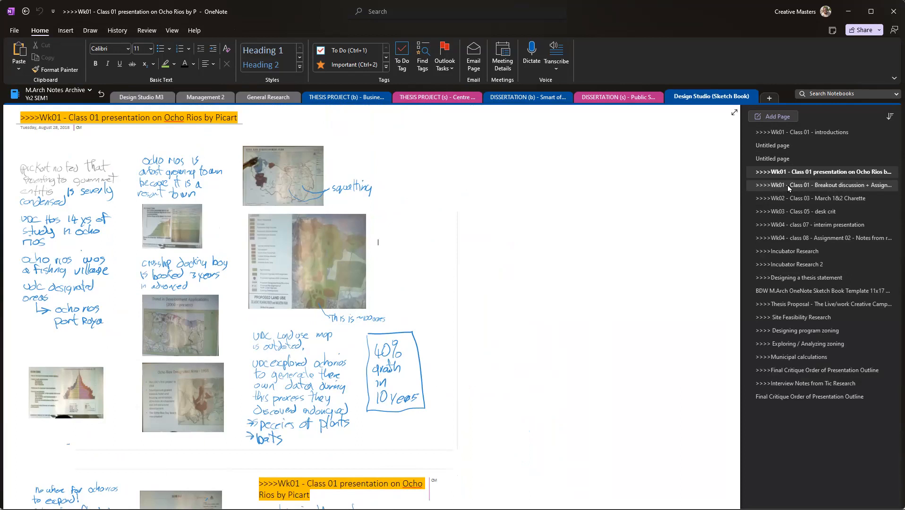
# Step: Open the Wk01 - Class 01 - Breakout discussion page and review its textbook references and Assignment 01 Urban Theory research
pyautogui.scroll(-10, 661, 212)
pyautogui.scroll(6, 589, 221)
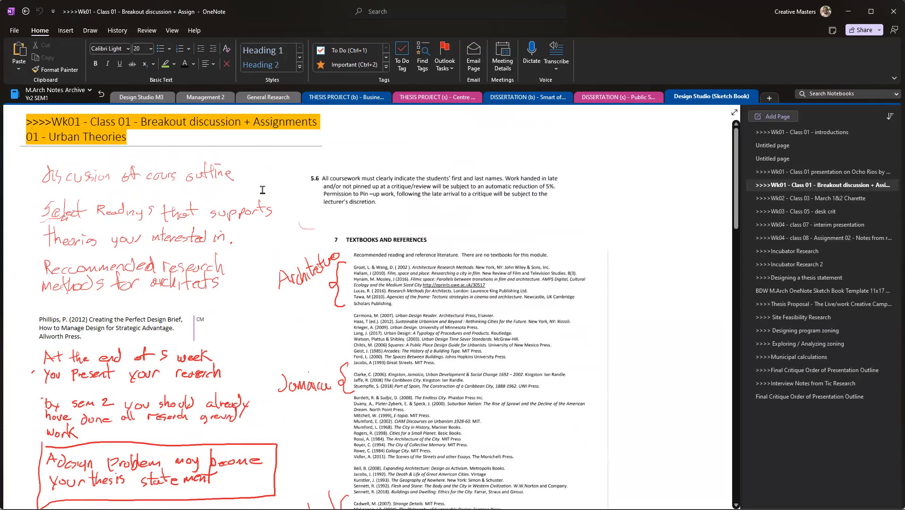
pyautogui.click(383, 190)
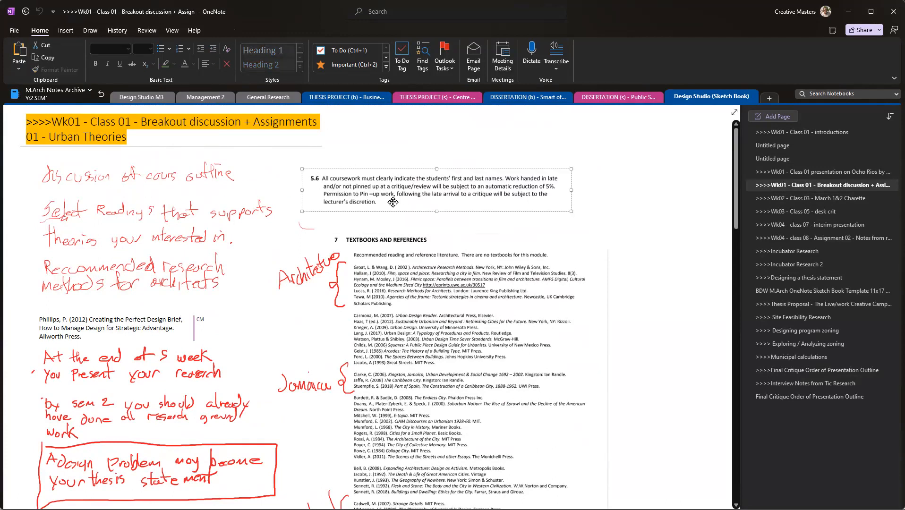
pyautogui.click(392, 279)
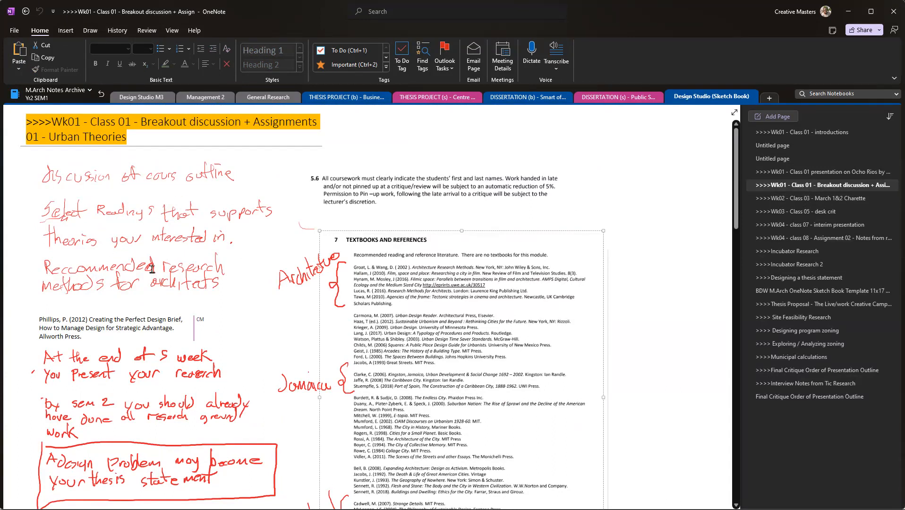
pyautogui.scroll(-10, 200, 255)
pyautogui.scroll(-5, 202, 257)
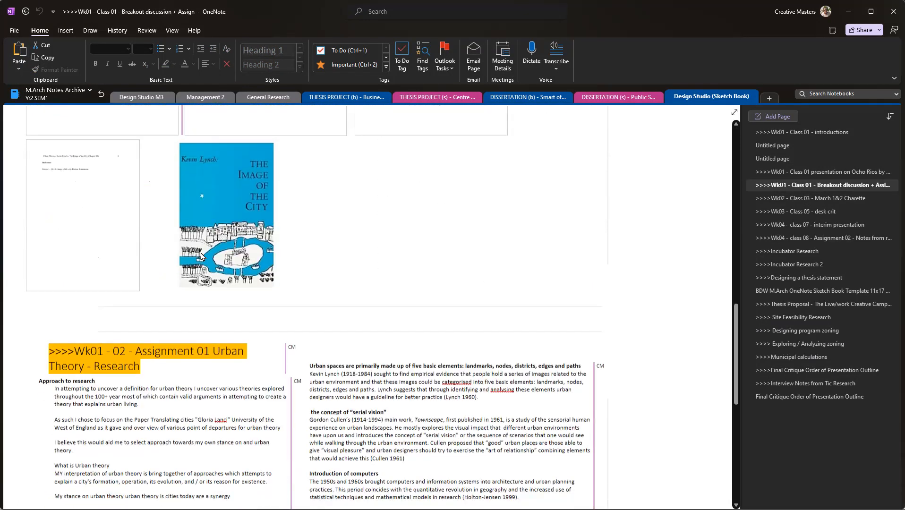
pyautogui.scroll(2, 248, 253)
pyautogui.scroll(1, 248, 252)
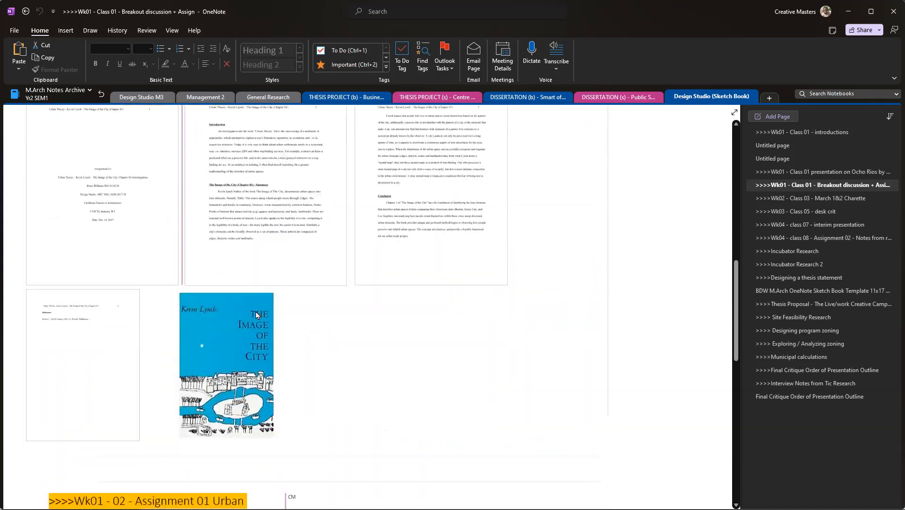
pyautogui.scroll(-8, 256, 312)
# Step: Open the Wk02 - Class 03 - March 1&2 Charette page and look through its handwritten notes and sketches
pyautogui.click(830, 200)
pyautogui.scroll(-5, 303, 307)
pyautogui.scroll(5, 252, 306)
pyautogui.scroll(8, 132, 305)
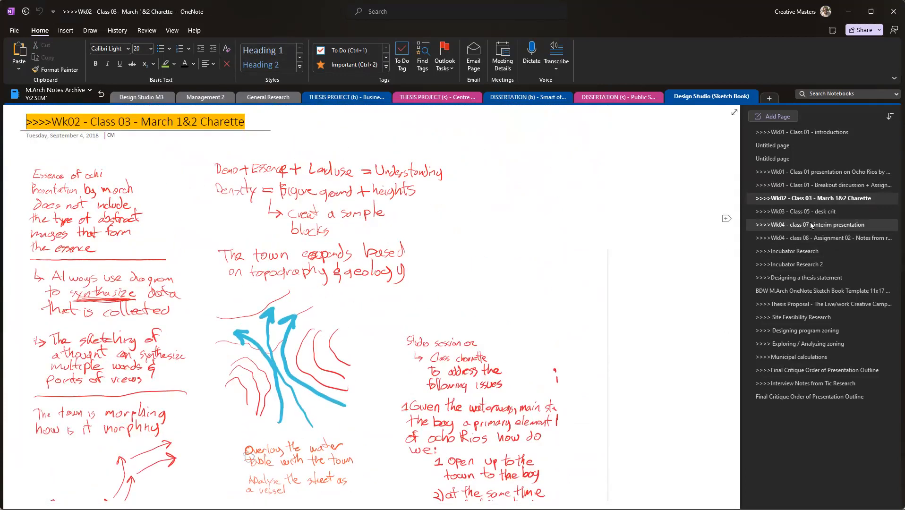
# Step: Look through the Wk03 - Class 05 - desk crit page and the Wk04 - class 07 - interim presentation page
pyautogui.click(799, 211)
pyautogui.scroll(-5, 435, 312)
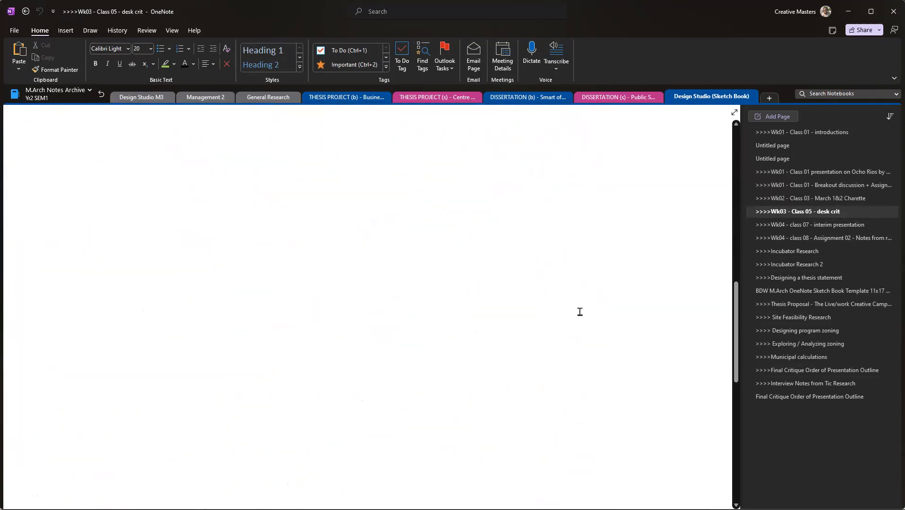
pyautogui.click(798, 225)
pyautogui.scroll(-2, 592, 271)
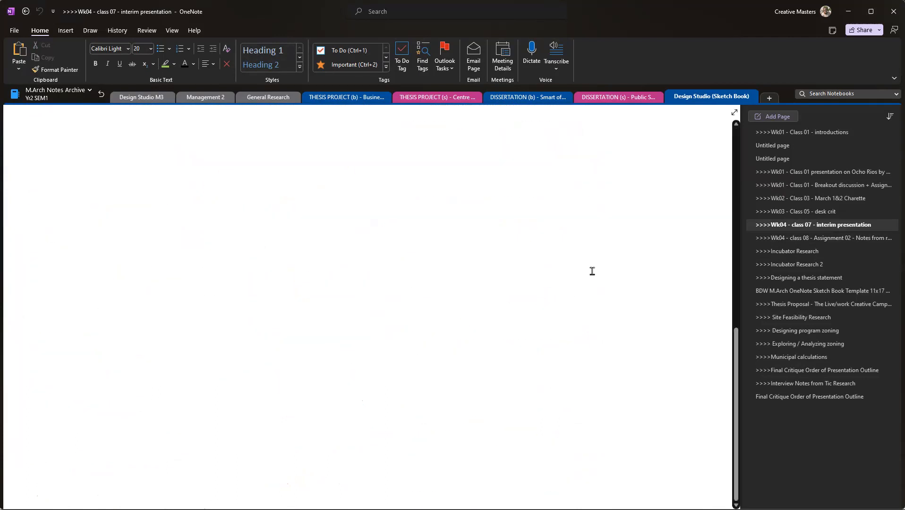
# Step: Open the Wk04 - class 08 - Assignment 02 page and skim its green urban transit notes and embedded videos
pyautogui.click(794, 238)
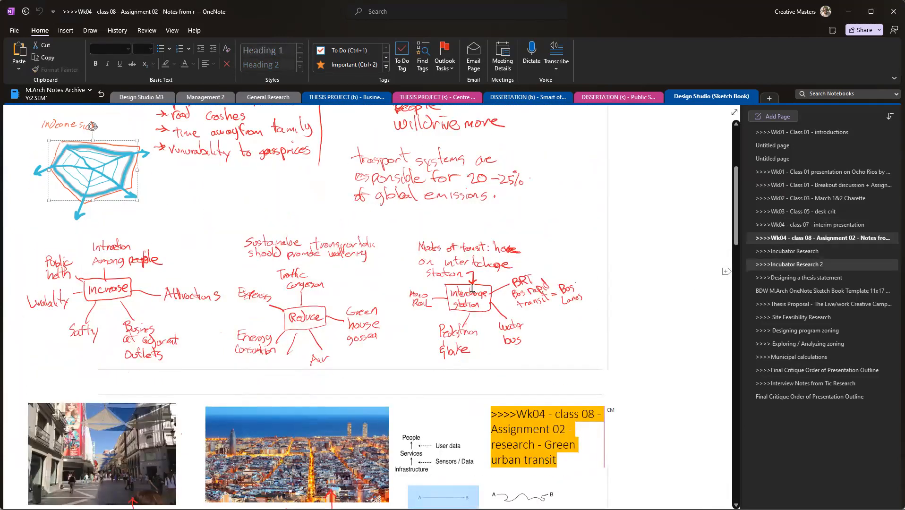
pyautogui.scroll(-10, 403, 244)
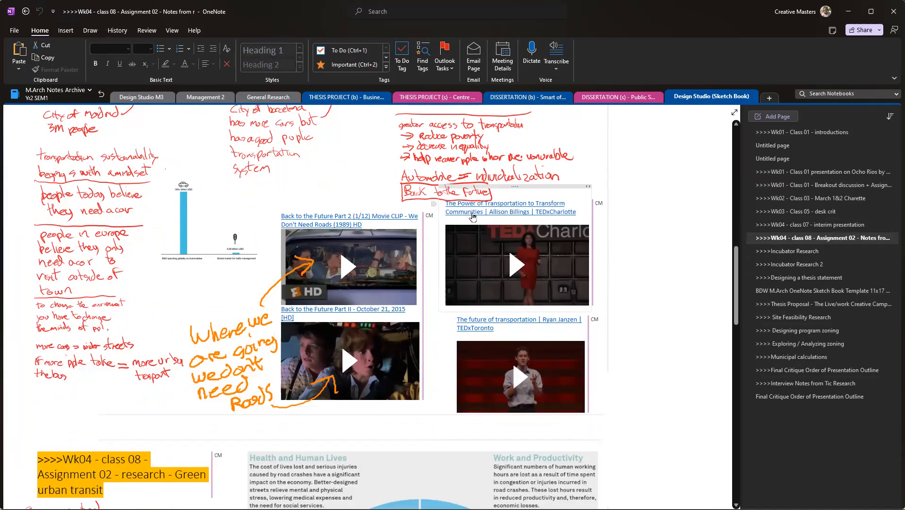
pyautogui.scroll(3, 402, 284)
pyautogui.scroll(-5, 226, 276)
pyautogui.scroll(6, 226, 276)
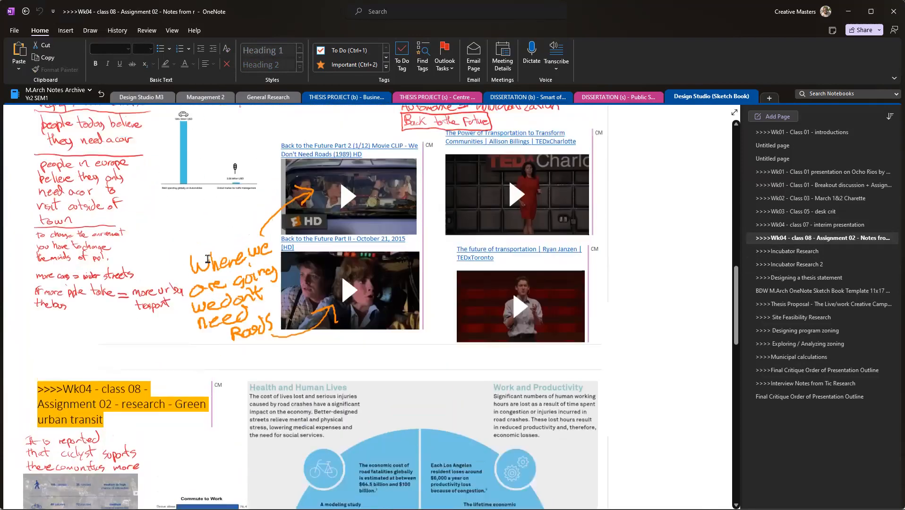
pyautogui.scroll(5, 213, 248)
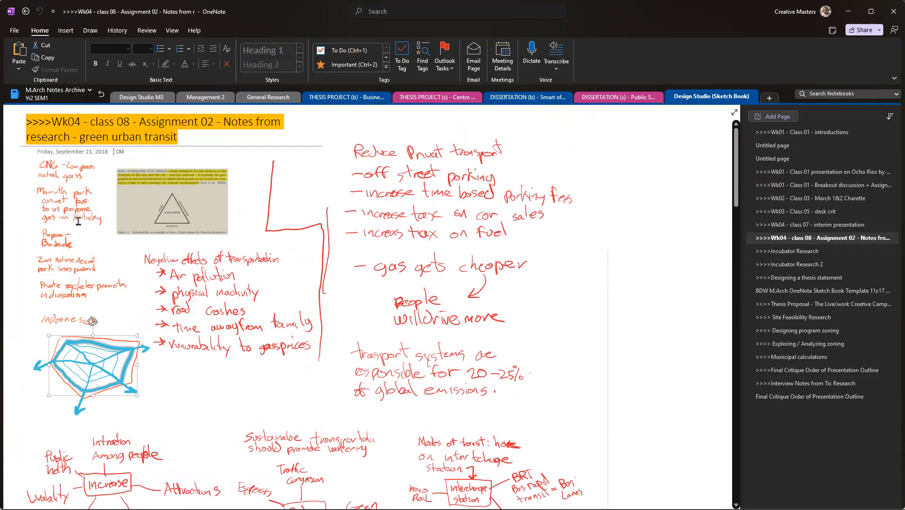
# Step: Examine the sustainability triangle figure, the negative effects of transportation list and the blue web sketch up close
pyautogui.scroll(2, 69, 216)
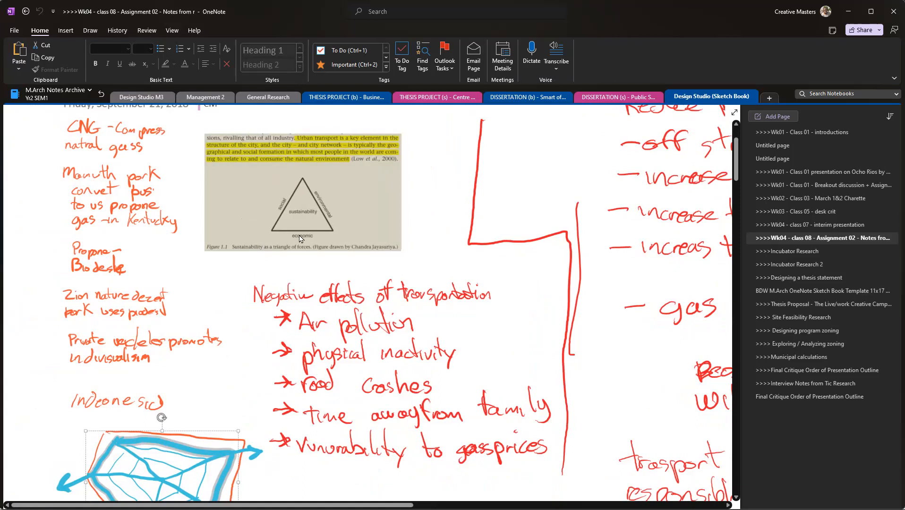
pyautogui.scroll(-2, 305, 248)
pyautogui.scroll(2, 305, 255)
pyautogui.scroll(-5, 204, 320)
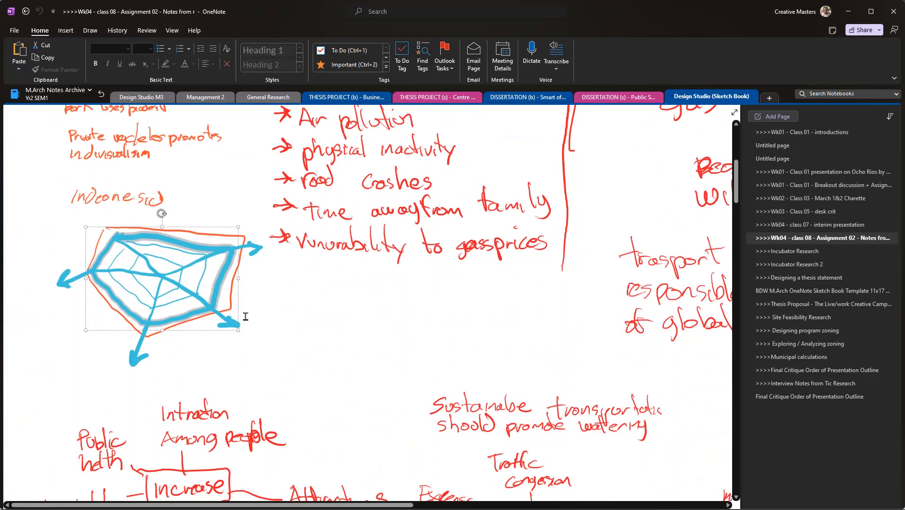
pyautogui.scroll(-10, 293, 283)
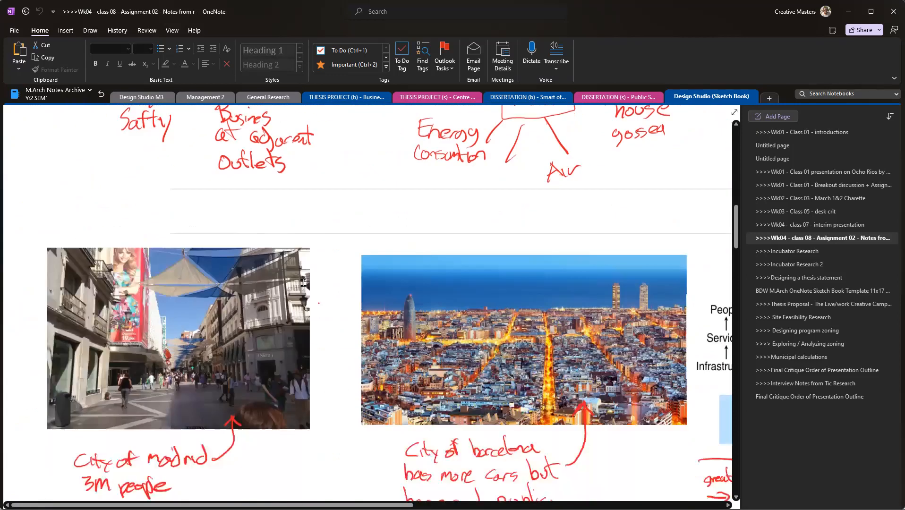
# Step: Examine the Madrid and Barcelona photos with their transportation notes, the people-services-infrastructure diagram and the Back to the Future clips
pyautogui.scroll(-4, 296, 291)
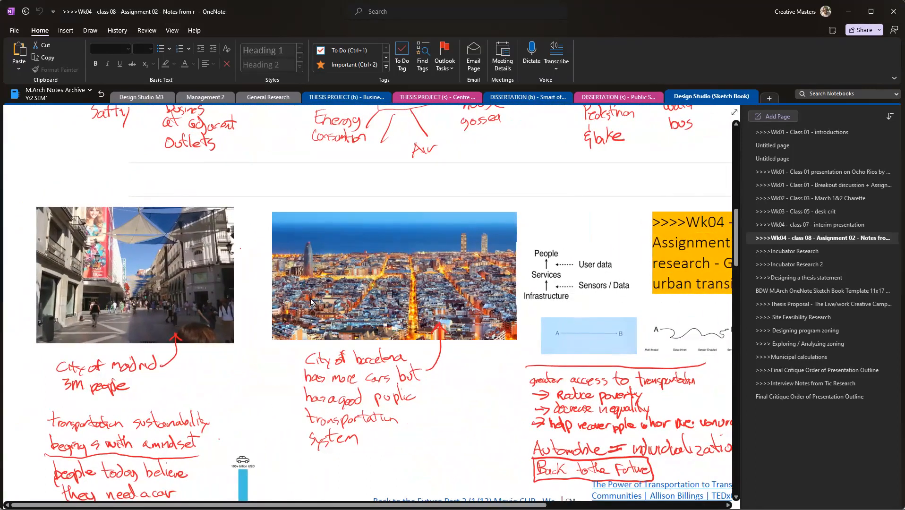
pyautogui.scroll(-3, 301, 243)
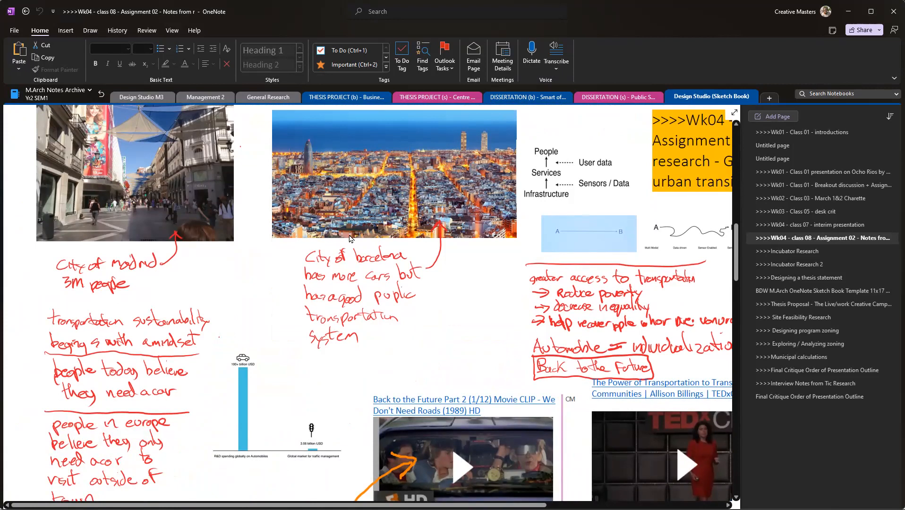
pyautogui.scroll(3, 391, 234)
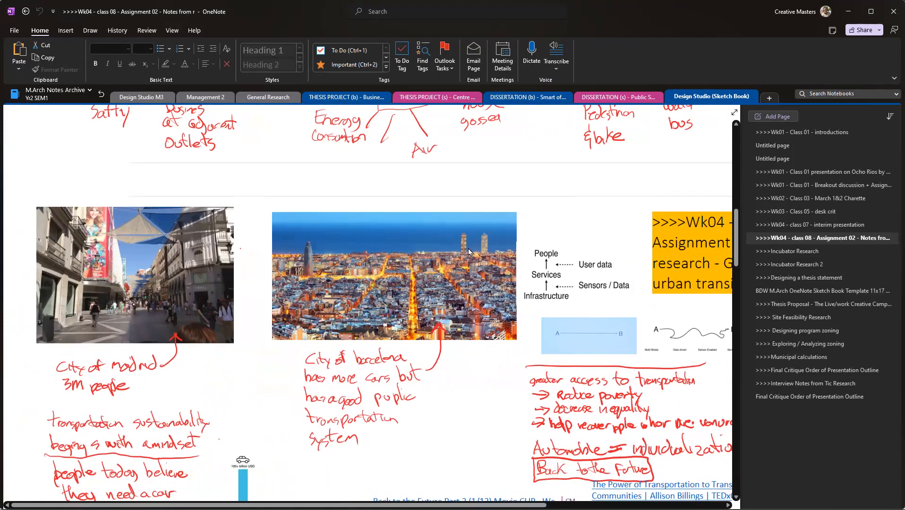
pyautogui.hscroll(5, 448, 245)
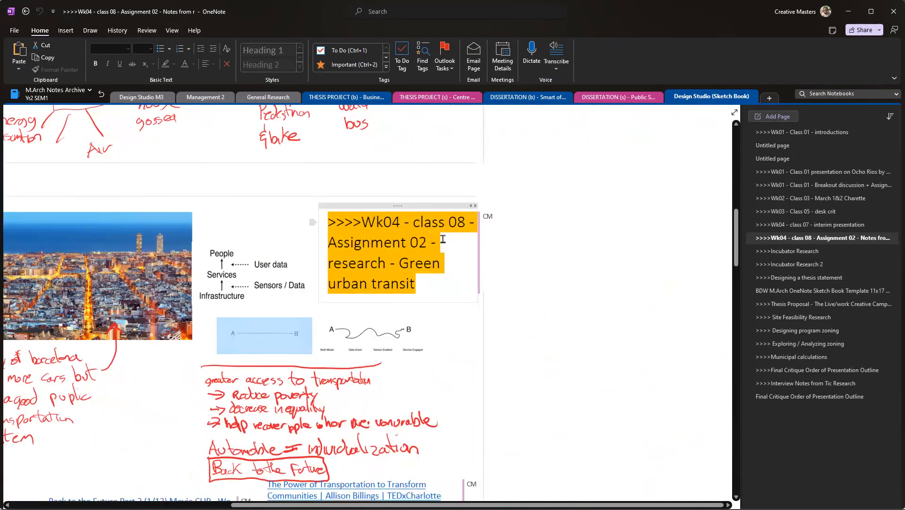
pyautogui.hscroll(-5, 446, 241)
pyautogui.scroll(-6, 447, 241)
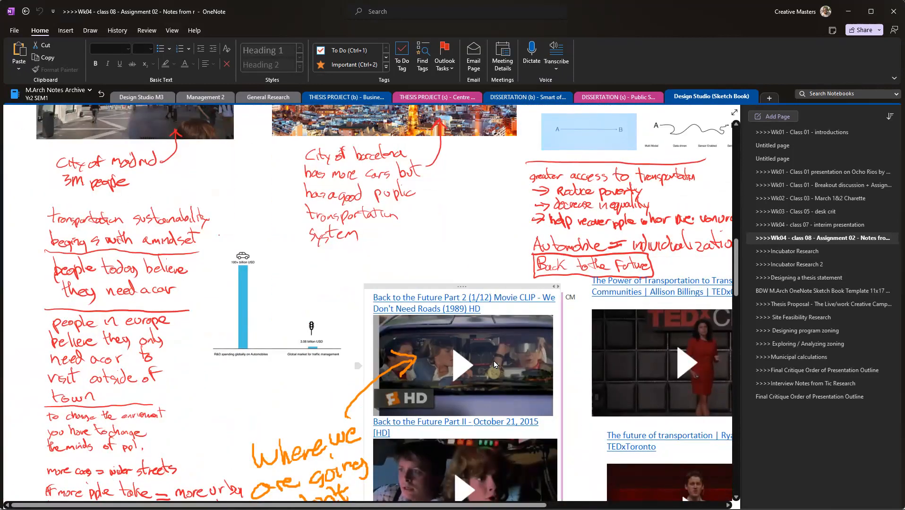
pyautogui.scroll(2, 494, 361)
pyautogui.scroll(6, 493, 360)
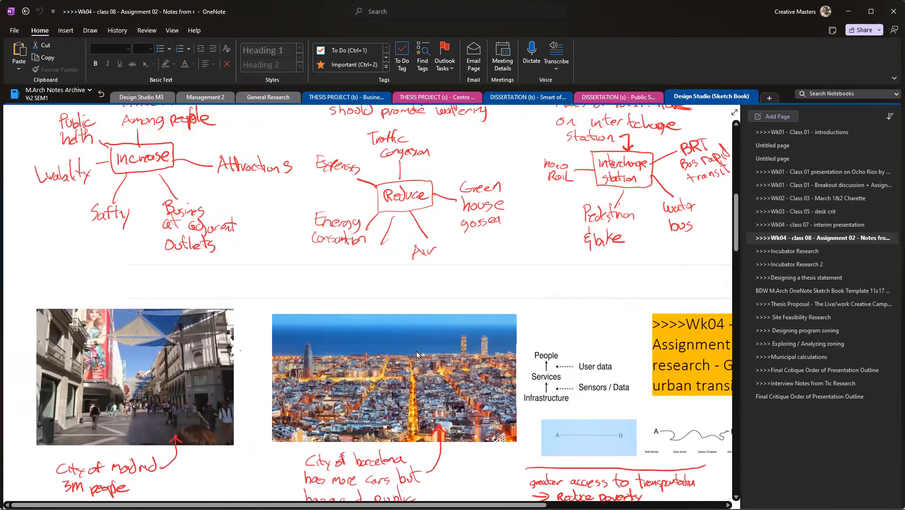
pyautogui.scroll(-3, 416, 353)
pyautogui.scroll(-1, 416, 352)
pyautogui.scroll(3, 387, 339)
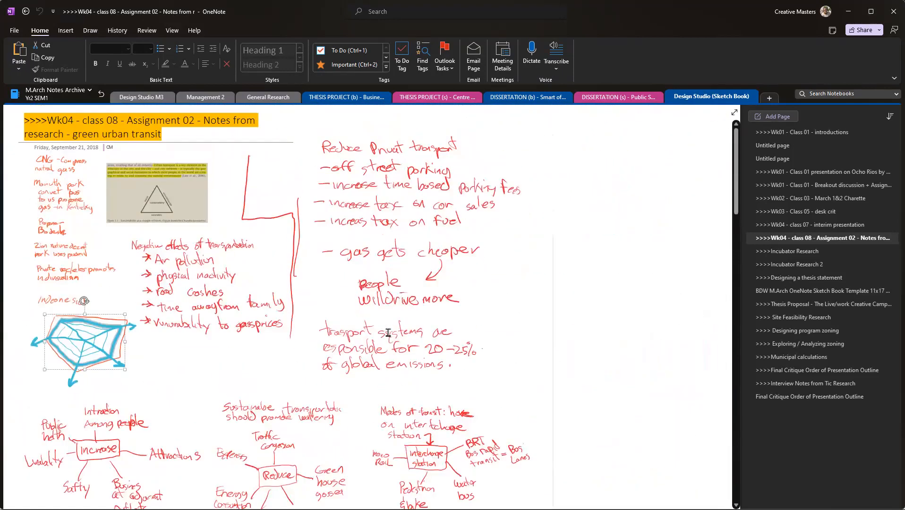
# Step: Select the sustainability triangle figure and examine it together with the handwritten fuel notes beside it
pyautogui.scroll(-2, 387, 339)
pyautogui.scroll(-1, 387, 339)
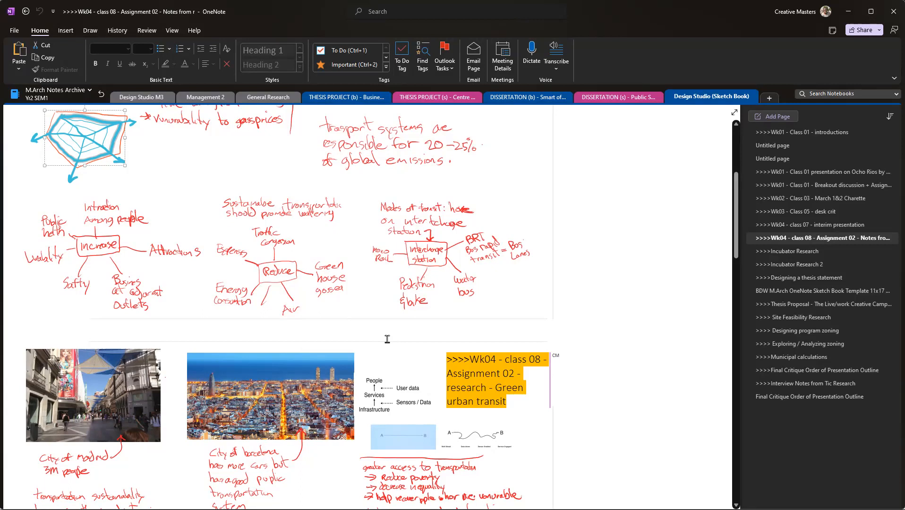
pyautogui.scroll(5, 156, 246)
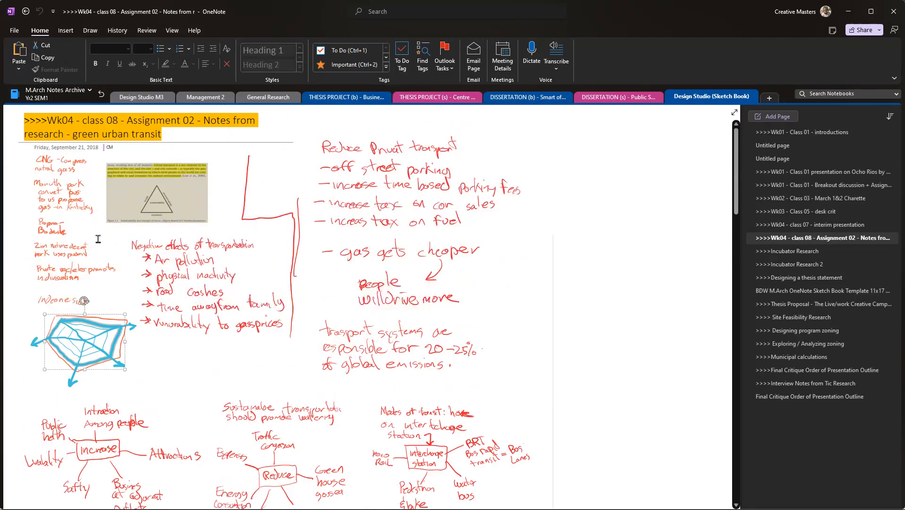
pyautogui.click(119, 207)
pyautogui.keyDown('ctrl'); pyautogui.scroll(3, 116, 187); pyautogui.keyUp('ctrl')
pyautogui.keyDown('ctrl'); pyautogui.scroll(3, 115, 183); pyautogui.keyUp('ctrl')
pyautogui.hscroll(-3, 114, 186)
pyautogui.scroll(3, 113, 185)
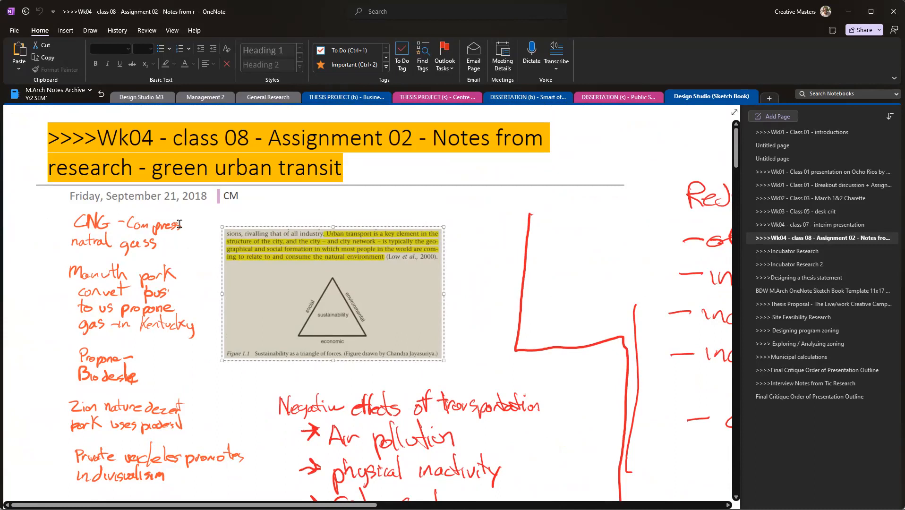
pyautogui.scroll(-5, 149, 238)
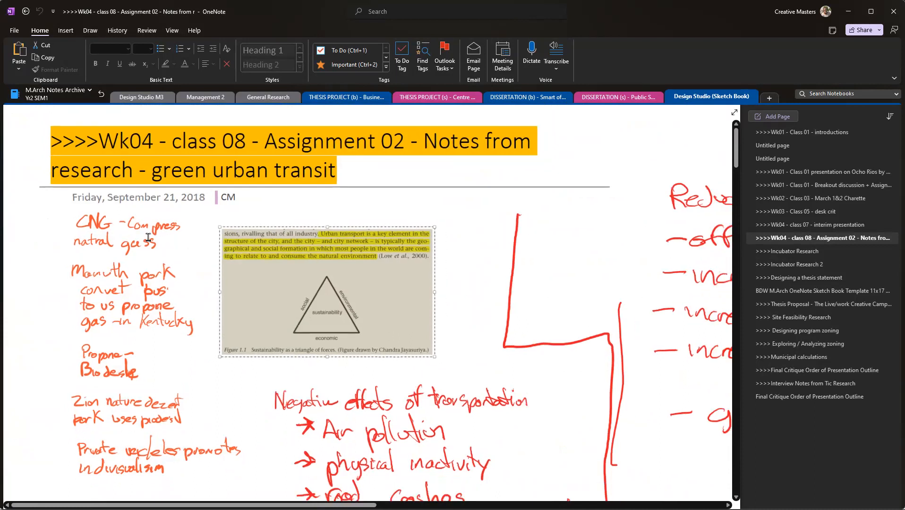
# Step: Review the green urban transit research section, including the commute table, the street design guide cover and the economic benefits infographic
pyautogui.scroll(-12, 154, 255)
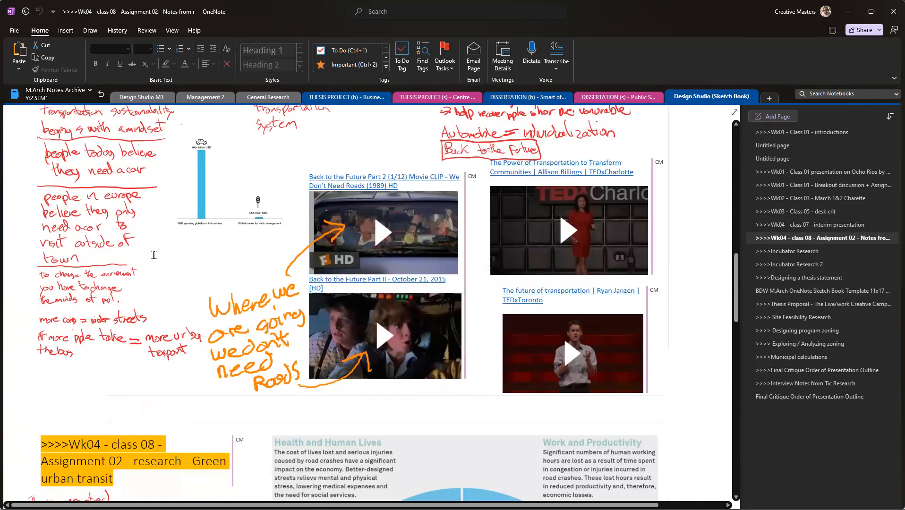
pyautogui.scroll(-8, 154, 255)
pyautogui.scroll(3, 208, 273)
pyautogui.scroll(-4, 169, 314)
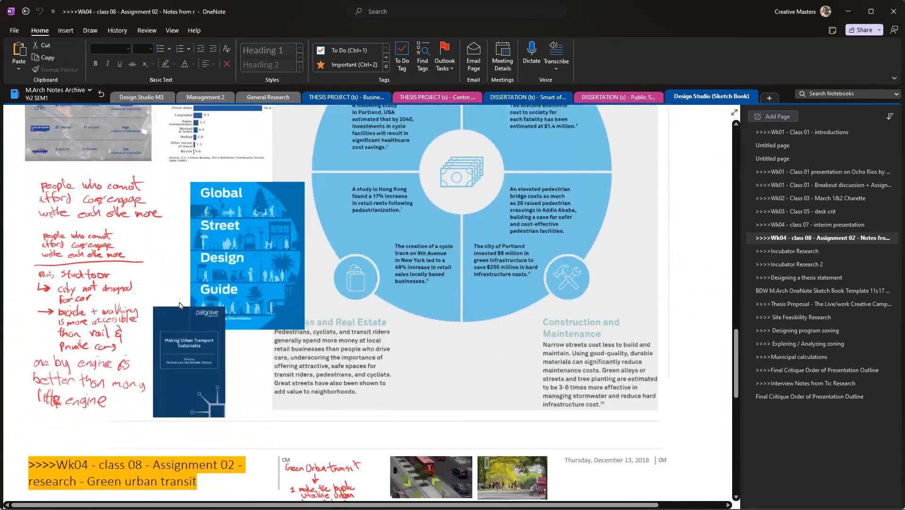
pyautogui.scroll(4, 192, 327)
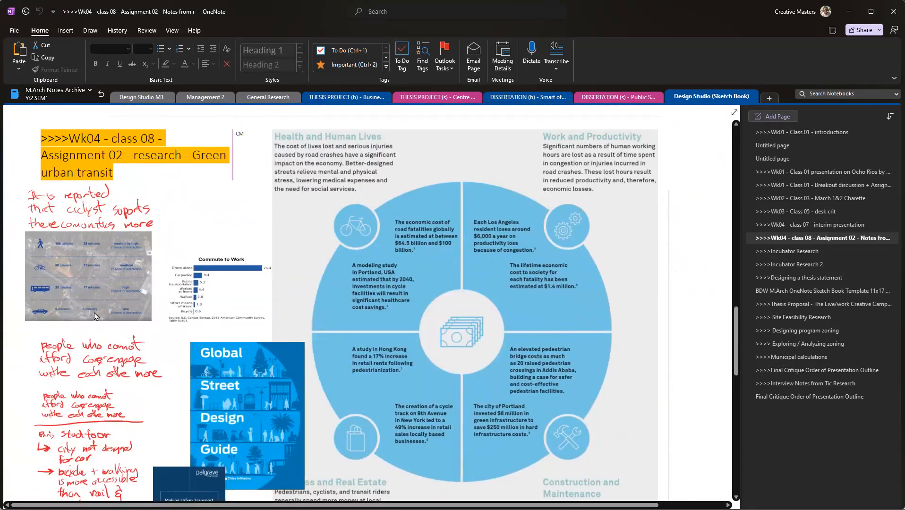
pyautogui.scroll(-4, 145, 319)
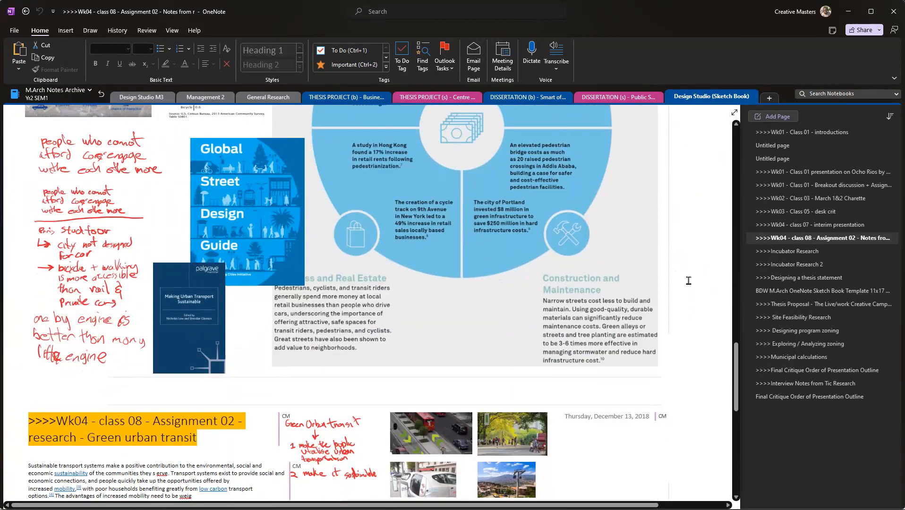
# Step: Open the Incubator Research page and review its business incubator notes, key questions and site image
pyautogui.click(795, 252)
pyautogui.scroll(-20, 348, 253)
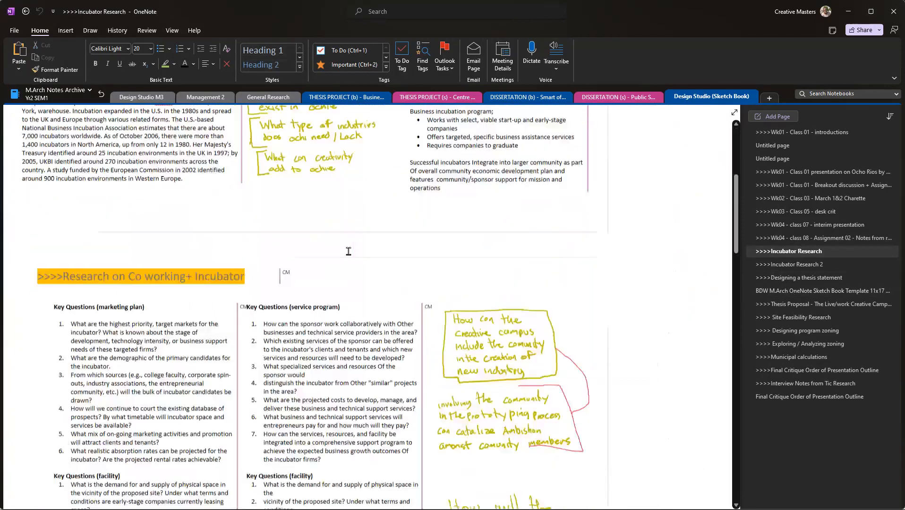
pyautogui.scroll(-12, 350, 255)
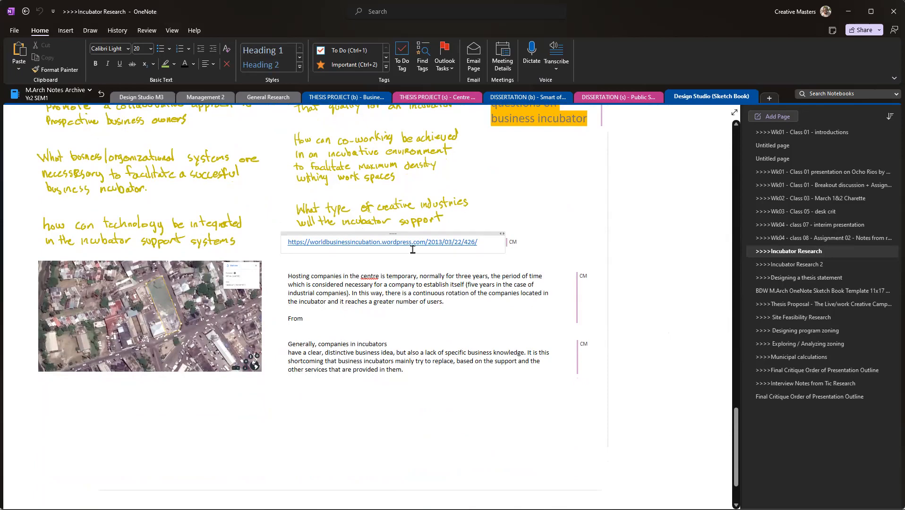
pyautogui.scroll(20, 401, 255)
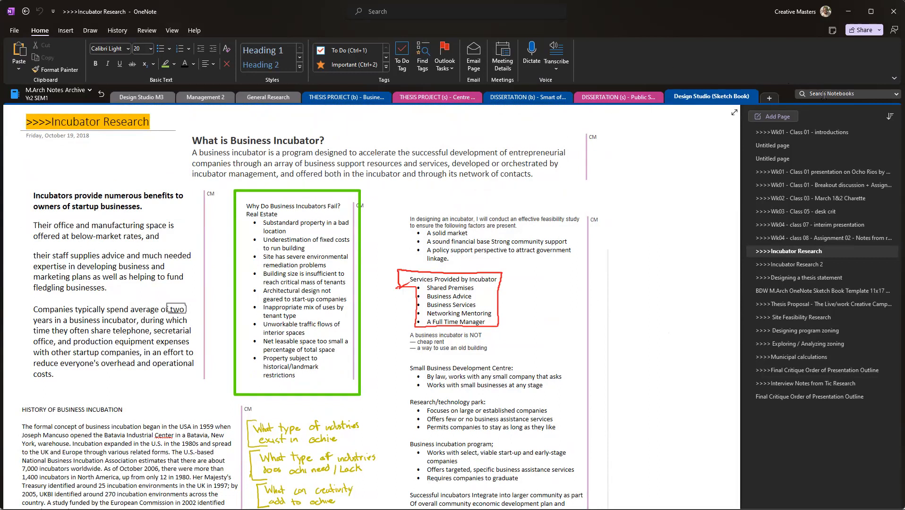
# Step: Search all notebooks for "urban"
pyautogui.click(823, 95)
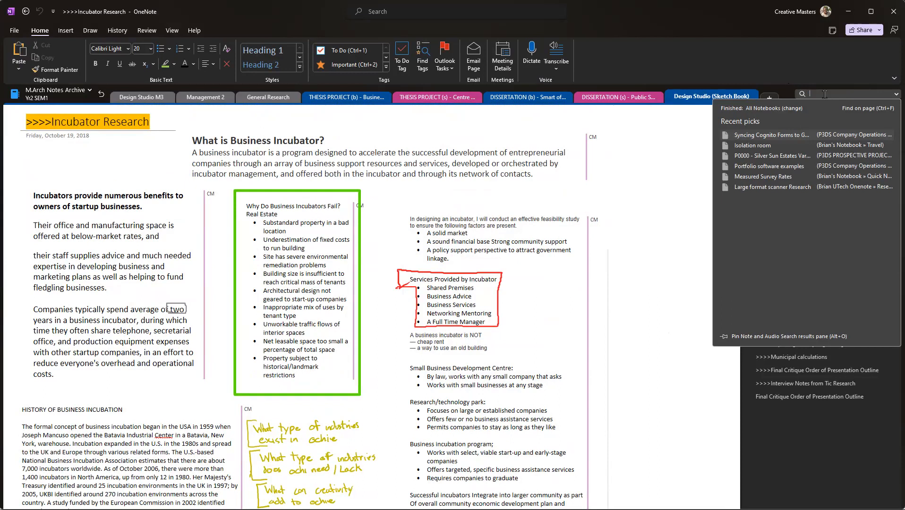
pyautogui.write('urban')
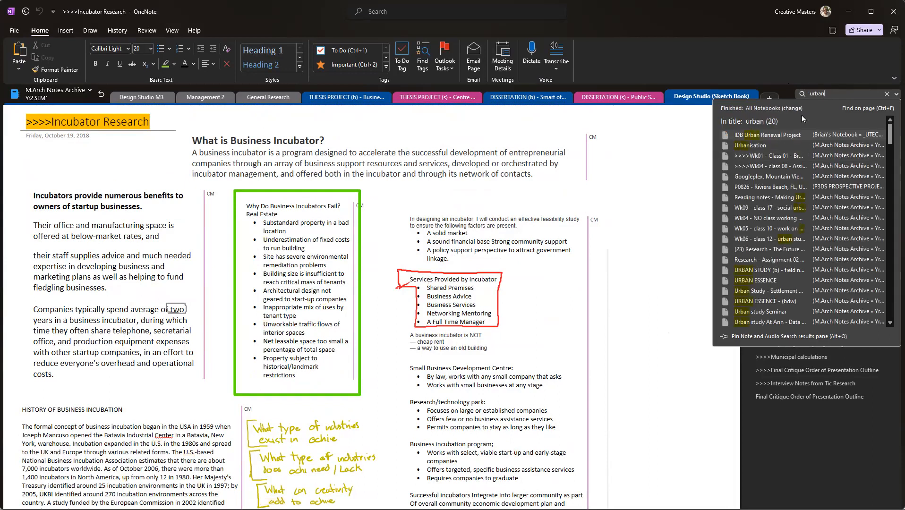
# Step: Examine the handwritten incubator mind map and the notes around it on the Incubator Research page
pyautogui.scroll(-15, 314, 351)
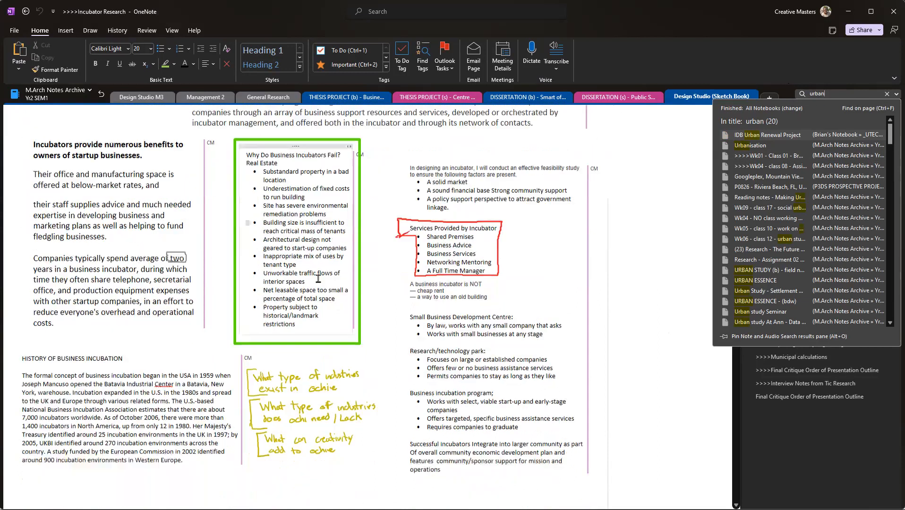
pyautogui.scroll(-2, 314, 351)
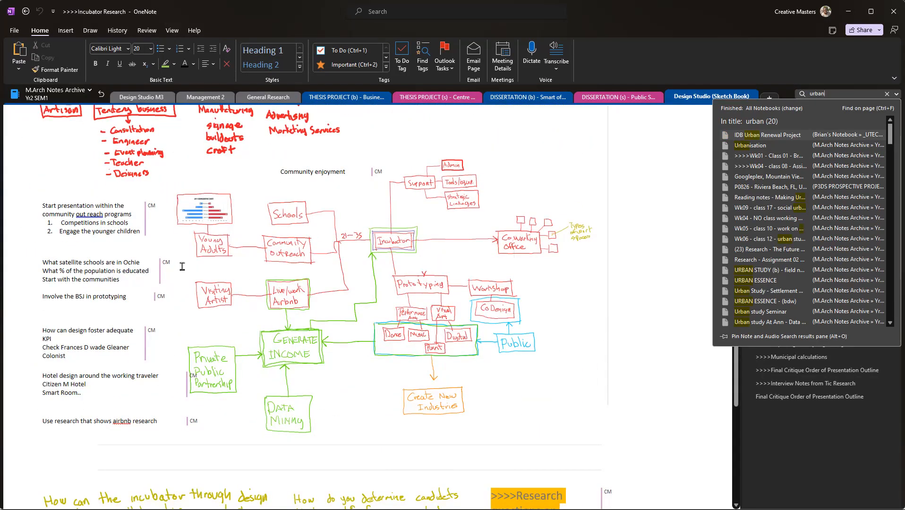
pyautogui.keyDown('ctrl'); pyautogui.scroll(3, 182, 264); pyautogui.keyUp('ctrl')
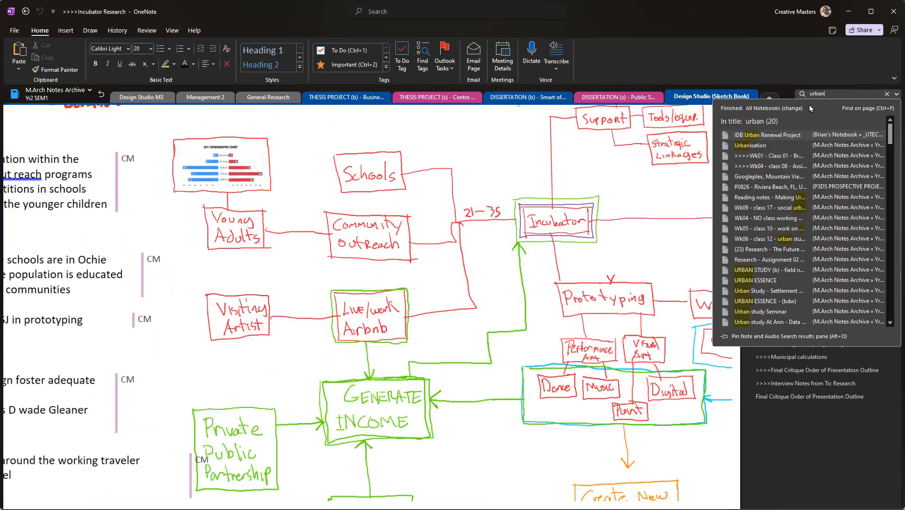
# Step: Search all notebooks for "adult", view the matches in the pinned search results pane and close that pane
pyautogui.click(828, 94)
pyautogui.write('adult')
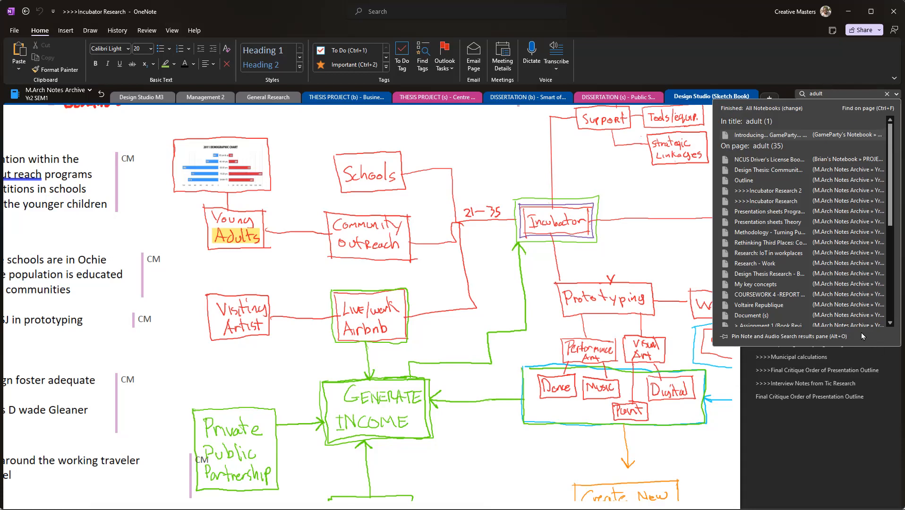
pyautogui.click(876, 339)
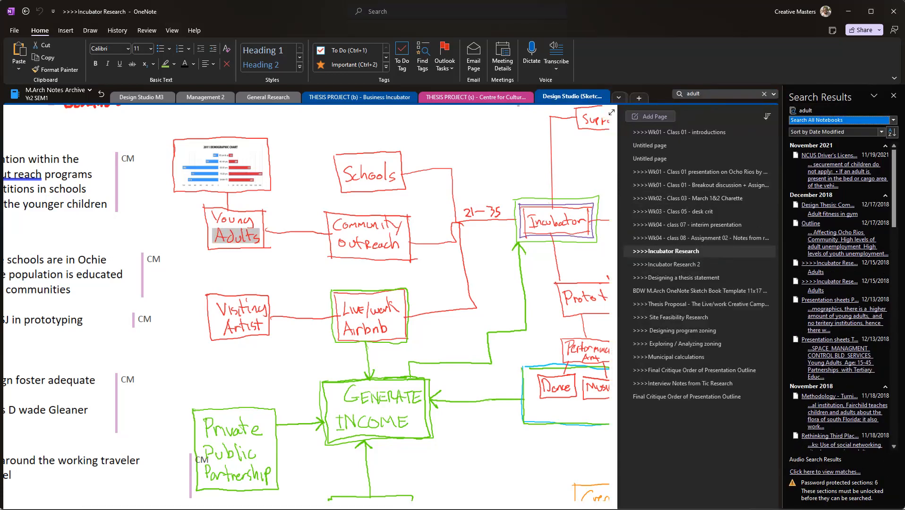
pyautogui.click(894, 96)
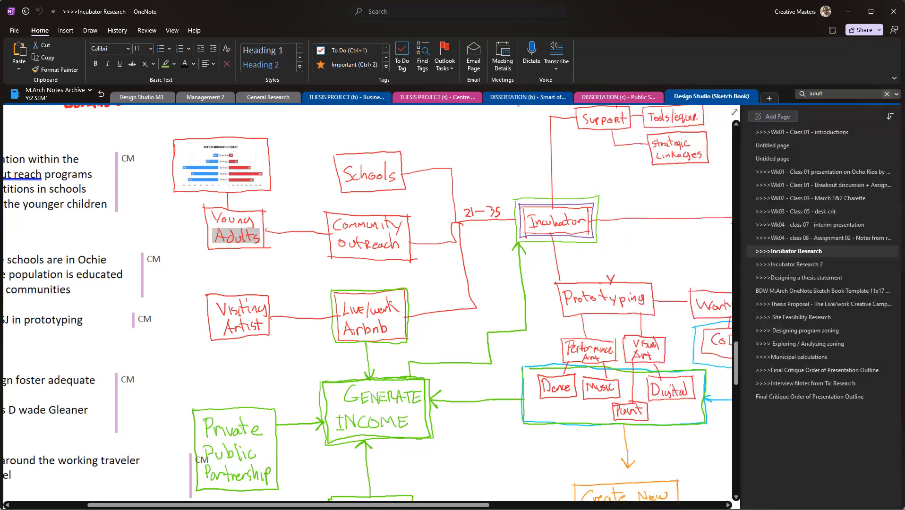
# Step: Open the Thesis Proposal - The Live/work Creative Campus page and review its sustainability notes, mentorship sketch and feasibility research sections
pyautogui.click(793, 267)
pyautogui.click(862, 291)
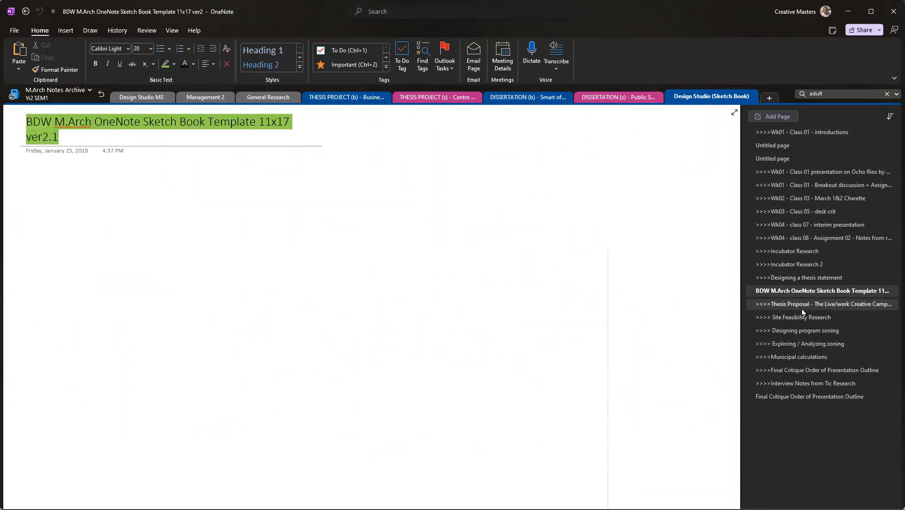
pyautogui.click(802, 307)
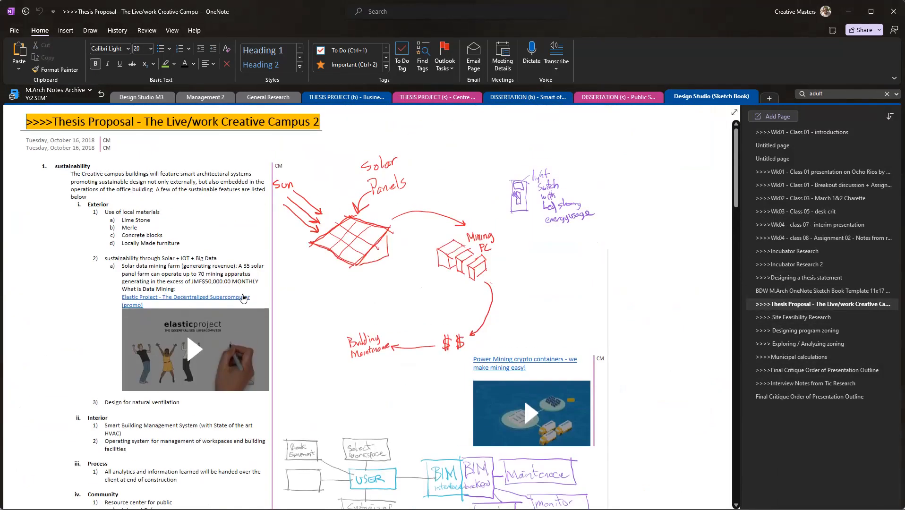
pyautogui.scroll(-15, 326, 312)
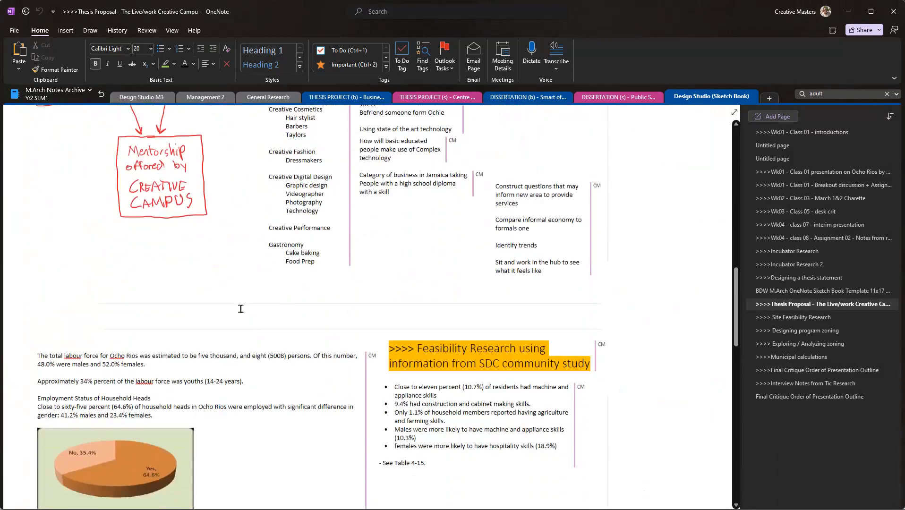
pyautogui.scroll(-2, 193, 314)
pyautogui.moveTo(312, 303); pyautogui.dragTo(63, 162)
pyautogui.scroll(5, 201, 204)
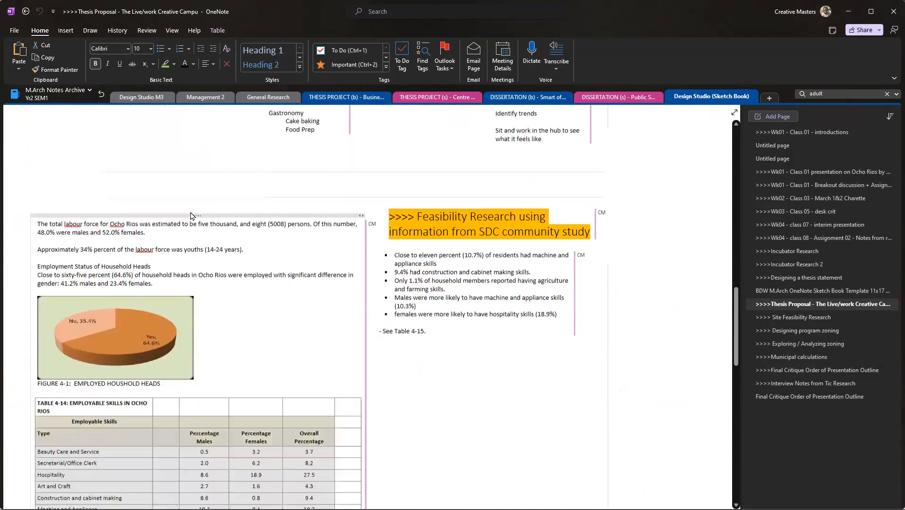
pyautogui.scroll(-5, 145, 215)
pyautogui.scroll(-6, 184, 218)
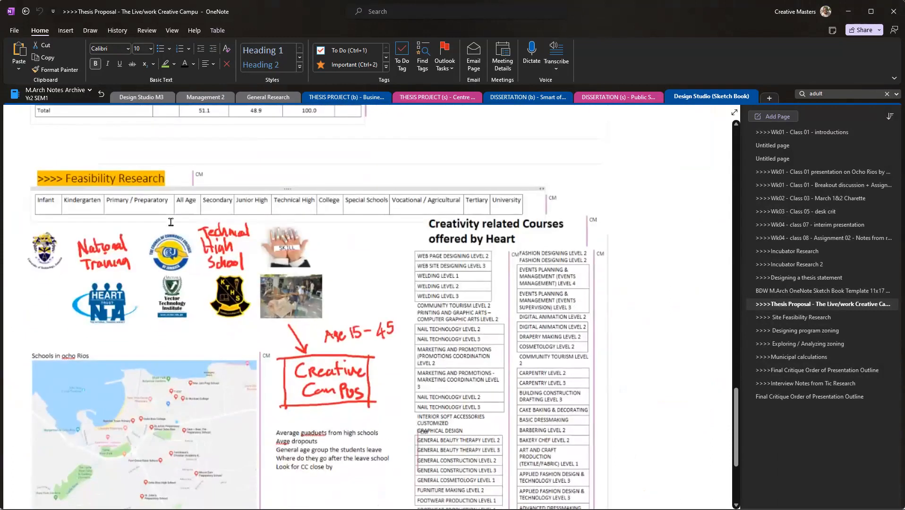
pyautogui.scroll(-2, 82, 289)
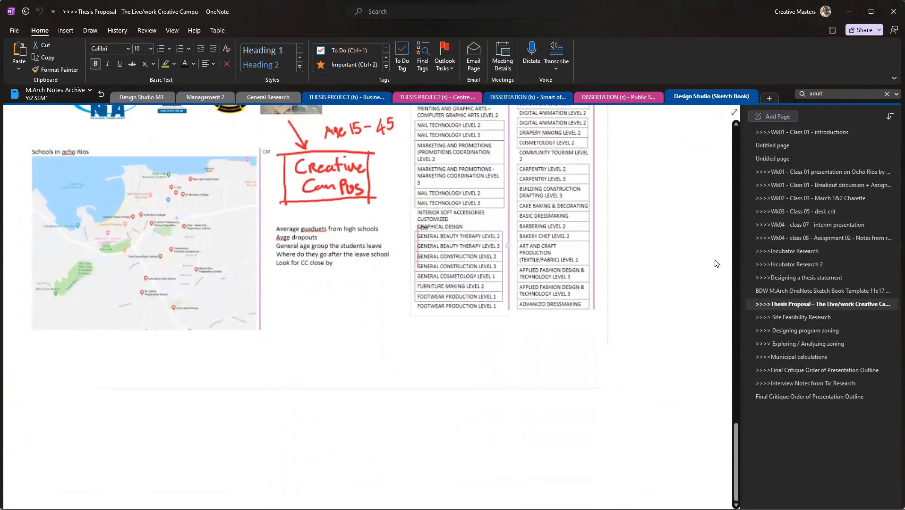
# Step: Open the Site Feasibility Research page and review the available land images for Ocho Rios and the WeWork case study
pyautogui.click(779, 318)
pyautogui.scroll(-5, 140, 242)
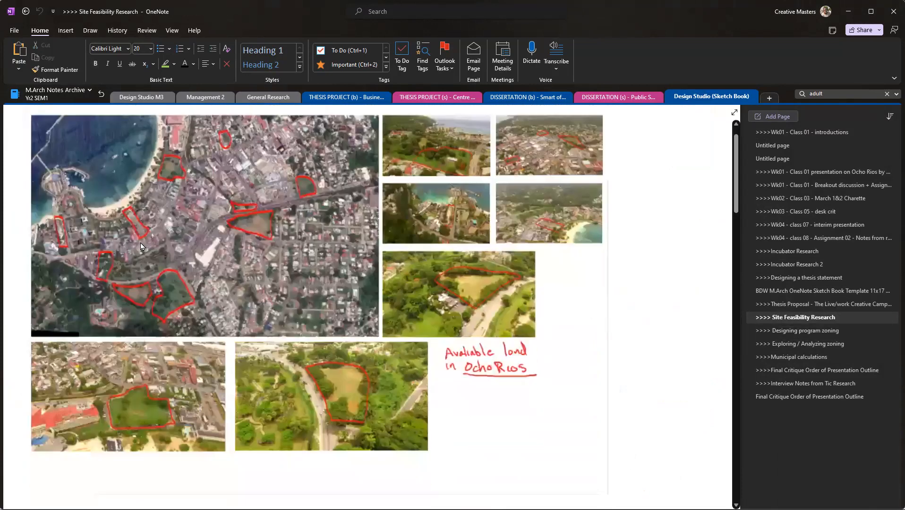
pyautogui.scroll(-15, 423, 293)
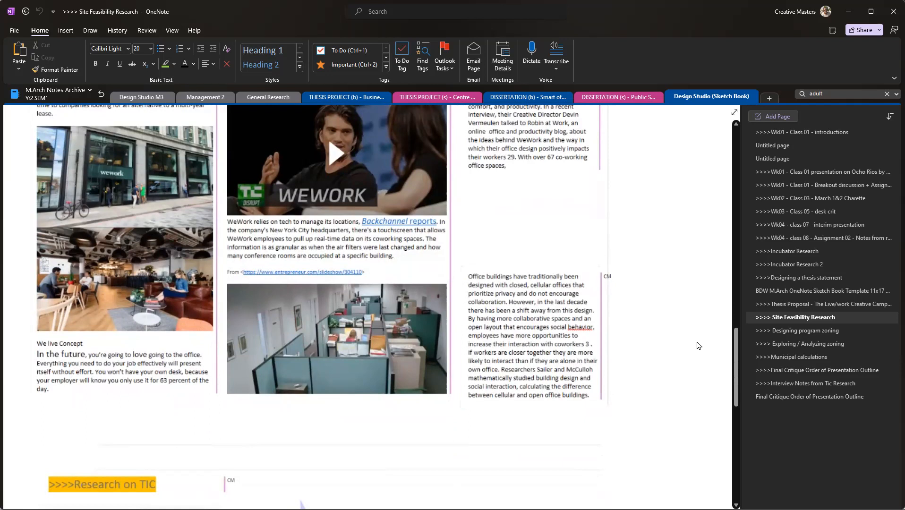
# Step: Open the Exploring / Analyzing zoning page and review its project description, zoning diagrams and live-work floor plan study
pyautogui.click(799, 344)
pyautogui.scroll(-8, 354, 330)
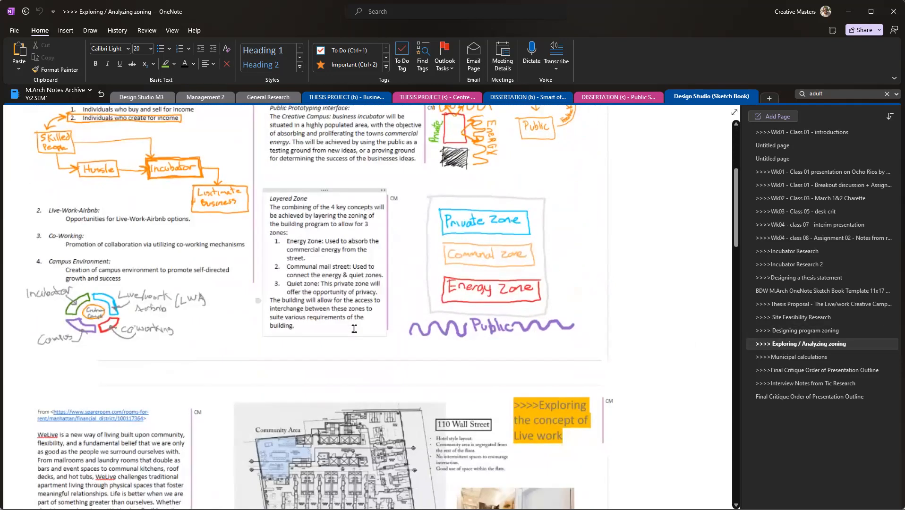
pyautogui.scroll(-3, 354, 330)
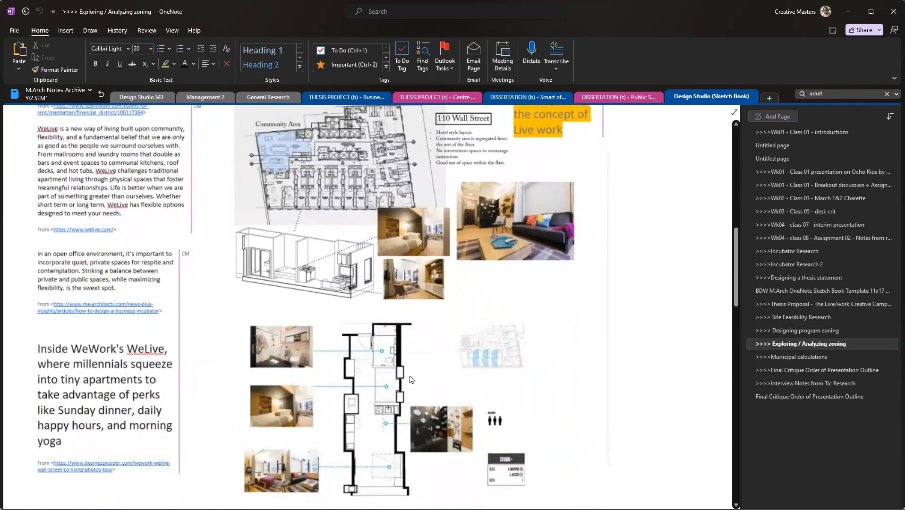
pyautogui.scroll(-10, 501, 267)
pyautogui.scroll(3, 317, 280)
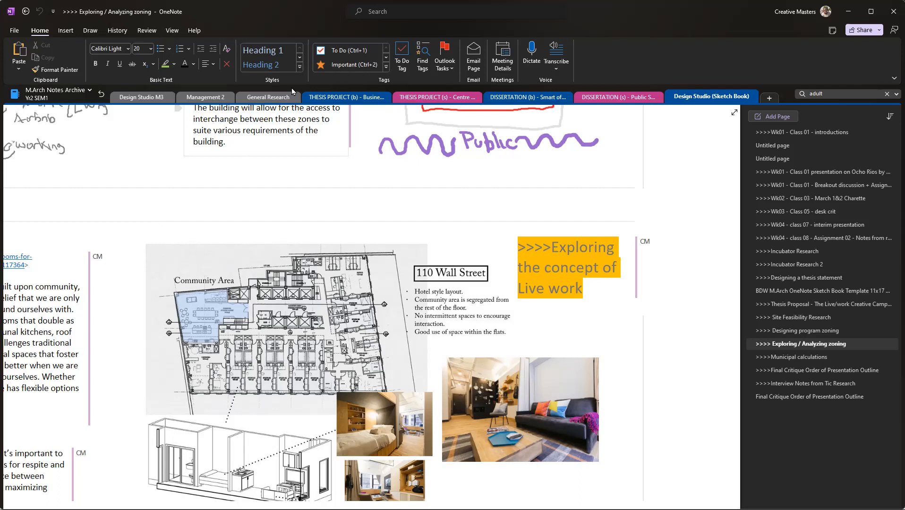
pyautogui.scroll(10, 625, 337)
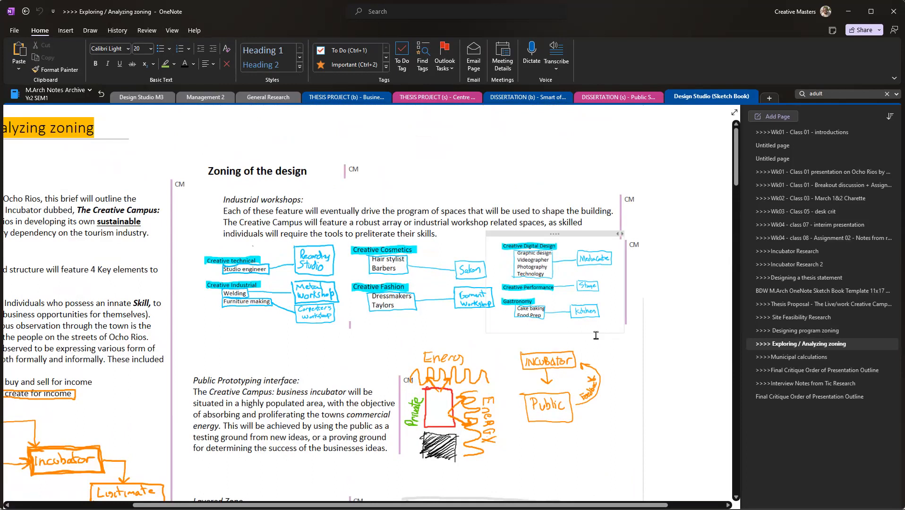
pyautogui.hscroll(-5, 346, 274)
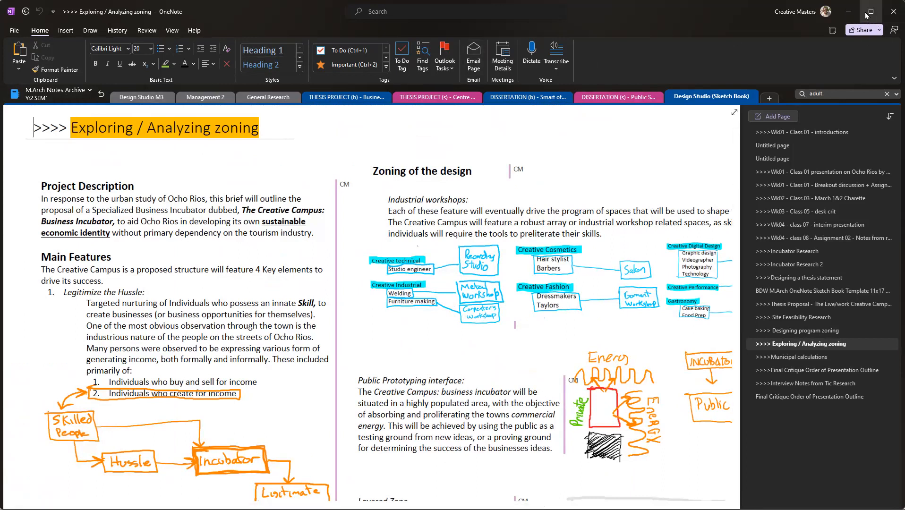
# Step: Move from OneNote to the Miro class whiteboard and review the list beneath the Multimedia / Data types note
pyautogui.doubleClick(716, 17)
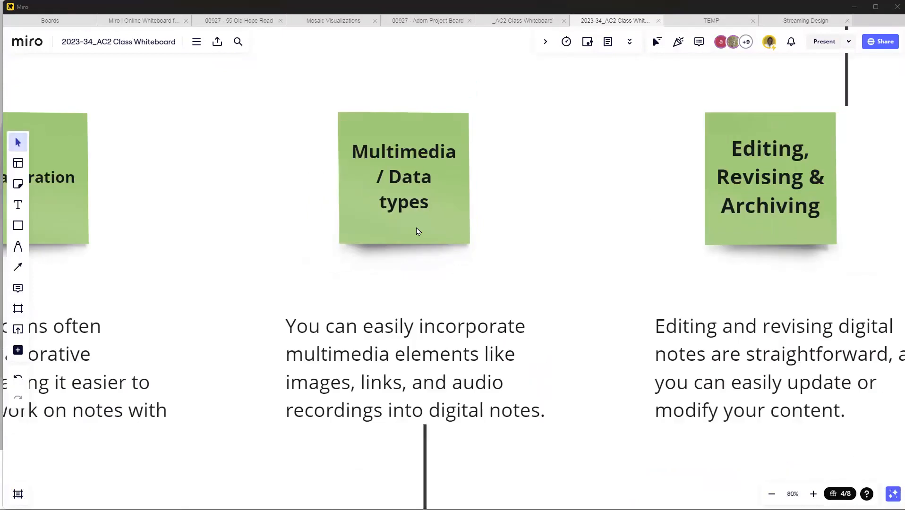
pyautogui.scroll(-3, 419, 230)
pyautogui.scroll(-10, 485, 299)
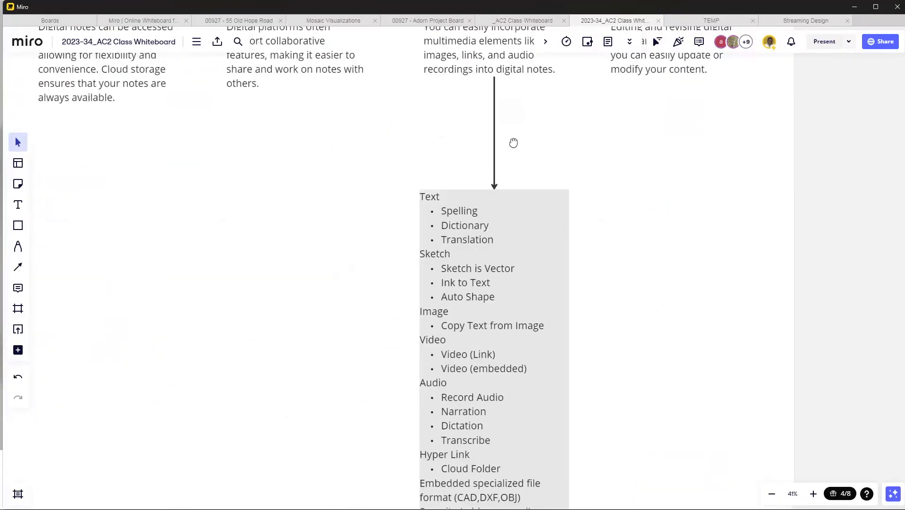
pyautogui.scroll(1, 437, 256)
pyautogui.moveTo(500, 211); pyautogui.dragTo(496, 232)
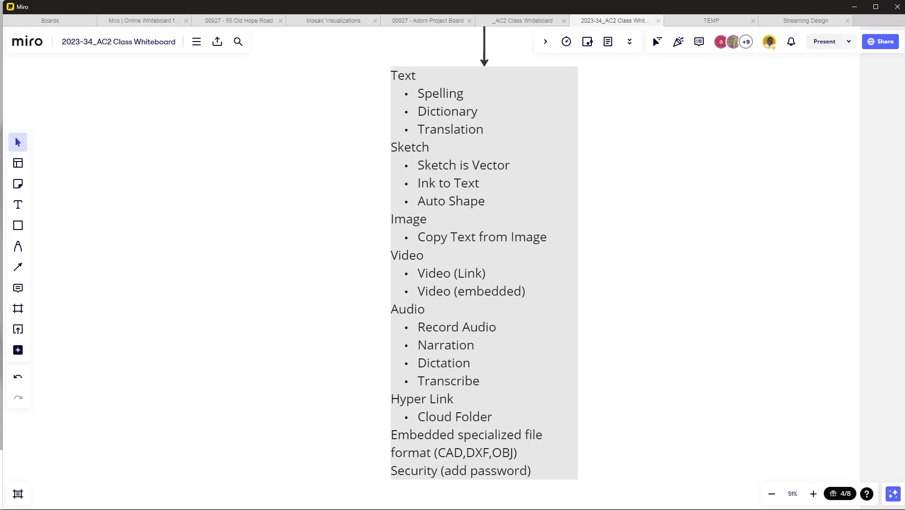
# Step: Bring the OneNote window back over the whiteboard, maximize it and open the New Notebook settings
pyautogui.moveTo(904, 107); pyautogui.dragTo(591, 103)
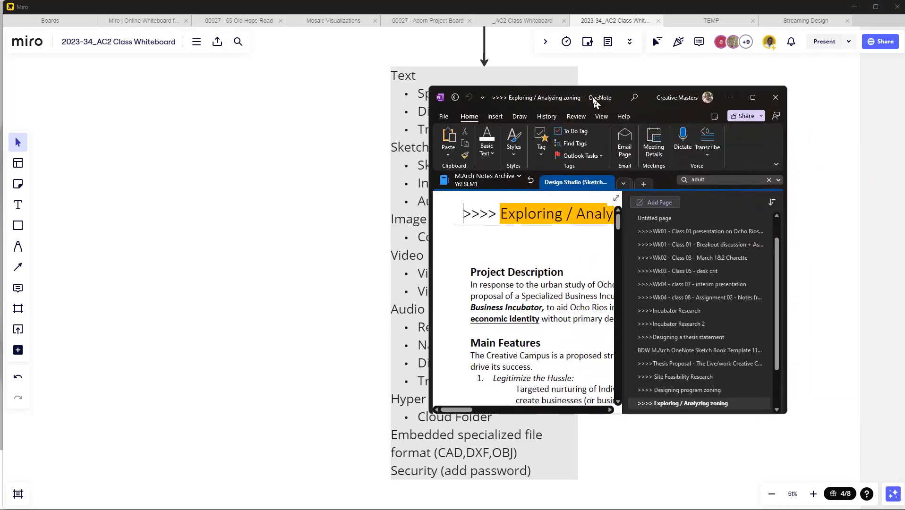
pyautogui.click(441, 117)
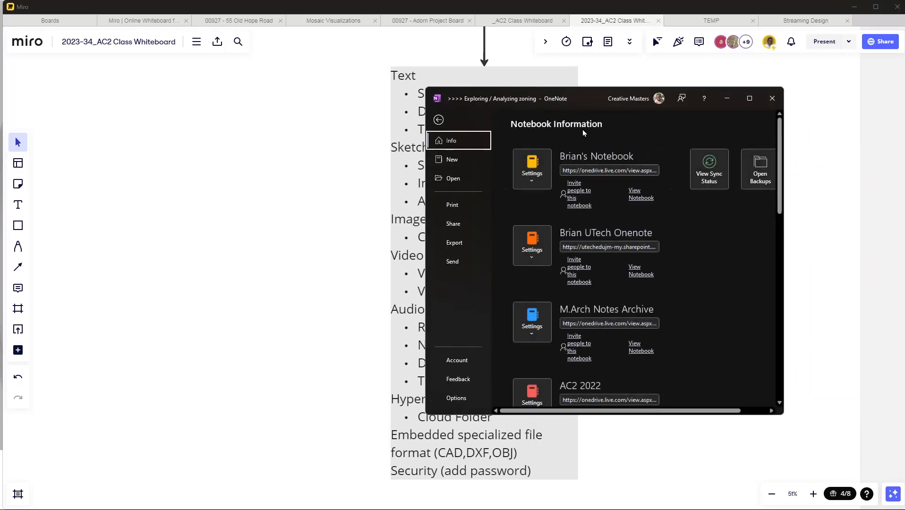
pyautogui.doubleClick(581, 96)
pyautogui.moveTo(285, 1); pyautogui.dragTo(298, 124)
pyautogui.doubleClick(298, 124)
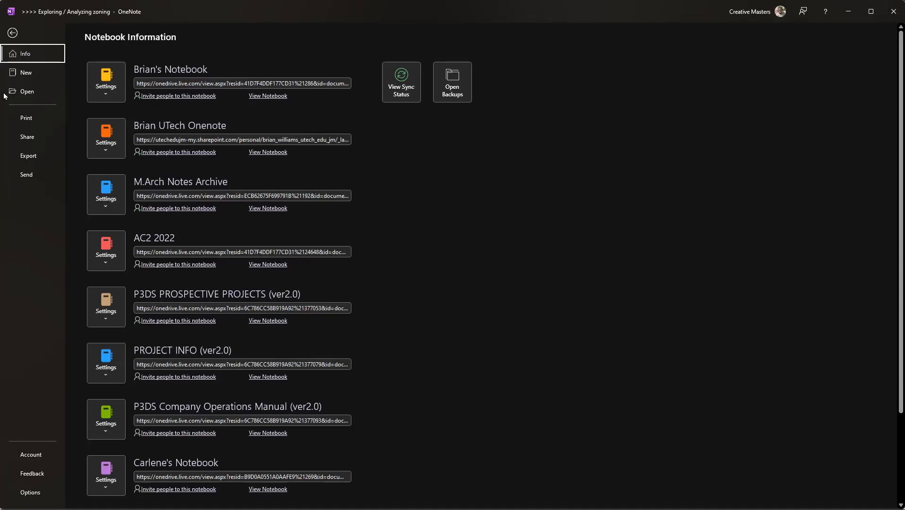
pyautogui.click(29, 74)
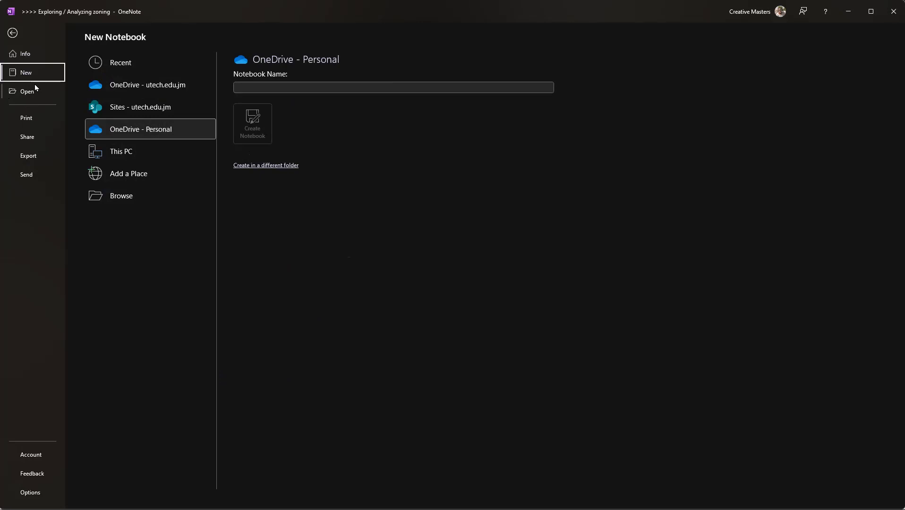
pyautogui.click(268, 86)
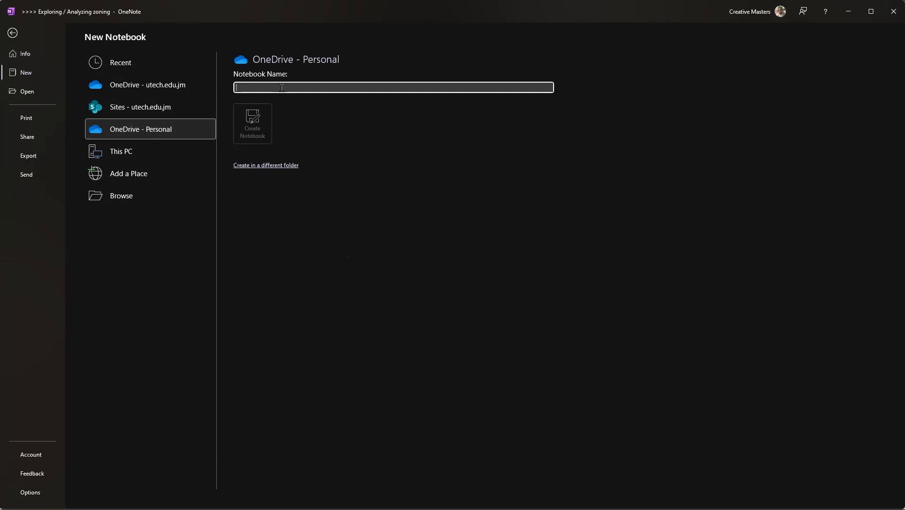
pyautogui.write('AC2')
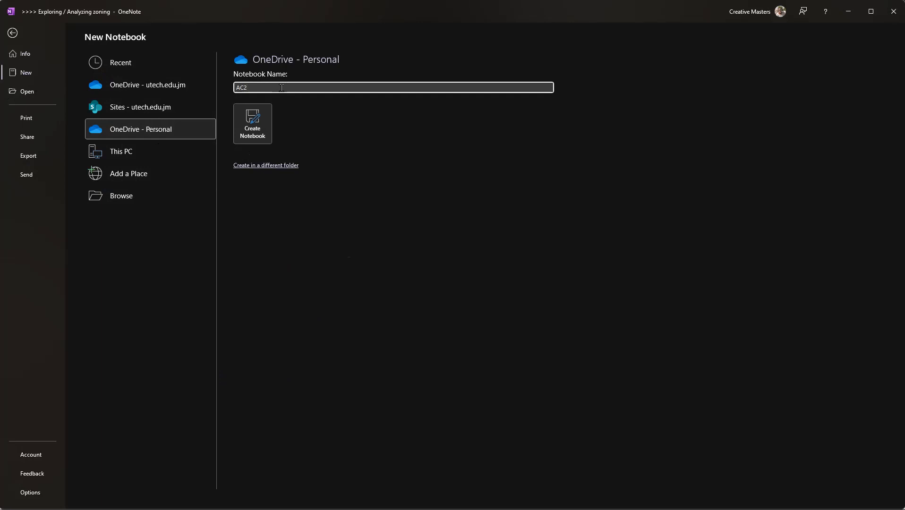
pyautogui.click(128, 86)
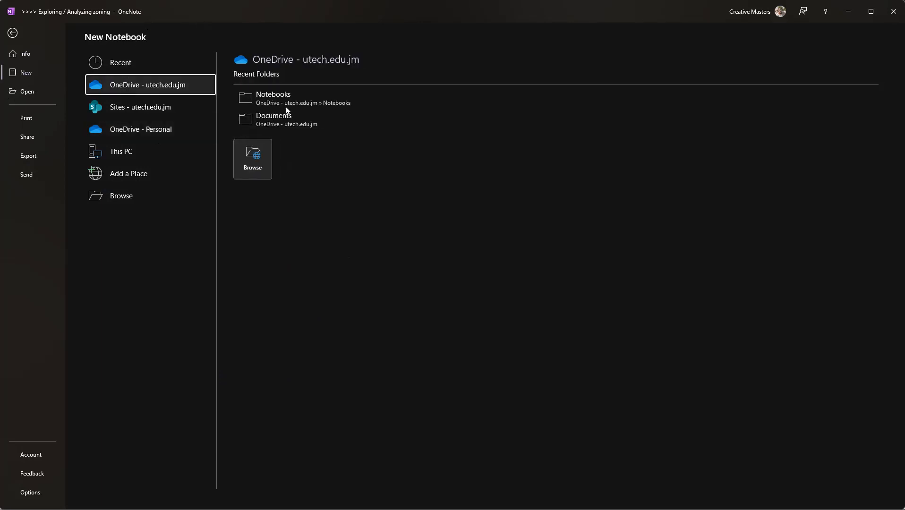
pyautogui.click(322, 100)
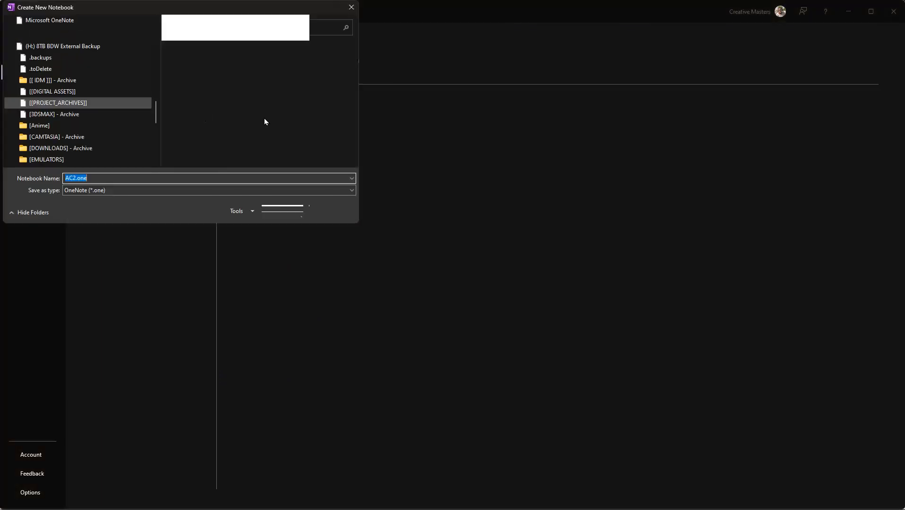
pyautogui.click(329, 210)
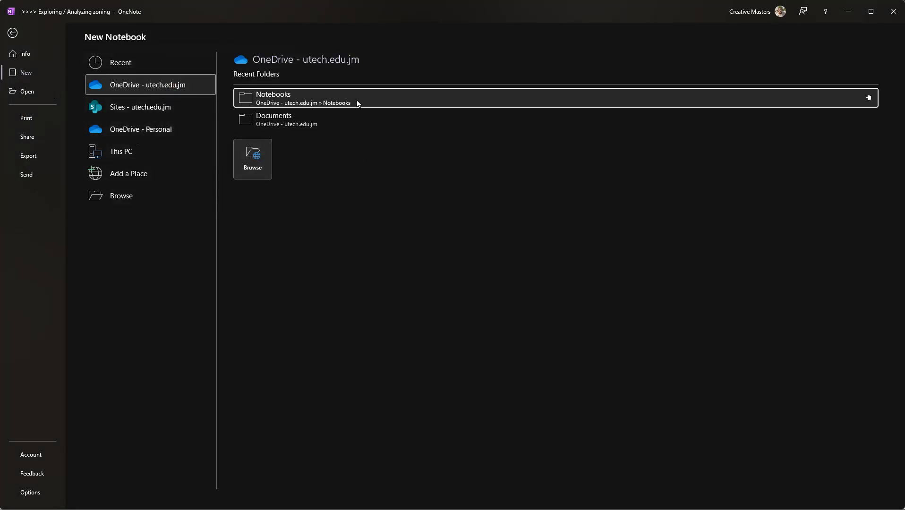
# Step: Create a notebook named "Advanced Computing 2 Notebook" in OneDrive - Personal without inviting people to share it
pyautogui.click(142, 131)
pyautogui.click(310, 86)
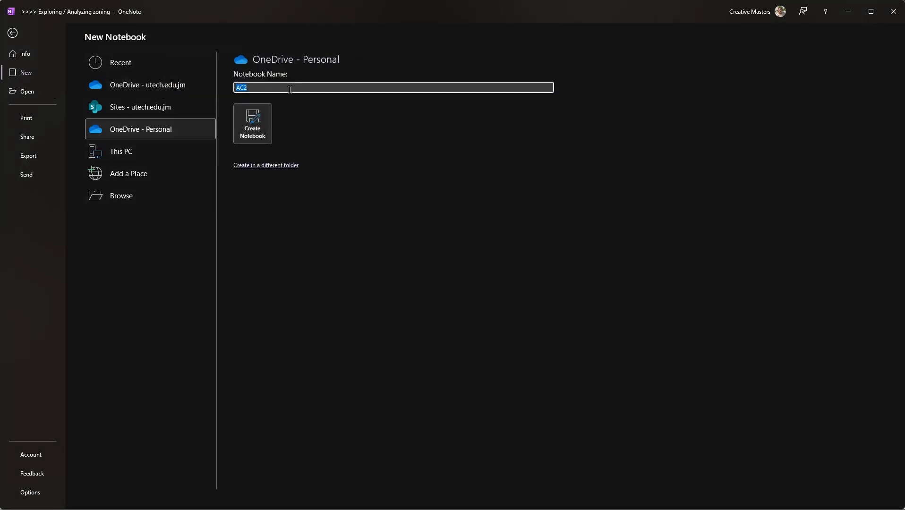
pyautogui.write('Advanced Computing 2 Notebook')
pyautogui.click(224, 127)
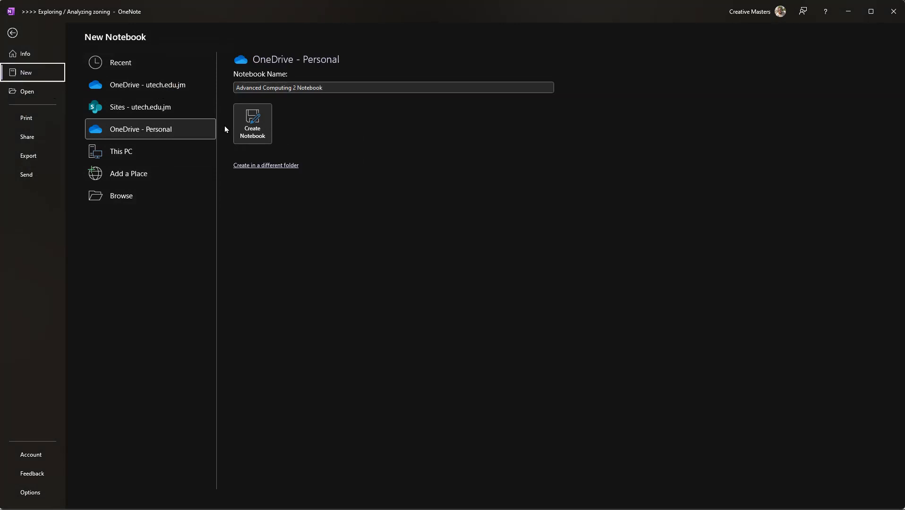
pyautogui.click(252, 124)
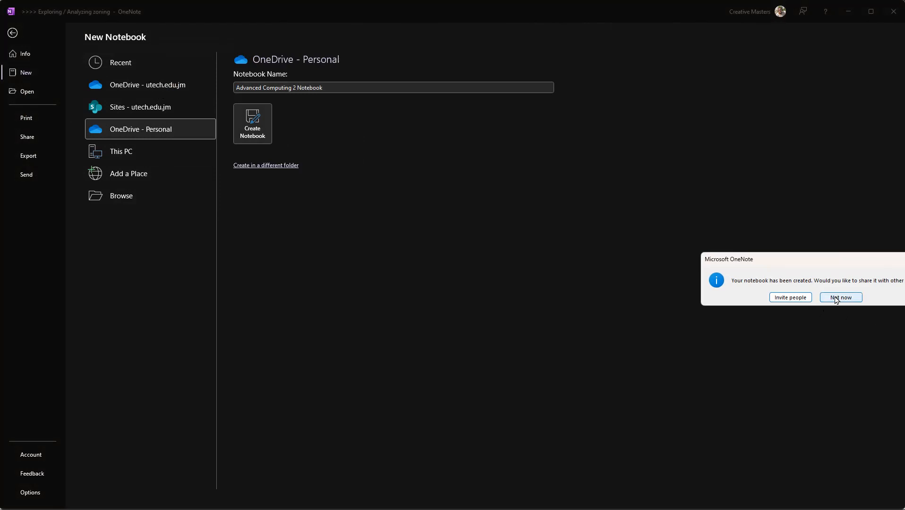
pyautogui.moveTo(840, 261); pyautogui.dragTo(679, 229)
pyautogui.click(680, 265)
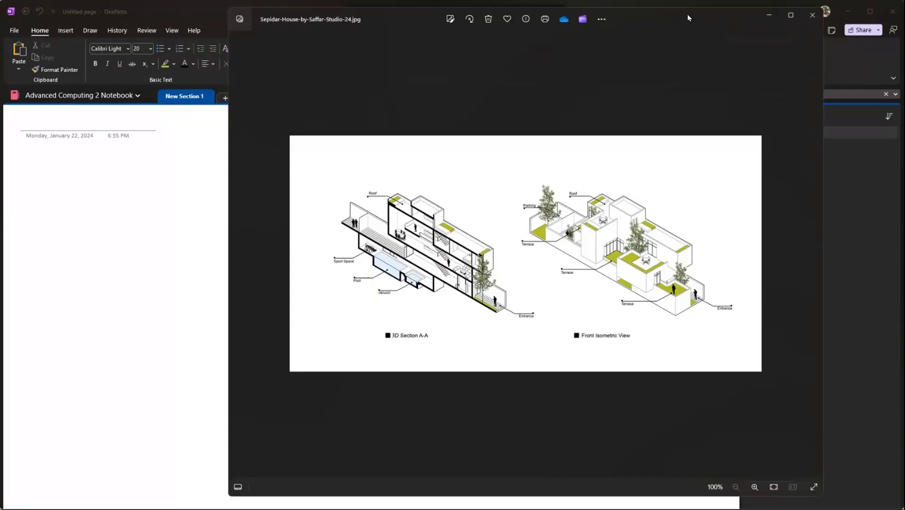
# Step: Maximize the Sepidar House image in the photo viewer and examine its 3D section and front isometric view up close
pyautogui.doubleClick(688, 15)
pyautogui.scroll(3, 513, 281)
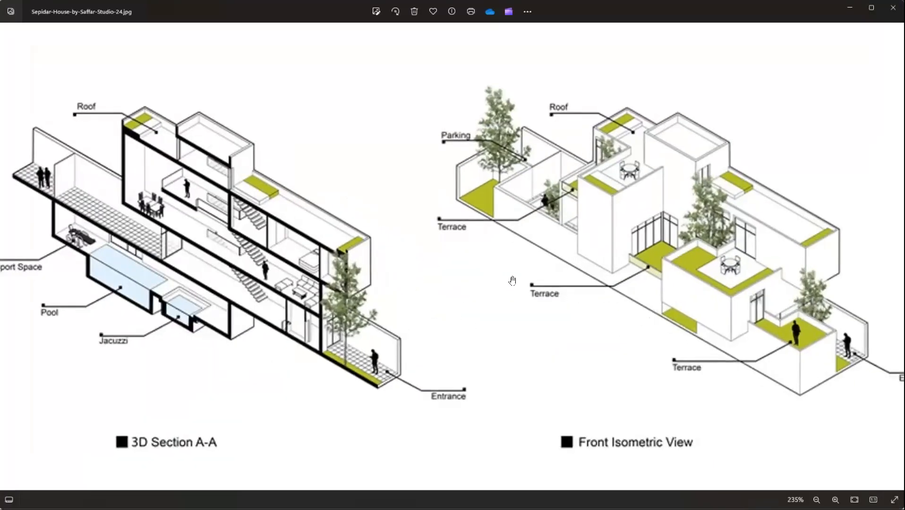
pyautogui.scroll(-1, 529, 406)
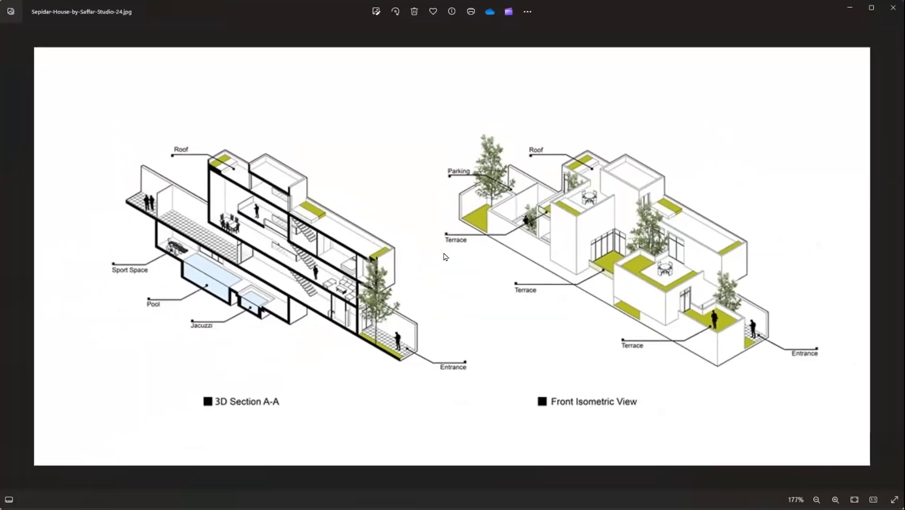
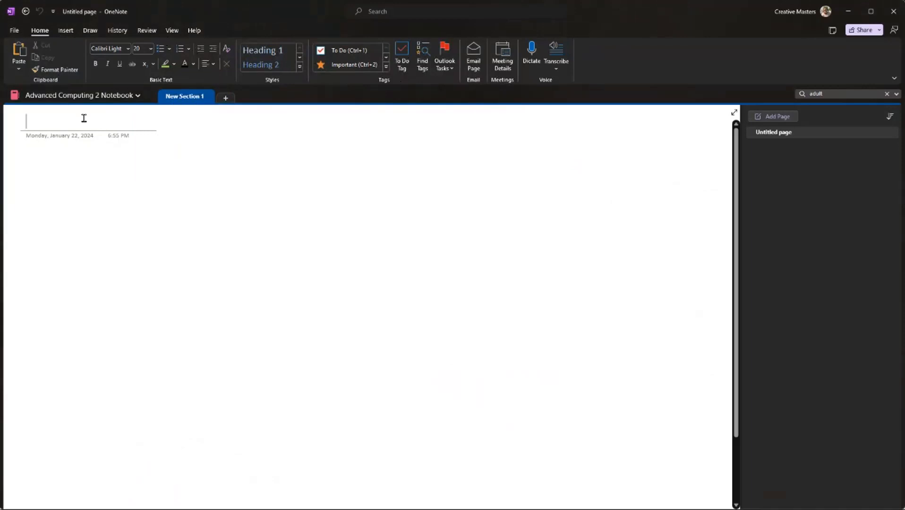
# Step: Title the blank notebook page "Elements of The Building"
pyautogui.write('Parts op')
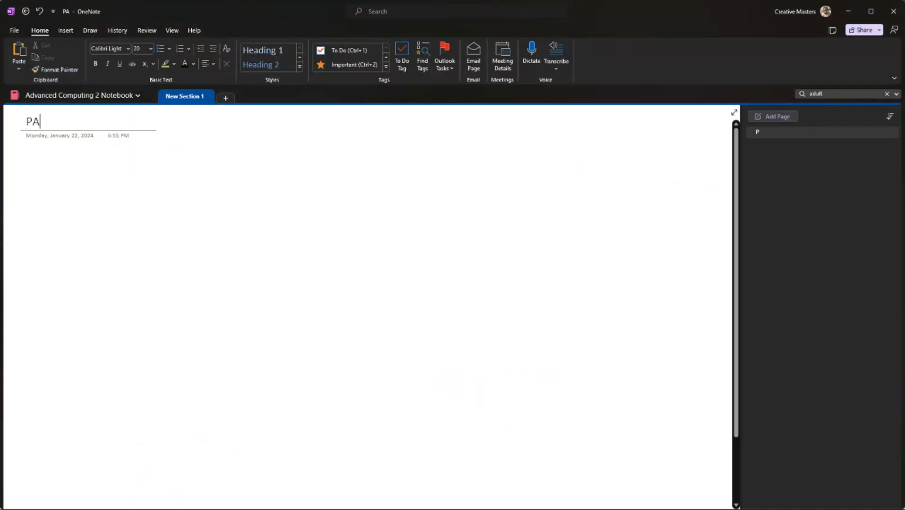
pyautogui.press('BackSpace')
pyautogui.press('BackSpace')
pyautogui.press('BackSpace')
pyautogui.press('BackSpace')
pyautogui.press('BackSpace')
pyautogui.press('BackSpace')
pyautogui.press('BackSpace')
pyautogui.press('BackSpace')
pyautogui.write('Elem')
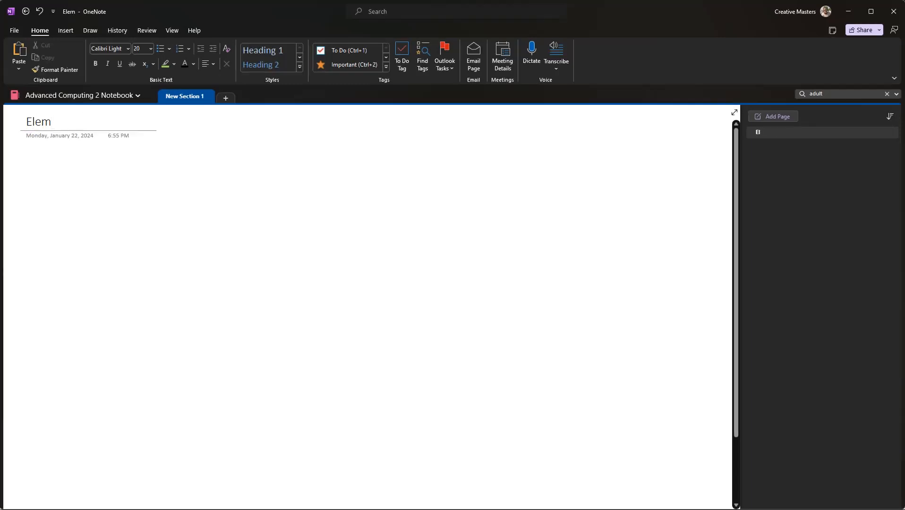
pyautogui.write('ents of The ')
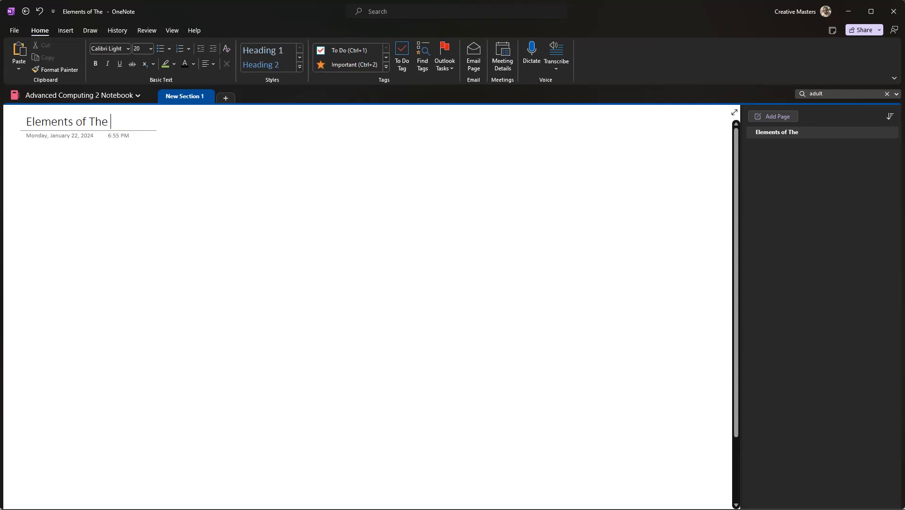
pyautogui.write('Building')
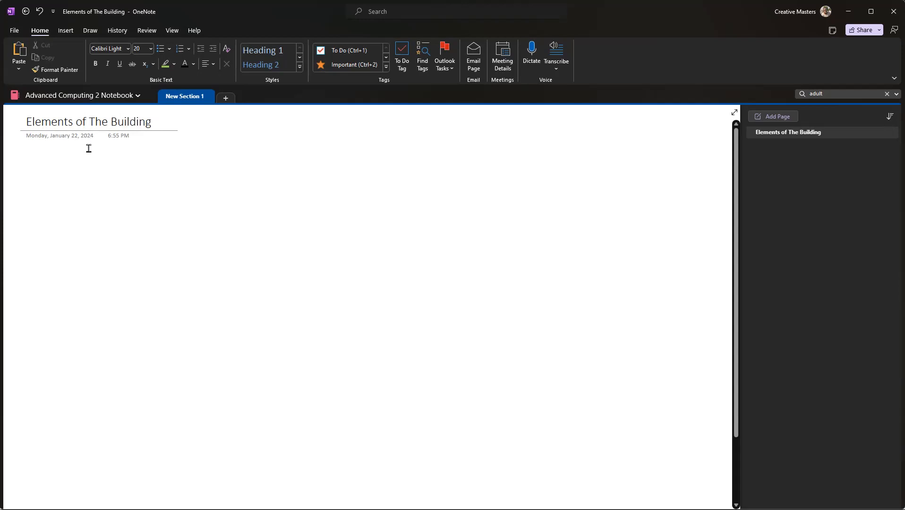
# Step: Try to insert a screen clipping of the Sepidar House front isometric view below the page title
pyautogui.click(78, 218)
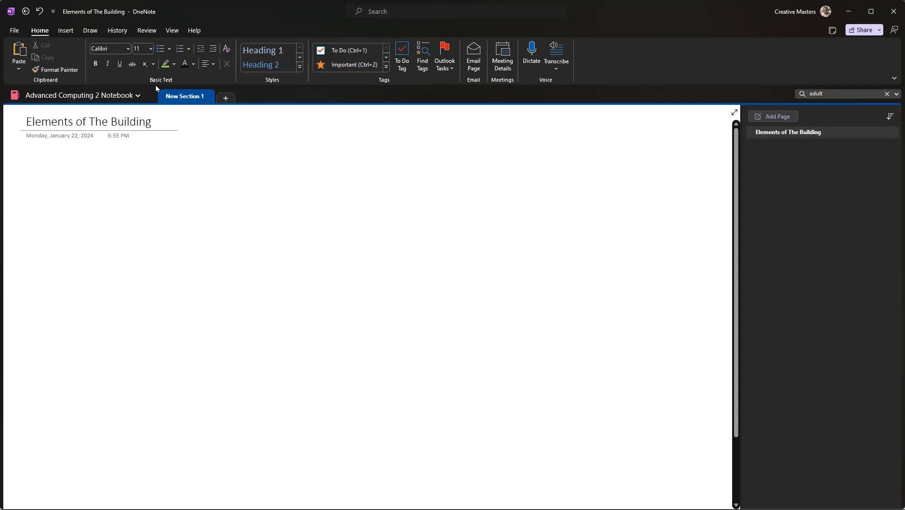
pyautogui.click(66, 31)
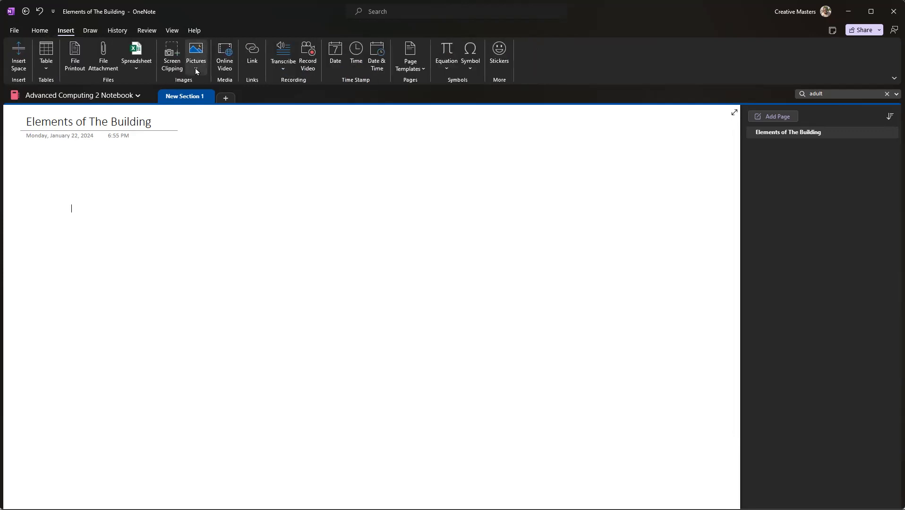
pyautogui.click(173, 59)
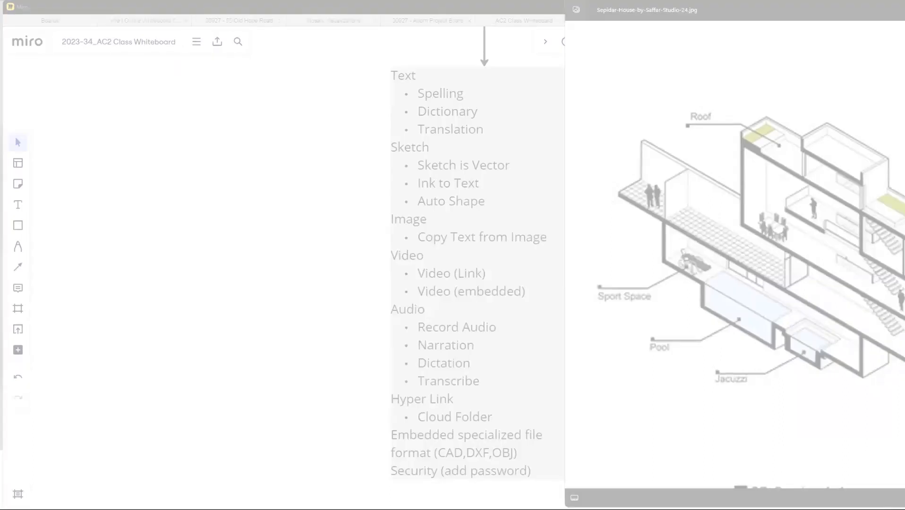
pyautogui.moveTo(904, 10); pyautogui.dragTo(605, 26)
pyautogui.moveTo(742, 235); pyautogui.dragTo(561, 222)
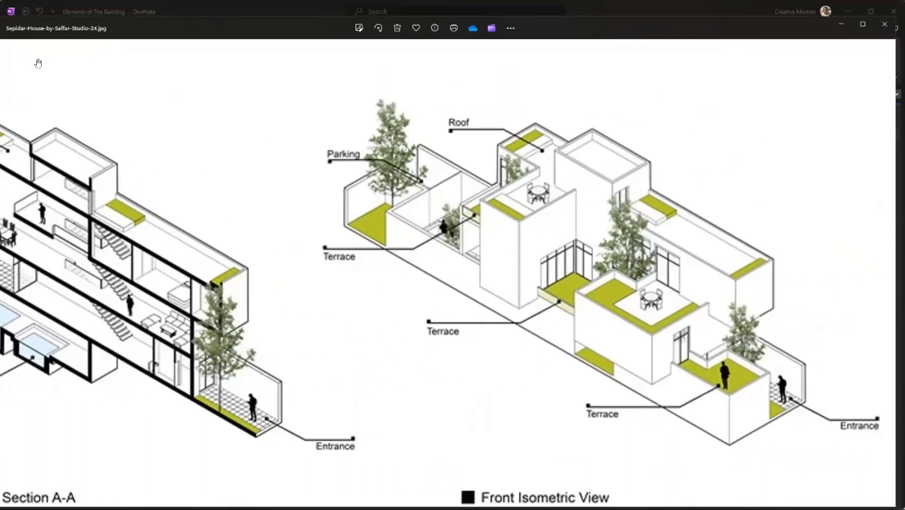
# Step: Arrange the OneNote and photo viewer windows side by side with the whole front isometric view in sight
pyautogui.moveTo(188, 12); pyautogui.dragTo(216, 13)
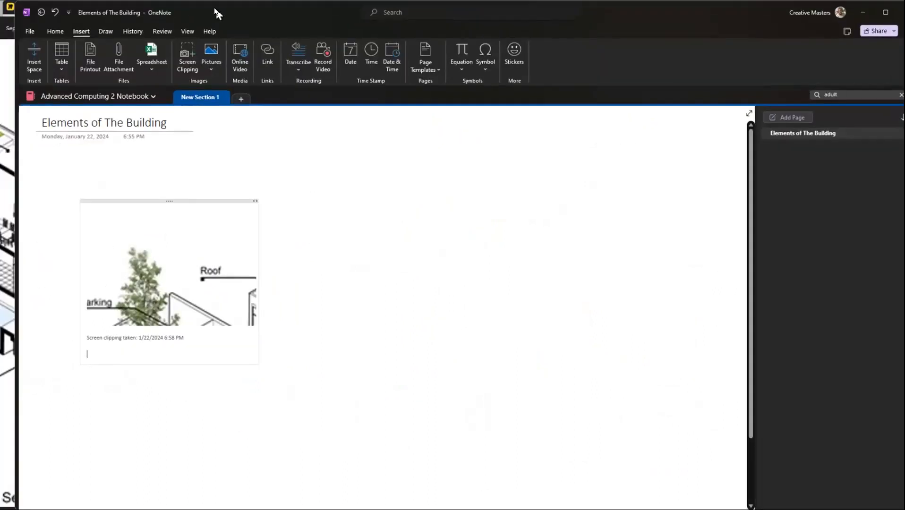
pyautogui.click(2, 40)
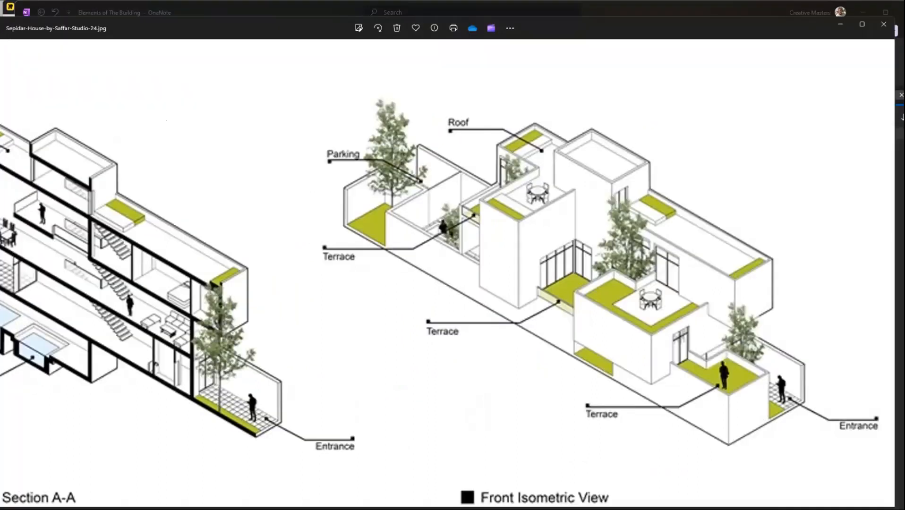
pyautogui.moveTo(159, 21); pyautogui.dragTo(262, 21)
pyautogui.moveTo(26, 57); pyautogui.dragTo(459, 69)
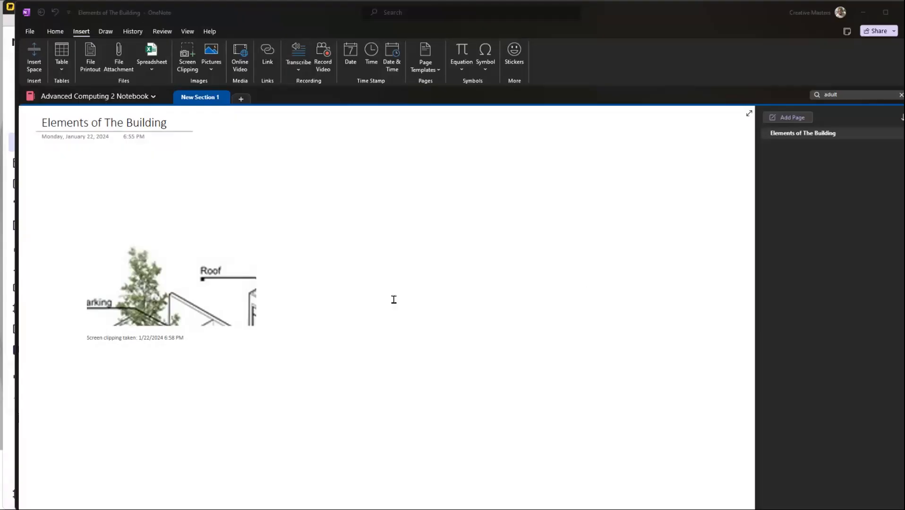
# Step: Delete the partial screen clipping and its timestamp caption from the Elements of The Building page
pyautogui.click(245, 306)
pyautogui.press('Delete')
pyautogui.moveTo(245, 266); pyautogui.dragTo(22, 184)
pyautogui.press('Delete')
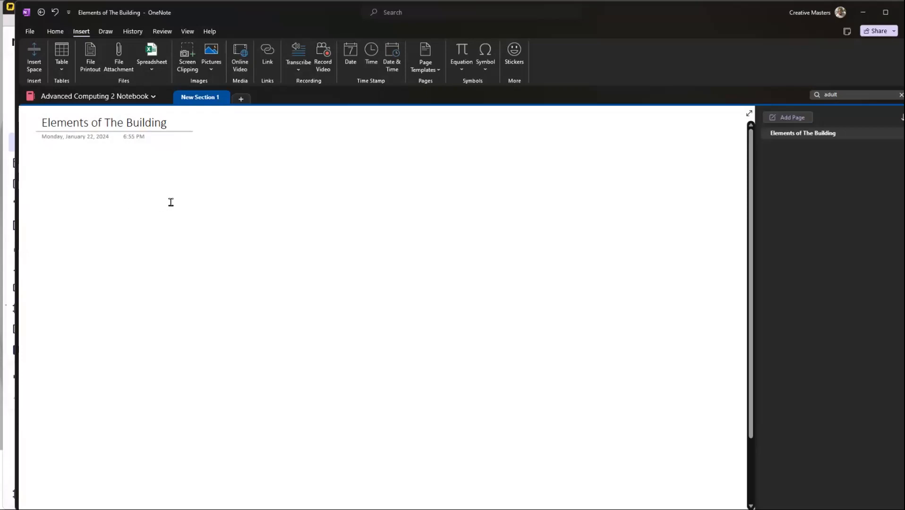
# Step: Try a screen clipping of the isometric drawing without its title, check its cropping and clear it from the page
pyautogui.click(197, 65)
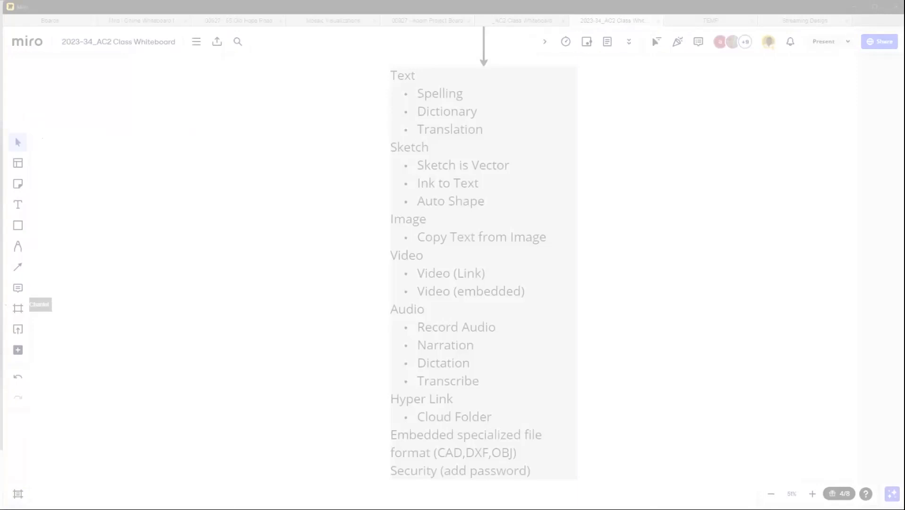
pyautogui.press('Escape')
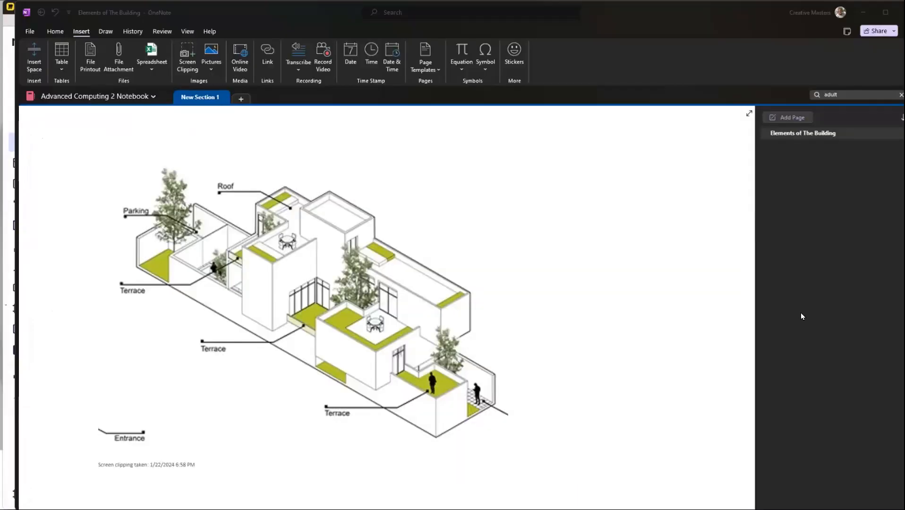
pyautogui.scroll(-3, 614, 370)
pyautogui.scroll(3, 590, 423)
pyautogui.keyDown('ctrl'); pyautogui.scroll(-2, 518, 369); pyautogui.keyUp('ctrl')
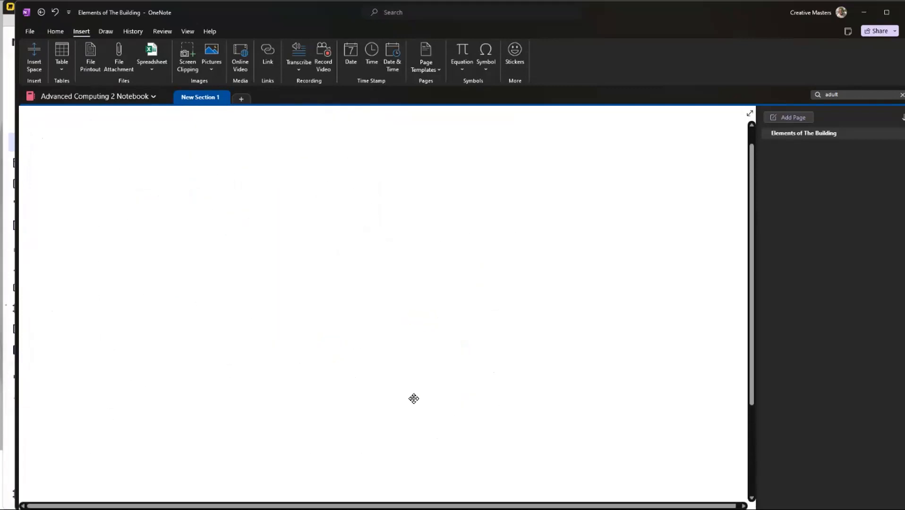
pyautogui.click(478, 490)
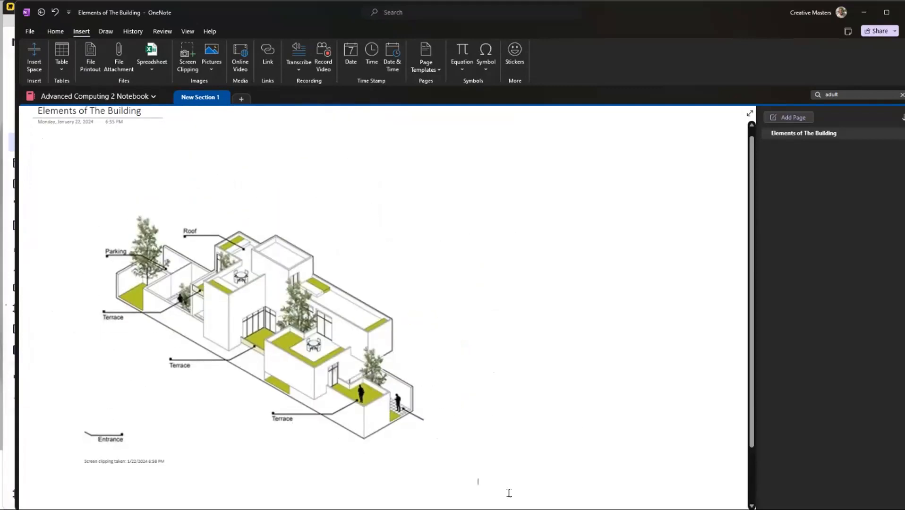
pyautogui.hotkey('ctrl', 'a')
pyautogui.press('Delete')
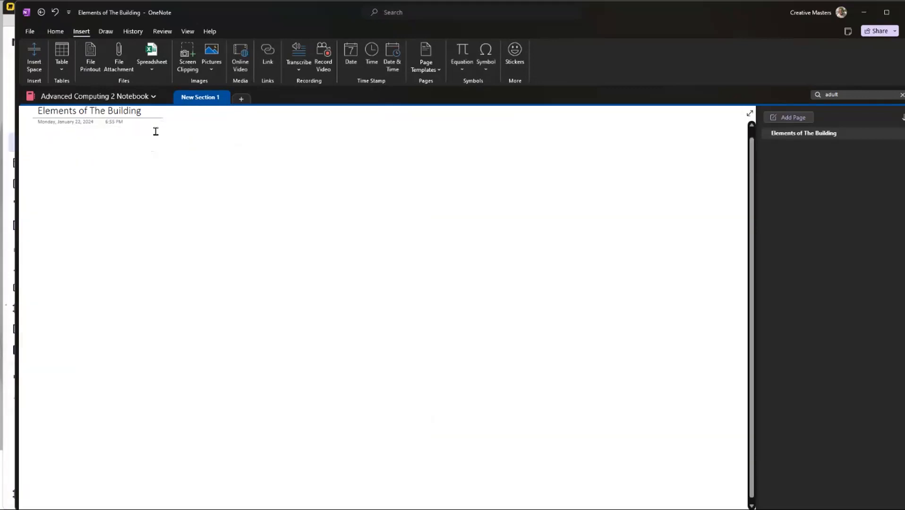
# Step: Insert a screen clipping of the isometric house drawing, including all its labels and the Front Isometric View title, and inspect it
pyautogui.click(187, 54)
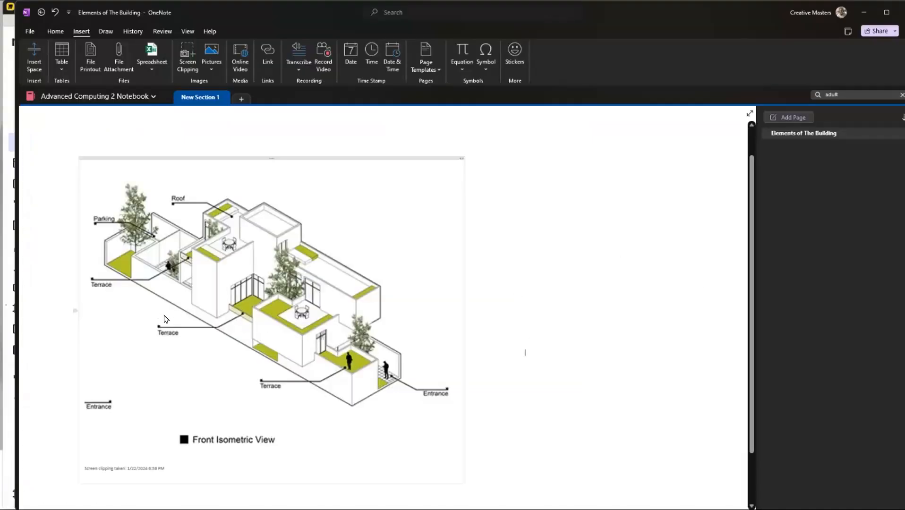
pyautogui.scroll(5, 165, 319)
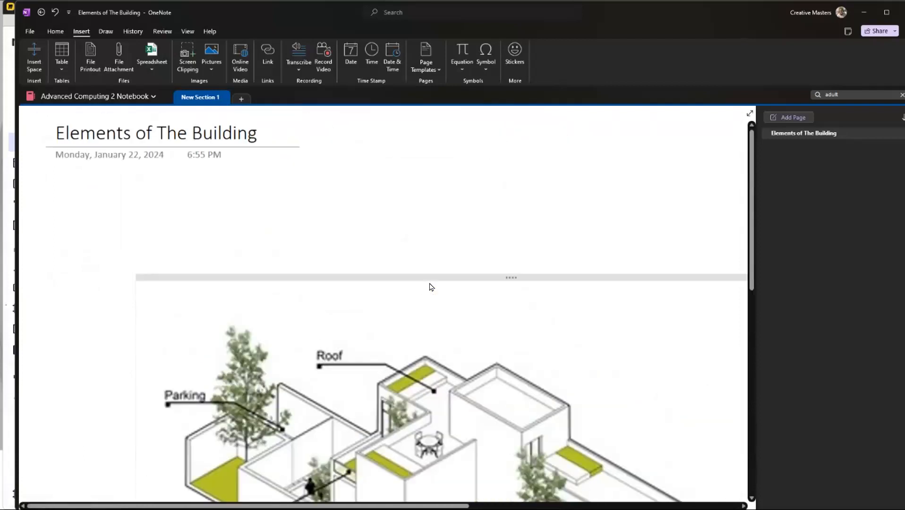
pyautogui.hscroll(3, 425, 274)
pyautogui.hscroll(-3, 425, 274)
pyautogui.scroll(-1, 300, 278)
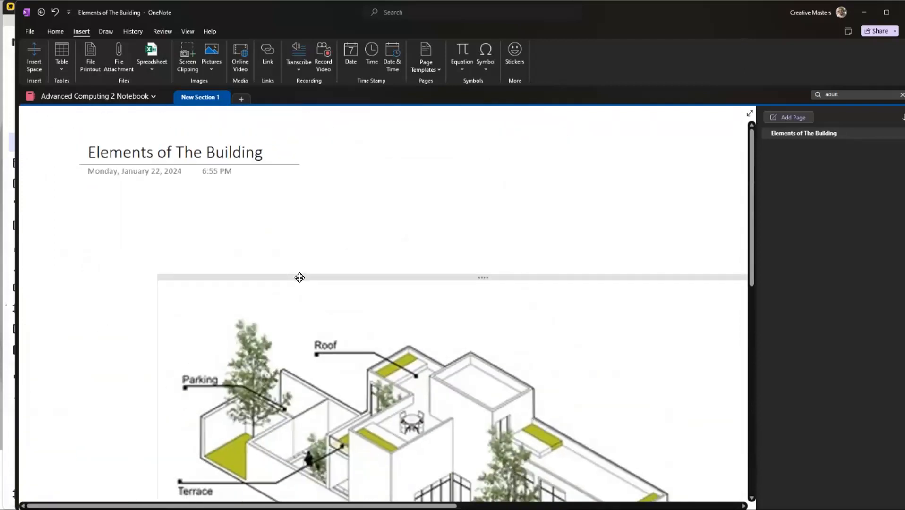
pyautogui.scroll(-5, 384, 269)
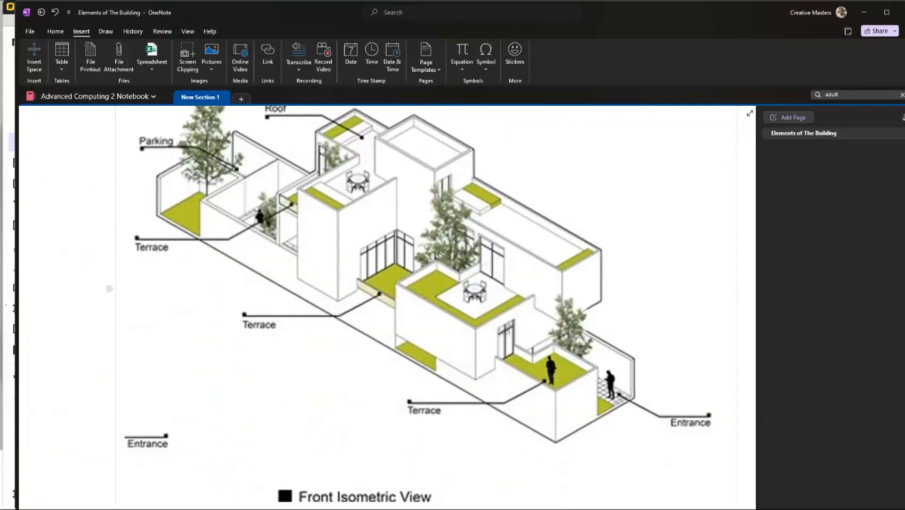
# Step: Switch to the Miro class whiteboard, review the multimedia data types list and minimize the whiteboard
pyautogui.hotkey('alt', 'Tab')
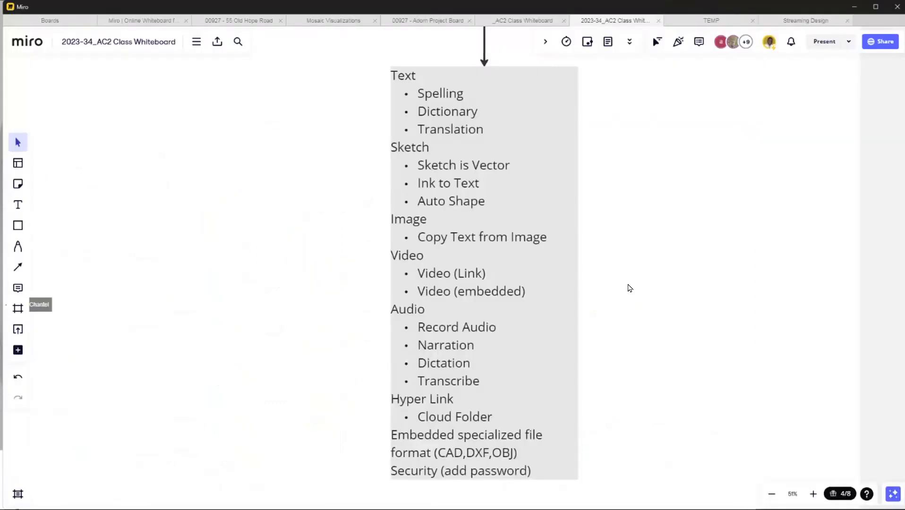
pyautogui.click(430, 88)
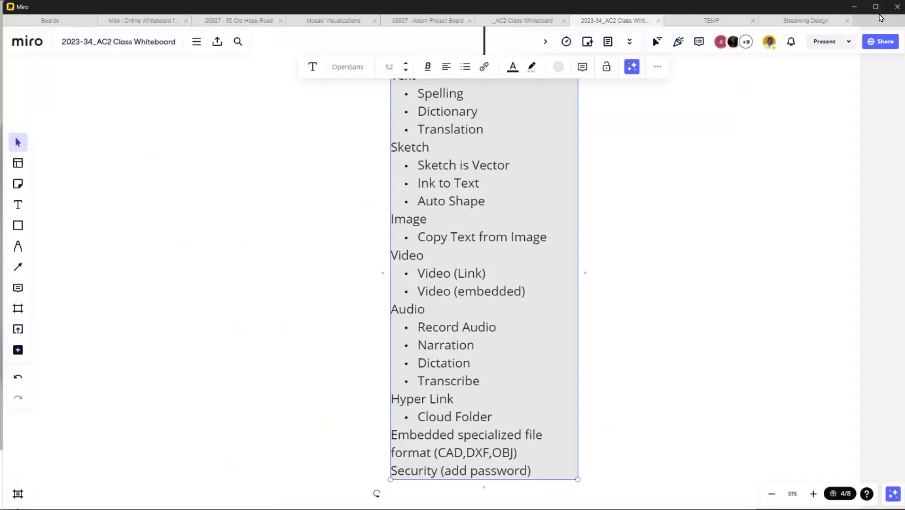
pyautogui.click(852, 7)
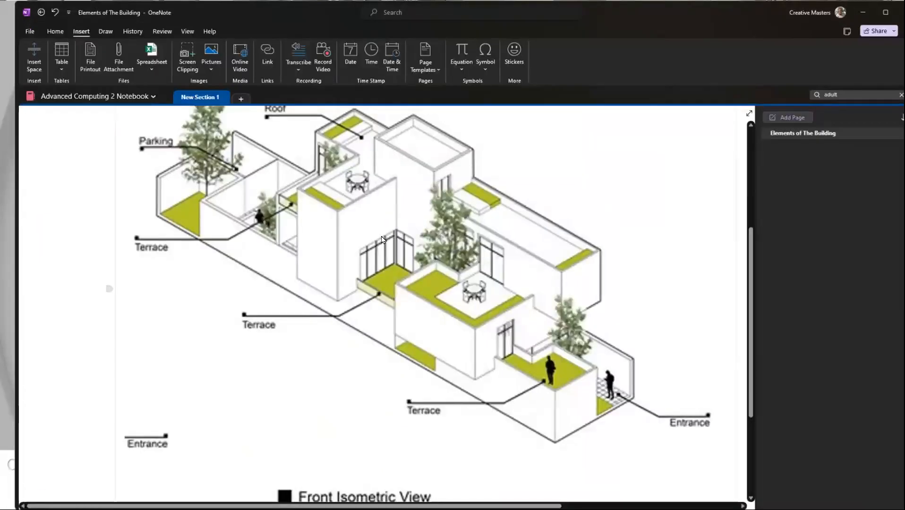
# Step: Replace the notebook search term with "roof", browse the matches across all notebooks and close the results
pyautogui.scroll(3, 447, 356)
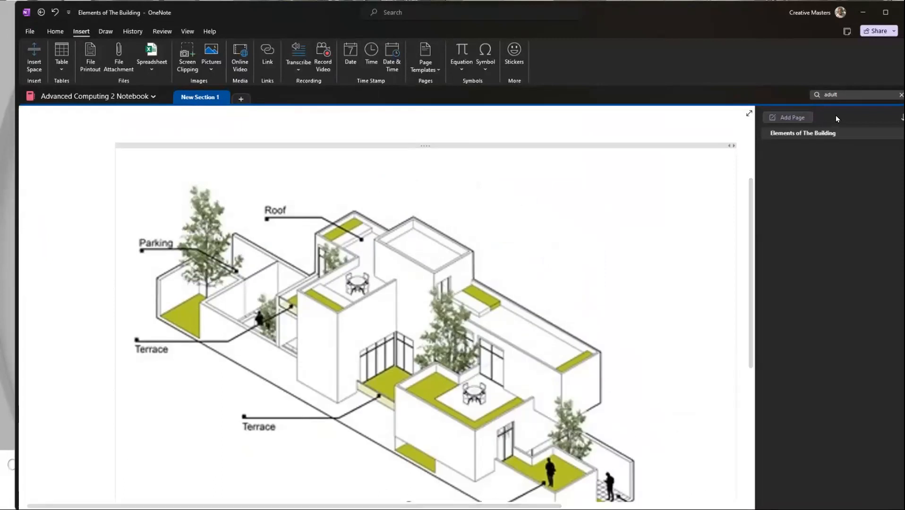
pyautogui.click(902, 95)
pyautogui.click(864, 95)
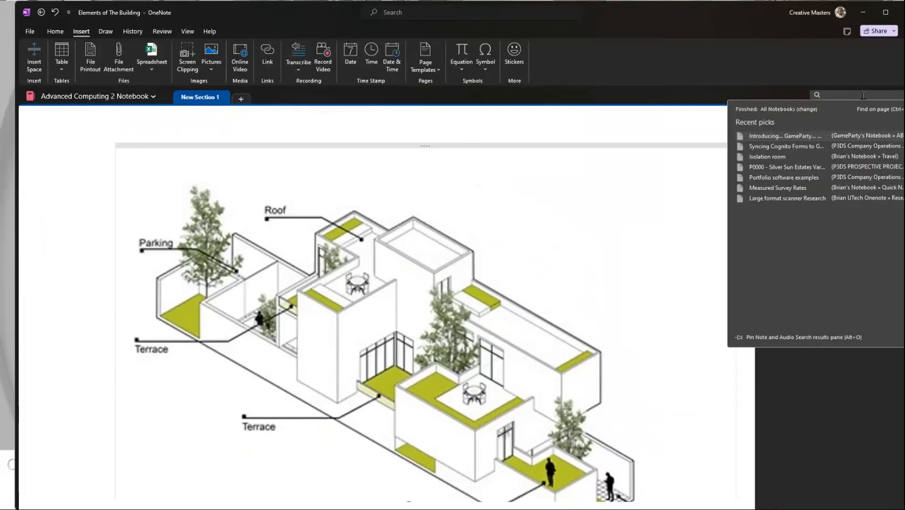
pyautogui.write('roof')
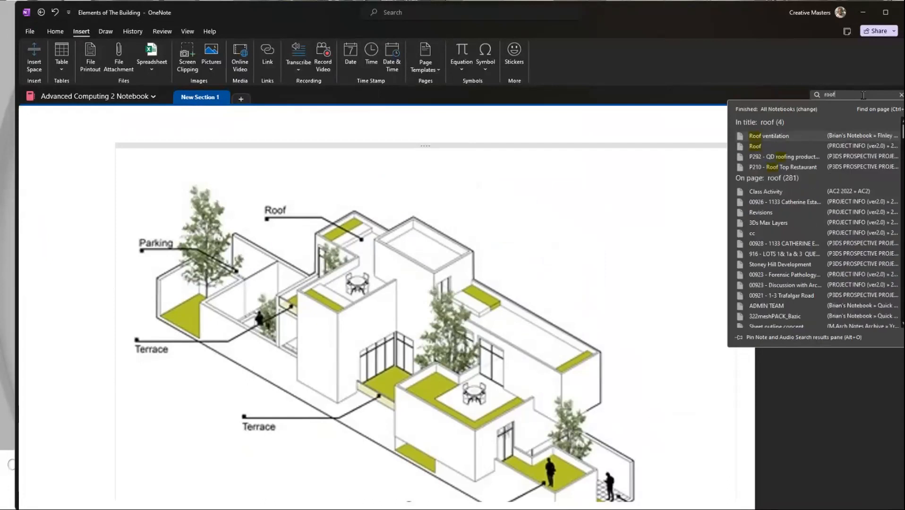
pyautogui.scroll(-6, 299, 318)
pyautogui.scroll(4, 647, 337)
pyautogui.click(679, 415)
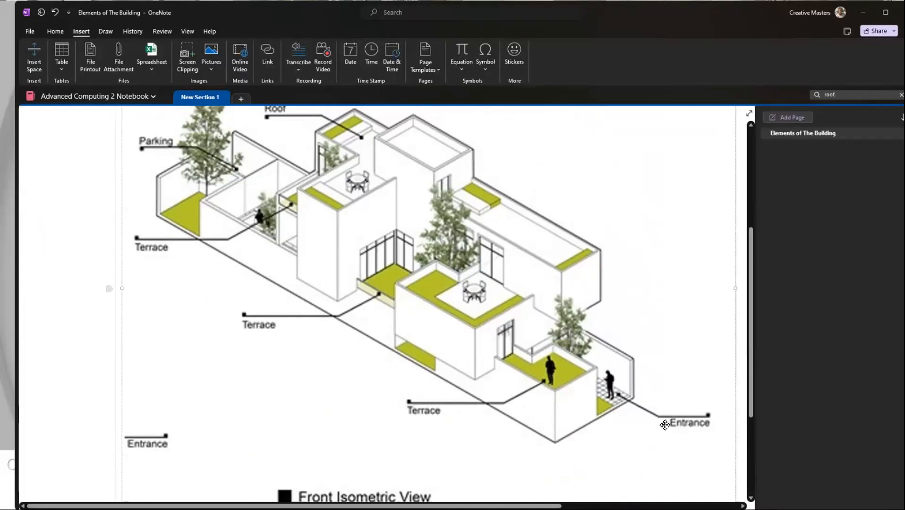
# Step: Place the text cursor in the blank area beside the clipping's Entrance label at the front of the house
pyautogui.scroll(3, 331, 264)
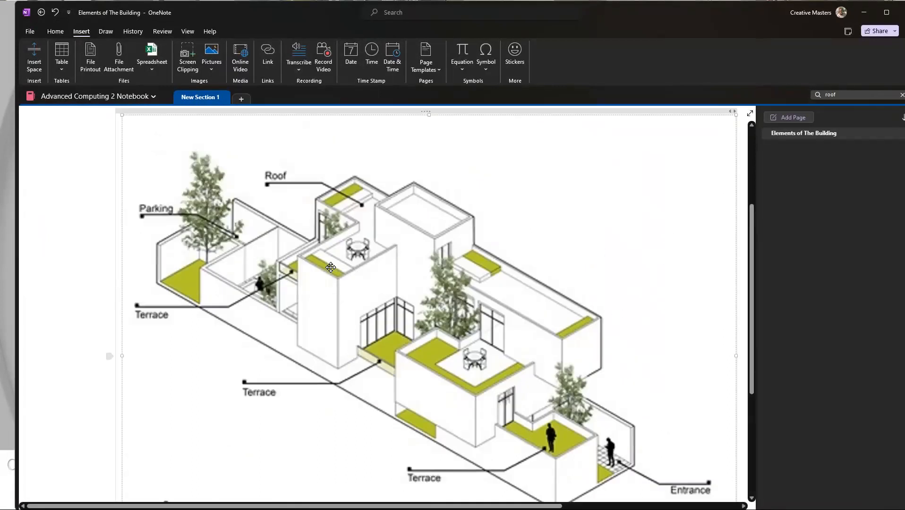
pyautogui.scroll(-1, 295, 249)
pyautogui.scroll(-2, 295, 248)
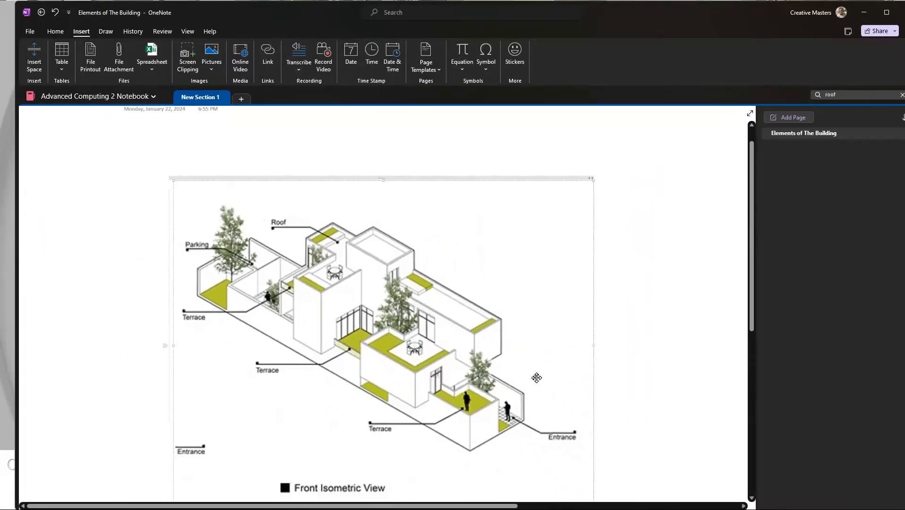
pyautogui.scroll(5, 497, 457)
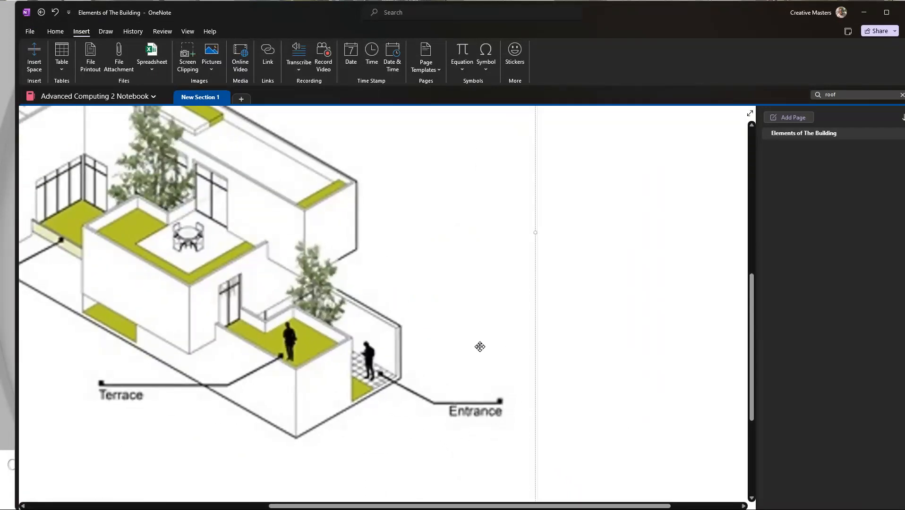
pyautogui.click(586, 383)
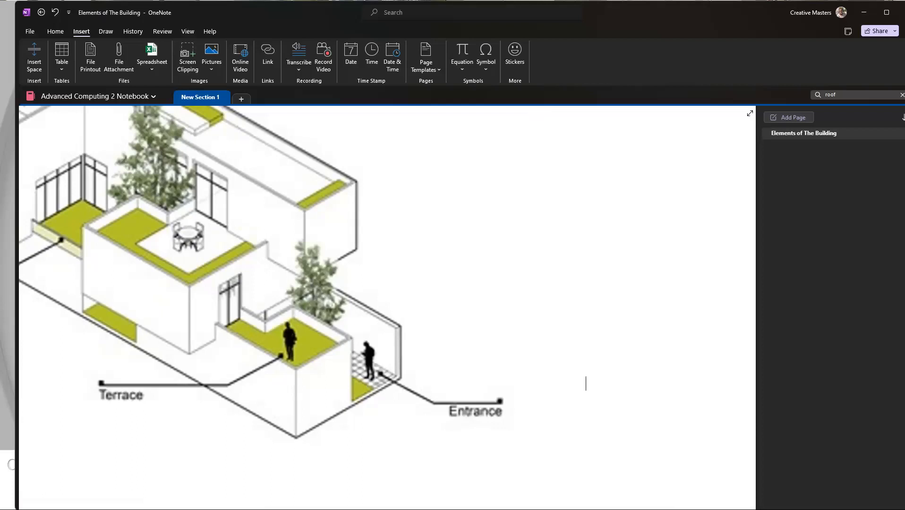
# Step: Switch to the Chrome browser, place its window beside the notebook and search Google for "what is an building entrance"
pyautogui.hotkey('alt', 'Tab')
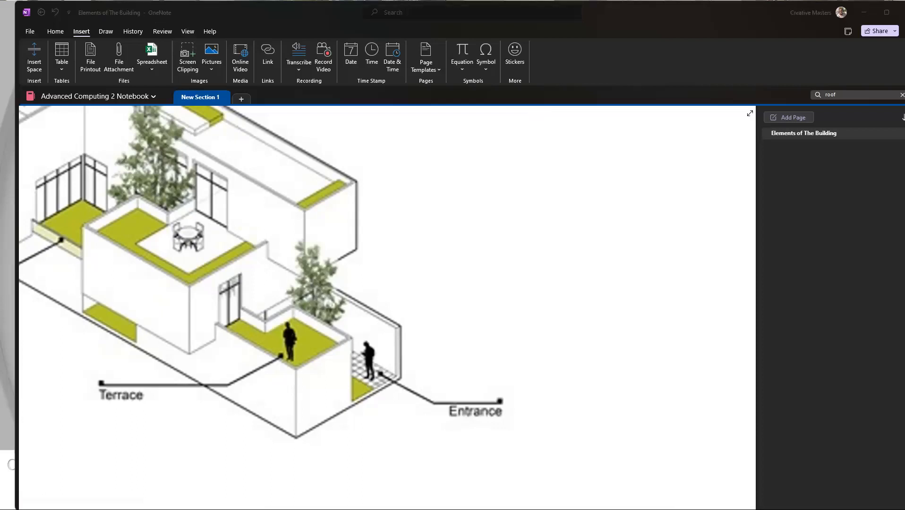
pyautogui.moveTo(898, 189); pyautogui.dragTo(781, 23)
pyautogui.click(683, 20)
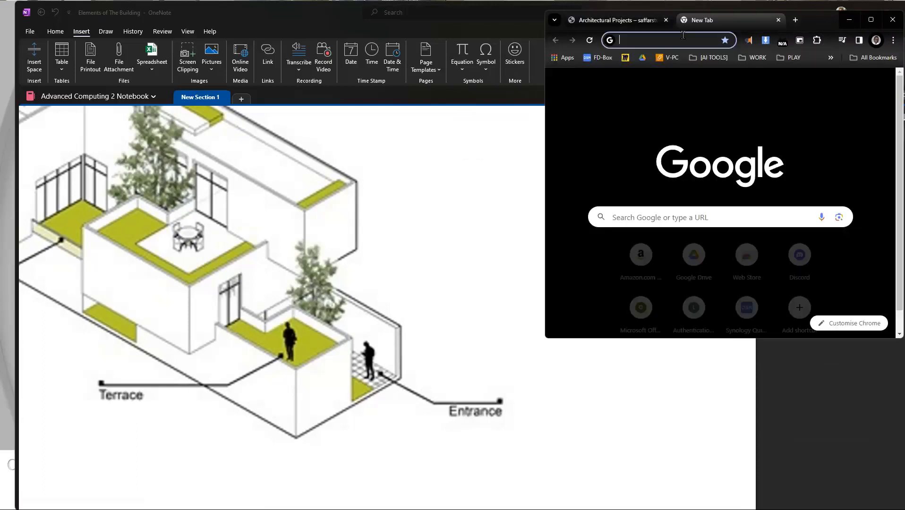
pyautogui.write('what i')
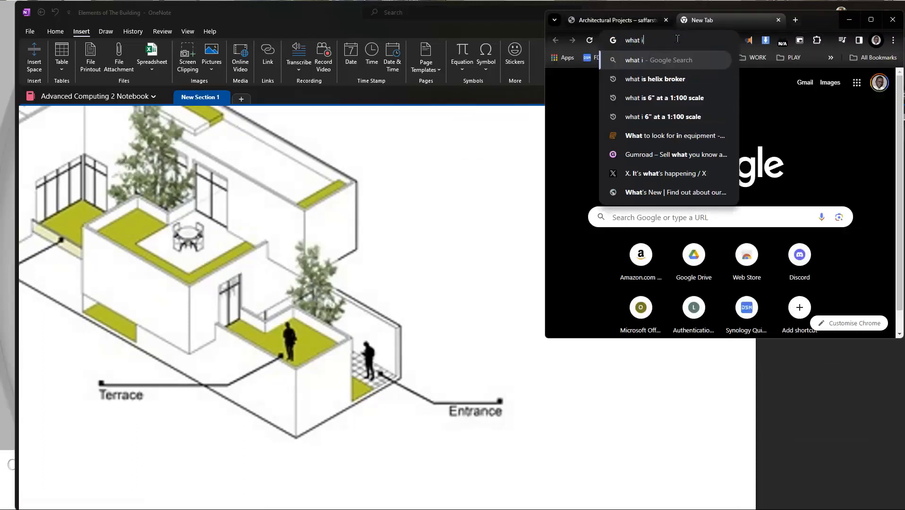
pyautogui.write('s an entrance exam')
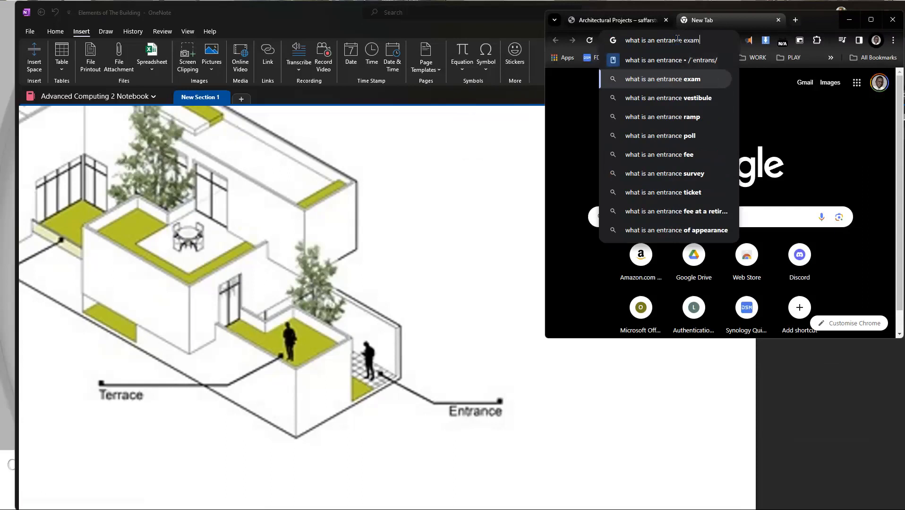
pyautogui.press('BackSpace')
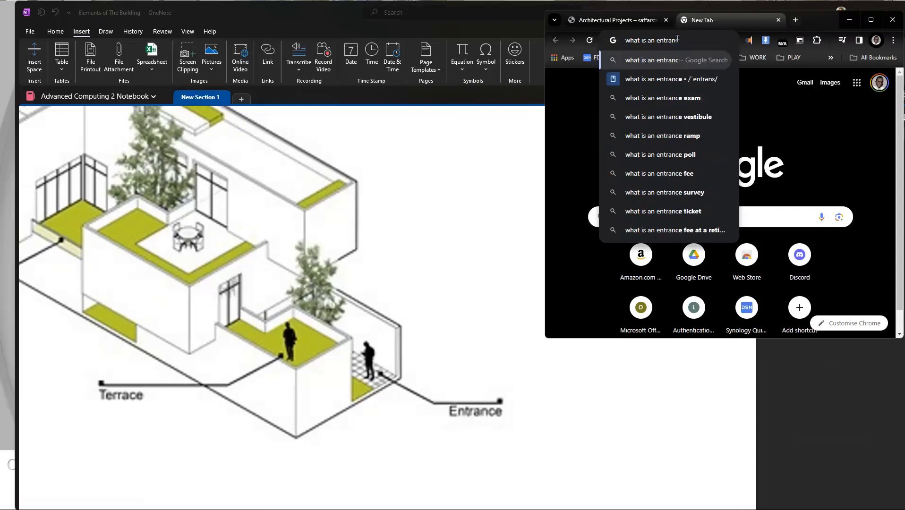
pyautogui.write('e')
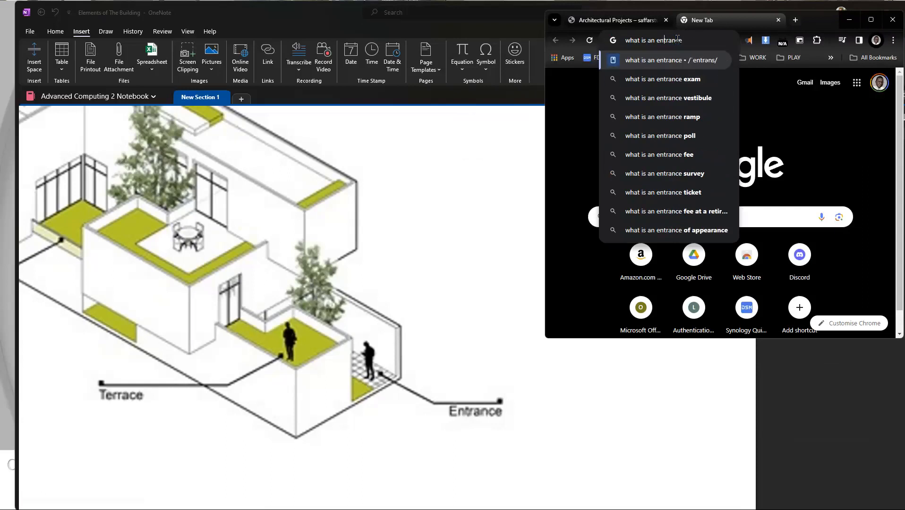
pyautogui.hotkey('ctrl', 'Left')
pyautogui.write('building')
pyautogui.press('Return')
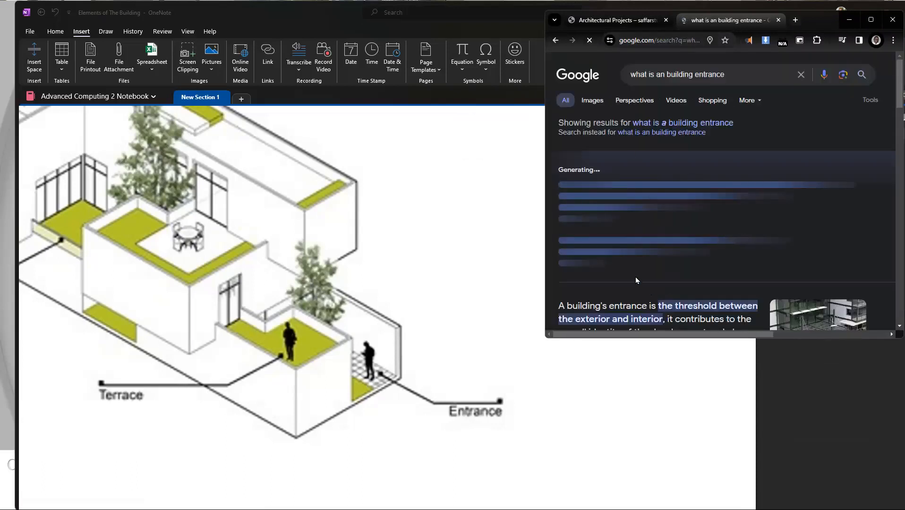
# Step: Copy "A building's entrance is the threshold between the exterior and interior" from the featured snippet and paste it beside the clipping's Entrance label in OneNote
pyautogui.scroll(-4, 635, 279)
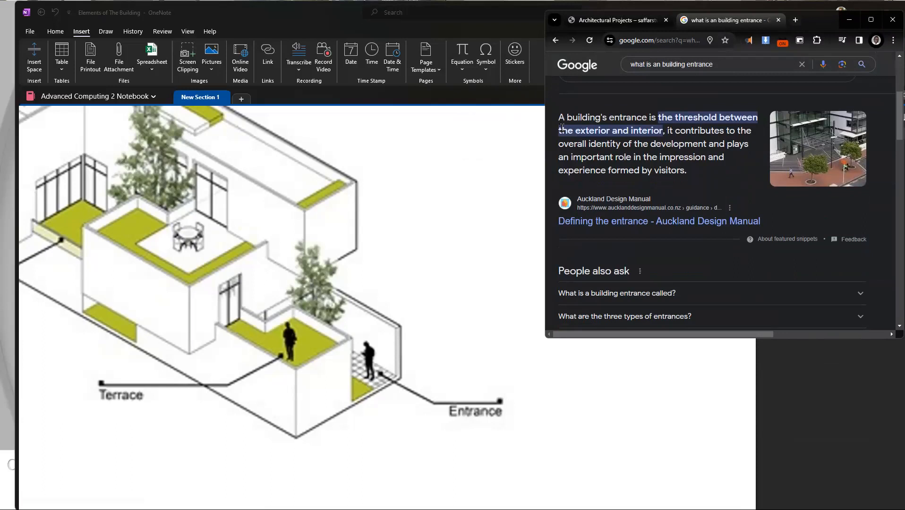
pyautogui.moveTo(559, 117); pyautogui.dragTo(666, 132)
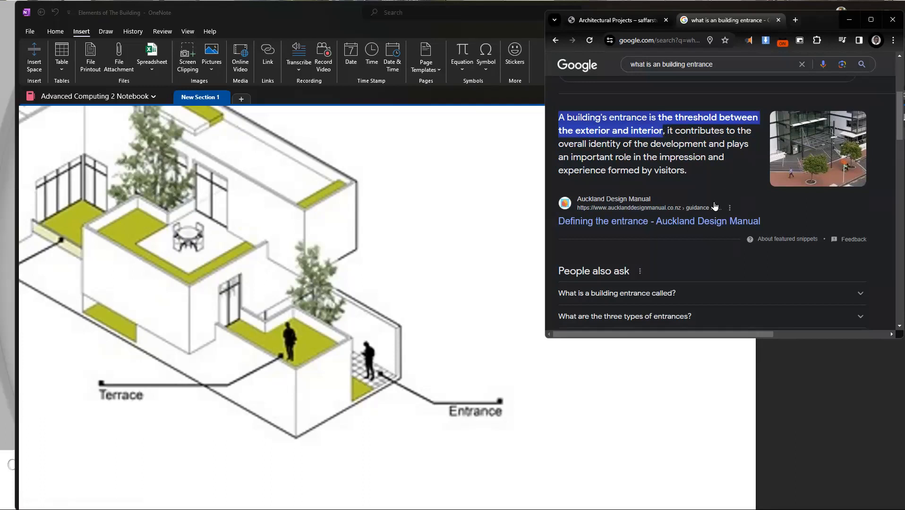
pyautogui.click(486, 368)
pyautogui.hscroll(-3, 553, 416)
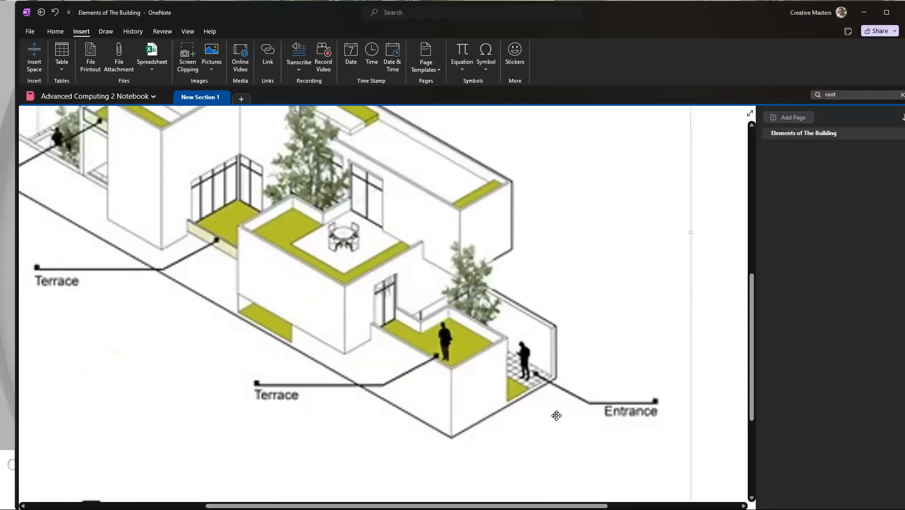
pyautogui.hscroll(5, 553, 418)
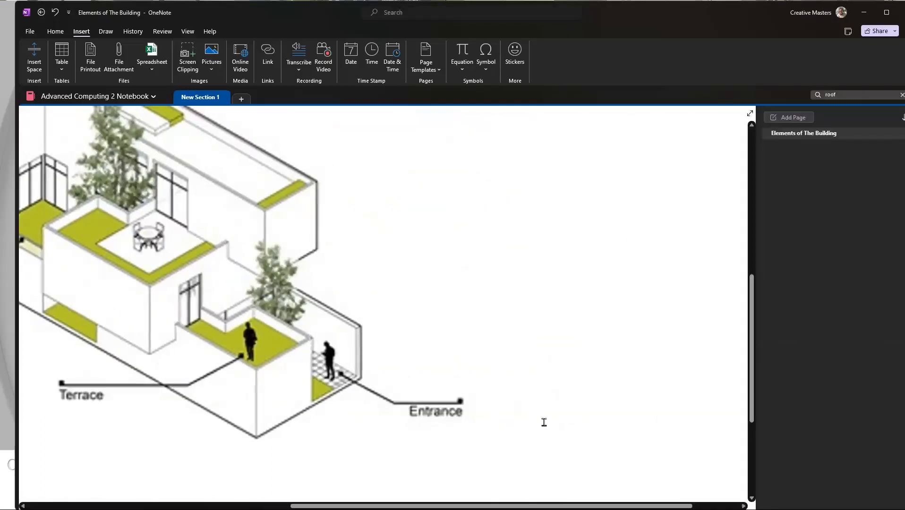
pyautogui.click(544, 422)
pyautogui.write("A building's entrance is the threshold between the exterior and interior  From <https://www.google.com/search?q=what+is+an+building+entrance&rlz=1C1CHBD_en-GBJM1024JM1024&oq=what+is+an+building+entrance&gs_lcrp=EgZjaHJvbWUyBggAEEUYOTIKCAEQABgHGAgYHjINCAIQABiGAxiABBiKBTINCAMQABiGAxiABBiKBTINCAQQABiGAxiABBiKBdIBCDkwMDdqMGo3qAIAsAIA&sourceid=chrome&ie=UTF-8>")
# Step: Reposition the pasted entrance definition in the blank area below and to the right of the clipping's Entrance label
pyautogui.moveTo(605, 276); pyautogui.dragTo(544, 278)
pyautogui.click(627, 251)
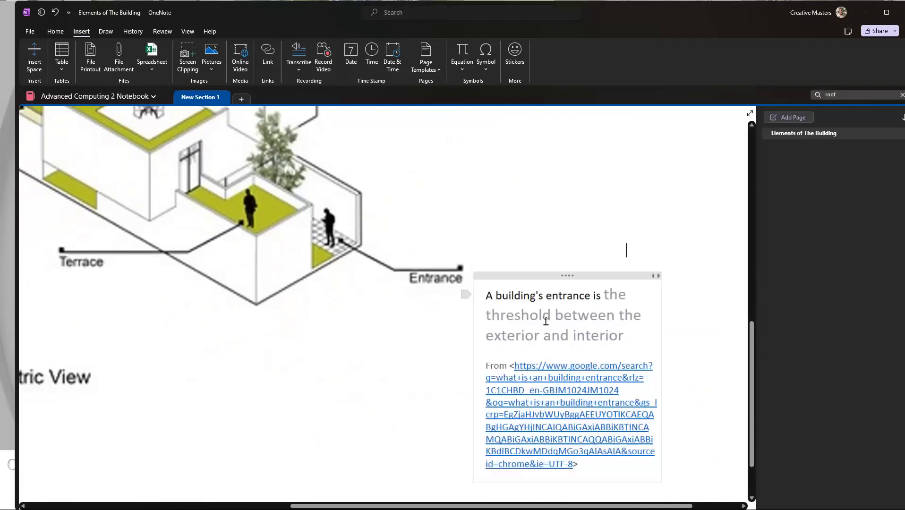
pyautogui.scroll(-3, 546, 322)
pyautogui.moveTo(568, 175); pyautogui.dragTo(569, 194)
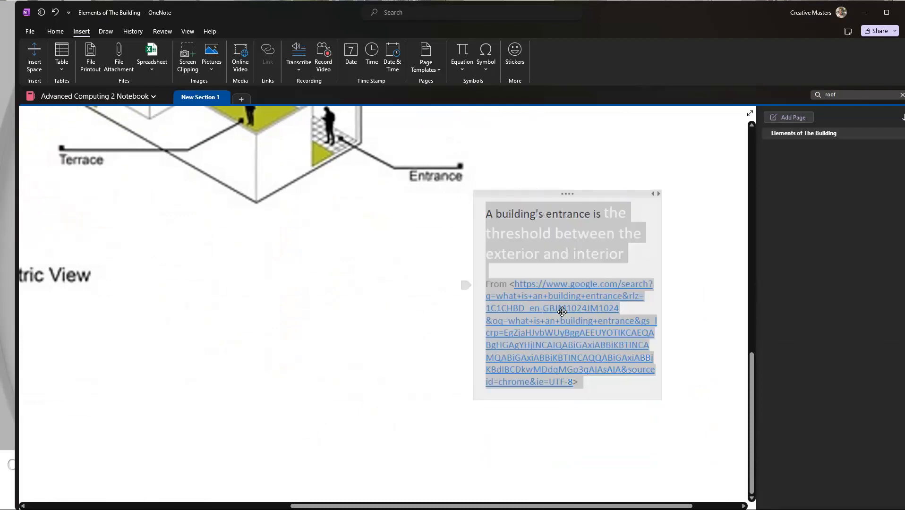
pyautogui.click(716, 284)
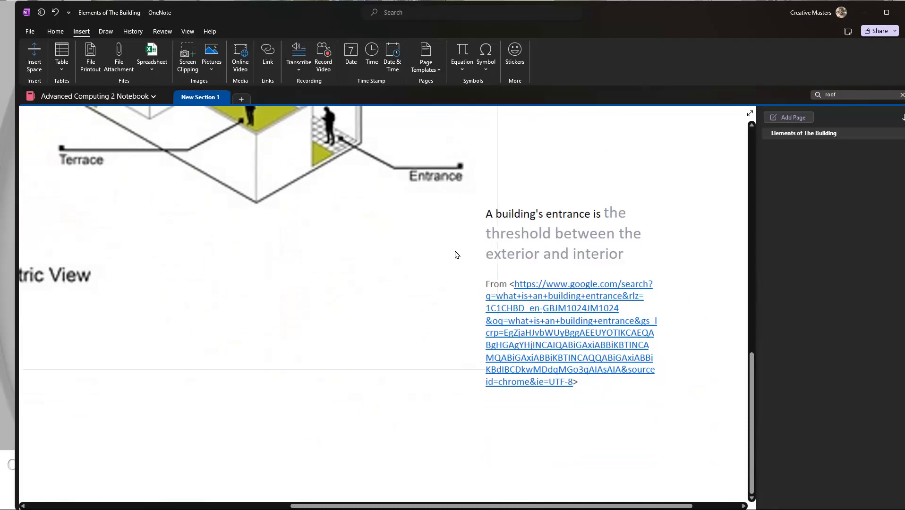
pyautogui.moveTo(551, 195); pyautogui.dragTo(591, 215)
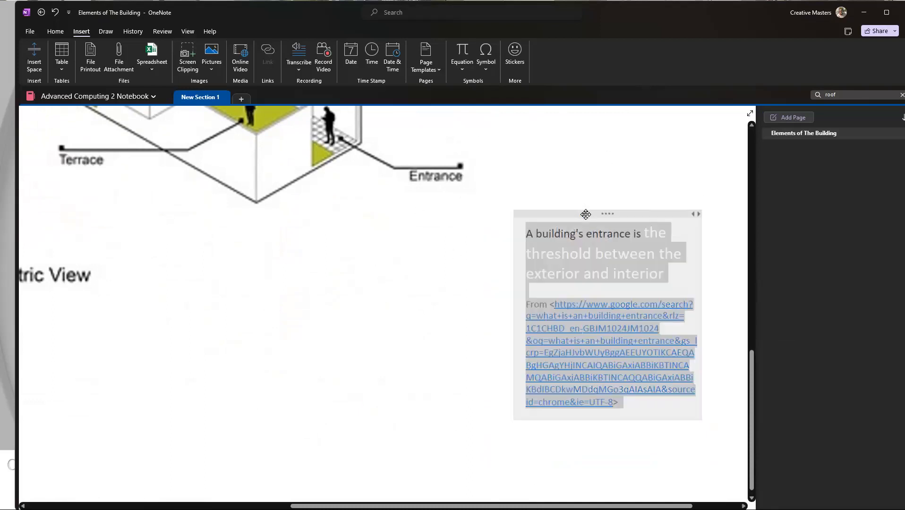
pyautogui.click(570, 201)
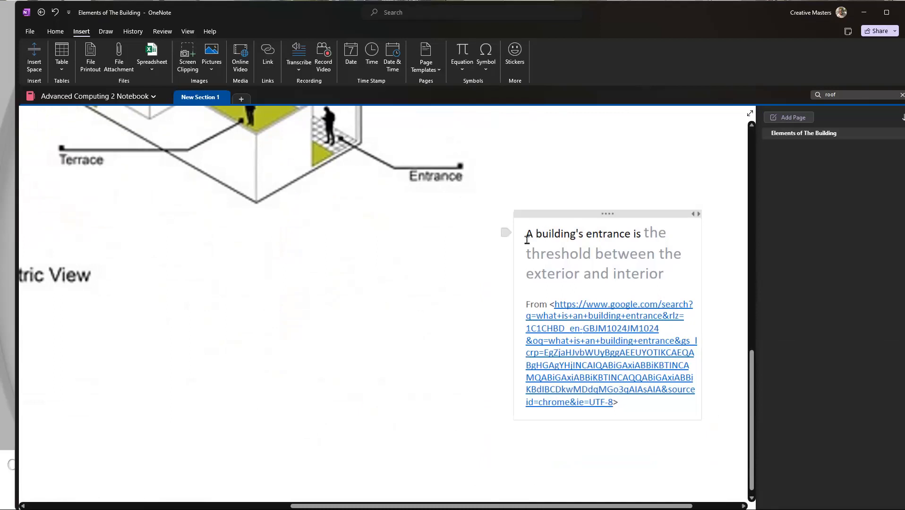
# Step: Draw a rectangle shape around the entrance definition and its source link as a frame
pyautogui.scroll(5, 509, 233)
pyautogui.hscroll(-5, 510, 233)
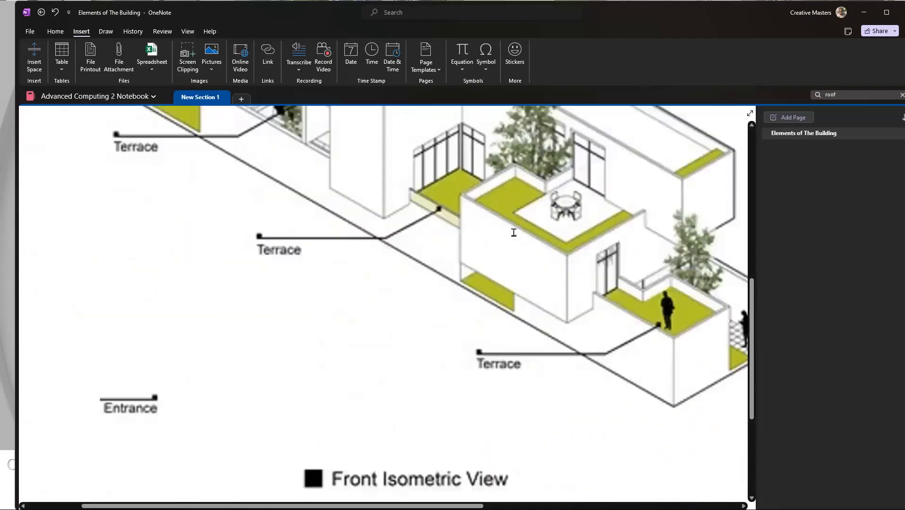
pyautogui.keyDown('ctrl'); pyautogui.scroll(-5, 452, 230); pyautogui.keyUp('ctrl')
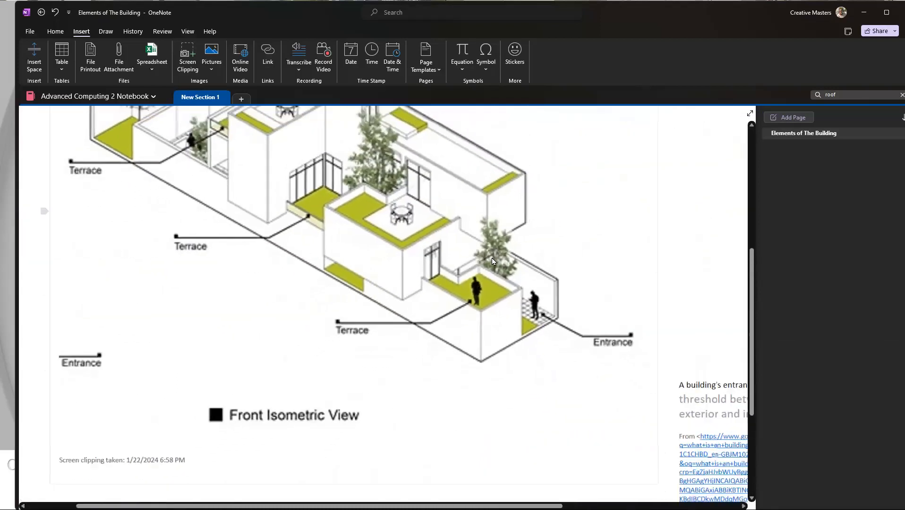
pyautogui.scroll(-5, 530, 298)
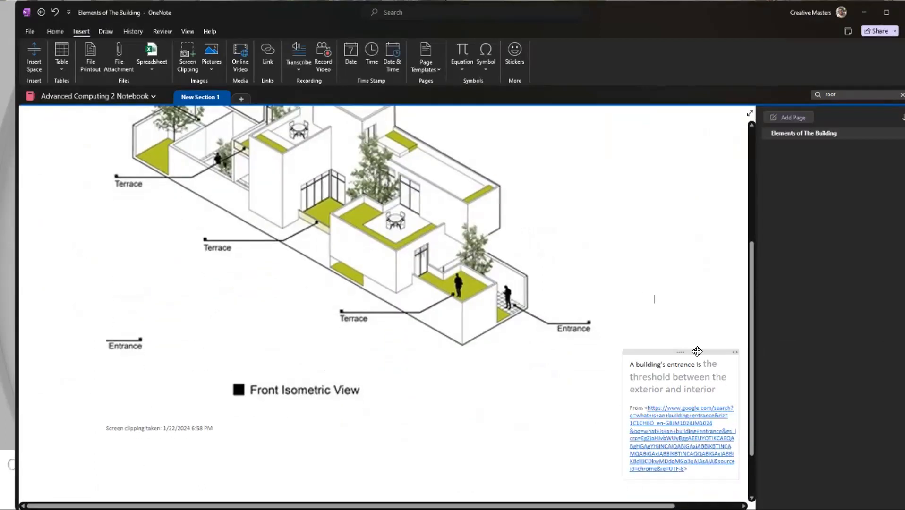
pyautogui.hscroll(5, 655, 363)
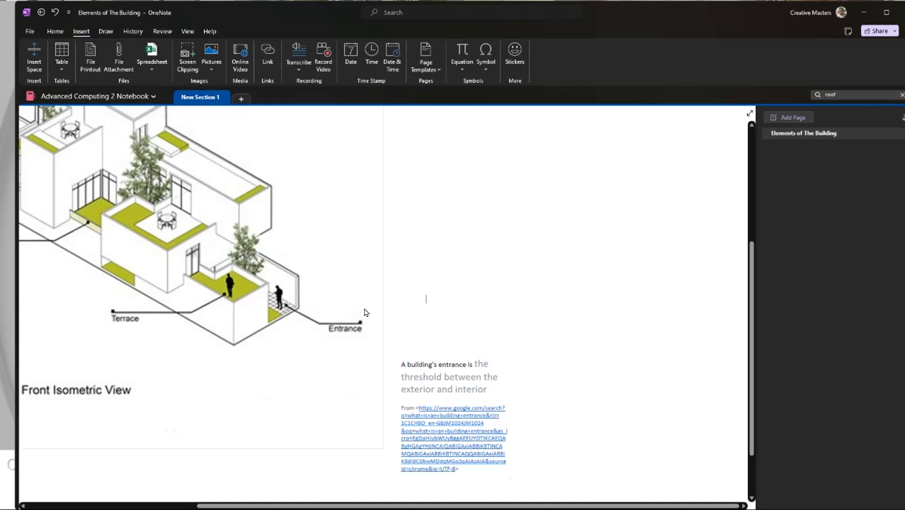
pyautogui.click(103, 32)
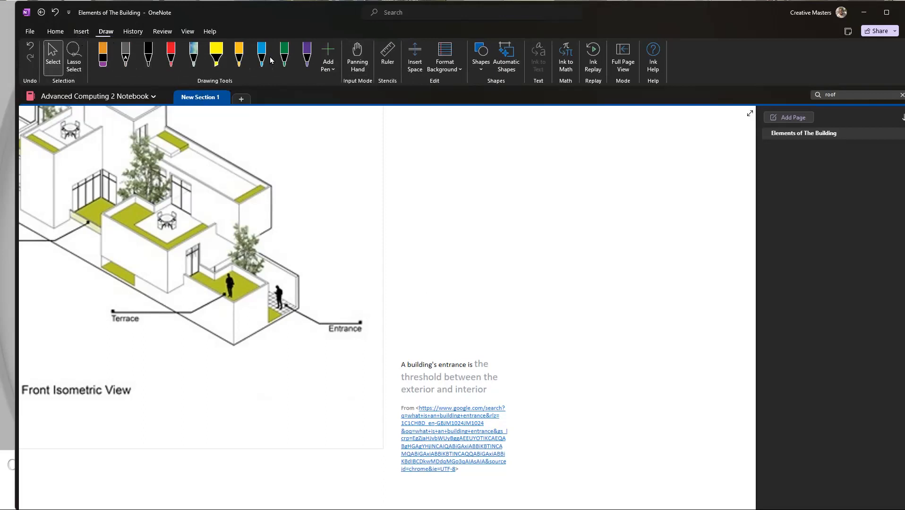
pyautogui.click(475, 63)
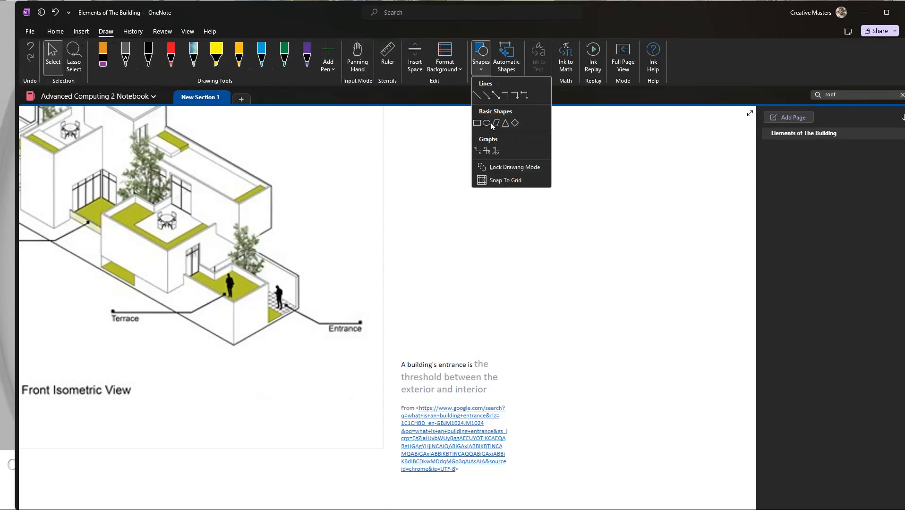
pyautogui.click(476, 124)
pyautogui.moveTo(526, 494); pyautogui.dragTo(390, 346)
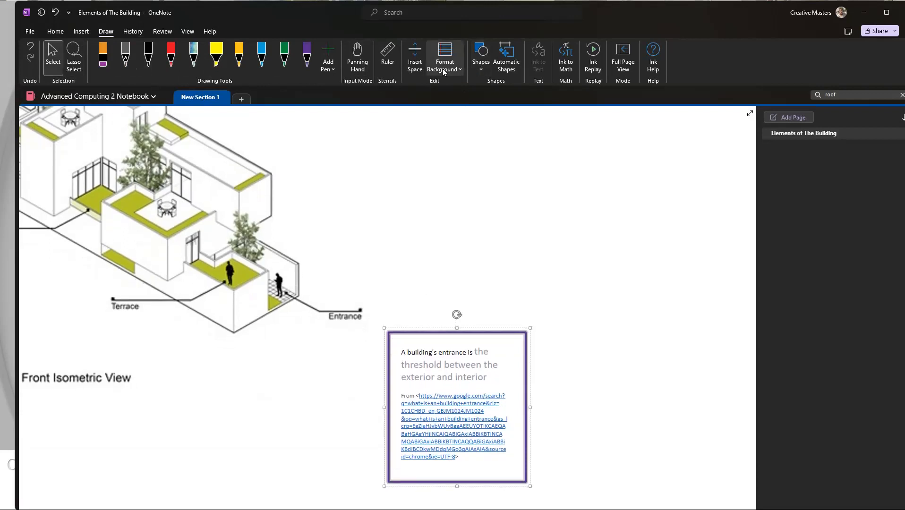
# Step: Draw an arrow from the definition's frame to the clipping's Entrance label, and bring the whole annotated page into view
pyautogui.click(481, 69)
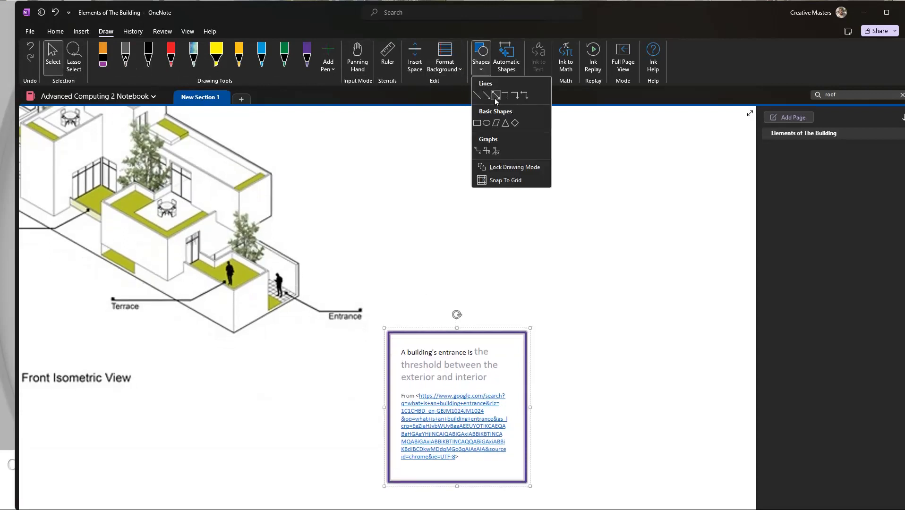
pyautogui.click(495, 97)
pyautogui.moveTo(391, 384); pyautogui.dragTo(350, 333)
pyautogui.click(564, 279)
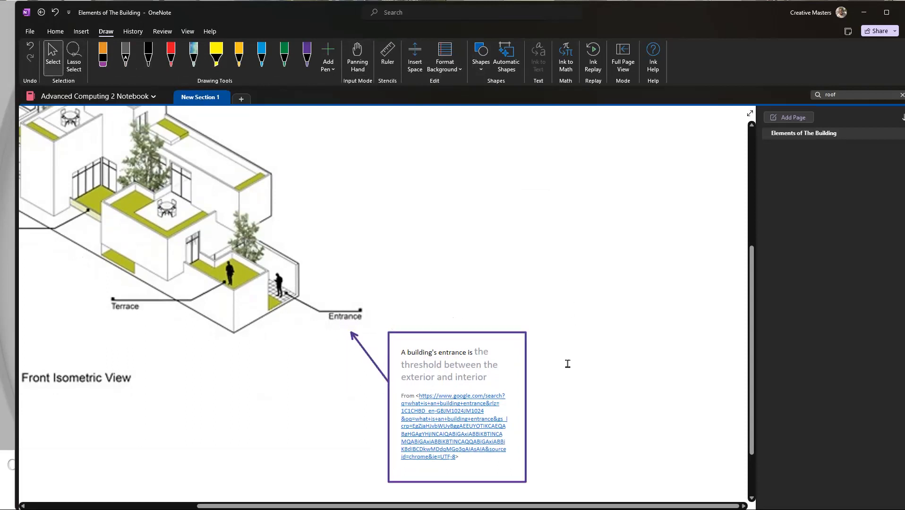
pyautogui.keyDown('ctrl'); pyautogui.scroll(-3, 519, 360); pyautogui.keyUp('ctrl')
pyautogui.keyDown('ctrl'); pyautogui.scroll(3, 597, 314); pyautogui.keyUp('ctrl')
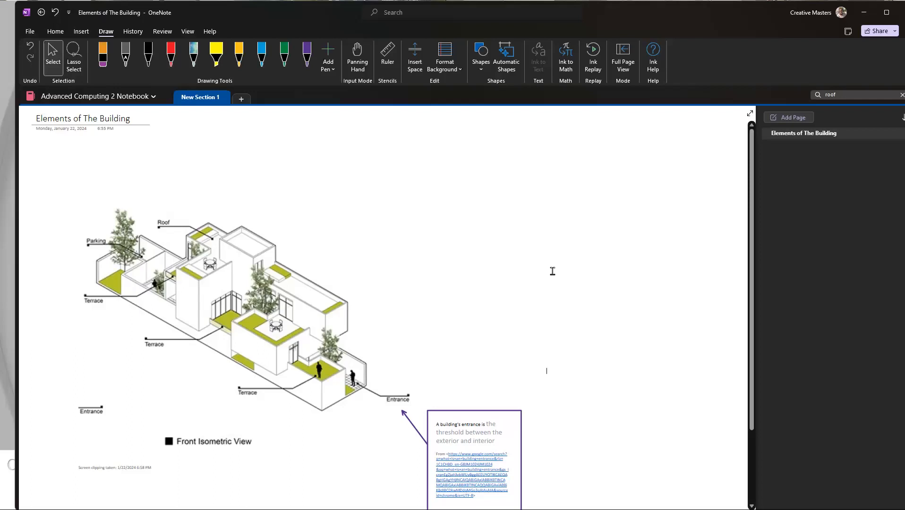
pyautogui.click(479, 371)
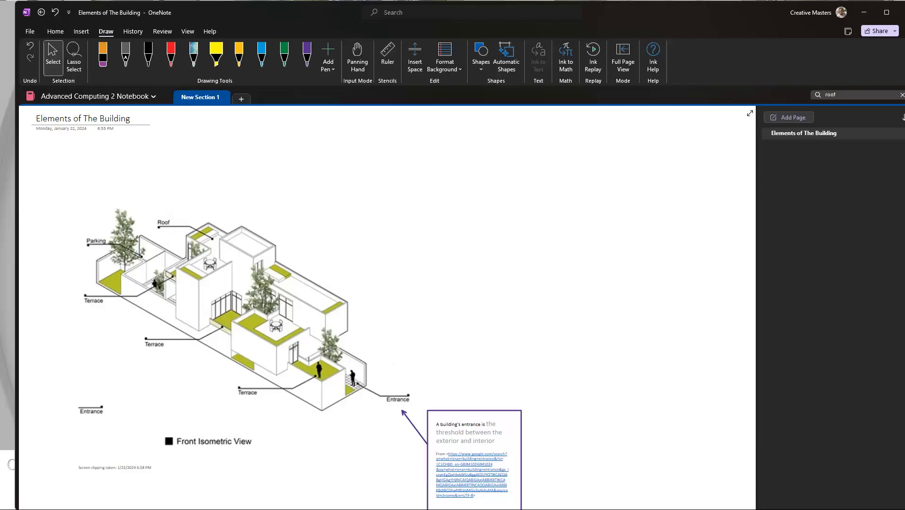
# Step: Switch to the Miro class whiteboard, check the Text entries of the data types list for the next topic and minimize the whiteboard
pyautogui.hotkey('alt', 'Tab')
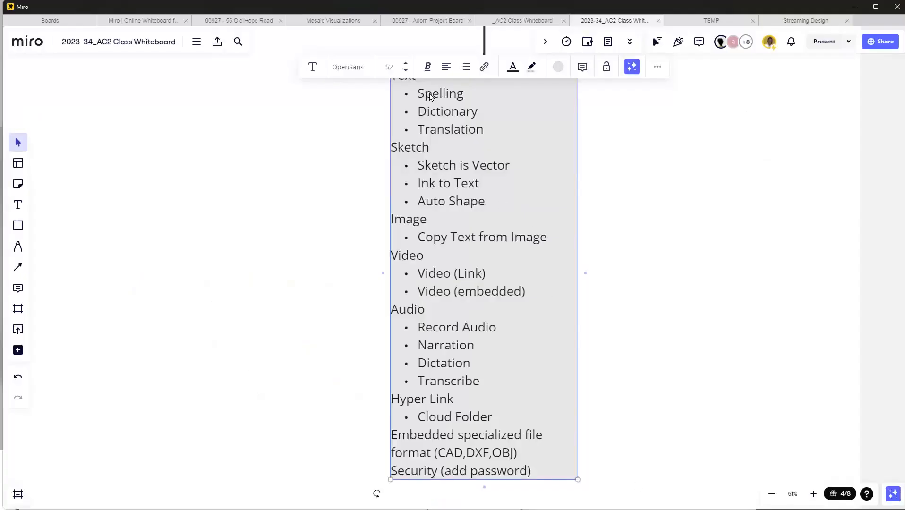
pyautogui.scroll(1, 442, 128)
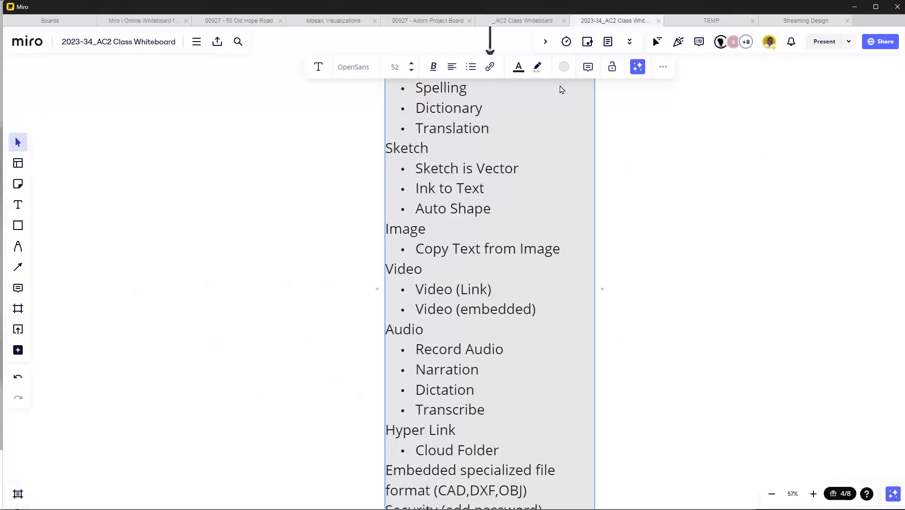
pyautogui.click(856, 7)
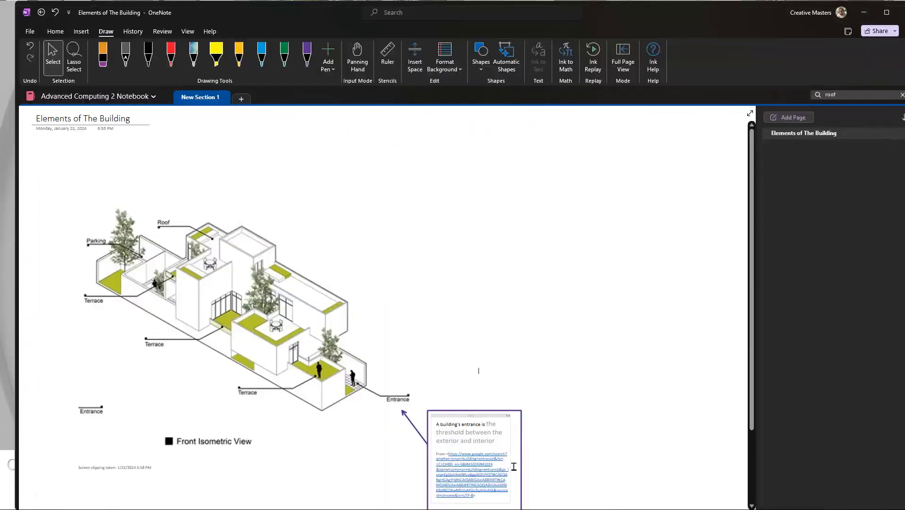
# Step: Look up the word "exterior" from the entrance definition and browse its dictionary entry and web results
pyautogui.scroll(2, 471, 447)
pyautogui.scroll(3, 471, 448)
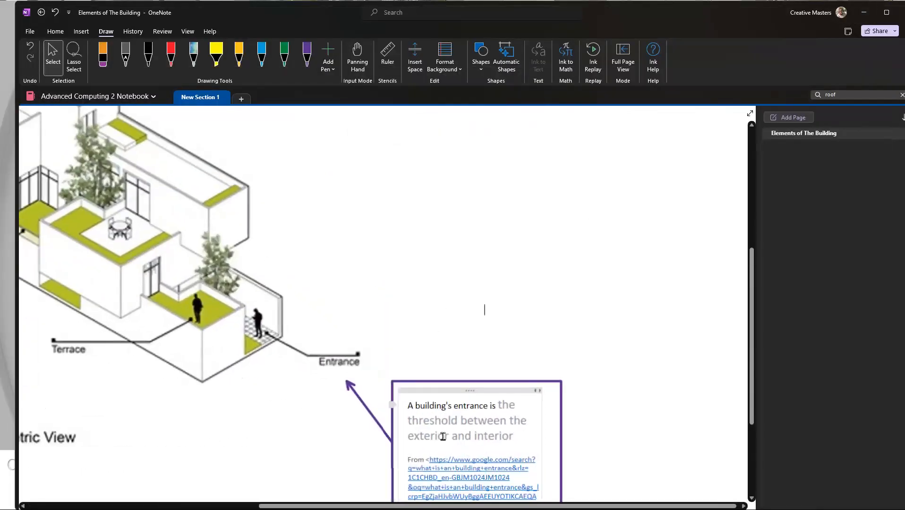
pyautogui.moveTo(450, 436); pyautogui.dragTo(405, 436)
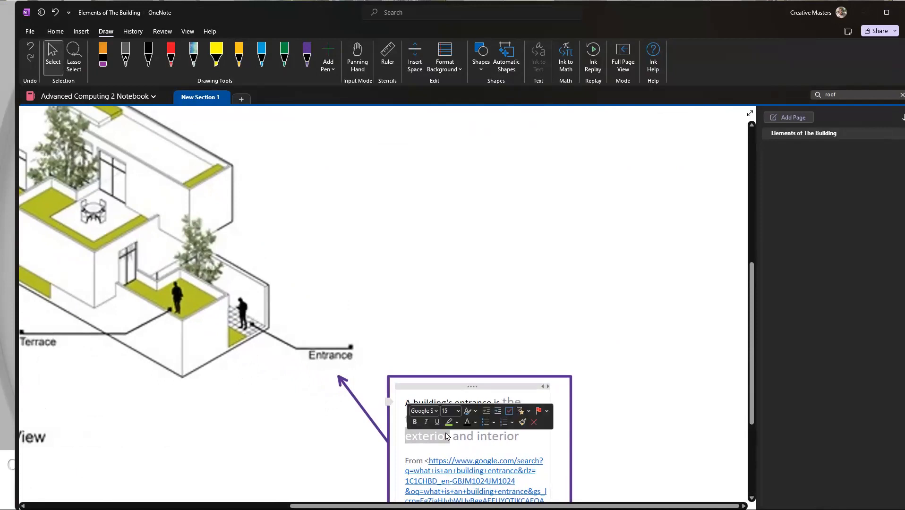
pyautogui.rightClick(428, 436)
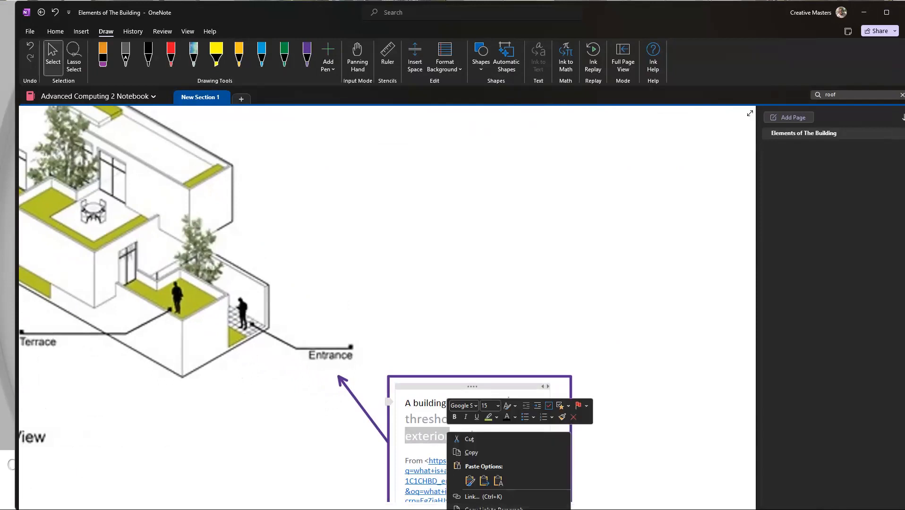
pyautogui.click(491, 509)
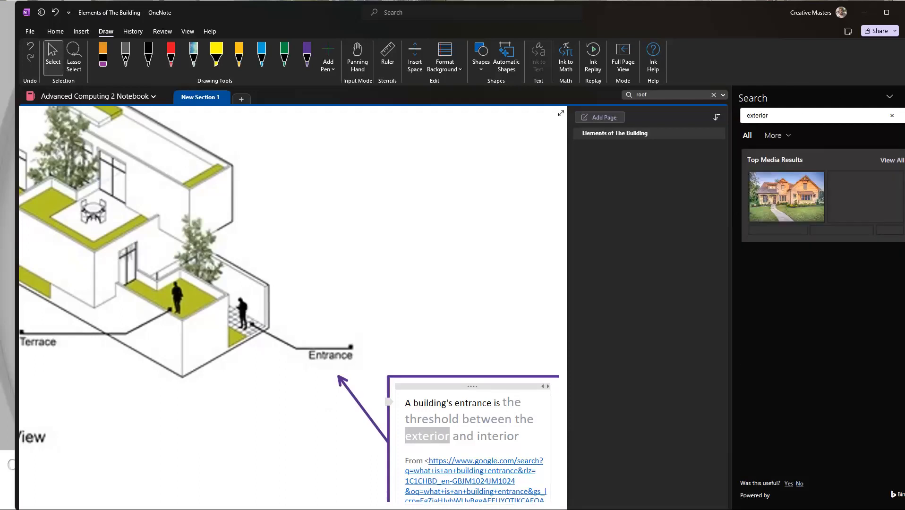
pyautogui.scroll(-3, 771, 168)
pyautogui.scroll(-4, 794, 331)
pyautogui.scroll(5, 798, 335)
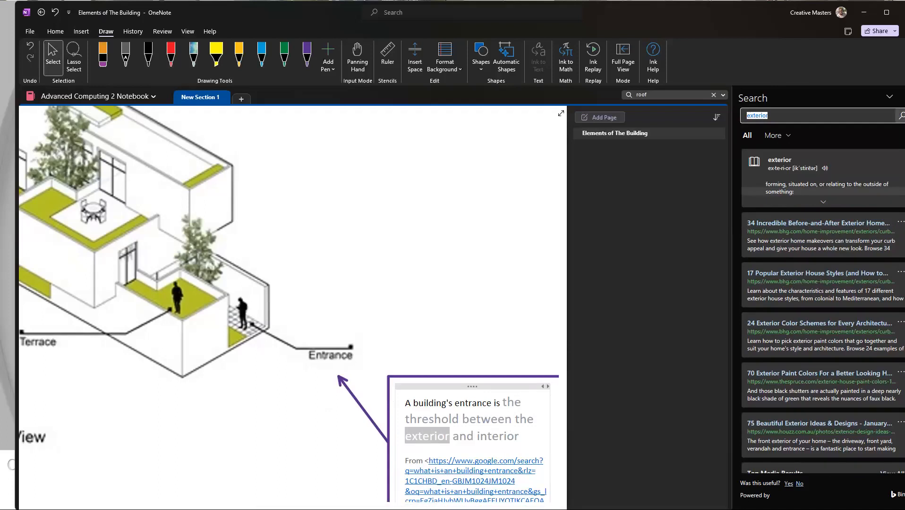
# Step: Close the word search results, look up "exterior" in the Thesaurus and close its results
pyautogui.click(904, 97)
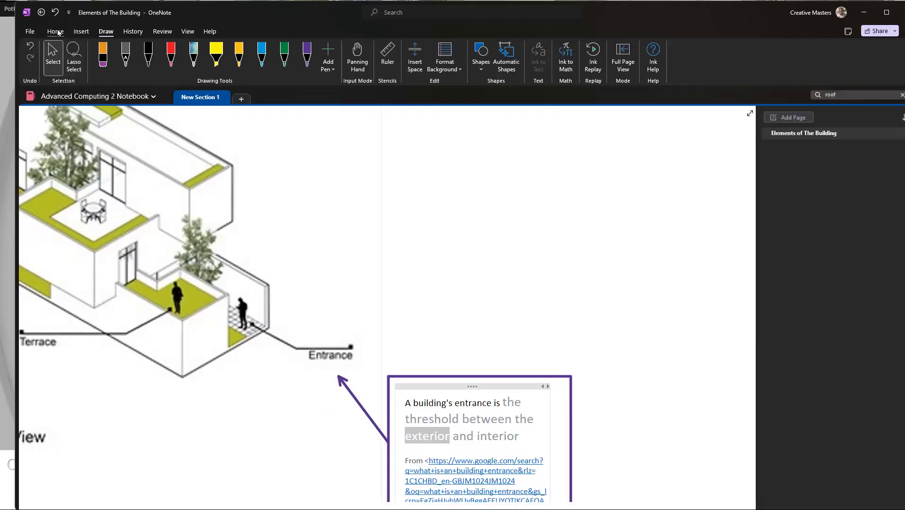
pyautogui.click(163, 32)
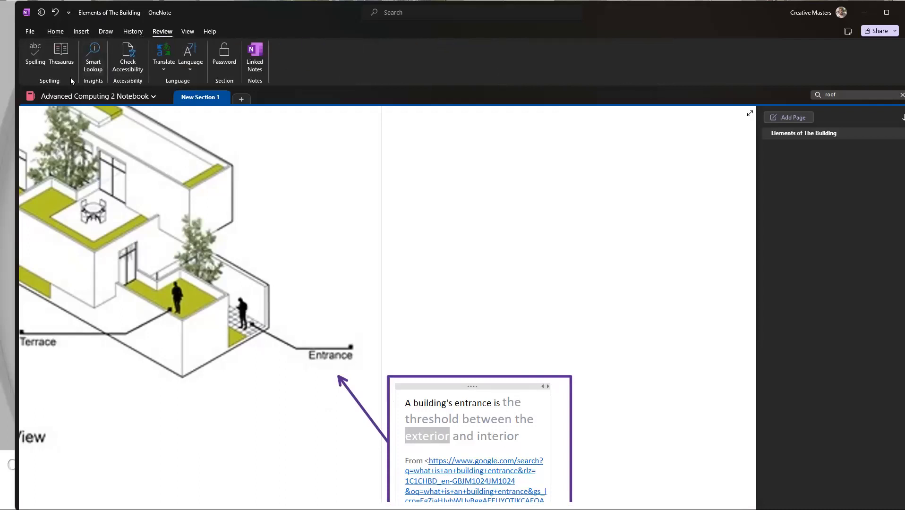
pyautogui.click(64, 58)
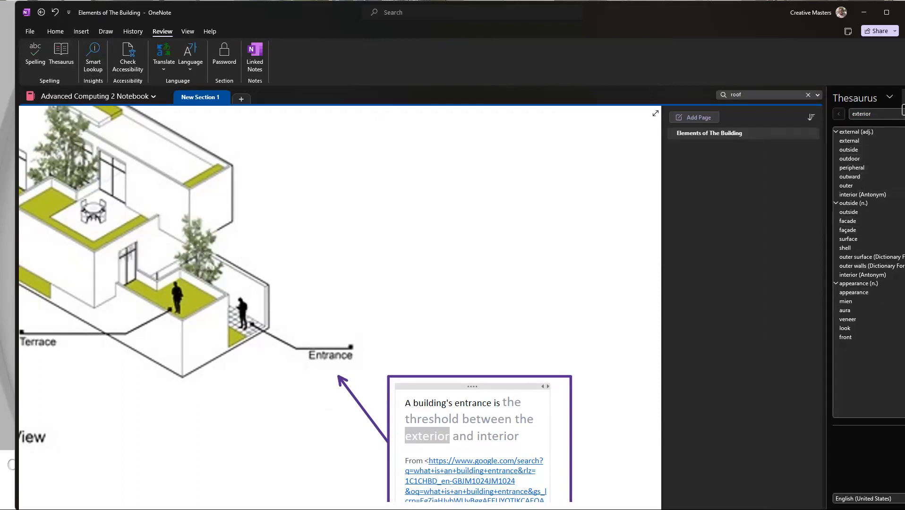
pyautogui.moveTo(904, 111); pyautogui.dragTo(904, 111)
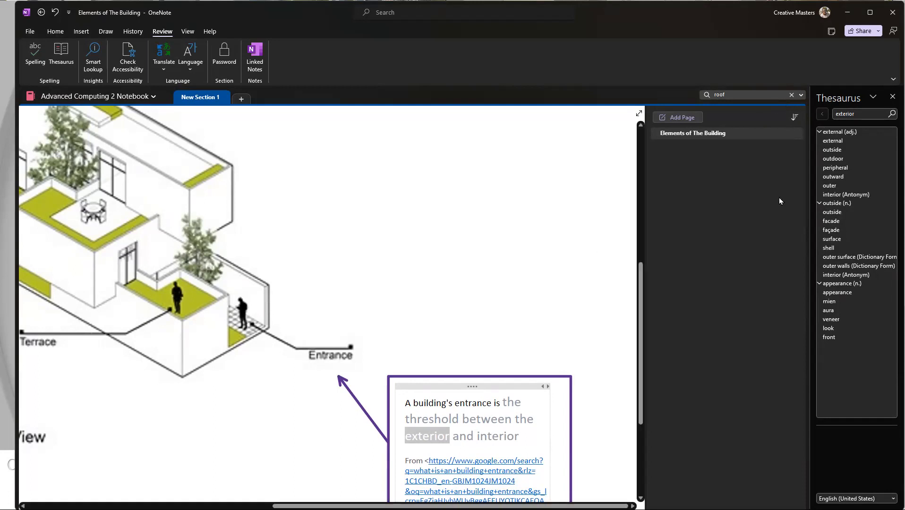
pyautogui.click(892, 97)
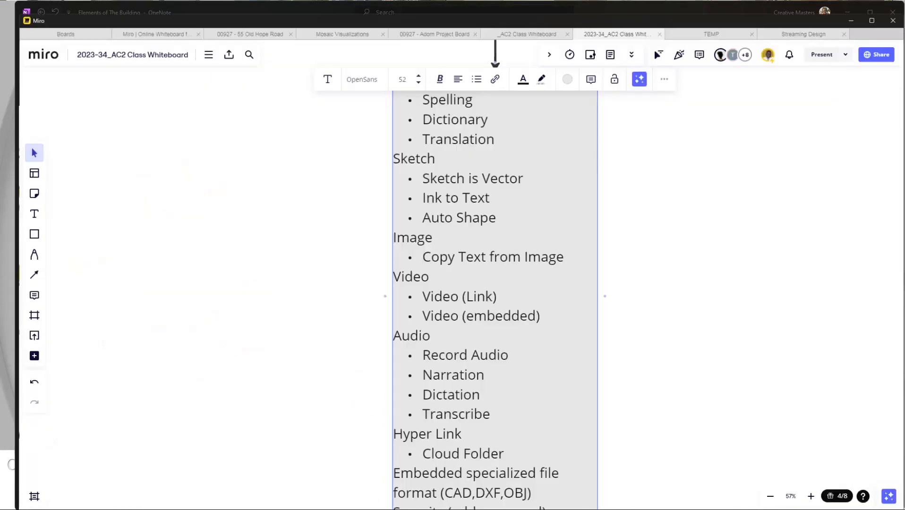
# Step: On the Miro class whiteboard, check the Sketch entries of the data types list and return to the OneNote page
pyautogui.scroll(1, 534, 146)
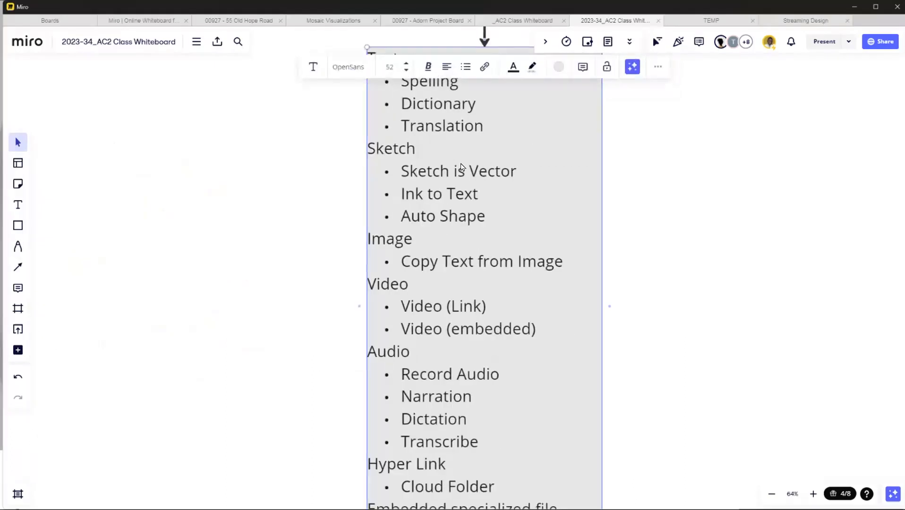
pyautogui.click(733, 261)
pyautogui.scroll(1, 414, 182)
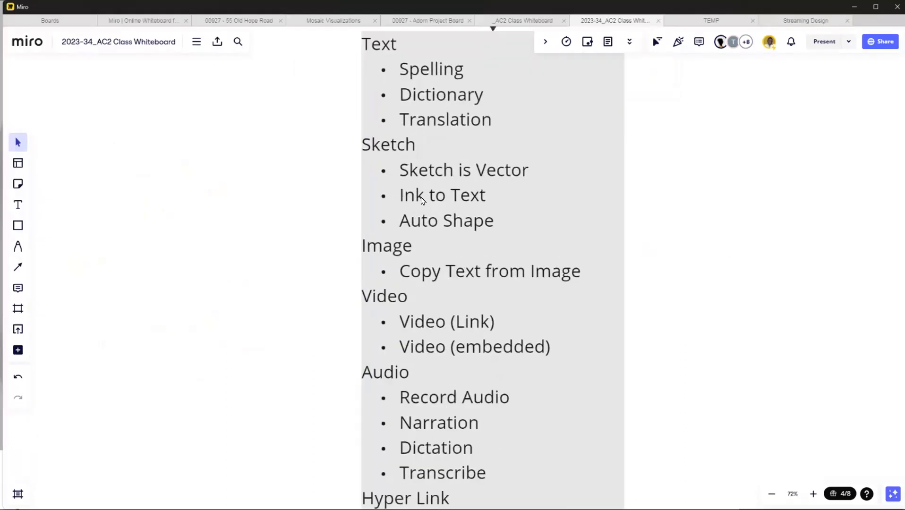
pyautogui.scroll(-1, 422, 199)
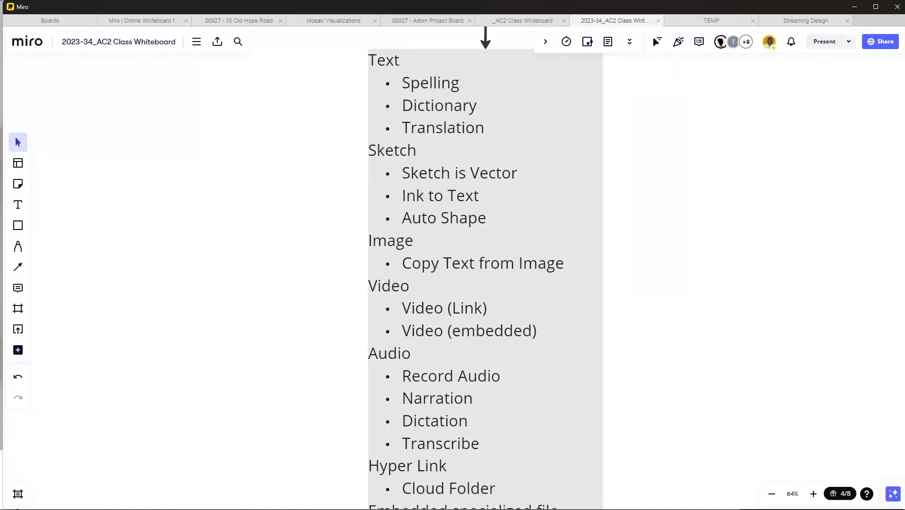
pyautogui.hotkey('alt', 'Tab')
# Step: Sketch a simple 3D entrance block with a door opening in red pen, in the blank area above the framed definition
pyautogui.click(562, 334)
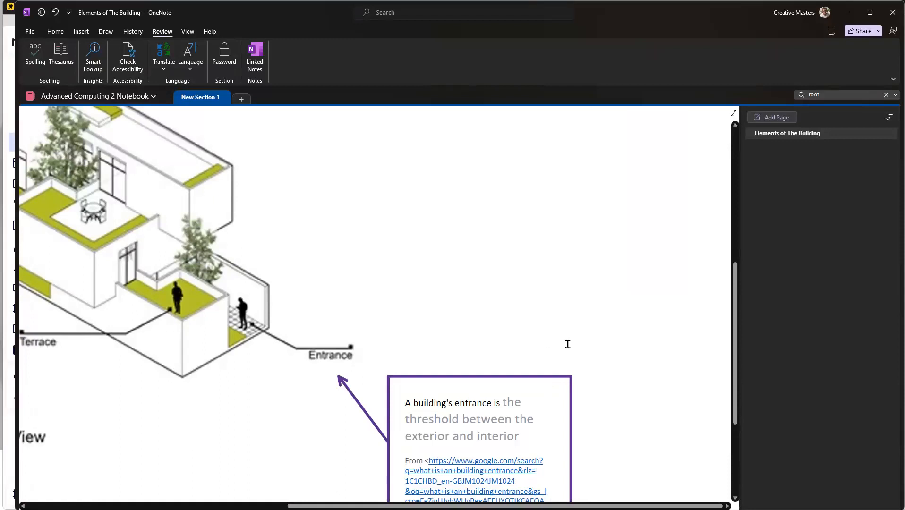
pyautogui.hscroll(-5, 554, 337)
pyautogui.hscroll(5, 551, 337)
pyautogui.scroll(-5, 343, 393)
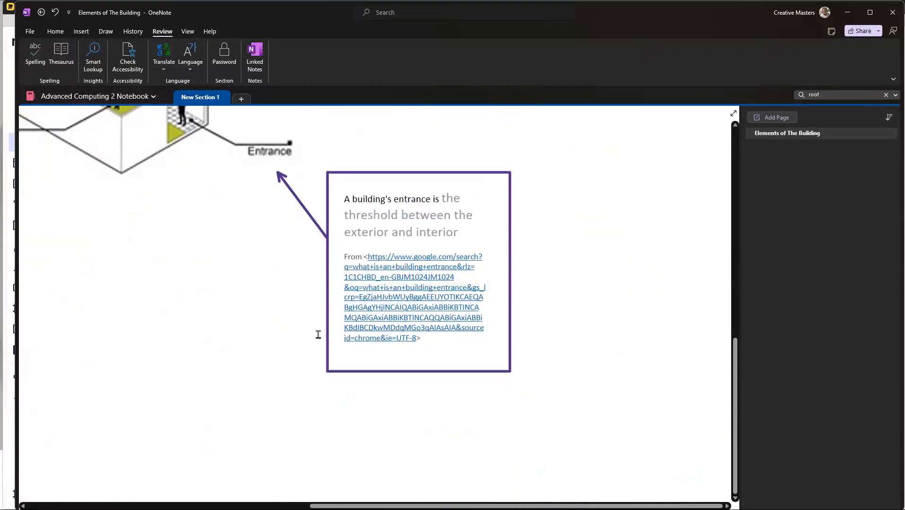
pyautogui.scroll(2, 385, 294)
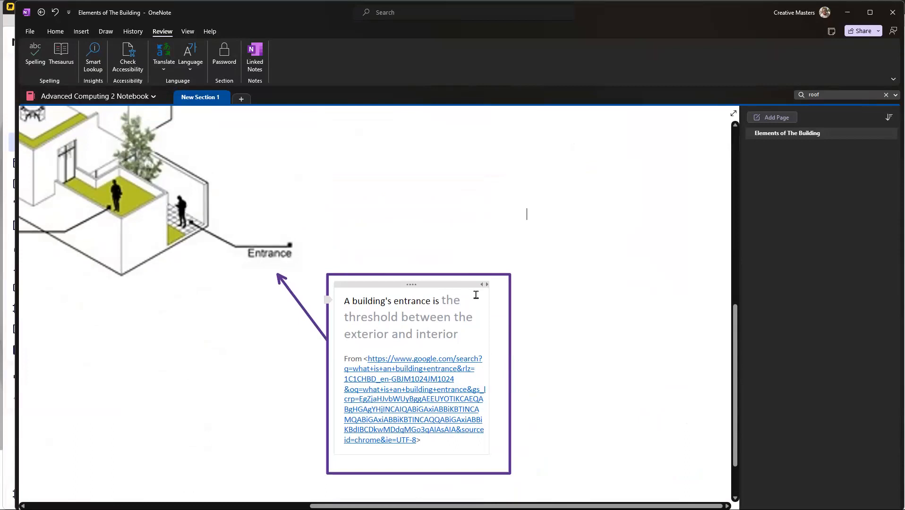
pyautogui.scroll(2, 354, 433)
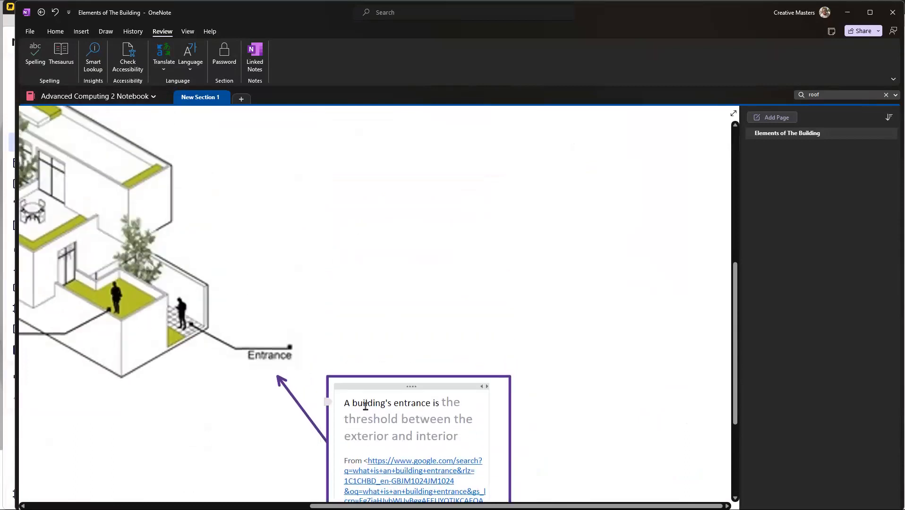
pyautogui.hscroll(-5, 226, 325)
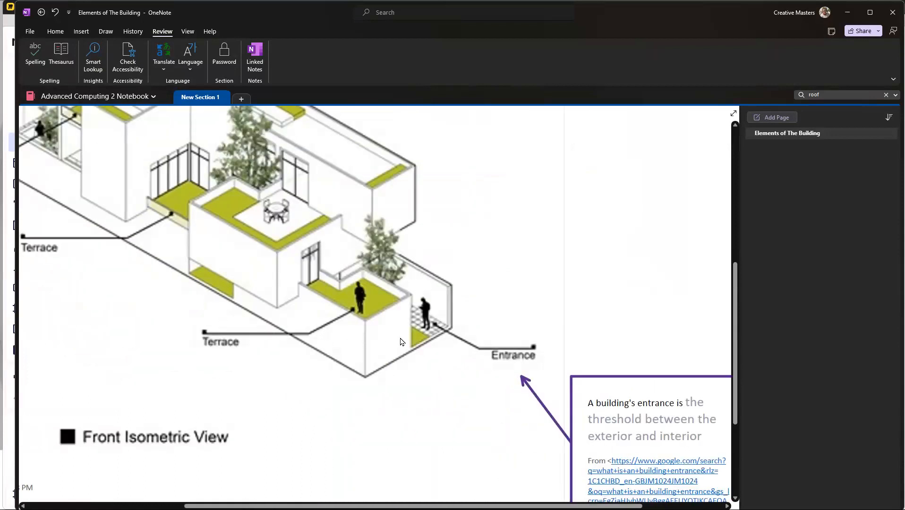
pyautogui.hscroll(5, 402, 342)
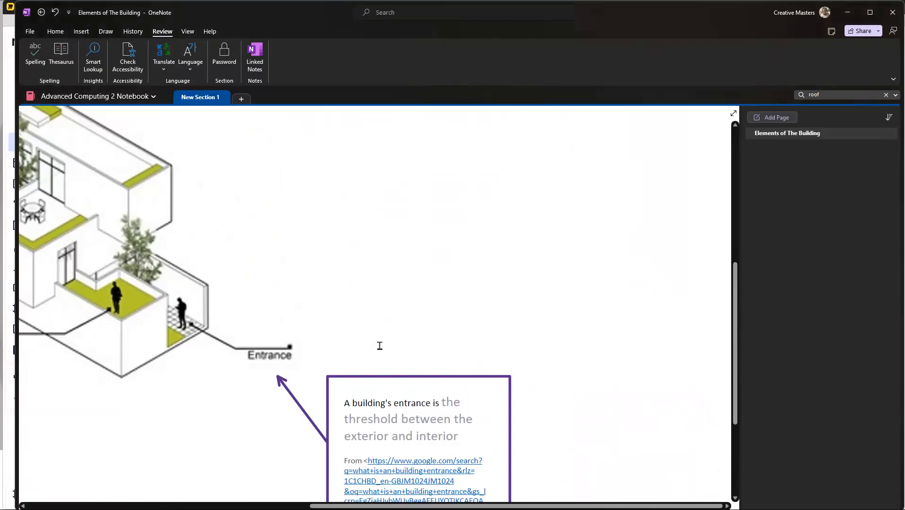
pyautogui.click(106, 31)
pyautogui.click(174, 59)
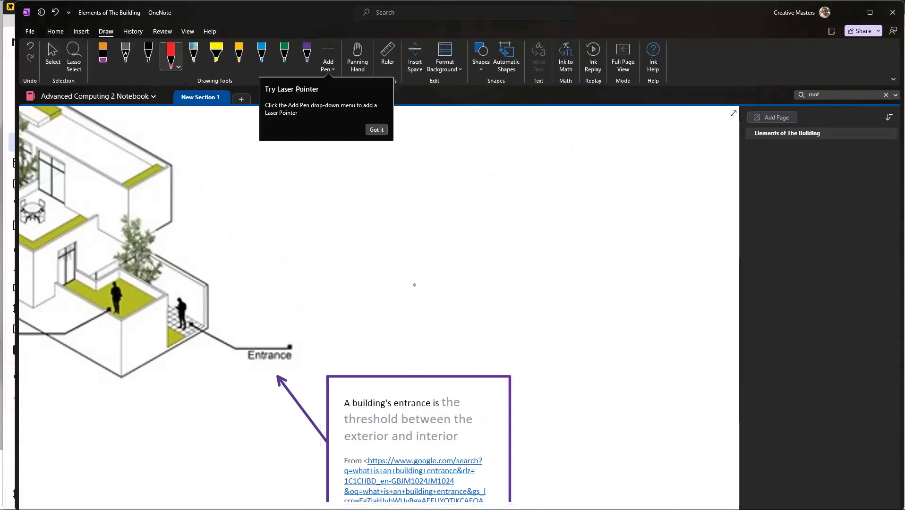
pyautogui.moveTo(394, 233)
pyautogui.mouseDown()
pyautogui.moveTo(400, 316)
pyautogui.moveTo(445, 315)
pyautogui.moveTo(442, 268)
pyautogui.moveTo(491, 270)
pyautogui.moveTo(492, 318)
pyautogui.moveTo(519, 264)
pyautogui.moveTo(480, 231)
pyautogui.moveTo(399, 230)
pyautogui.moveTo(373, 246)
pyautogui.moveTo(376, 283)
pyautogui.moveTo(400, 323)
pyautogui.moveTo(428, 328)
pyautogui.mouseUp()
pyautogui.moveTo(424, 327); pyautogui.dragTo(372, 323)
pyautogui.moveTo(496, 324); pyautogui.dragTo(472, 325)
pyautogui.moveTo(477, 283)
pyautogui.mouseDown()
pyautogui.moveTo(481, 322)
pyautogui.moveTo(479, 290)
pyautogui.moveTo(490, 272)
pyautogui.moveTo(477, 289)
pyautogui.mouseUp()
pyautogui.moveTo(521, 317); pyautogui.dragTo(479, 333)
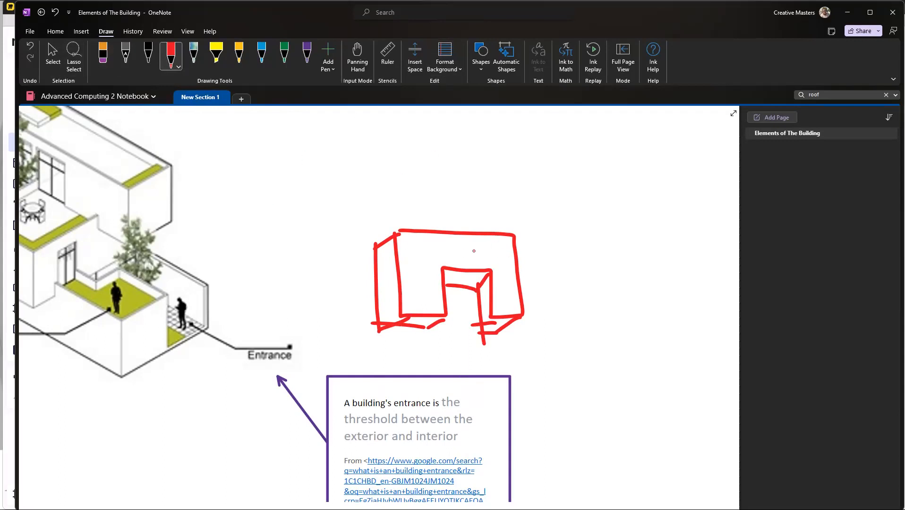
# Step: Show the ruler, align it at 82° with the sketch's right edge and trace a straight red line along it
pyautogui.click(388, 56)
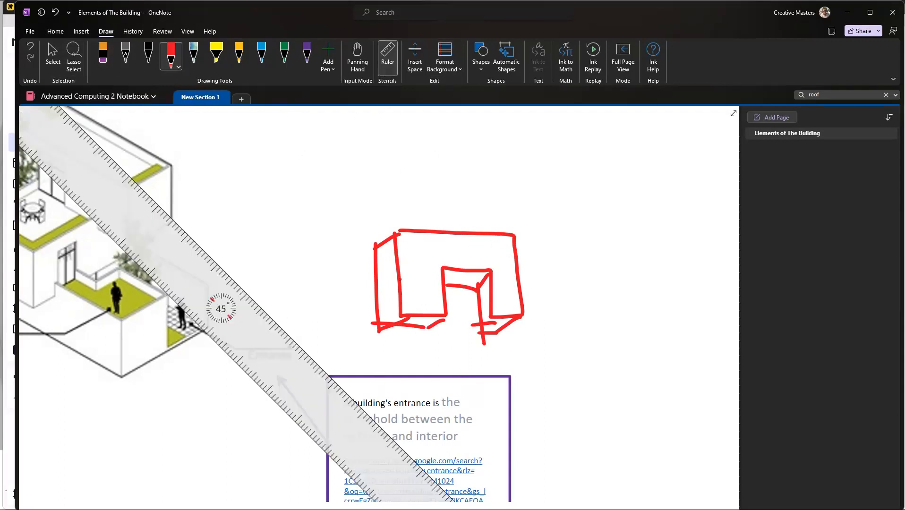
pyautogui.moveTo(266, 320)
pyautogui.mouseDown()
pyautogui.moveTo(315, 331)
pyautogui.moveTo(616, 264)
pyautogui.moveTo(562, 294)
pyautogui.moveTo(540, 291)
pyautogui.moveTo(549, 292)
pyautogui.moveTo(519, 365)
pyautogui.moveTo(527, 420)
pyautogui.mouseUp()
pyautogui.scroll(20, 562, 294)
pyautogui.scroll(2, 561, 295)
pyautogui.scroll(3, 524, 284)
pyautogui.scroll(2, 543, 284)
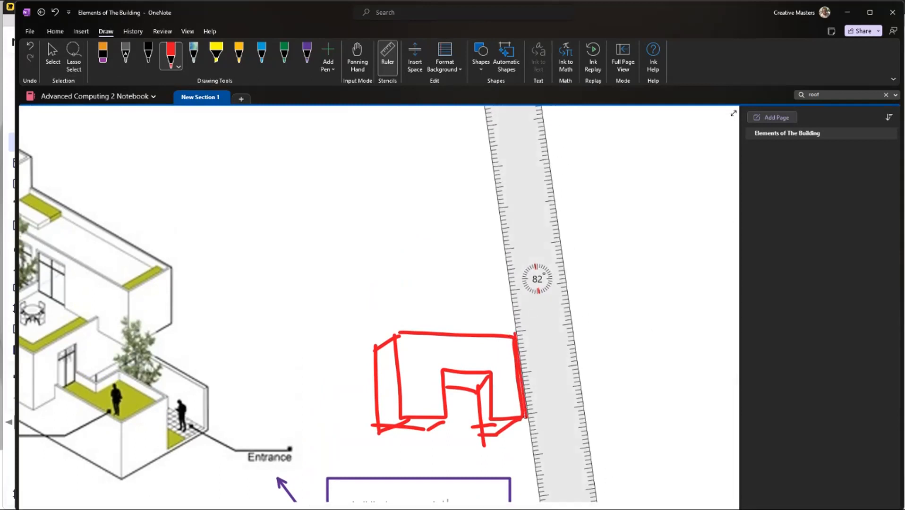
# Step: Rotate the ruler to follow the sketch's top edge, trace a straight red line along it and hide the ruler
pyautogui.scroll(-20, 534, 280)
pyautogui.scroll(-20, 534, 280)
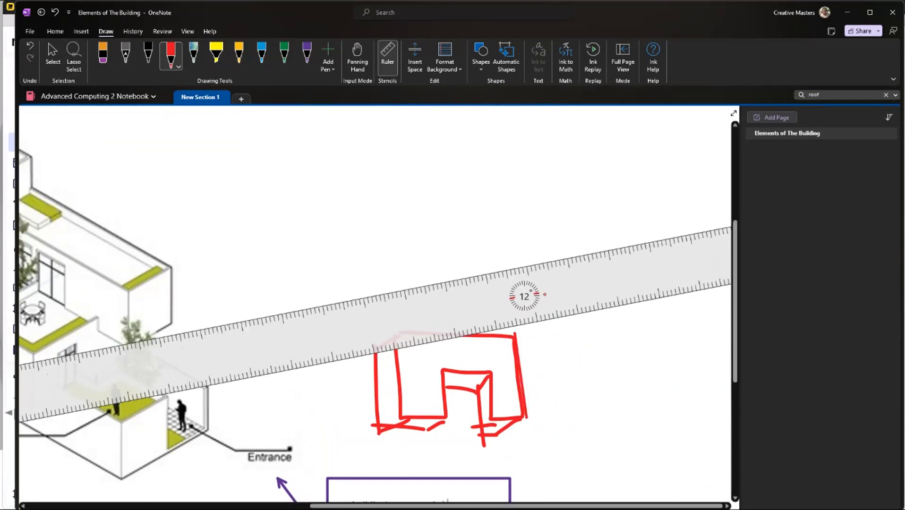
pyautogui.moveTo(546, 301); pyautogui.dragTo(406, 303)
pyautogui.click(394, 73)
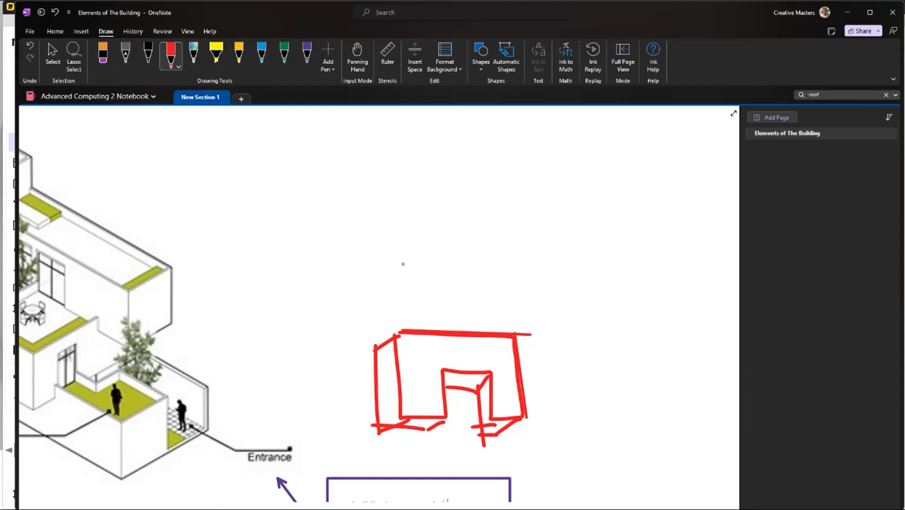
# Step: Add the text note "This is MY Entrance Design" above the red entrance sketch
pyautogui.scroll(-5, 467, 314)
pyautogui.scroll(3, 425, 210)
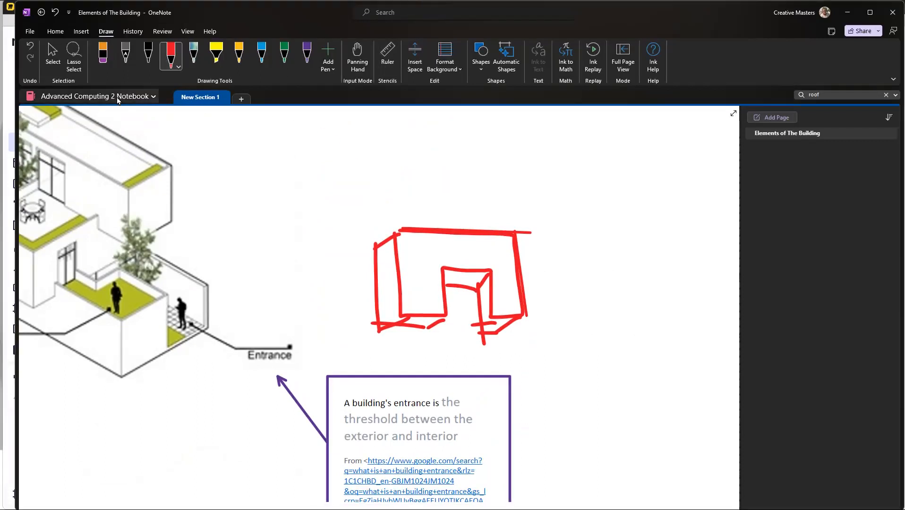
pyautogui.click(54, 31)
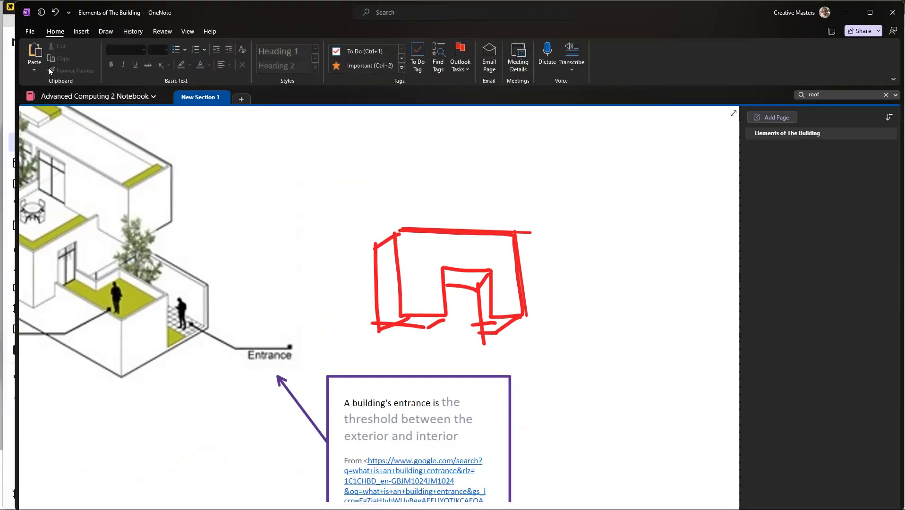
pyautogui.click(30, 32)
pyautogui.click(28, 33)
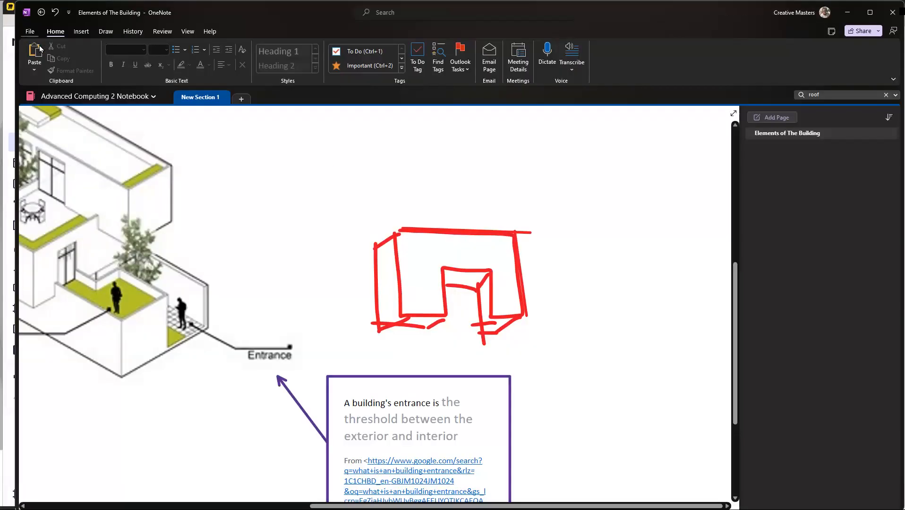
pyautogui.click(105, 32)
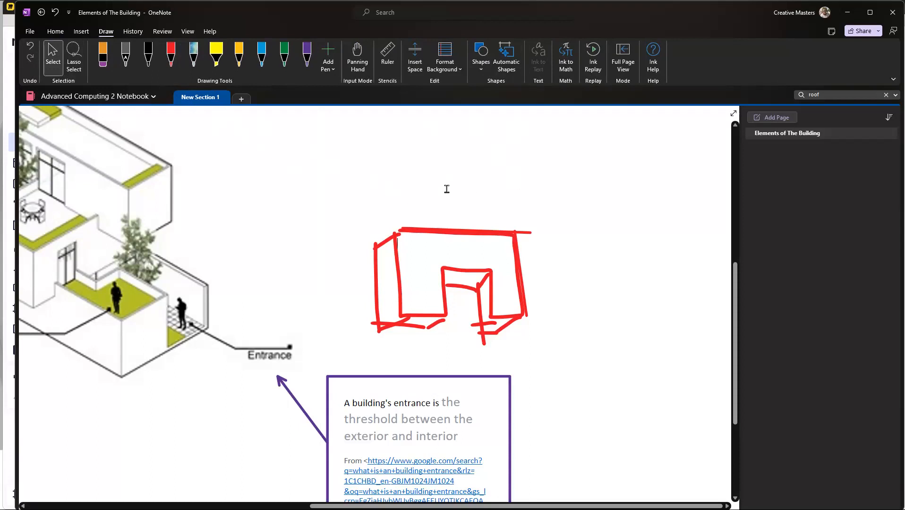
pyautogui.write('This is MY Entrac')
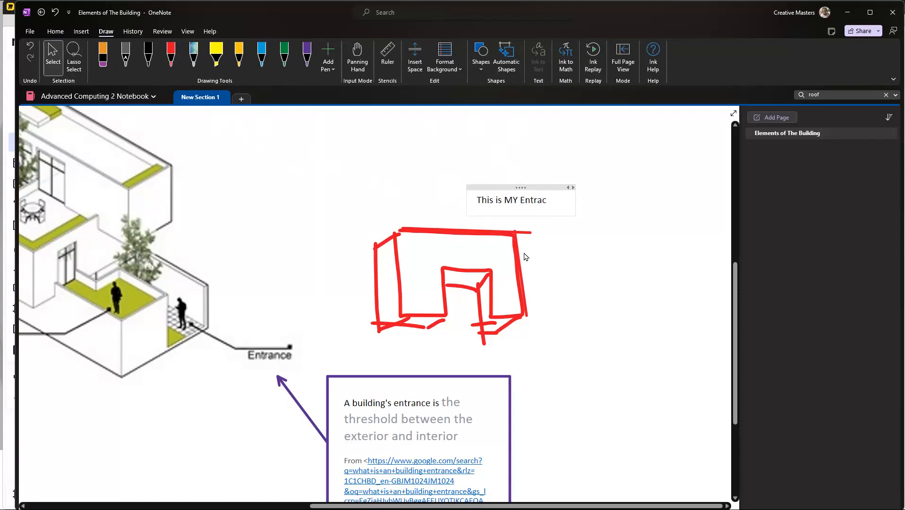
pyautogui.write('e Design')
pyautogui.write('n')
pyautogui.moveTo(511, 189); pyautogui.dragTo(479, 168)
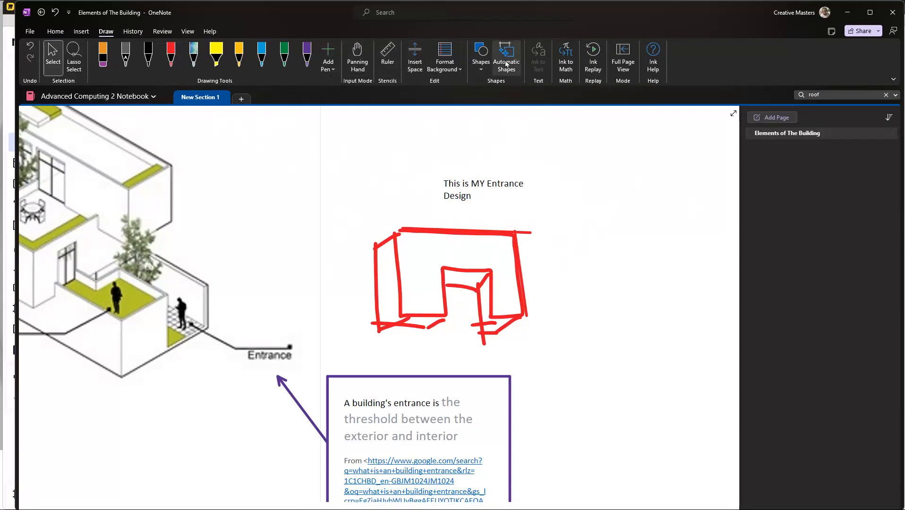
# Step: Draw a red elbow arrow shape below the entrance design note
pyautogui.click(482, 70)
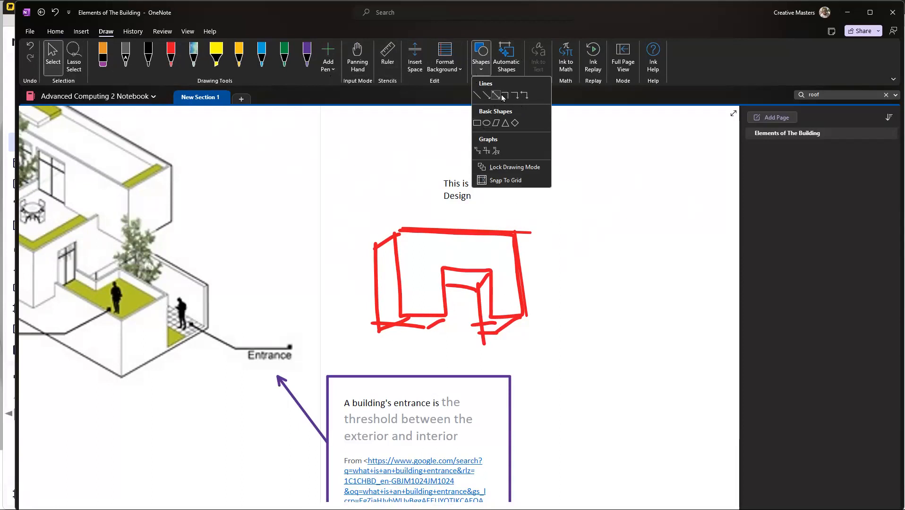
pyautogui.click(518, 97)
pyautogui.moveTo(443, 191); pyautogui.dragTo(462, 227)
# Step: Move the note and its elbow arrow to the left of the sketch so the arrow points at its upper-left corner
pyautogui.click(478, 184)
pyautogui.moveTo(475, 171); pyautogui.dragTo(342, 153)
pyautogui.click(444, 213)
pyautogui.moveTo(440, 212)
pyautogui.mouseDown()
pyautogui.moveTo(370, 203)
pyautogui.moveTo(388, 201)
pyautogui.moveTo(316, 251)
pyautogui.mouseUp()
pyautogui.moveTo(296, 210); pyautogui.dragTo(324, 228)
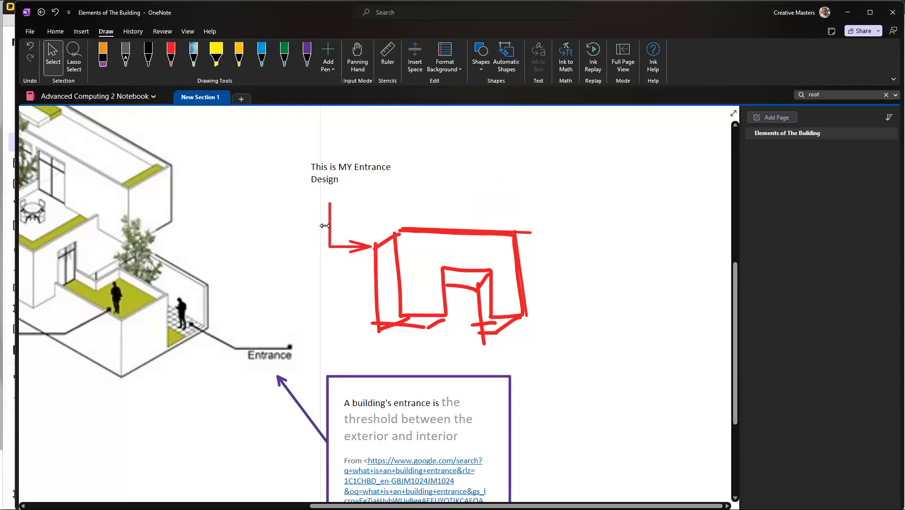
pyautogui.moveTo(355, 154); pyautogui.dragTo(355, 171)
pyautogui.click(516, 191)
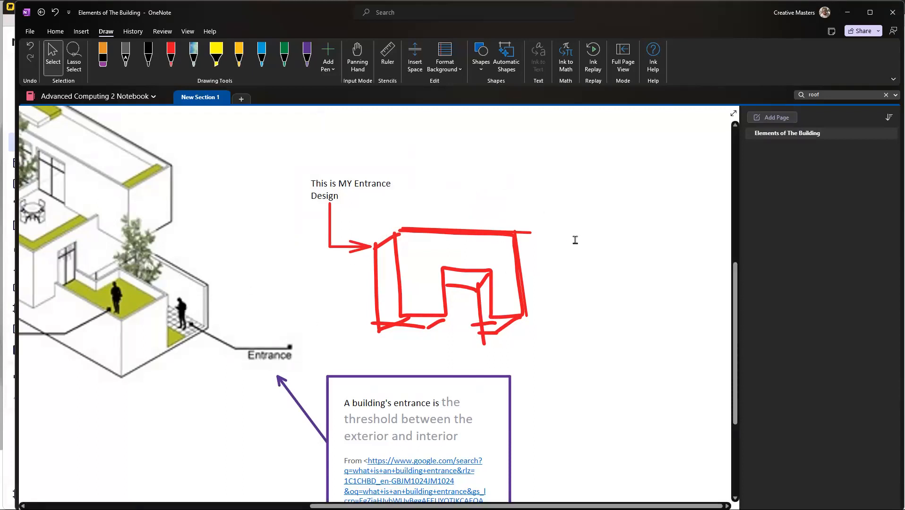
# Step: Switch to the Miro whiteboard to check the Sketch entries, minimize it and launch Adobe Illustrator 2023
pyautogui.hotkey('alt', 'Tab')
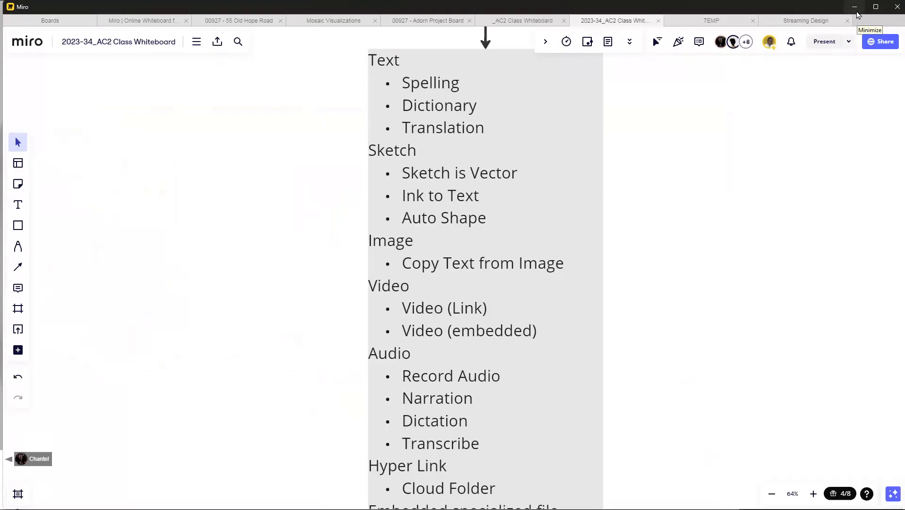
pyautogui.click(856, 10)
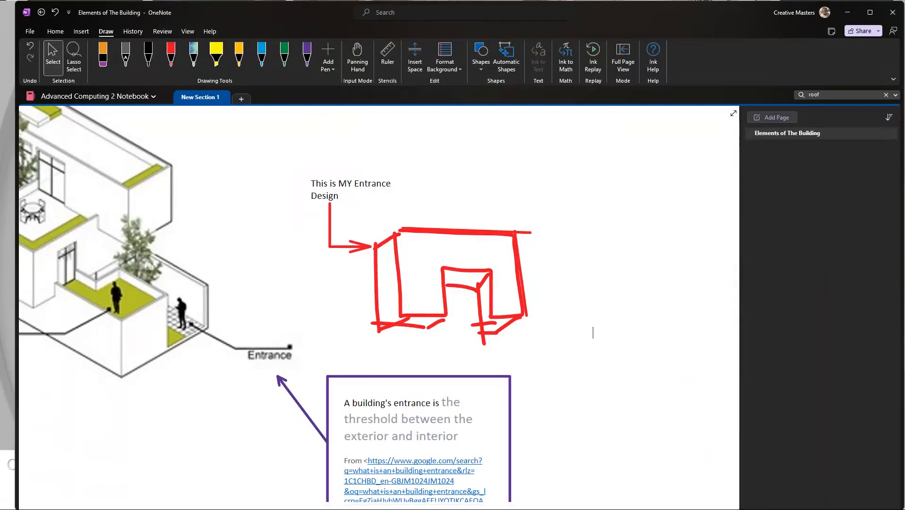
pyautogui.press('super')
pyautogui.write('ill')
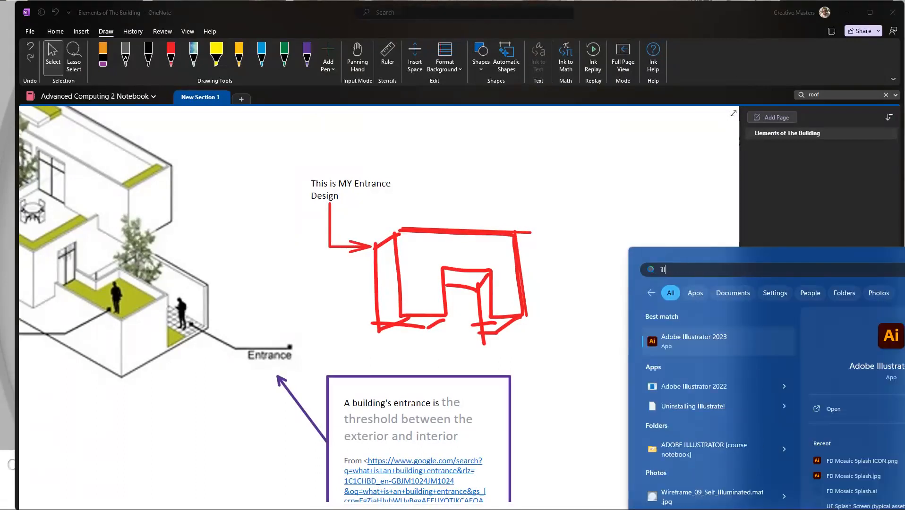
pyautogui.press('Return')
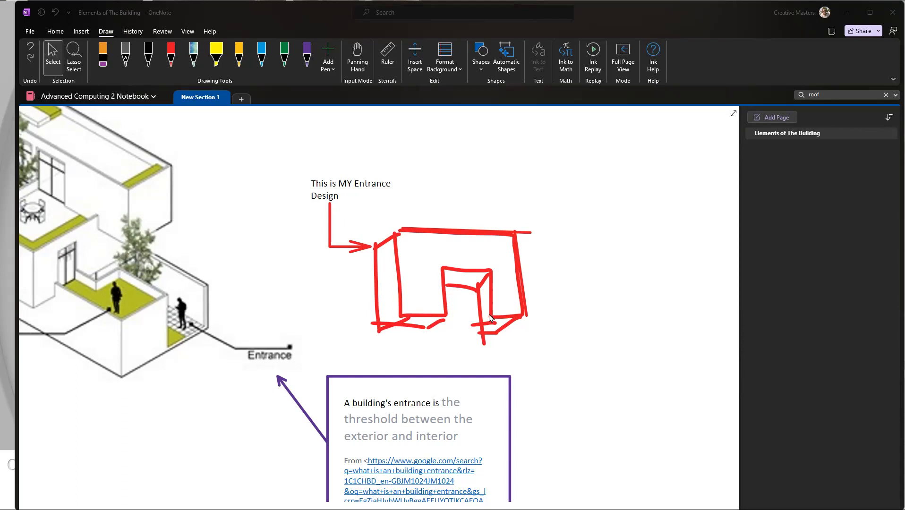
pyautogui.scroll(-5, 492, 319)
pyautogui.scroll(5, 298, 310)
pyautogui.scroll(1, 301, 311)
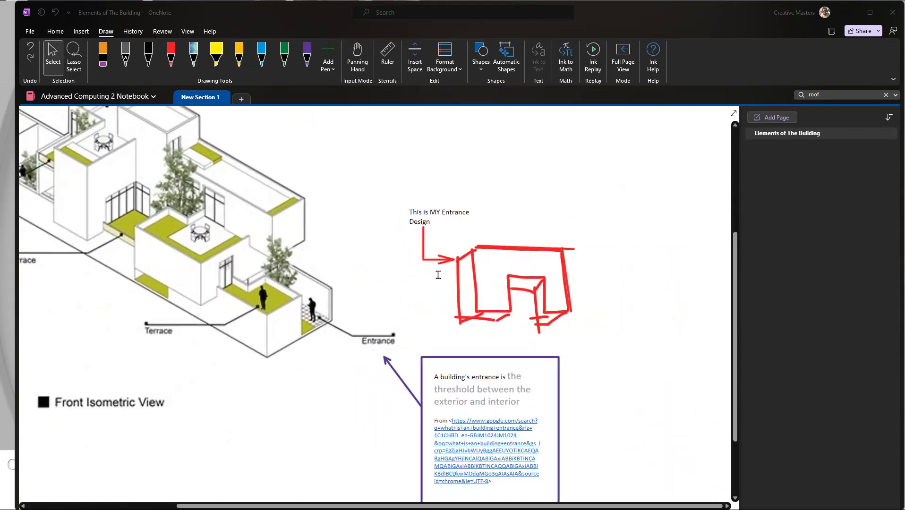
pyautogui.scroll(2, 480, 267)
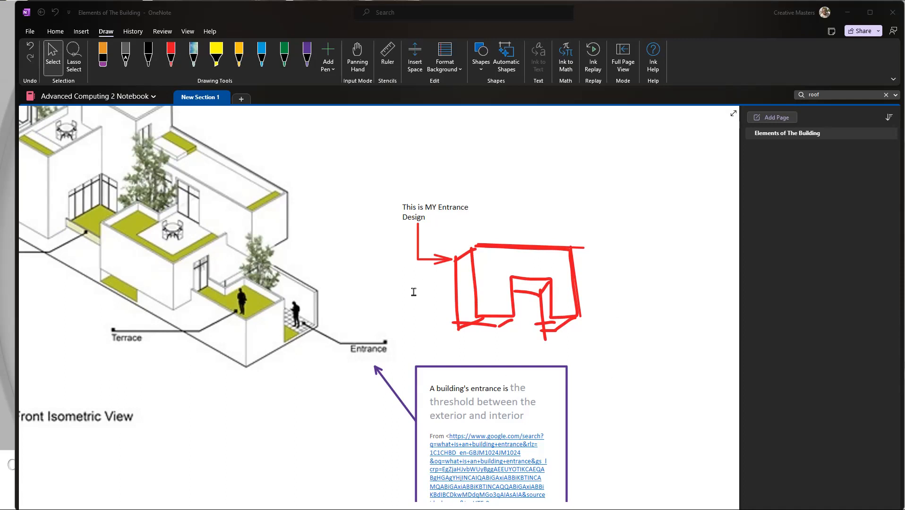
# Step: Check one stroke of the entrance sketch as a separate object, and export the current OneNote page in PDF format
pyautogui.click(487, 246)
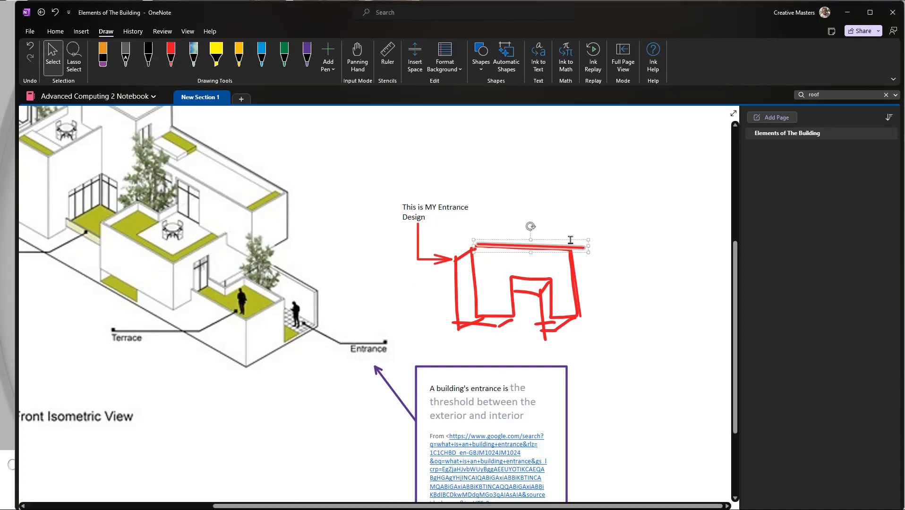
pyautogui.click(609, 291)
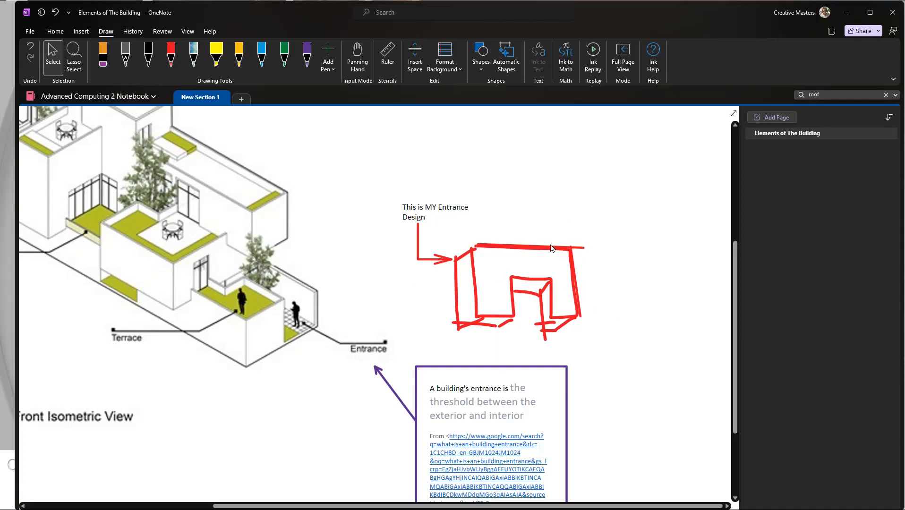
pyautogui.click(28, 31)
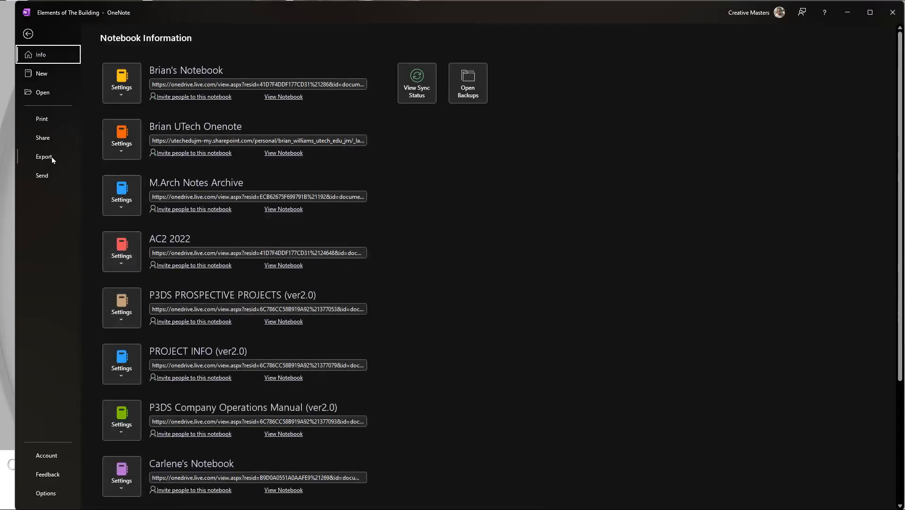
pyautogui.click(44, 157)
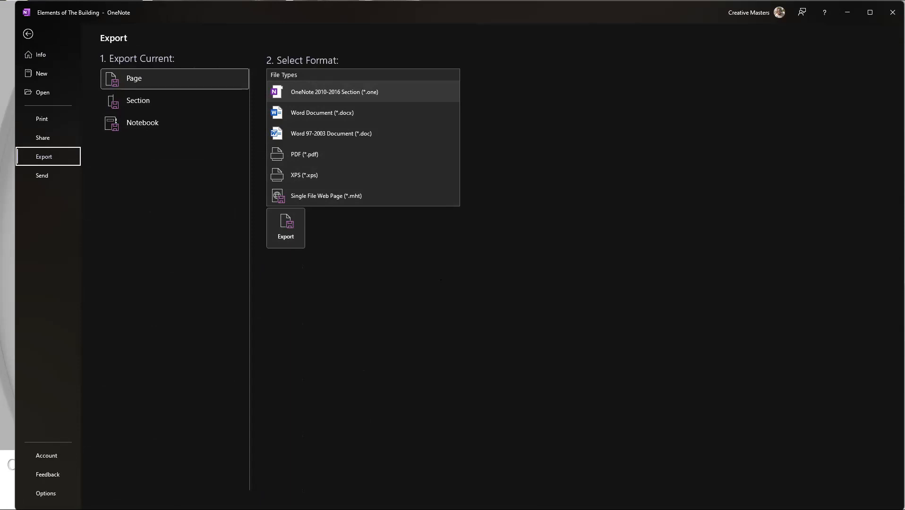
pyautogui.click(312, 156)
pyautogui.click(286, 227)
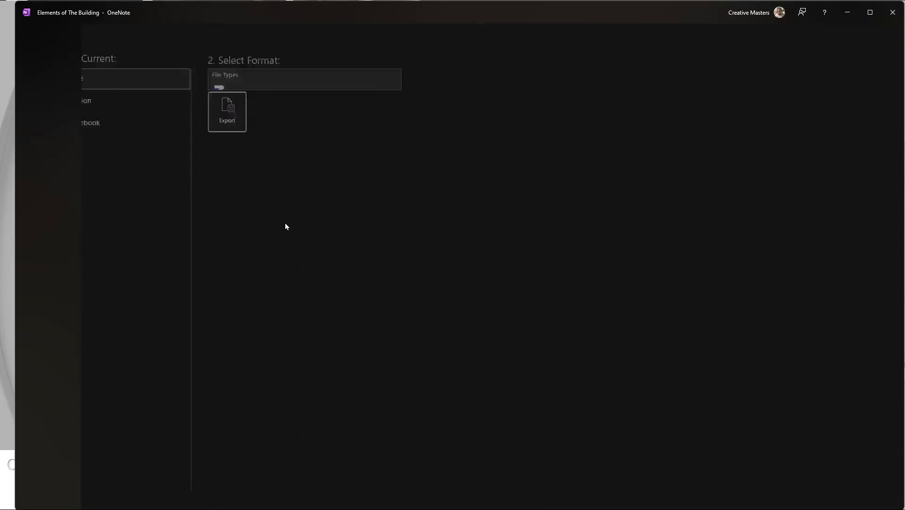
# Step: Save the exported page on the Desktop as "Elements of The Building.pdf"
pyautogui.scroll(-5, 70, 136)
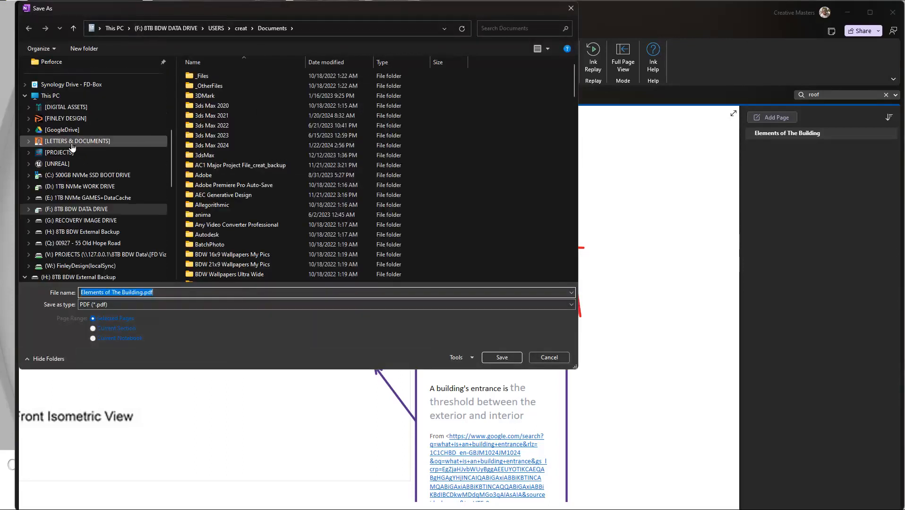
pyautogui.scroll(5, 70, 136)
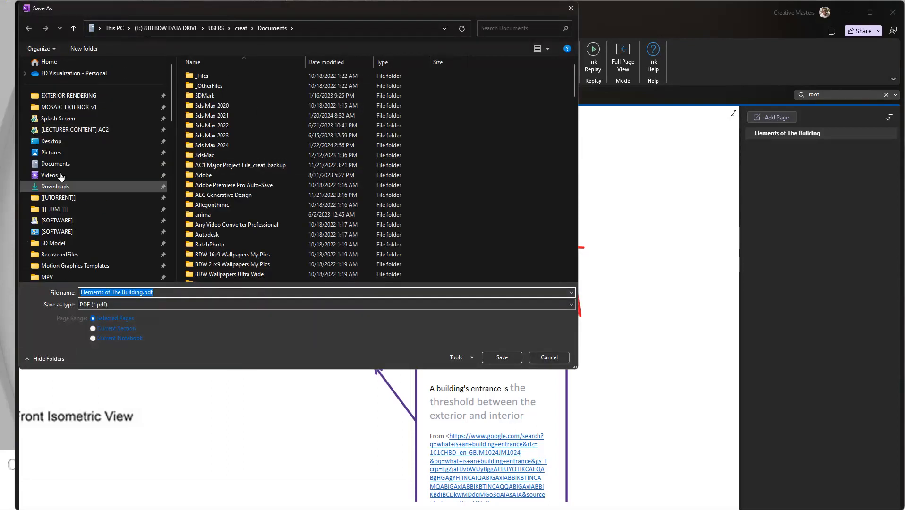
pyautogui.click(52, 141)
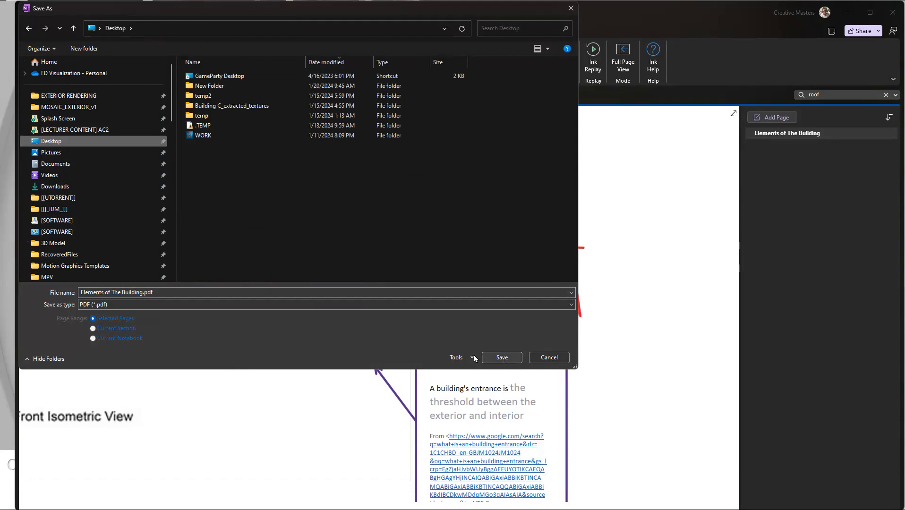
pyautogui.click(505, 357)
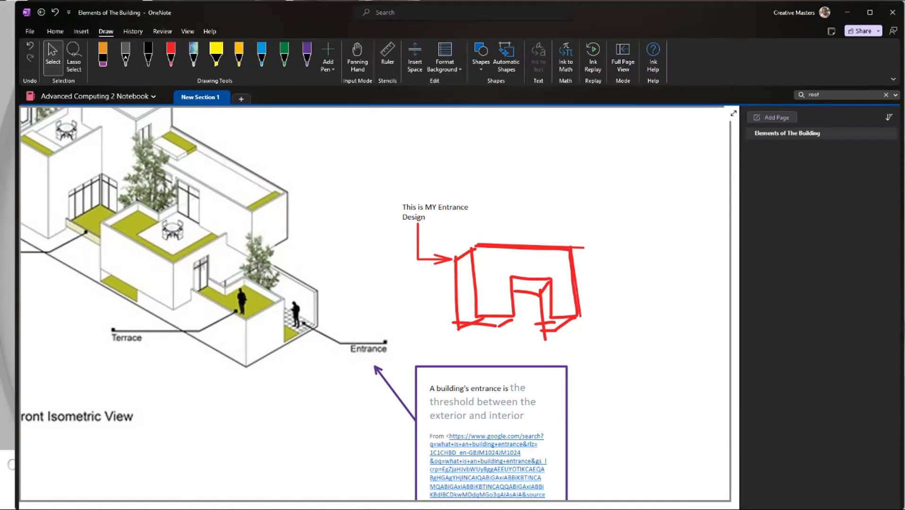
# Step: Switch to Adobe Illustrator, maximize it, create a Letter document and move the floating panels clear of the artboard
pyautogui.hotkey('alt', 'Tab')
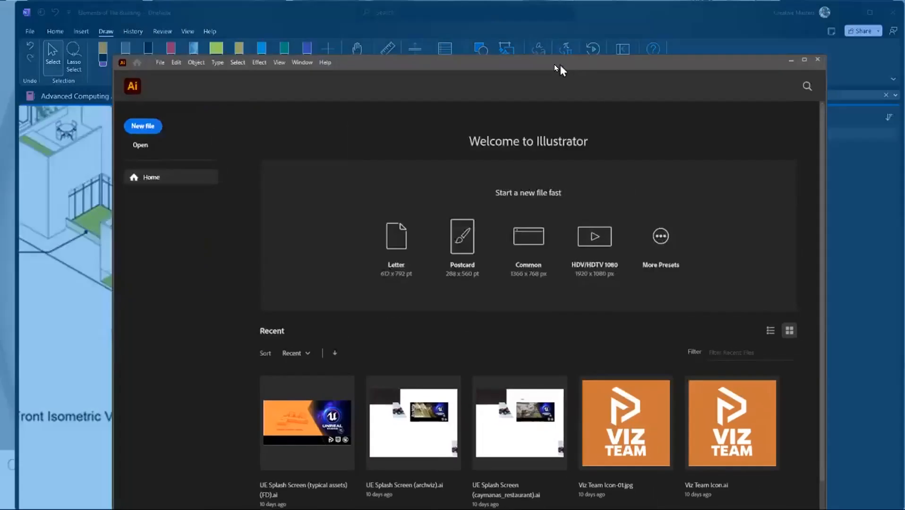
pyautogui.doubleClick(555, 66)
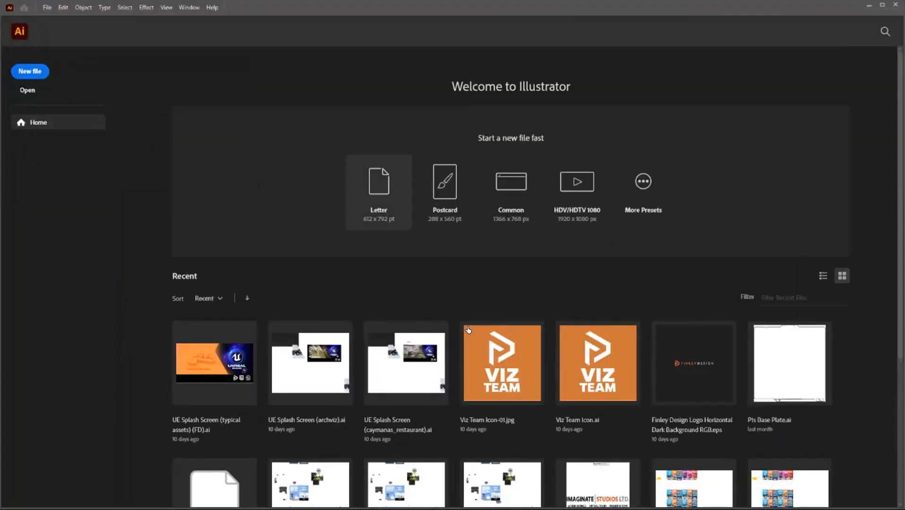
pyautogui.click(379, 210)
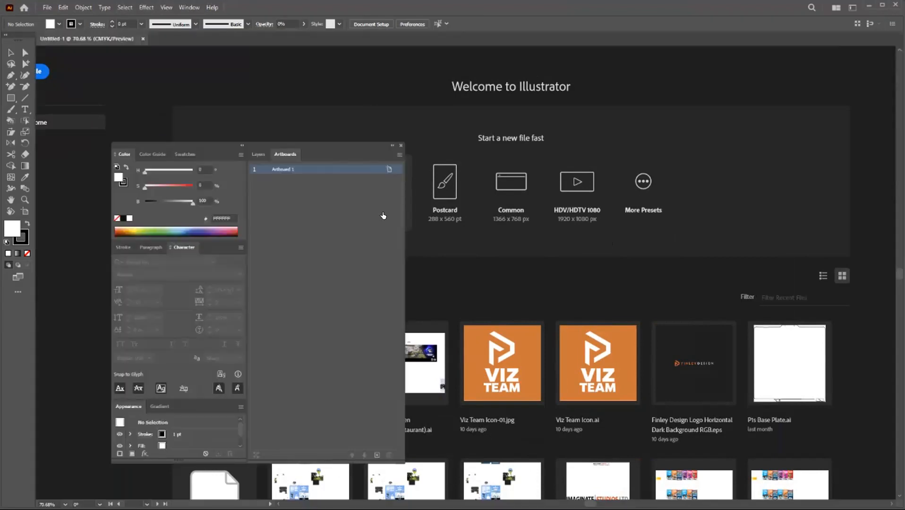
pyautogui.moveTo(290, 144); pyautogui.dragTo(904, 106)
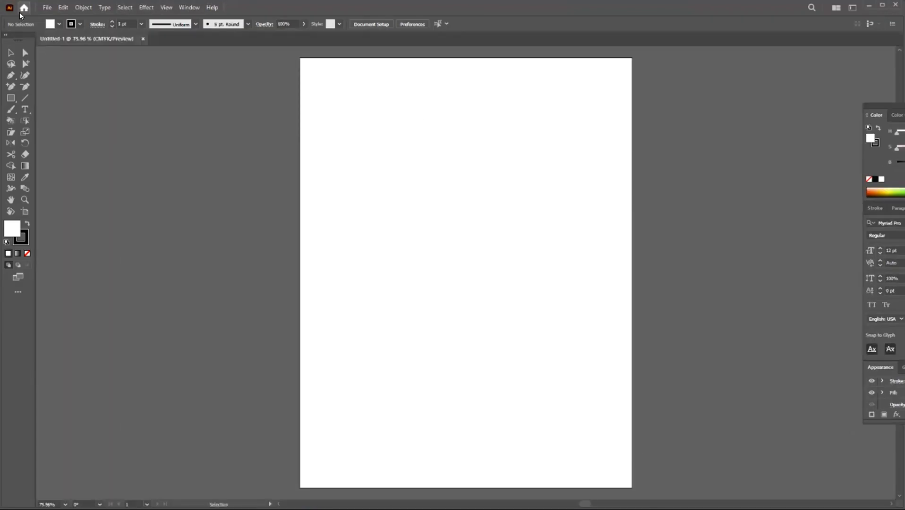
# Step: Open "Elements of The Building.pdf" from the Desktop in Illustrator, accepting the reinterpreted PDF objects
pyautogui.click(48, 8)
pyautogui.click(61, 39)
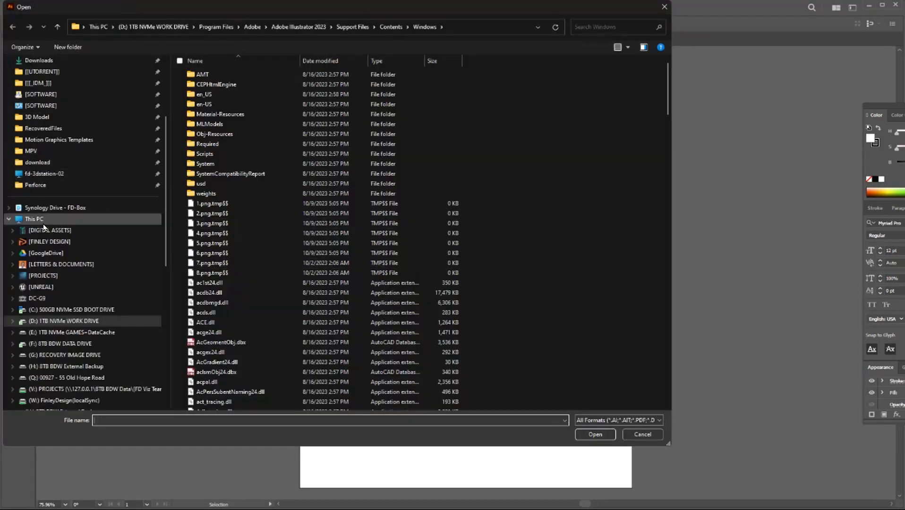
pyautogui.scroll(4, 43, 247)
pyautogui.scroll(-2, 54, 339)
pyautogui.scroll(-5, 55, 338)
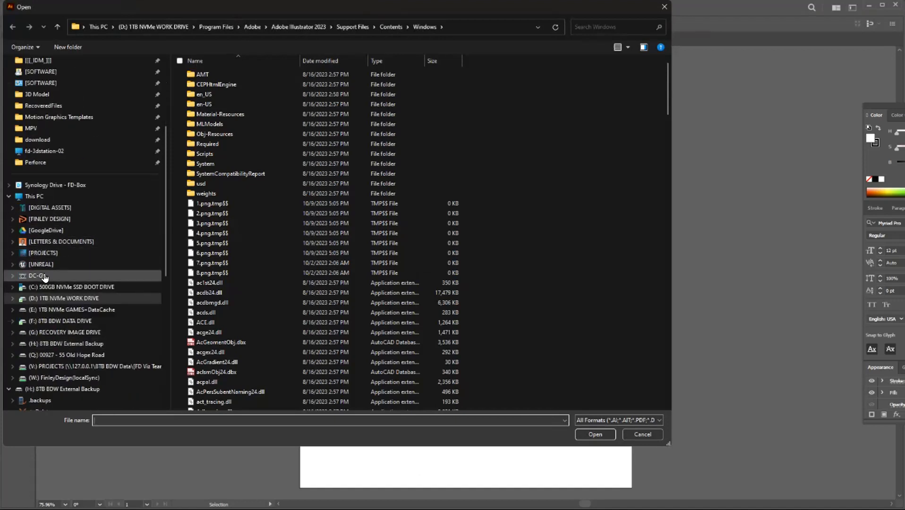
pyautogui.scroll(4, 68, 173)
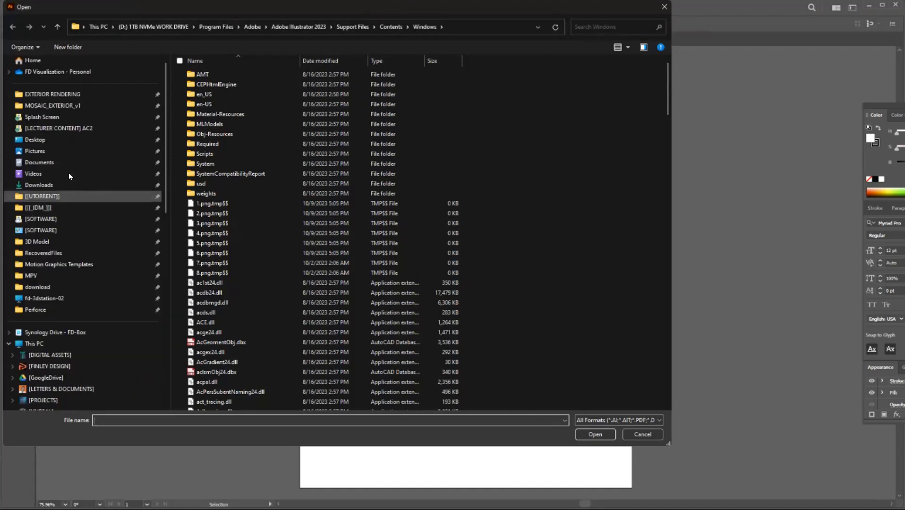
pyautogui.click(37, 150)
pyautogui.click(35, 140)
pyautogui.click(223, 75)
pyautogui.doubleClick(223, 76)
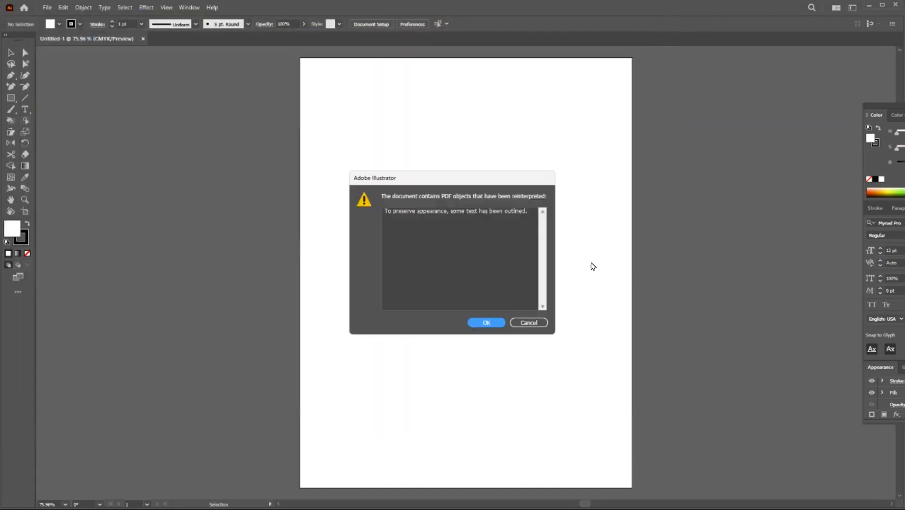
pyautogui.press('Return')
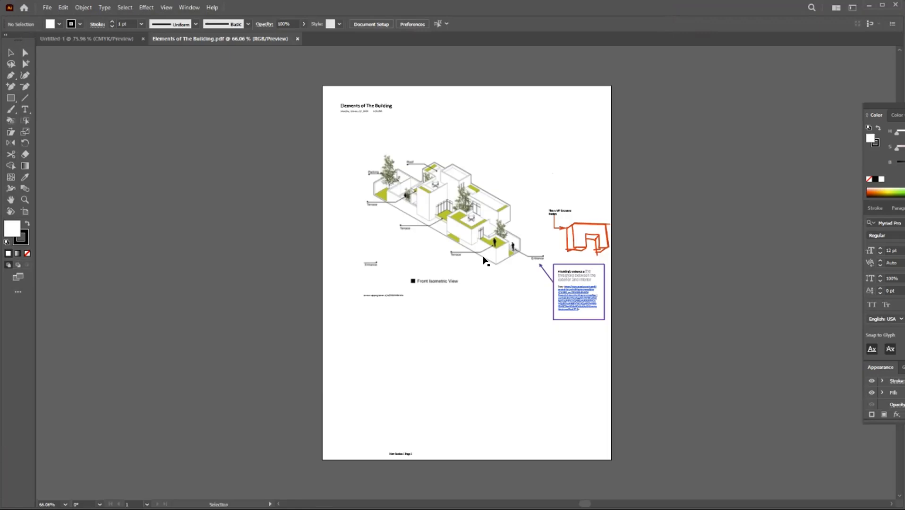
# Step: Select the red entrance sketch's outline and inspect its vector path up close at the upper-right corner
pyautogui.scroll(7, 584, 253)
pyautogui.scroll(-1, 489, 255)
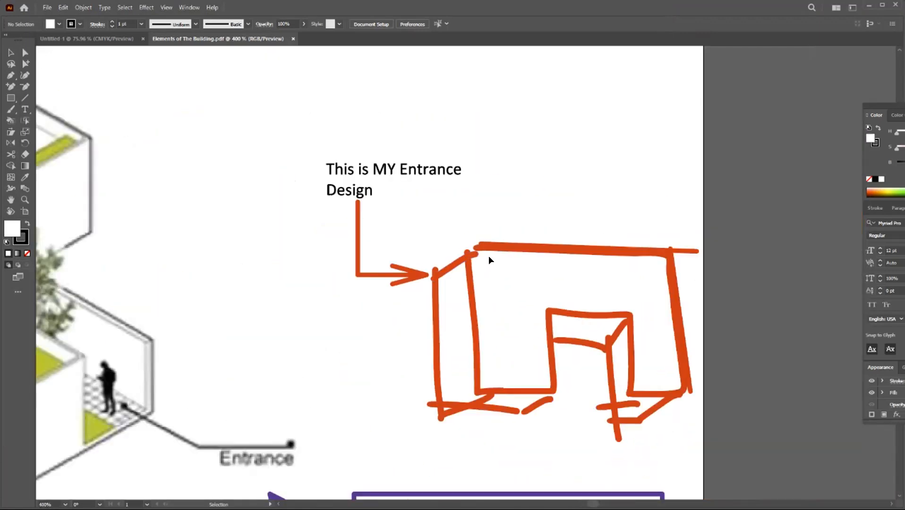
pyautogui.click(497, 252)
pyautogui.scroll(-5, 485, 255)
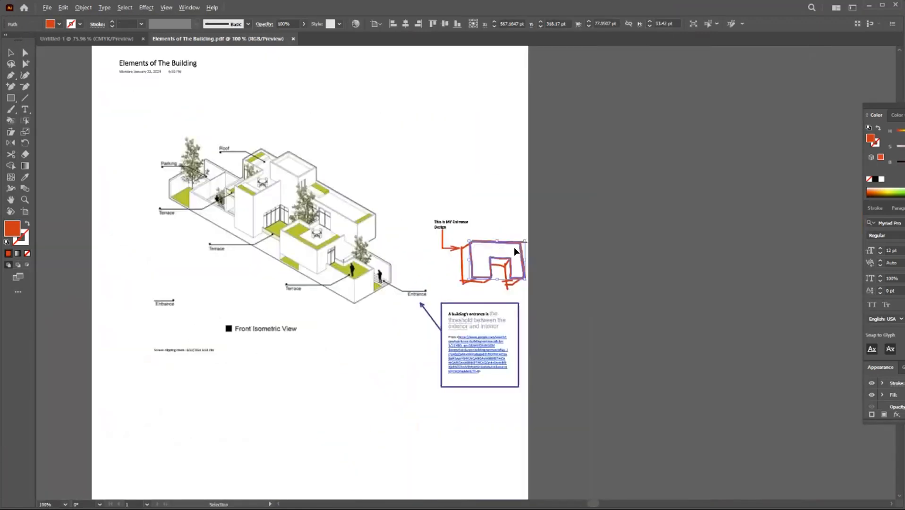
pyautogui.scroll(8, 543, 234)
pyautogui.scroll(2, 582, 216)
pyautogui.scroll(-2, 560, 105)
pyautogui.scroll(1, 545, 95)
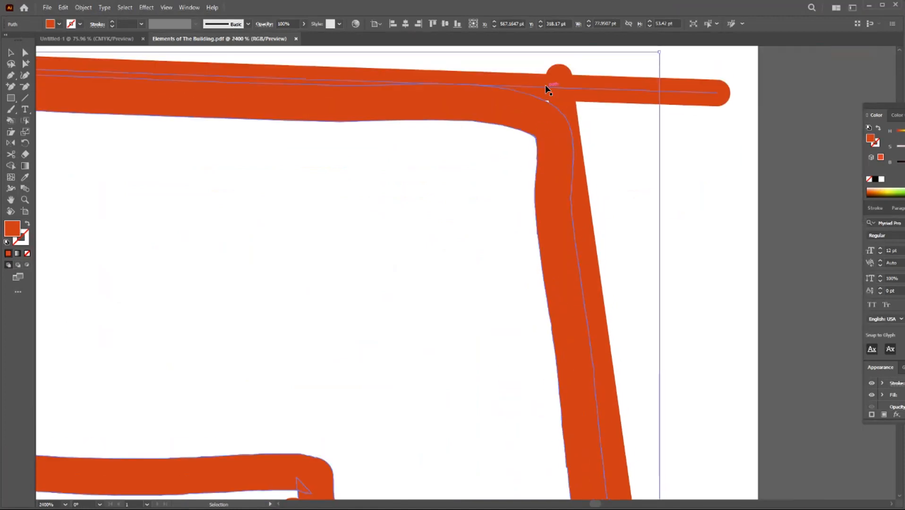
# Step: Try pulling the end anchor of the sketch's top line downward with Direct Selection, and restore the line
pyautogui.press('a')
pyautogui.click(688, 90)
pyautogui.scroll(-2, 686, 95)
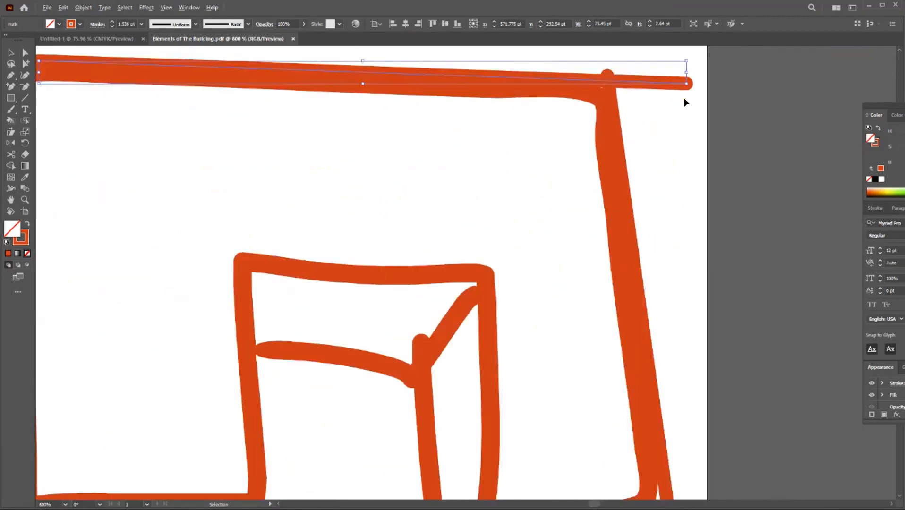
pyautogui.moveTo(687, 85); pyautogui.dragTo(676, 333)
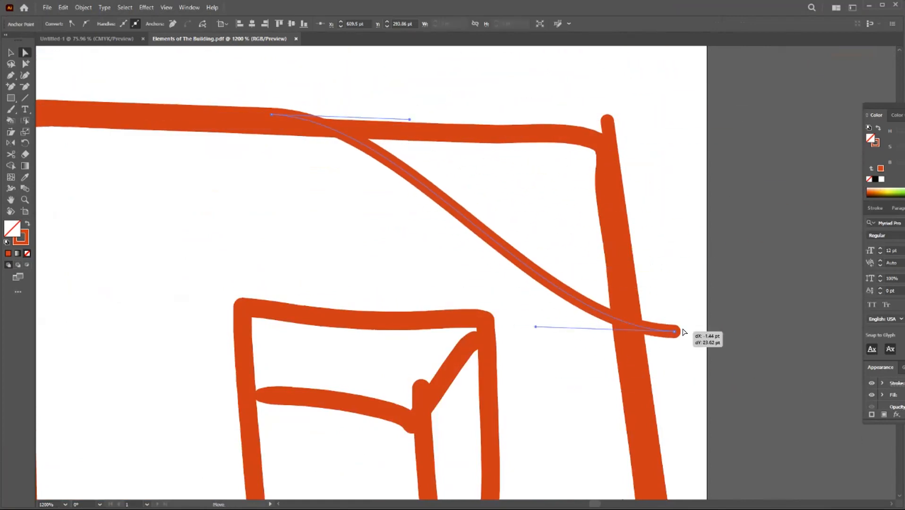
pyautogui.scroll(-6, 640, 271)
pyautogui.scroll(5, 643, 274)
pyautogui.moveTo(630, 218)
pyautogui.mouseDown()
pyautogui.moveTo(651, 343)
pyautogui.moveTo(552, 92)
pyautogui.moveTo(588, 133)
pyautogui.moveTo(606, 127)
pyautogui.mouseUp()
pyautogui.hotkey('ctrl', 'z')
pyautogui.hotkey('ctrl', 'shift', 'z')
pyautogui.hotkey('ctrl', 's')
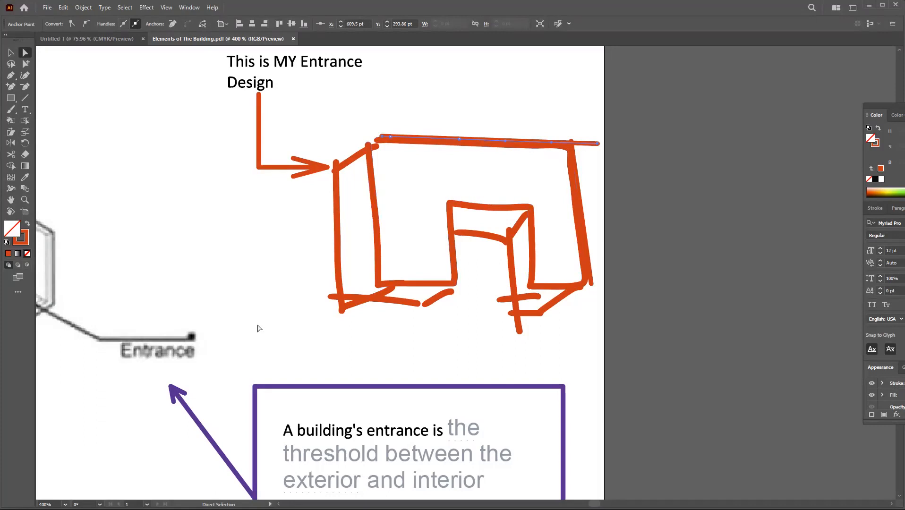
# Step: Check the Sketch entries on the Miro whiteboard and return to the OneNote page
pyautogui.scroll(-5, 583, 273)
pyautogui.scroll(5, 525, 229)
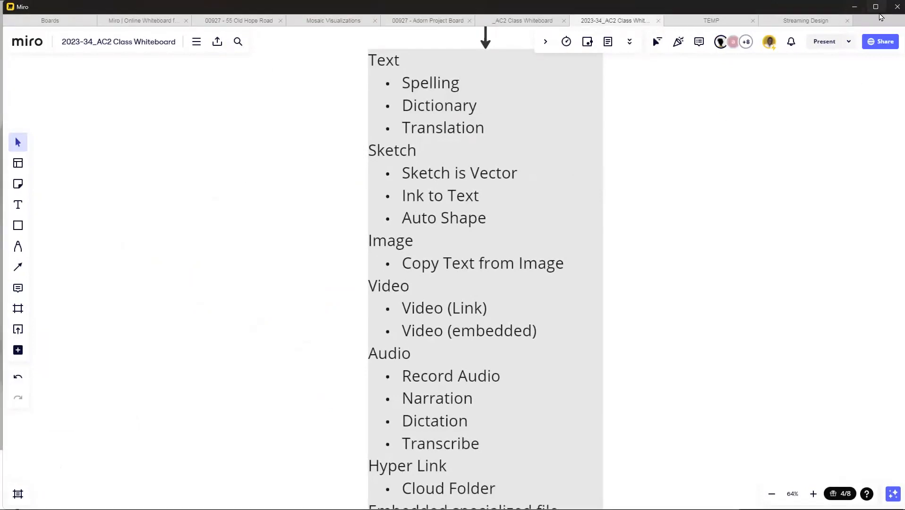
pyautogui.click(863, 11)
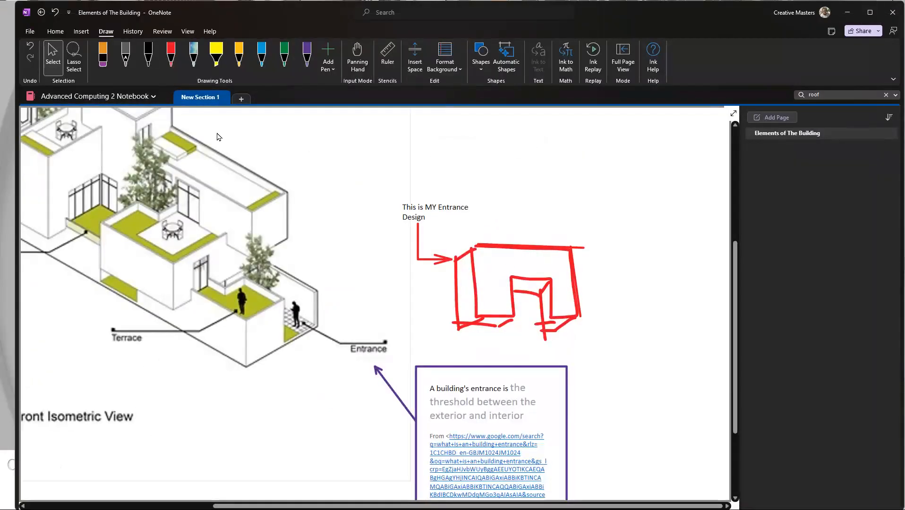
# Step: Handwrite a first name in red ink above the entrance sketch, and undo all of its strokes
pyautogui.click(171, 58)
pyautogui.moveTo(514, 203)
pyautogui.mouseDown()
pyautogui.moveTo(515, 223)
pyautogui.moveTo(587, 219)
pyautogui.mouseUp()
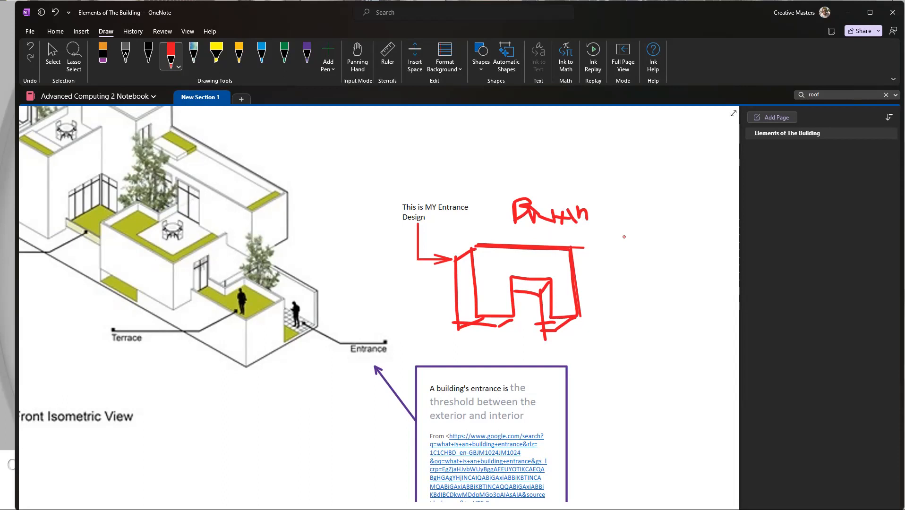
pyautogui.hotkey('ctrl', 'z')
pyautogui.hotkey('ctrl', 'z')
pyautogui.hotkey('ctrl', 'z')
pyautogui.hotkey('ctrl', 'z')
pyautogui.hotkey('ctrl', 'z')
pyautogui.hotkey('ctrl', 'z')
pyautogui.hotkey('ctrl', 'z')
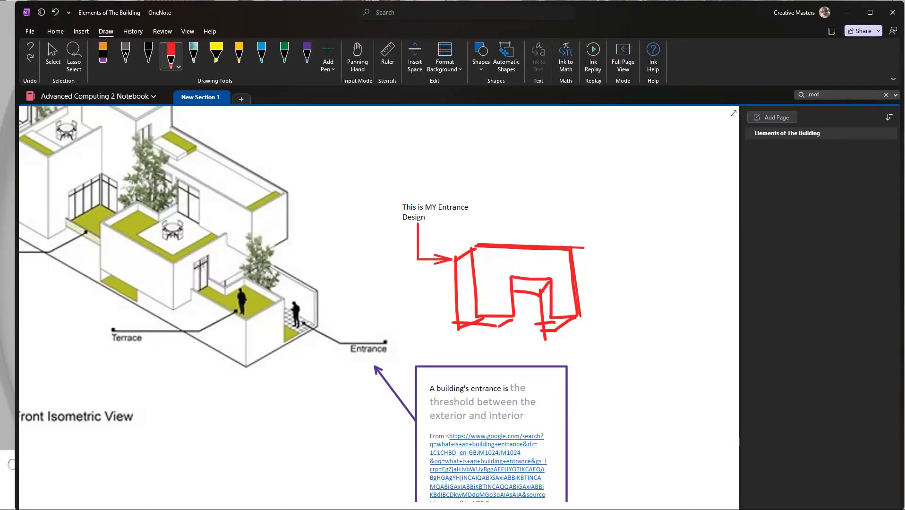
# Step: Switch to the Miro whiteboard, highlight the "Copy Text from Image" entry and minimize the board to return to OneNote
pyautogui.hotkey('alt', 'Tab')
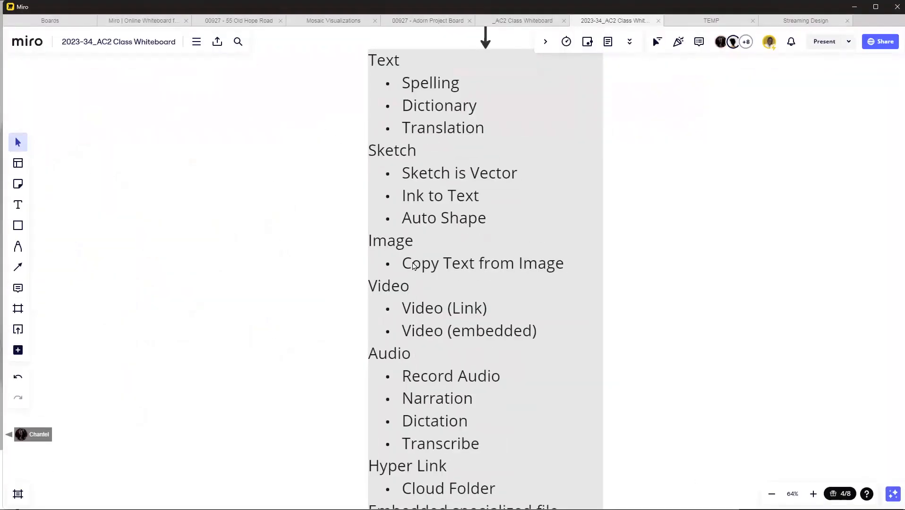
pyautogui.click(415, 267)
pyautogui.click(411, 268)
pyautogui.moveTo(411, 268); pyautogui.dragTo(582, 272)
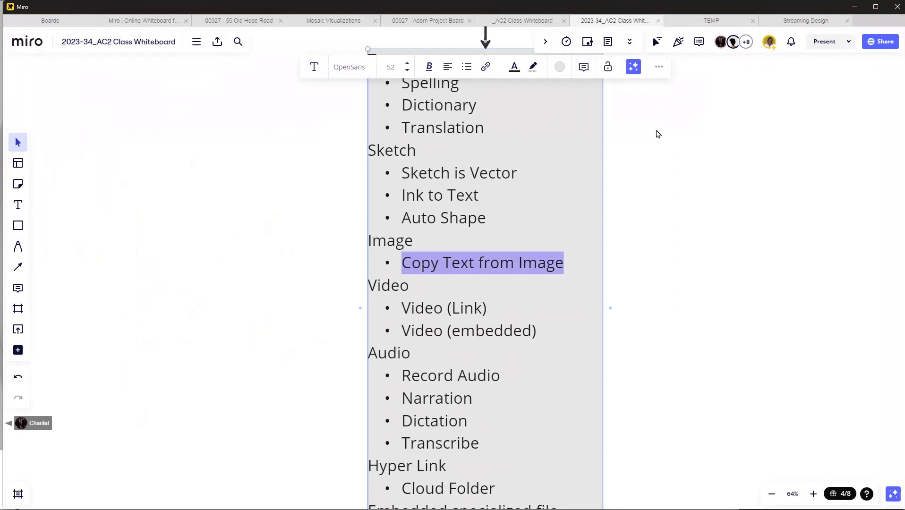
pyautogui.click(854, 7)
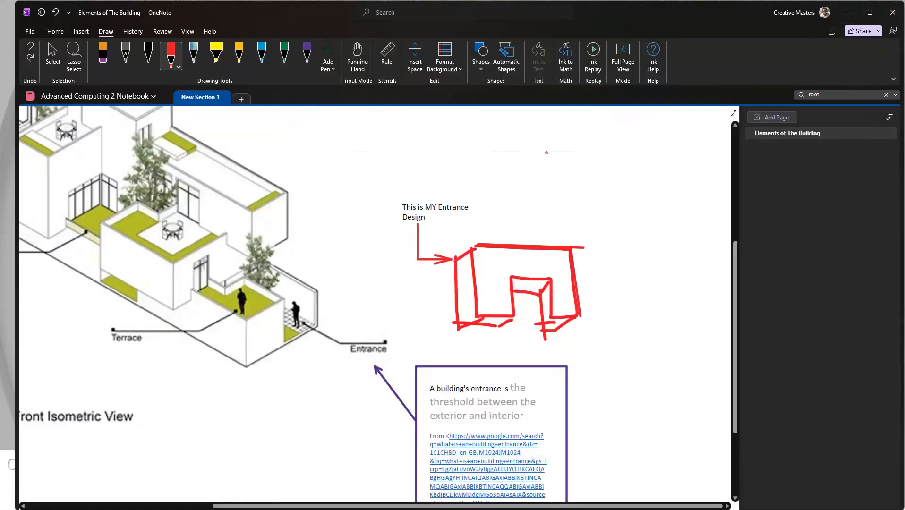
# Step: Look over the labelled isometric building image, the red entrance sketch and the entrance description on the page
pyautogui.scroll(-3, 377, 235)
pyautogui.scroll(3, 369, 264)
pyautogui.hscroll(-5, 360, 292)
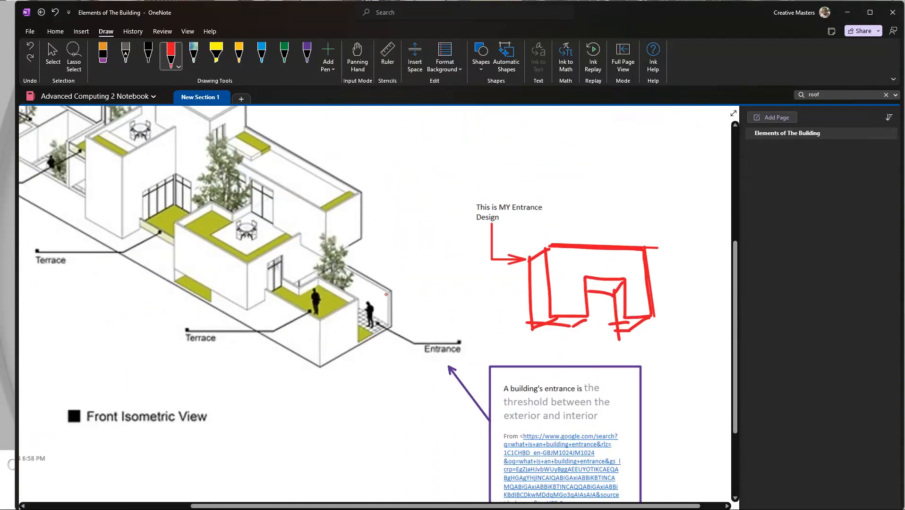
pyautogui.press('alt')
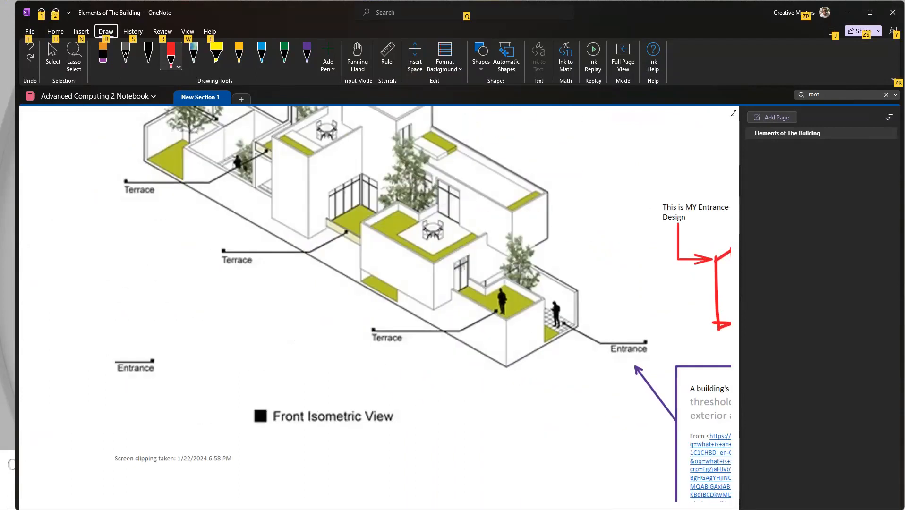
pyautogui.scroll(3, 348, 175)
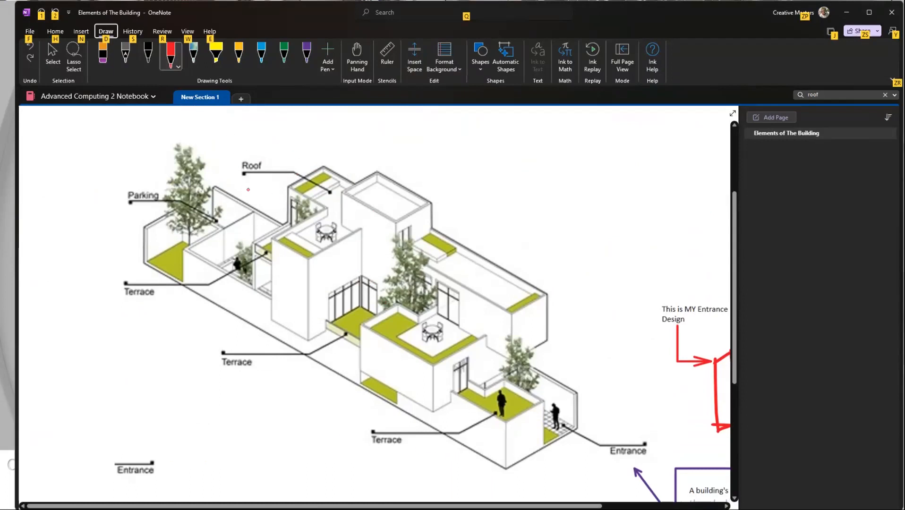
pyautogui.scroll(3, 248, 189)
pyautogui.scroll(-4, 263, 275)
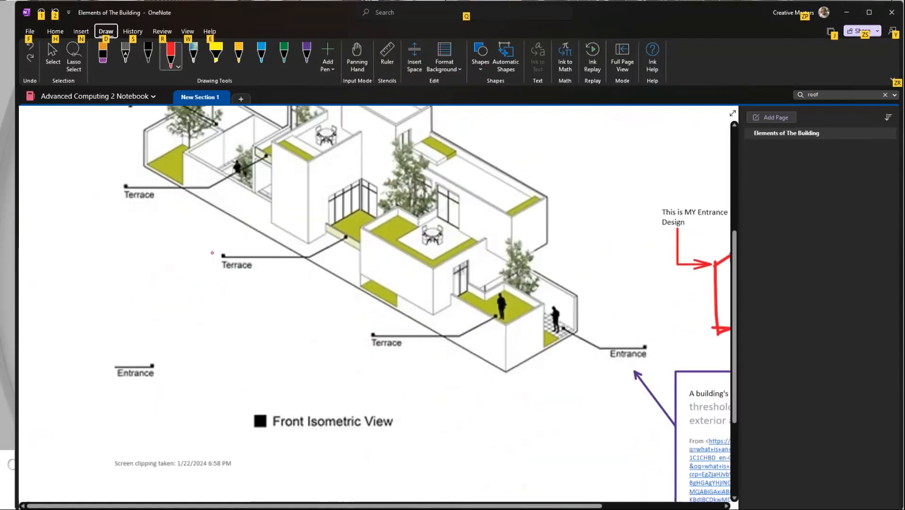
pyautogui.hscroll(5, 300, 258)
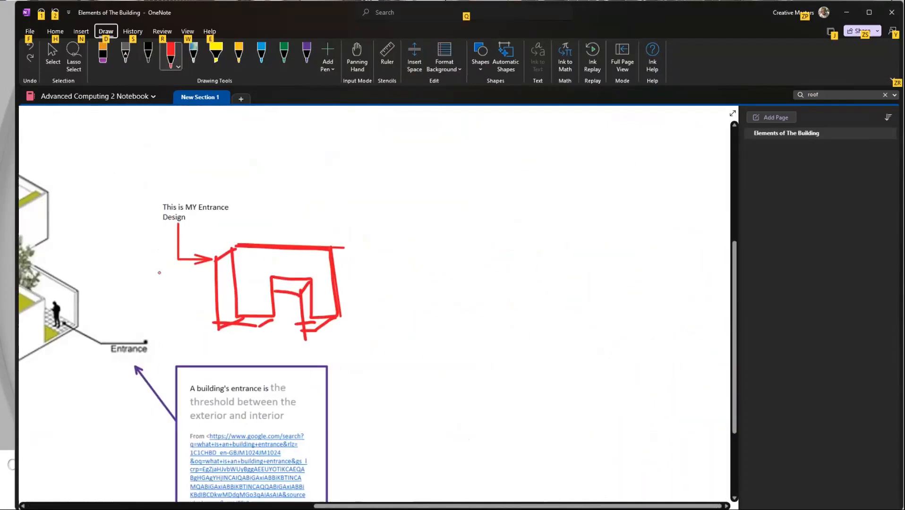
pyautogui.hscroll(-3, 159, 272)
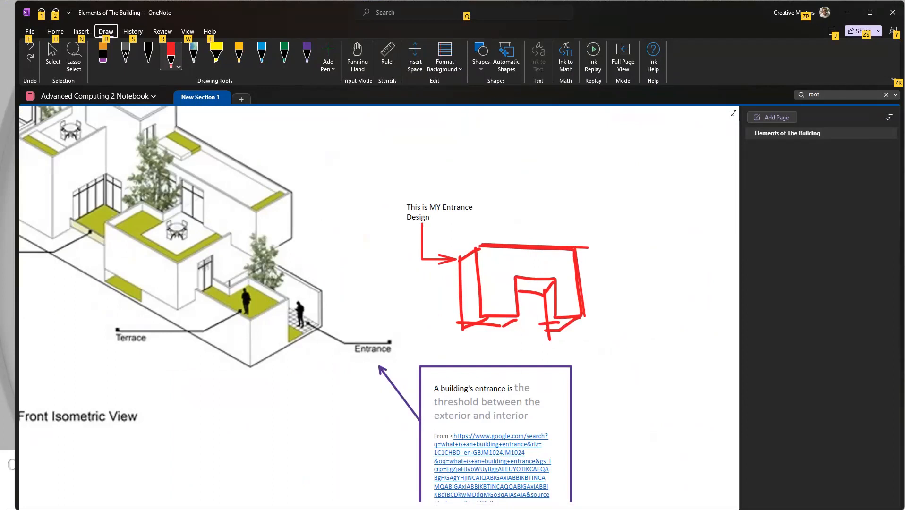
pyautogui.press('Escape')
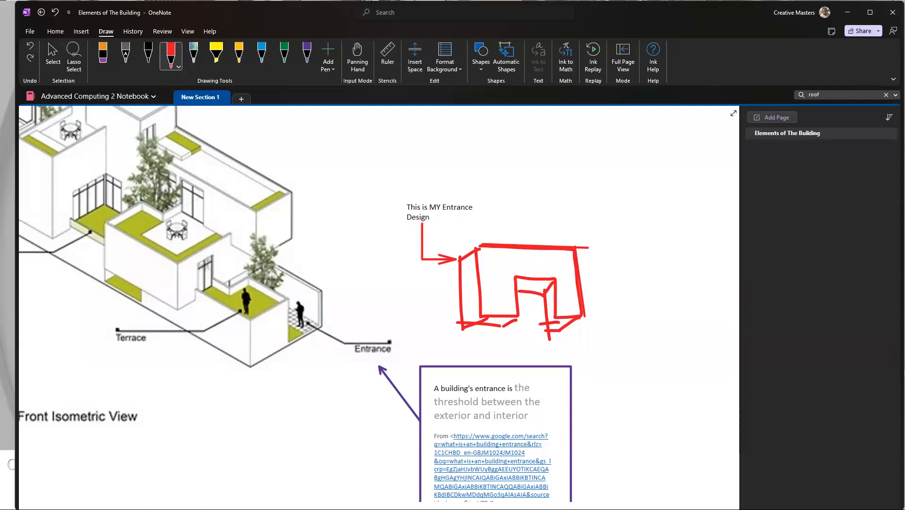
# Step: Capture a screen clipping of the Merriam-Webster "Entrance Definition & Meaning" result from the Google results, and move the browser window aside
pyautogui.moveTo(904, 101); pyautogui.dragTo(805, 36)
pyautogui.scroll(-6, 693, 222)
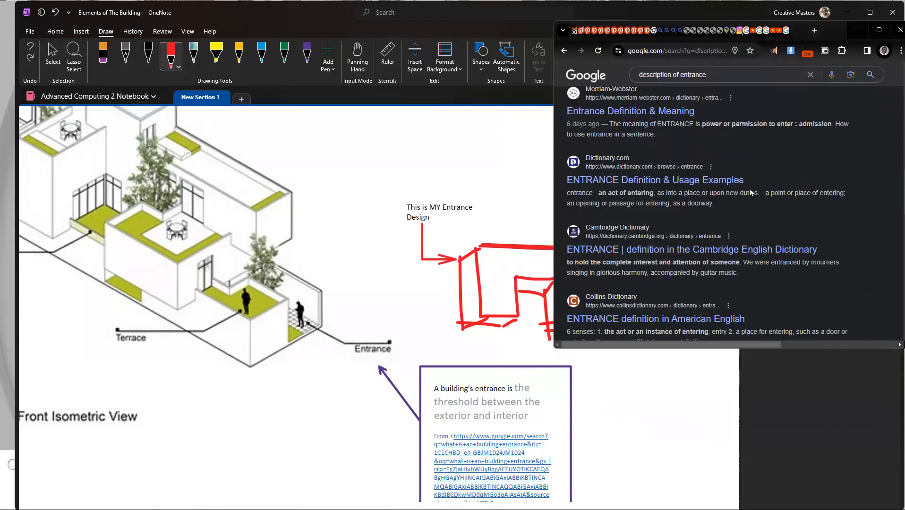
pyautogui.scroll(1, 741, 274)
pyautogui.scroll(1, 740, 274)
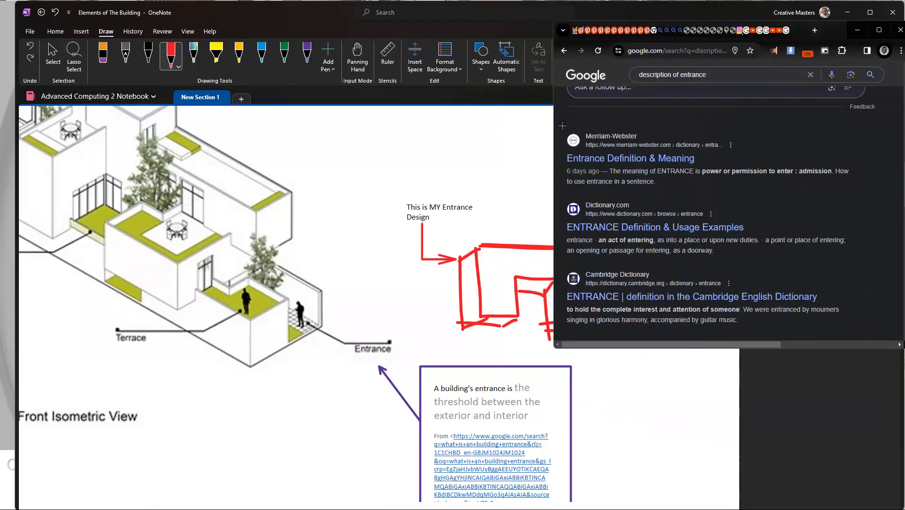
pyautogui.press('super+shift+s')
pyautogui.moveTo(556, 117); pyautogui.dragTo(855, 195)
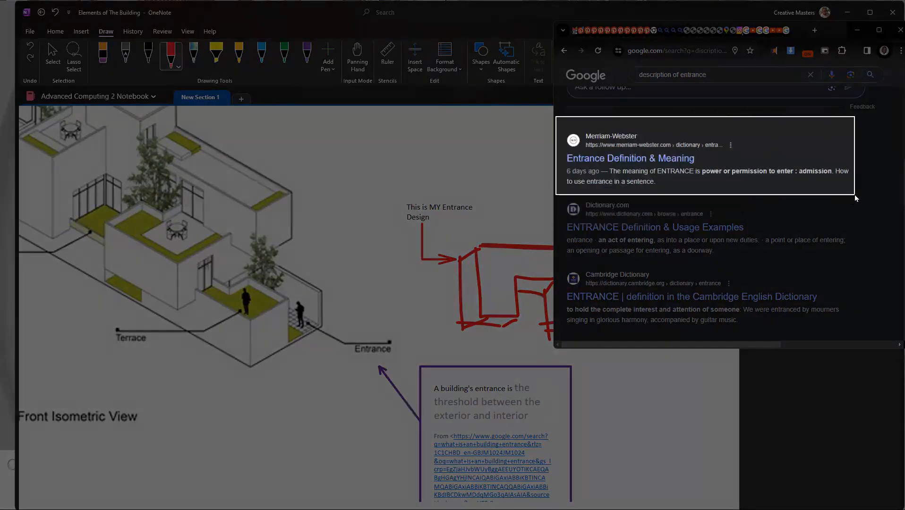
pyautogui.moveTo(803, 30); pyautogui.dragTo(878, 46)
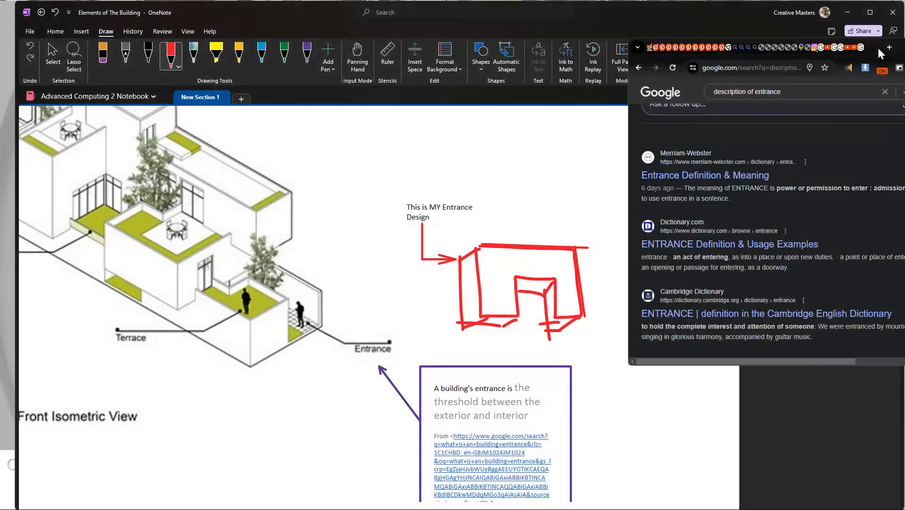
# Step: Paste the Merriam-Webster clipping into the OneNote page beside the purple-framed entrance description and align it with the frame
pyautogui.click(551, 254)
pyautogui.scroll(-6, 599, 266)
pyautogui.scroll(3, 646, 247)
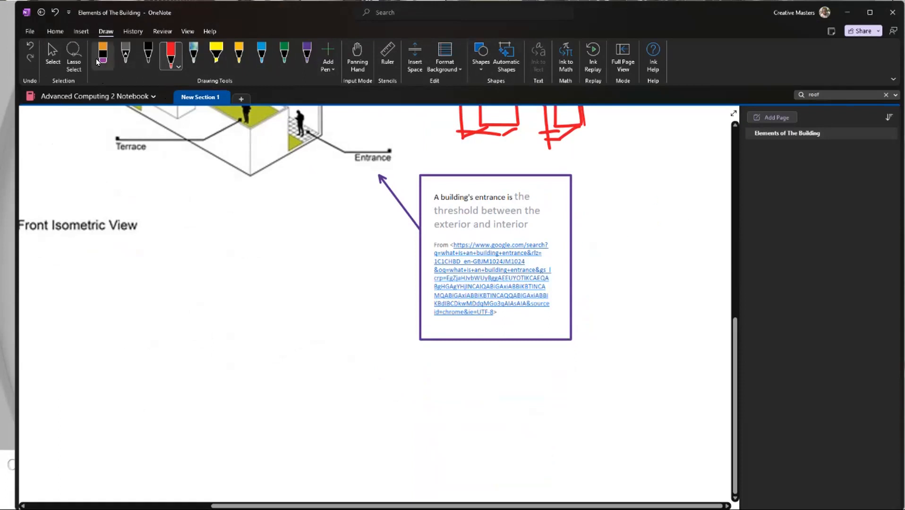
pyautogui.click(53, 54)
pyautogui.click(640, 205)
pyautogui.hotkey('ctrl', 'v')
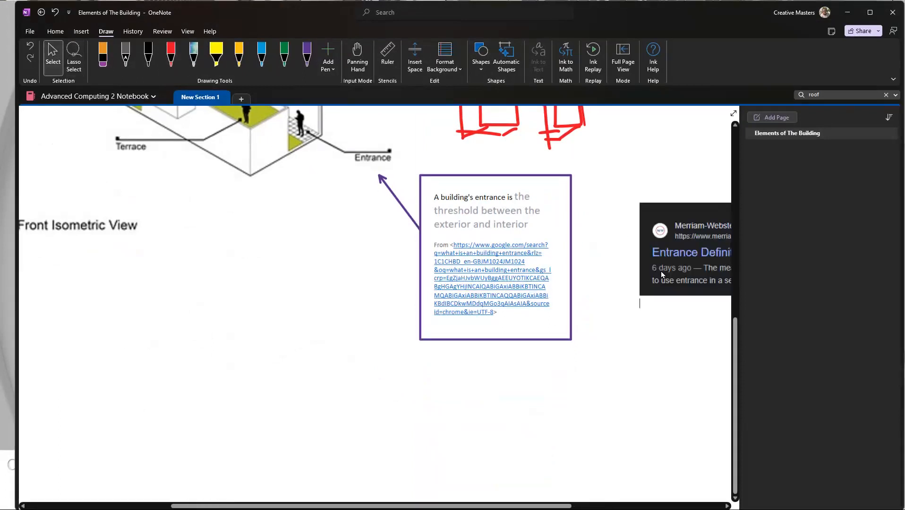
pyautogui.moveTo(639, 284); pyautogui.dragTo(277, 246)
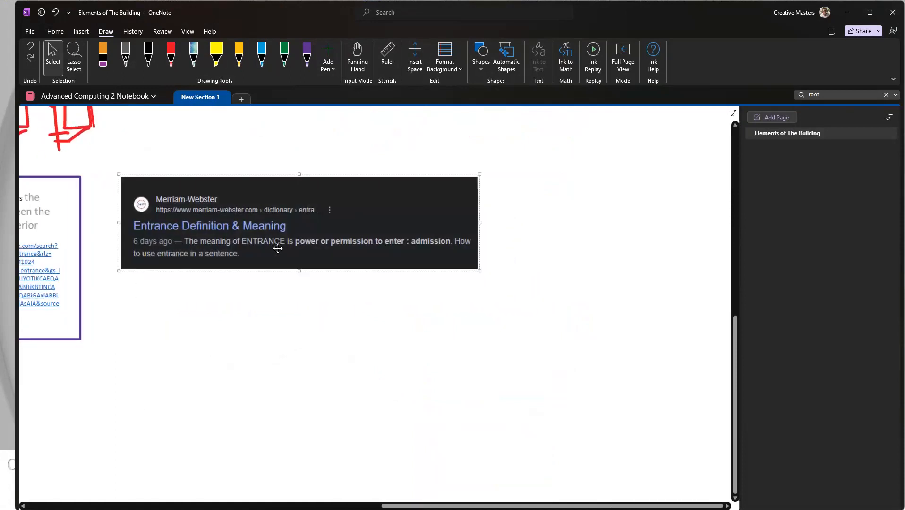
pyautogui.scroll(2, 415, 294)
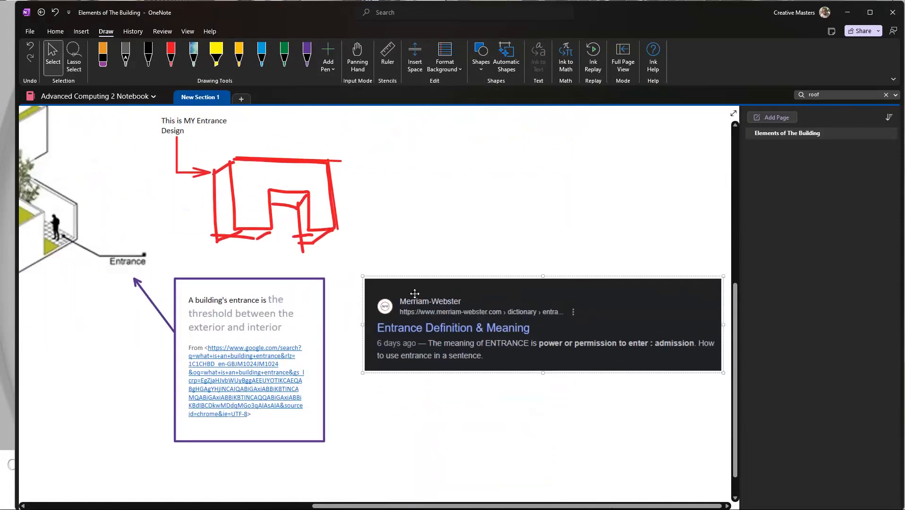
# Step: Copy the text from the Merriam-Webster picture and paste it as a text block directly beneath the clipping
pyautogui.rightClick(446, 324)
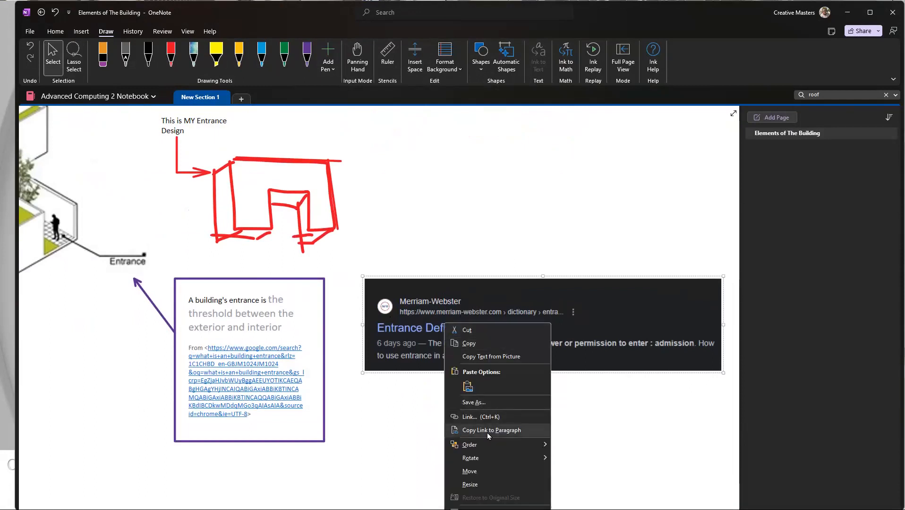
pyautogui.click(500, 358)
pyautogui.click(447, 435)
pyautogui.hotkey('ctrl', 'v')
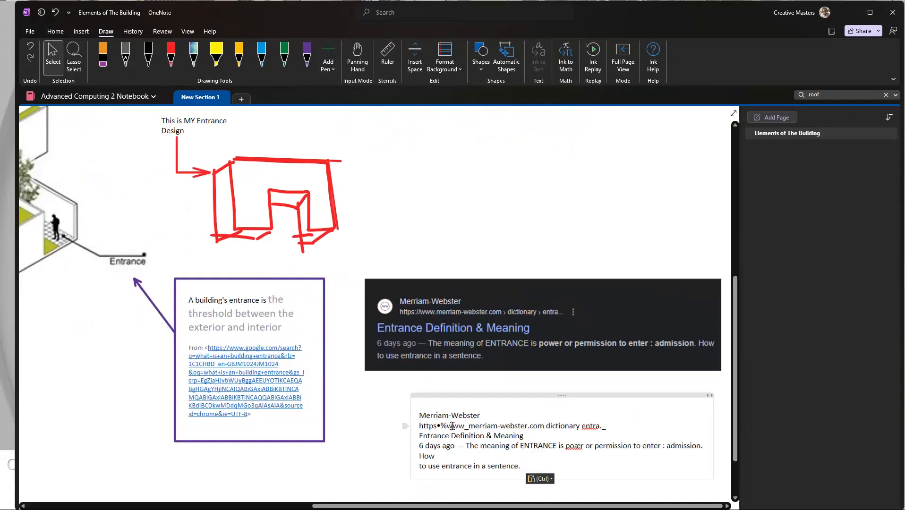
pyautogui.hotkey('ctrl', 'a')
pyautogui.click(429, 472)
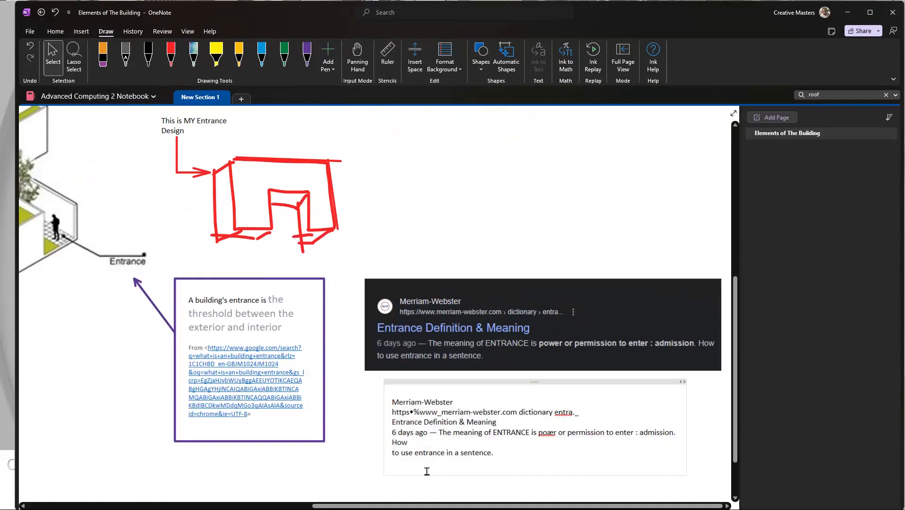
# Step: Compare the extracted text with the clipping, checking the web address and the word following "ENTRANCE is"
pyautogui.scroll(5, 421, 411)
pyautogui.moveTo(417, 398); pyautogui.dragTo(400, 401)
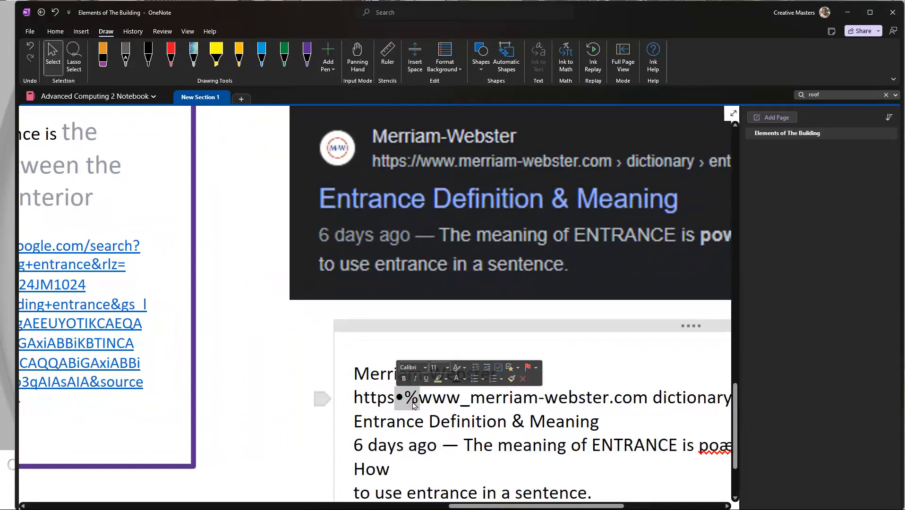
pyautogui.click(473, 399)
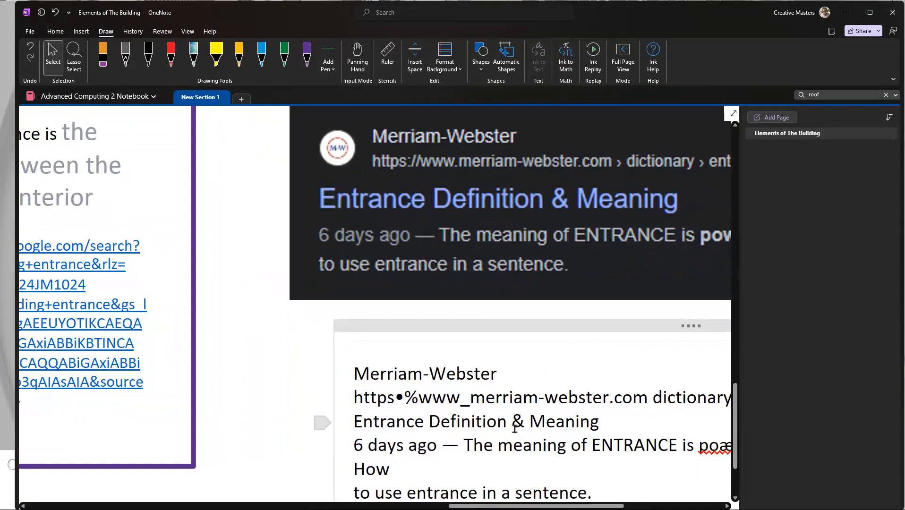
pyautogui.hscroll(5, 497, 420)
pyautogui.moveTo(487, 446); pyautogui.dragTo(467, 447)
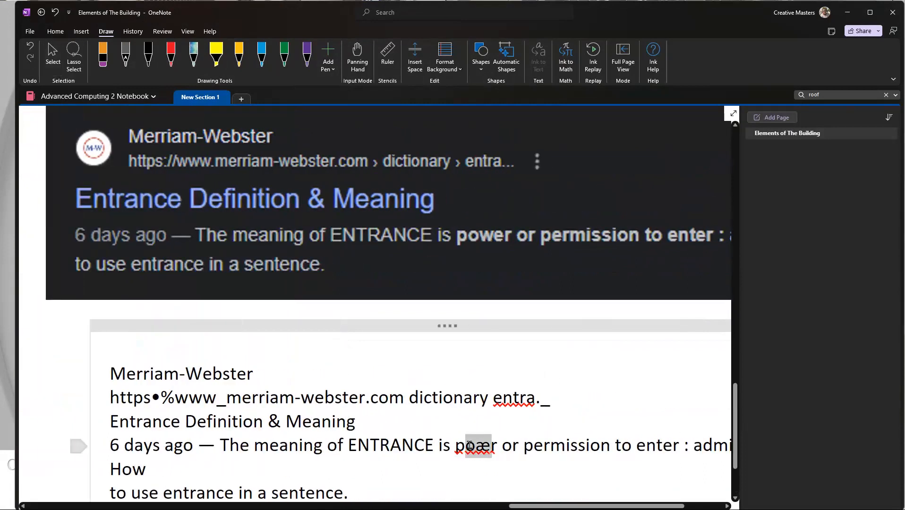
pyautogui.hscroll(-5, 483, 405)
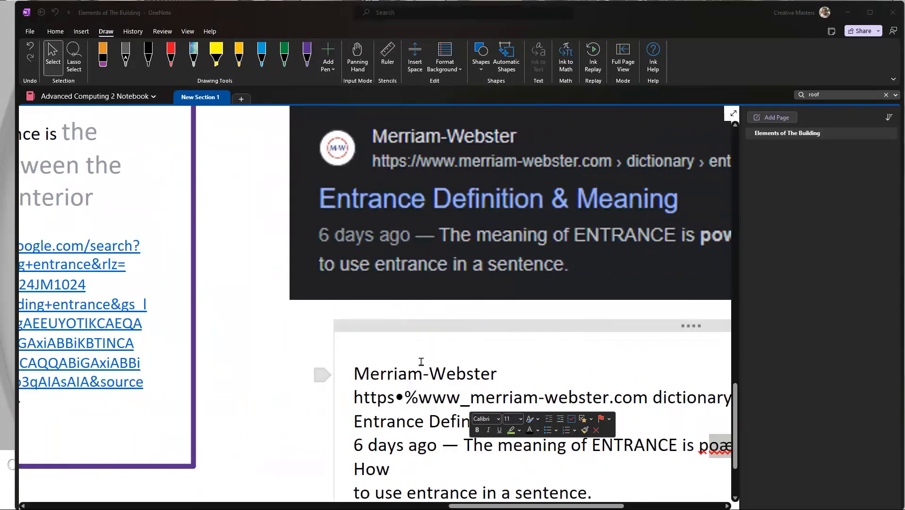
# Step: Move the extracted text block further down to leave space beneath the Merriam-Webster clipping
pyautogui.scroll(-1, 450, 343)
pyautogui.scroll(-5, 449, 343)
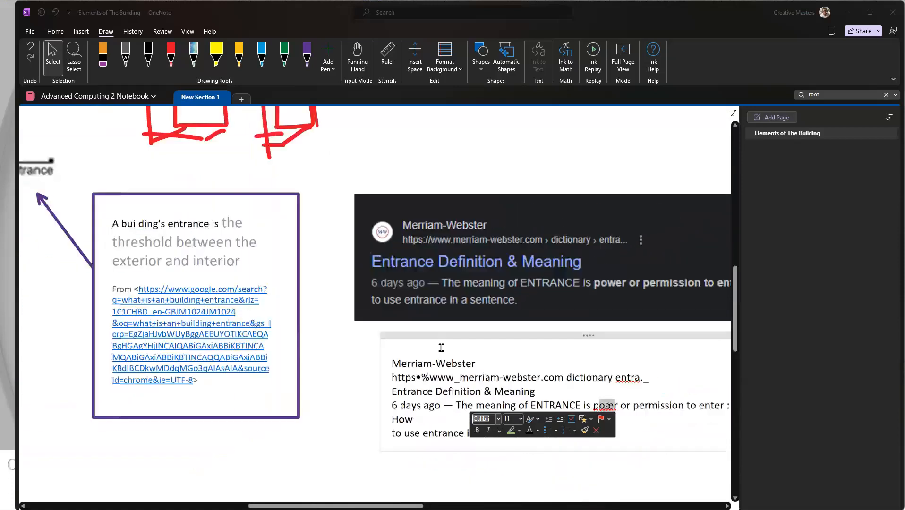
pyautogui.moveTo(456, 339); pyautogui.dragTo(457, 376)
pyautogui.click(382, 382)
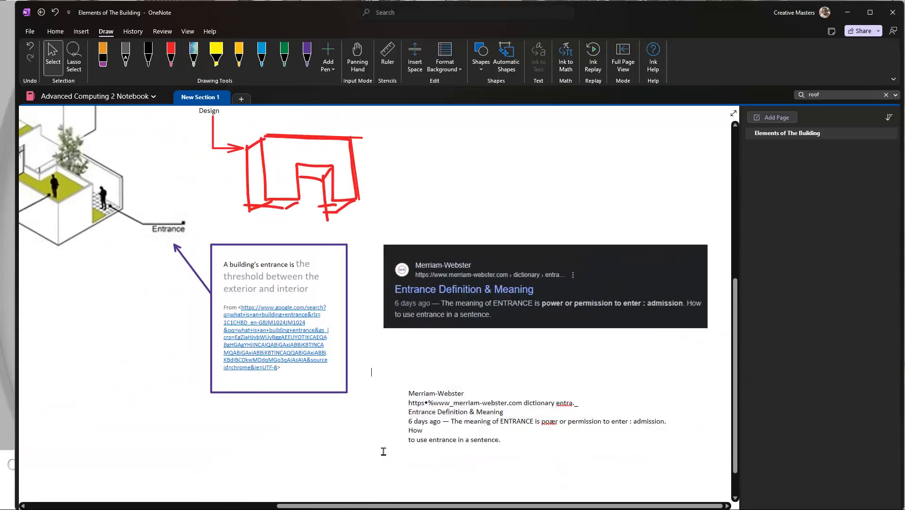
# Step: Circle the Merriam-Webster clipping in red ink, draw an arrow down to the extracted text and box that text
pyautogui.click(171, 55)
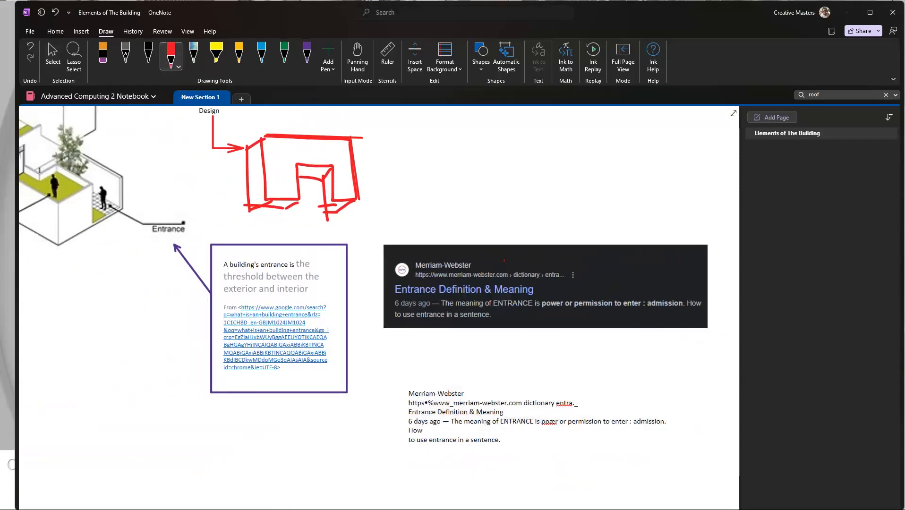
pyautogui.moveTo(477, 258)
pyautogui.mouseDown()
pyautogui.moveTo(368, 258)
pyautogui.moveTo(420, 332)
pyautogui.moveTo(597, 299)
pyautogui.moveTo(478, 257)
pyautogui.mouseUp()
pyautogui.moveTo(441, 333)
pyautogui.mouseDown()
pyautogui.moveTo(442, 369)
pyautogui.moveTo(432, 367)
pyautogui.moveTo(452, 373)
pyautogui.moveTo(398, 422)
pyautogui.moveTo(518, 455)
pyautogui.moveTo(661, 448)
pyautogui.mouseUp()
pyautogui.moveTo(665, 415)
pyautogui.mouseDown()
pyautogui.moveTo(609, 394)
pyautogui.moveTo(416, 387)
pyautogui.mouseUp()
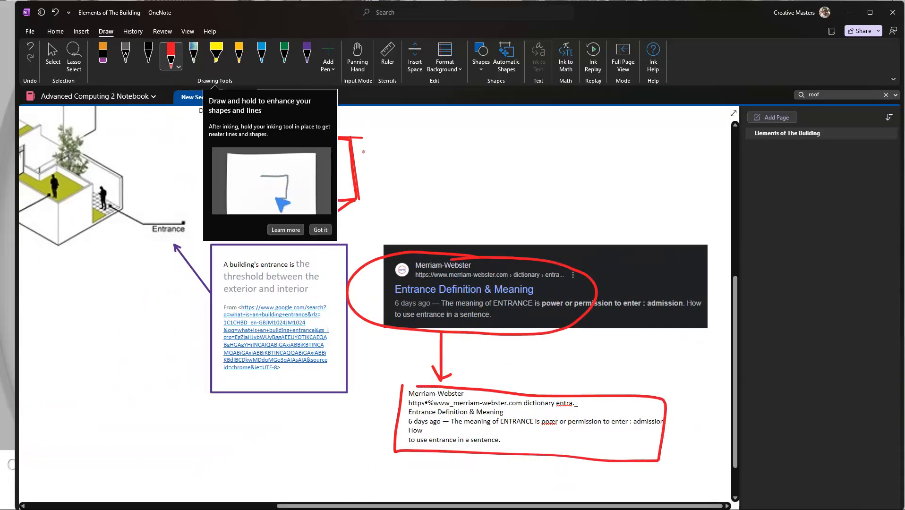
pyautogui.click(724, 70)
# Step: Fetch the photo of the Sol LeWitt wall label from another window and paste it below the red-boxed text
pyautogui.scroll(5, 547, 283)
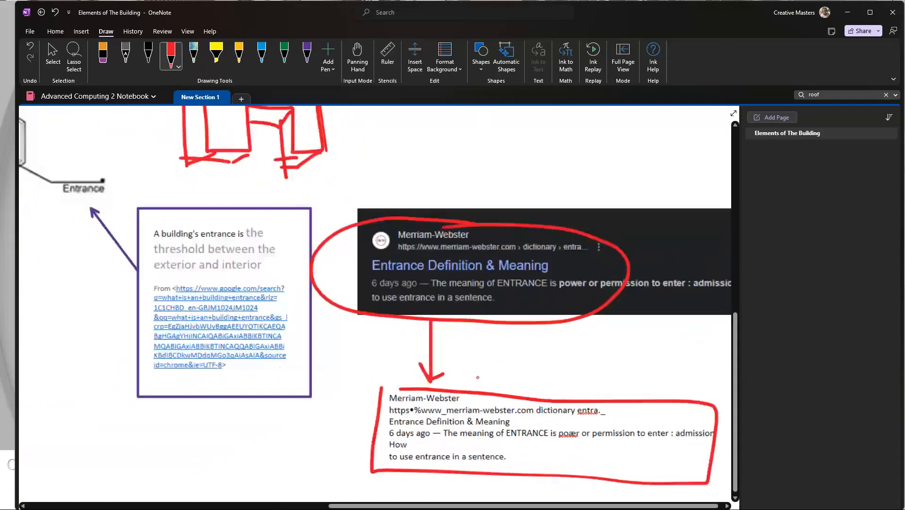
pyautogui.scroll(-3, 547, 283)
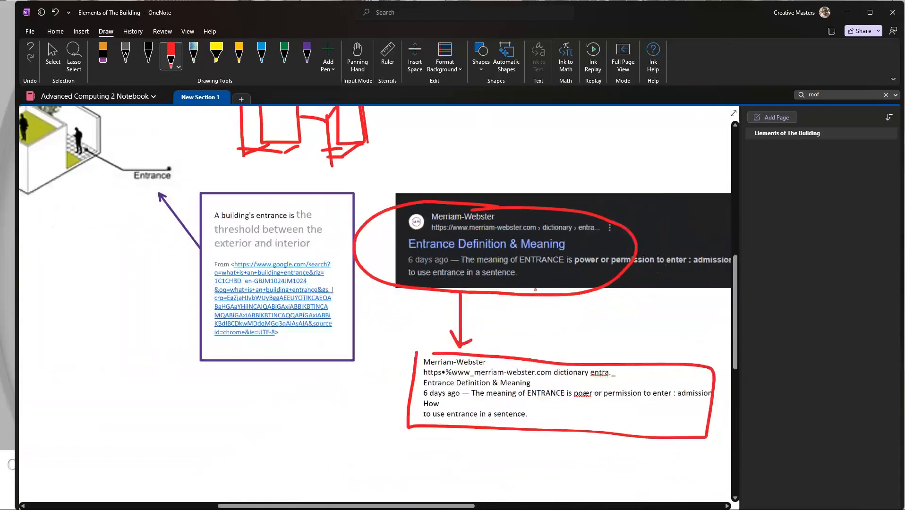
pyautogui.scroll(1, 537, 259)
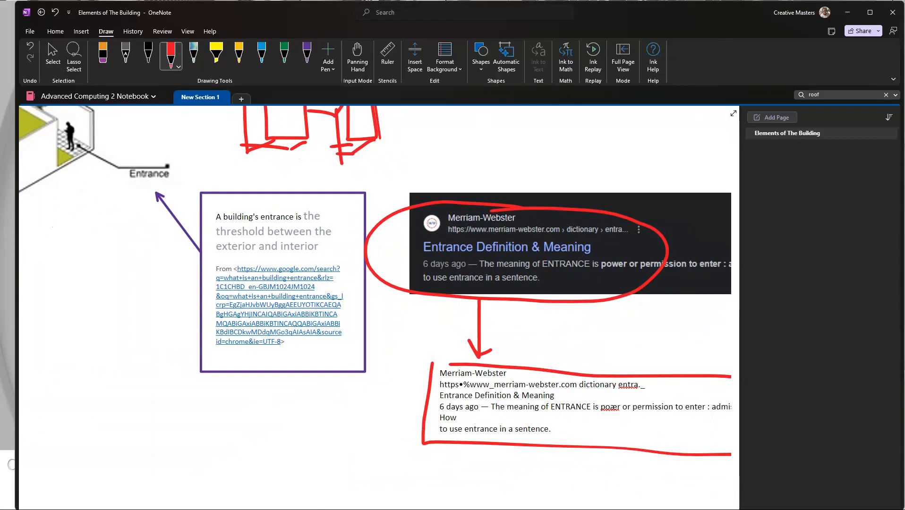
pyautogui.hotkey('alt', 'Tab')
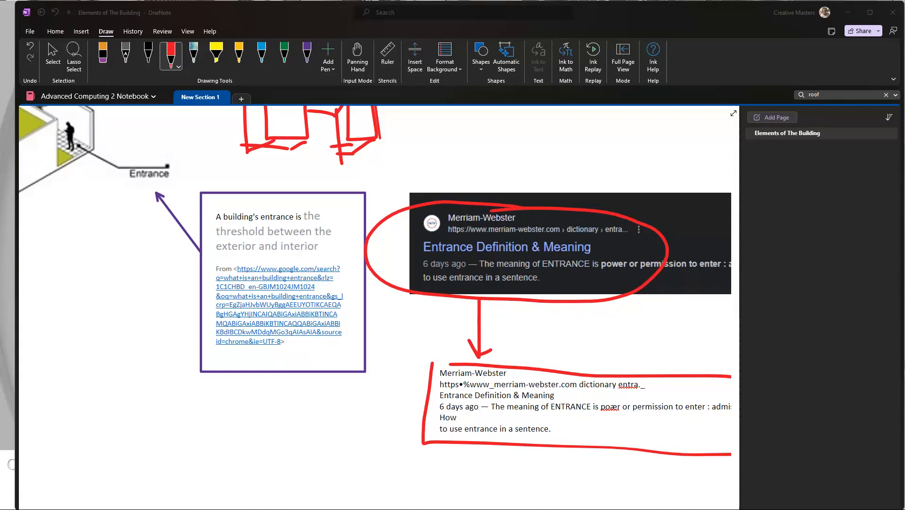
pyautogui.scroll(-5, 499, 231)
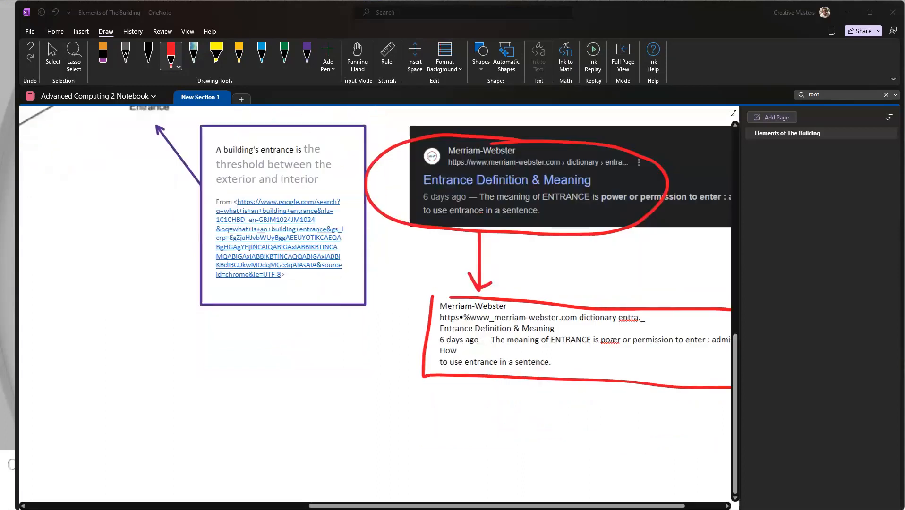
pyautogui.scroll(-5, 499, 231)
pyautogui.scroll(6, 567, 249)
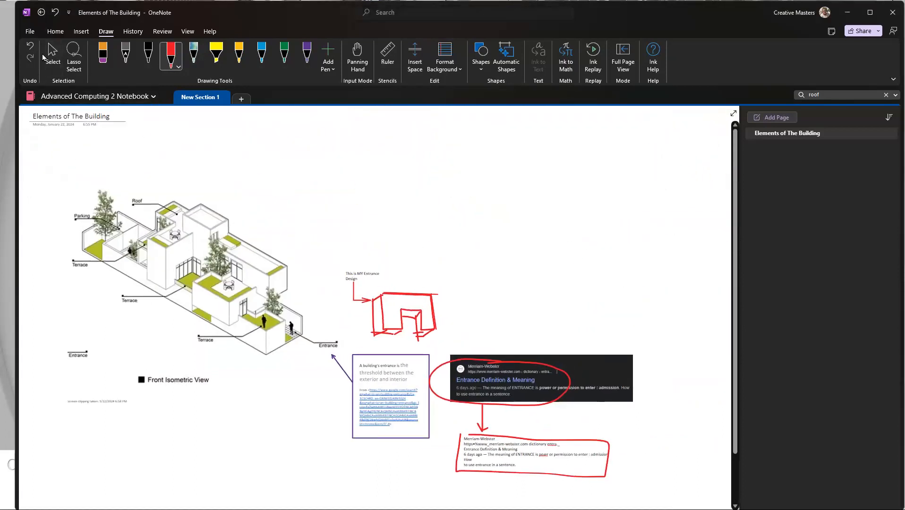
pyautogui.click(52, 59)
pyautogui.scroll(-6, 586, 313)
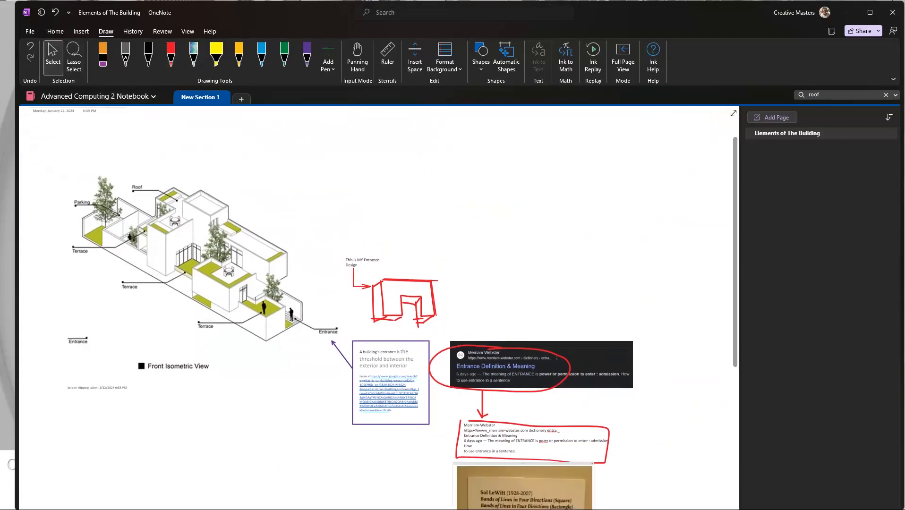
# Step: Move the Sol LeWitt label photo into the empty area above the Merriam-Webster clipping, beside the entrance sketch
pyautogui.scroll(3, 458, 389)
pyautogui.moveTo(499, 421)
pyautogui.mouseDown()
pyautogui.moveTo(603, 187)
pyautogui.moveTo(536, 118)
pyautogui.mouseUp()
pyautogui.scroll(-1, 535, 115)
pyautogui.scroll(5, 449, 255)
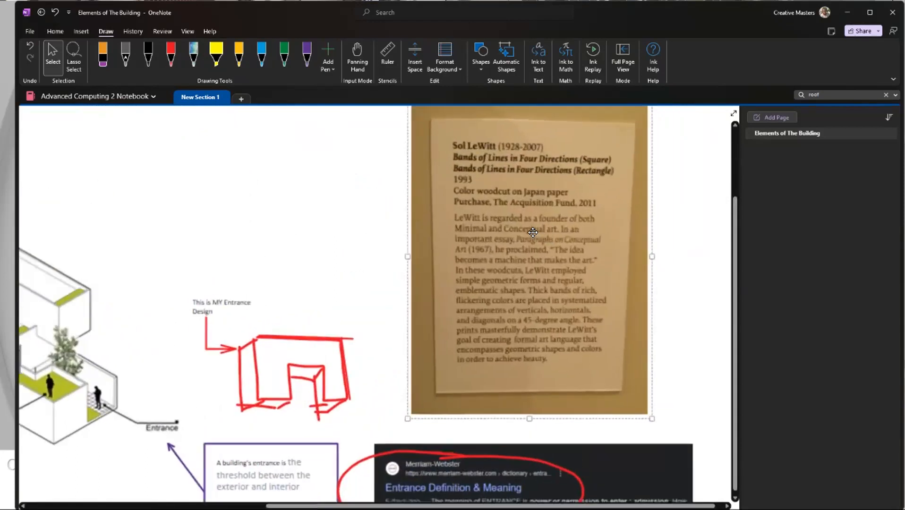
pyautogui.scroll(-5, 450, 255)
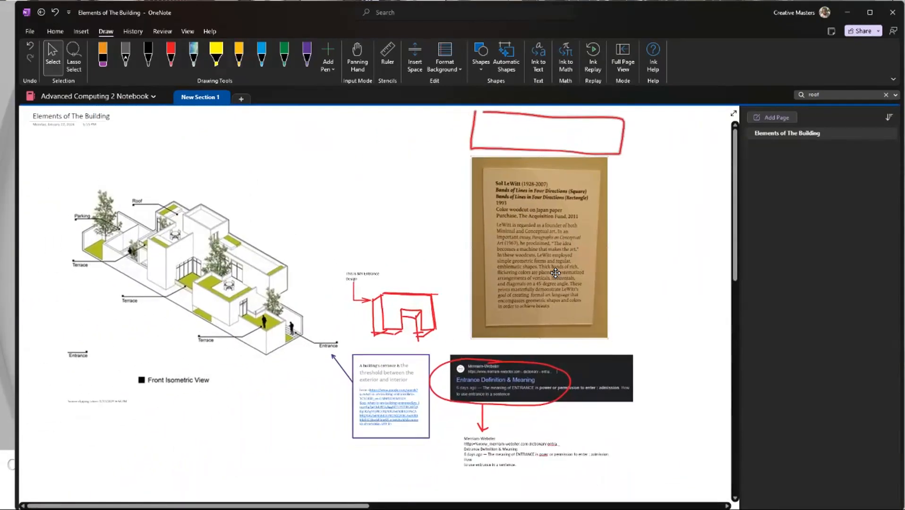
# Step: Undo the last photo move and shift the Sol LeWitt photo sideways into the empty area below the purple-framed entrance note
pyautogui.hotkey('ctrl', 'z')
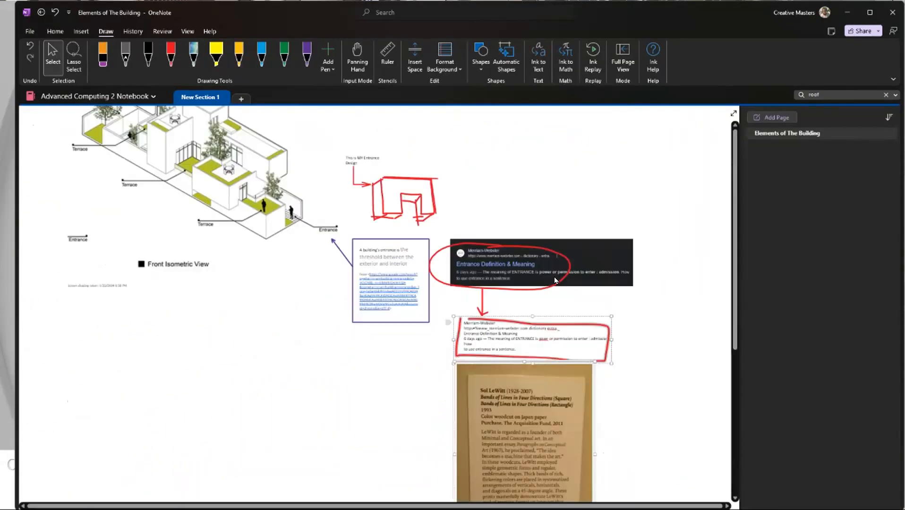
pyautogui.click(671, 462)
pyautogui.scroll(-7, 506, 378)
pyautogui.scroll(6, 501, 370)
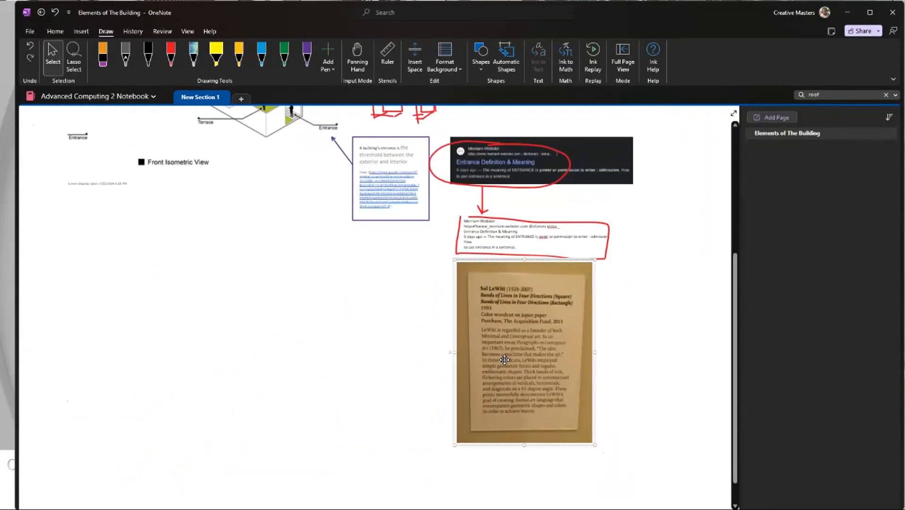
pyautogui.moveTo(486, 374); pyautogui.dragTo(323, 379)
# Step: Copy the text from the Sol LeWitt picture and paste it into the empty space beside the photo
pyautogui.keyDown('ctrl'); pyautogui.scroll(2, 320, 329); pyautogui.keyUp('ctrl')
pyautogui.keyDown('ctrl'); pyautogui.scroll(2, 320, 328); pyautogui.keyUp('ctrl')
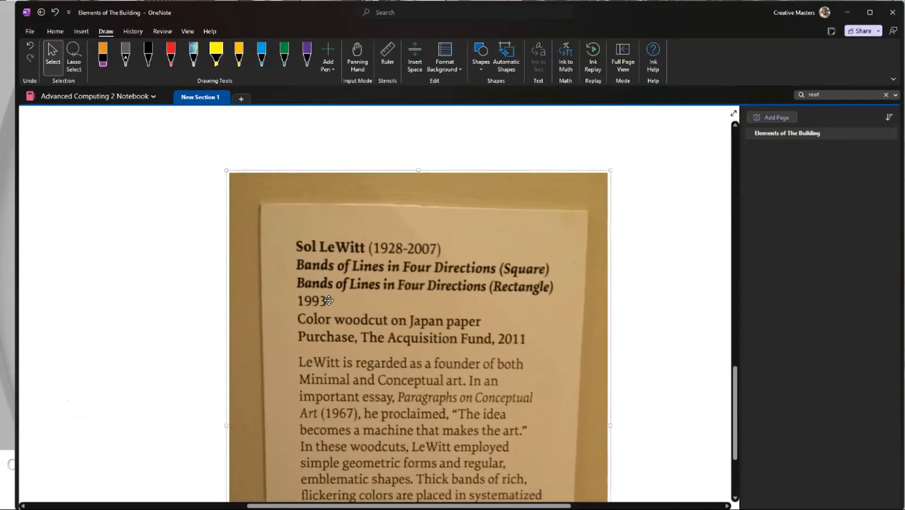
pyautogui.rightClick(358, 270)
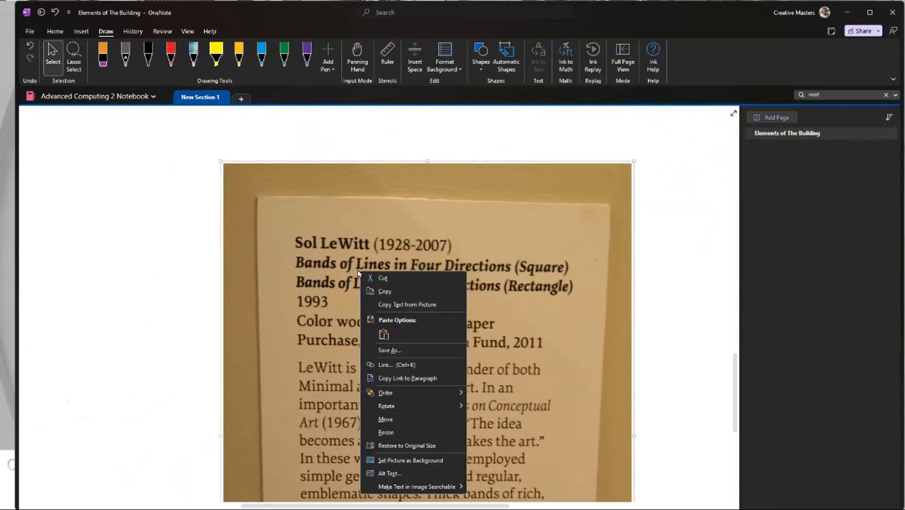
pyautogui.click(401, 305)
pyautogui.keyDown('ctrl'); pyautogui.scroll(-4, 340, 307); pyautogui.keyUp('ctrl')
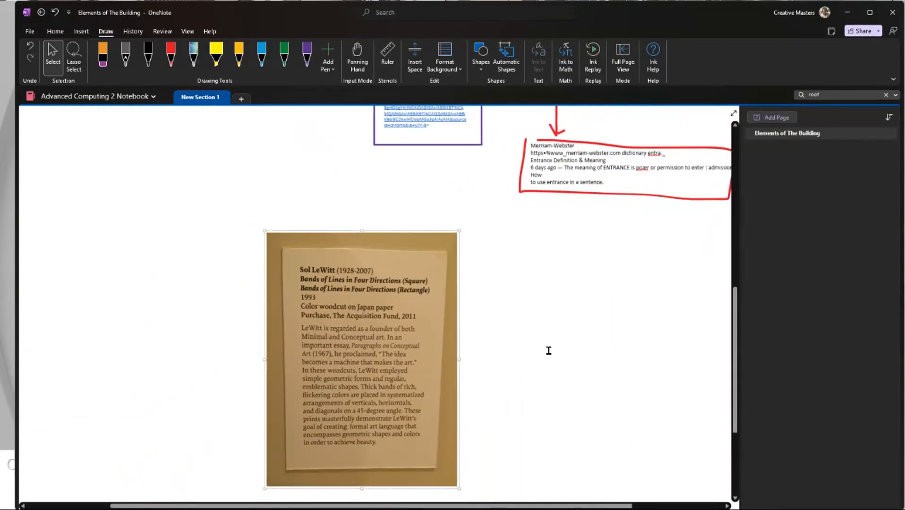
pyautogui.click(547, 349)
pyautogui.hotkey('ctrl', 'v')
pyautogui.moveTo(592, 320); pyautogui.dragTo(533, 251)
pyautogui.keyDown('ctrl'); pyautogui.scroll(1, 548, 355); pyautogui.keyUp('ctrl')
pyautogui.keyDown('ctrl'); pyautogui.scroll(5, 548, 355); pyautogui.keyUp('ctrl')
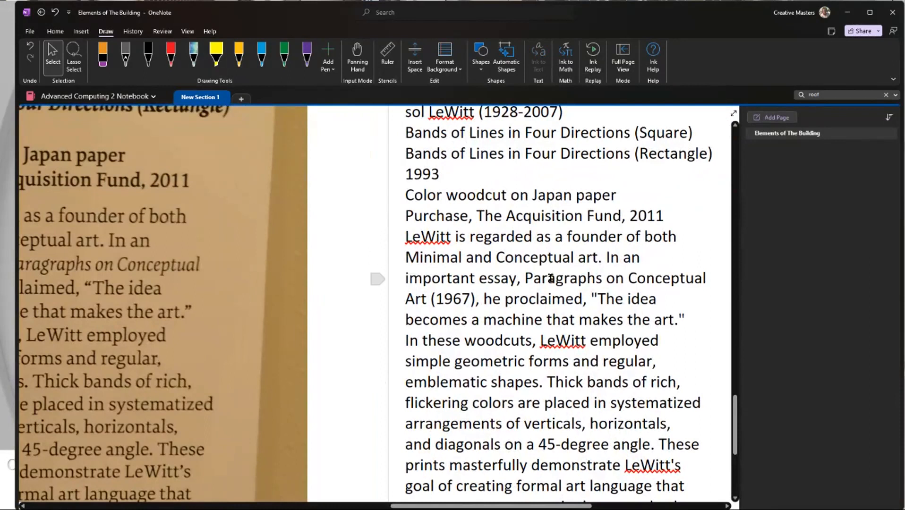
pyautogui.keyDown('ctrl'); pyautogui.scroll(-6, 572, 251); pyautogui.keyUp('ctrl')
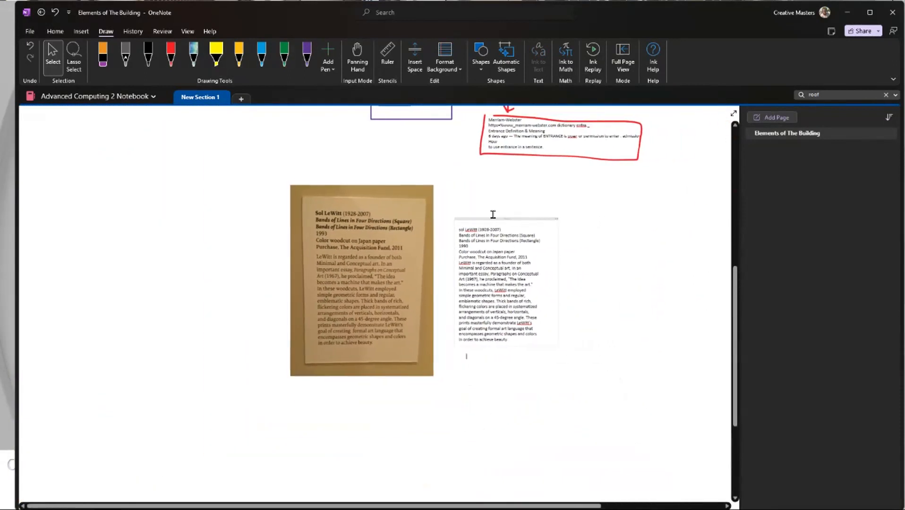
# Step: Shift the extracted text block and the Sol LeWitt photo to the right so the photo sits beneath the red-boxed text
pyautogui.moveTo(493, 213); pyautogui.dragTo(637, 236)
pyautogui.click(401, 233)
pyautogui.moveTo(401, 233); pyautogui.dragTo(562, 228)
pyautogui.keyDown('ctrl'); pyautogui.scroll(4, 641, 289); pyautogui.keyUp('ctrl')
pyautogui.scroll(-3, 411, 358)
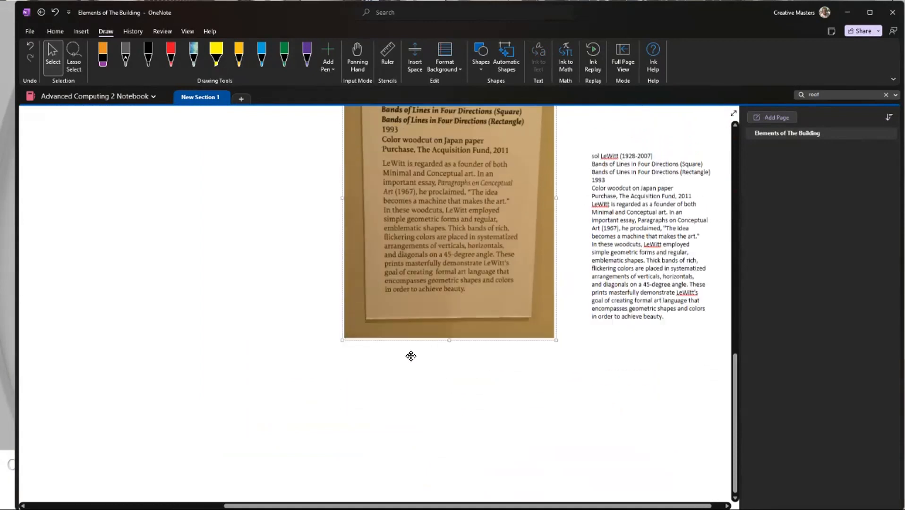
pyautogui.keyDown('ctrl'); pyautogui.scroll(-4, 411, 358); pyautogui.keyUp('ctrl')
pyautogui.scroll(3, 520, 352)
pyautogui.click(627, 436)
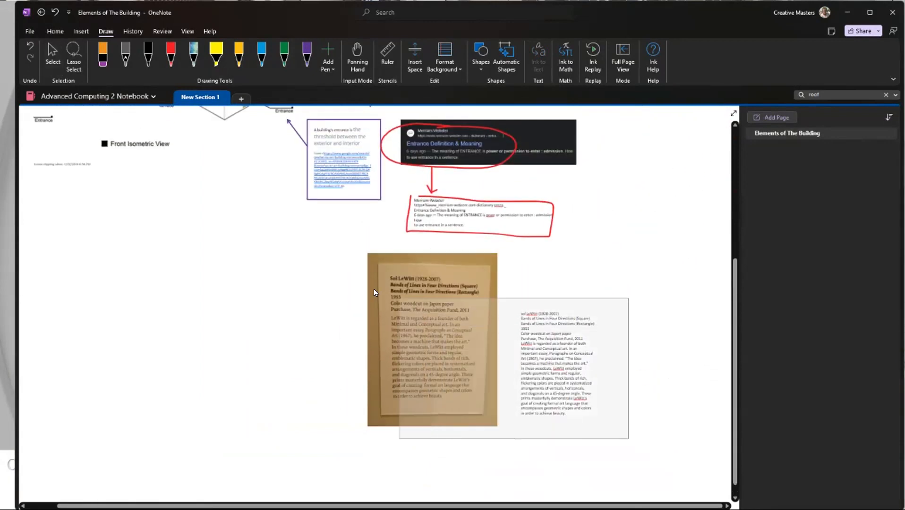
# Step: Move the extracted LeWitt text block farther from the photo to leave a gap between them
pyautogui.moveTo(334, 252); pyautogui.dragTo(640, 385)
pyautogui.moveTo(562, 303); pyautogui.dragTo(570, 296)
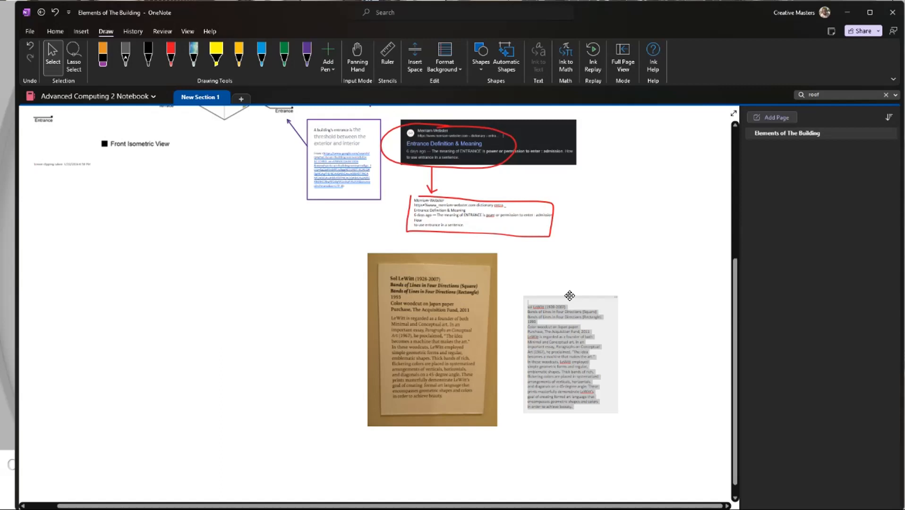
pyautogui.click(541, 271)
pyautogui.scroll(3, 457, 352)
pyautogui.scroll(-3, 460, 360)
pyautogui.press('alt')
pyautogui.press('alt')
pyautogui.moveTo(564, 296); pyautogui.dragTo(617, 297)
# Step: Add the note "Captured text from this image" in the gap between the Sol LeWitt photo and the extracted text
pyautogui.scroll(5, 540, 338)
pyautogui.scroll(-6, 537, 347)
pyautogui.scroll(4, 538, 348)
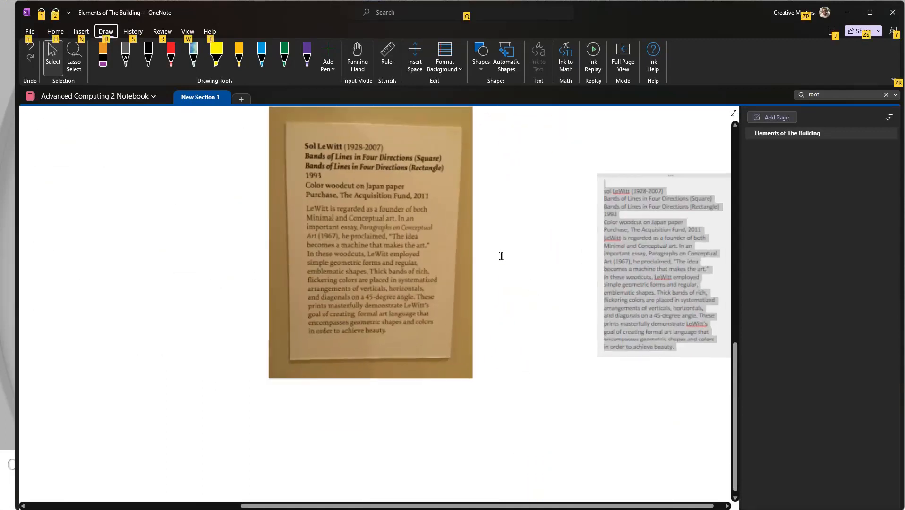
pyautogui.write('c')
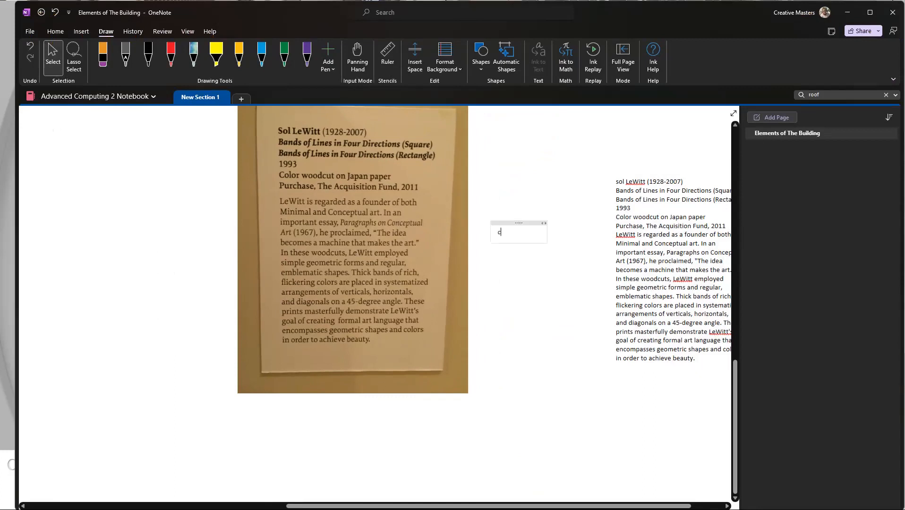
pyautogui.write('aptured text from this image')
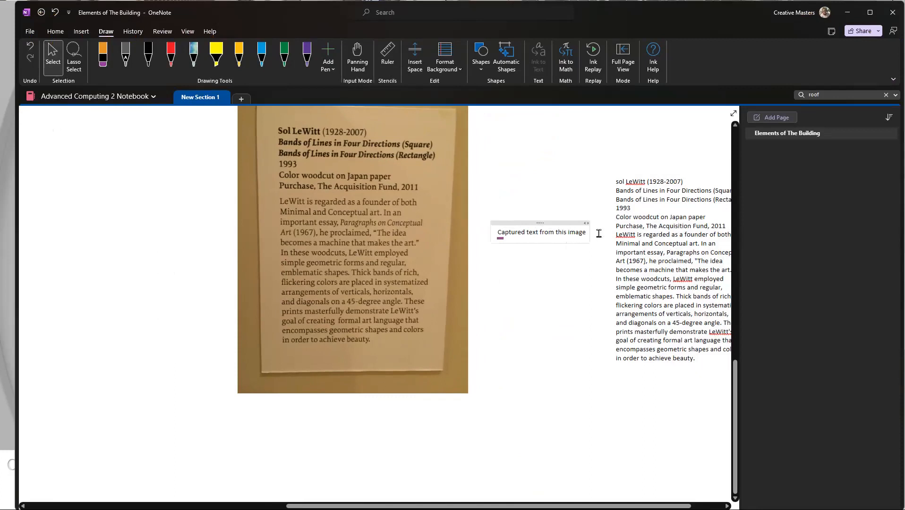
# Step: Narrow the note so it wraps onto two lines and move it midway between the photo and the extracted text
pyautogui.moveTo(591, 237); pyautogui.dragTo(547, 239)
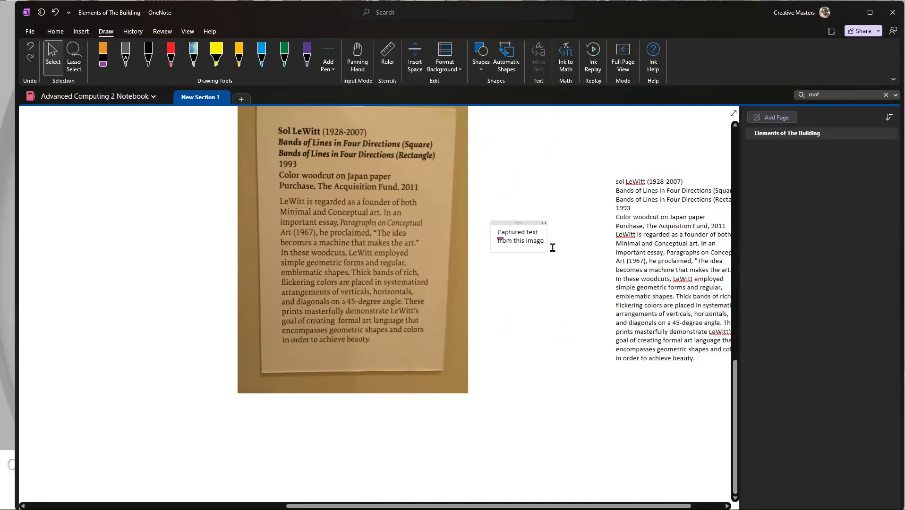
pyautogui.moveTo(530, 224); pyautogui.dragTo(554, 212)
pyautogui.scroll(3, 545, 318)
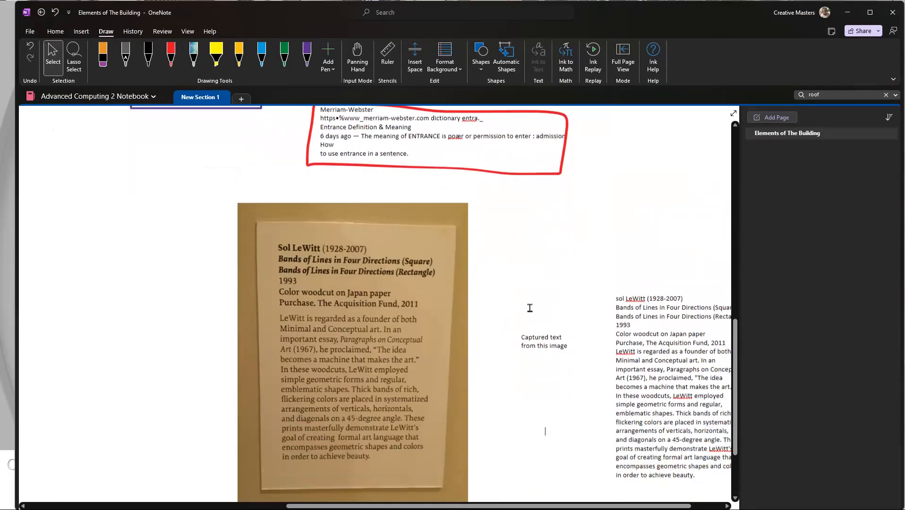
# Step: Draw a straight red arrow from the Sol LeWitt photo to the "Captured text from this image" note
pyautogui.click(446, 325)
pyautogui.click(504, 234)
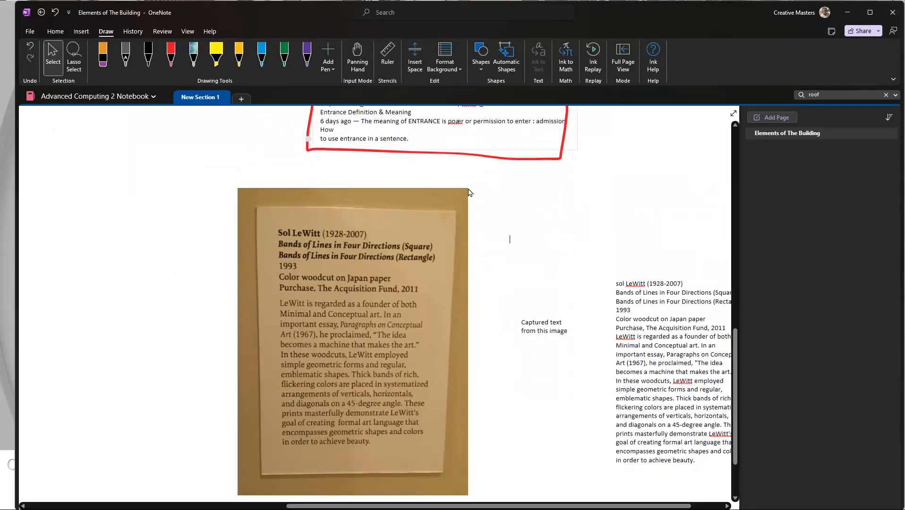
pyautogui.click(481, 66)
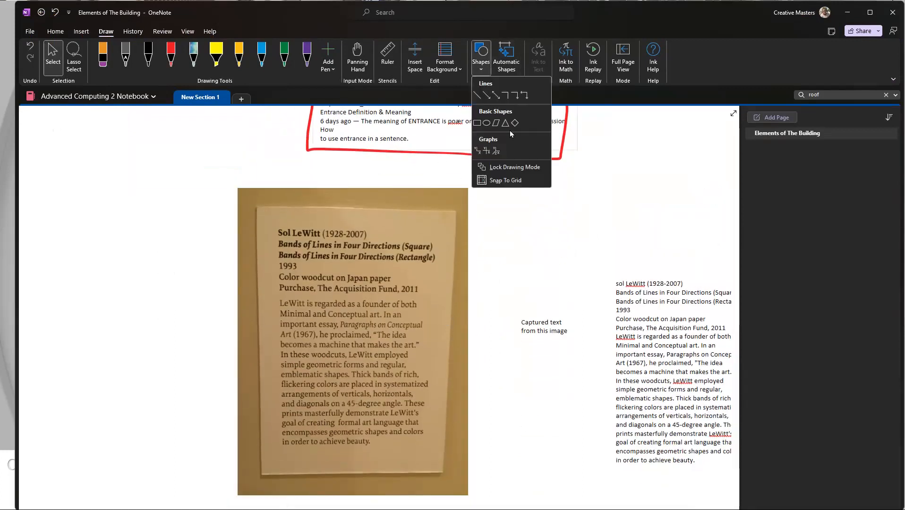
pyautogui.click(493, 96)
pyautogui.moveTo(462, 330); pyautogui.dragTo(516, 325)
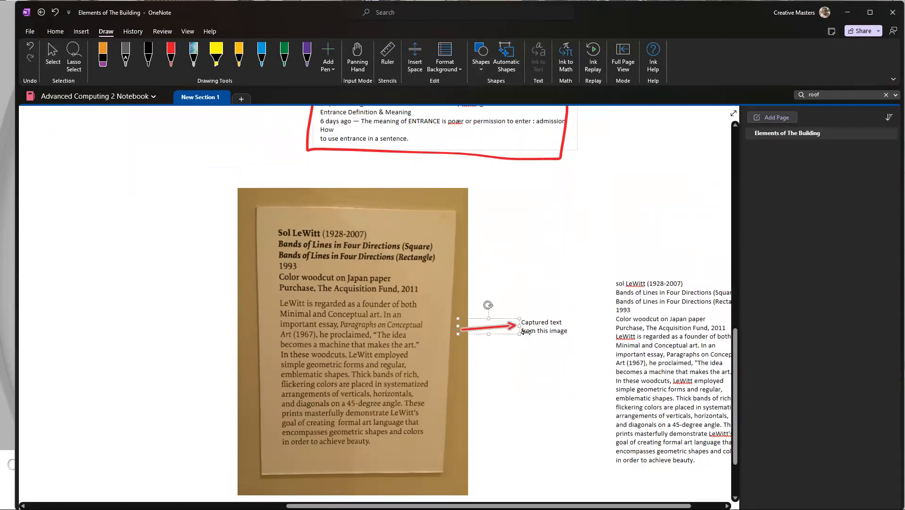
# Step: Duplicate the red arrow and place the copy between the note and the extracted LeWitt text
pyautogui.hotkey('ctrl', 'c')
pyautogui.hotkey('ctrl', 'v')
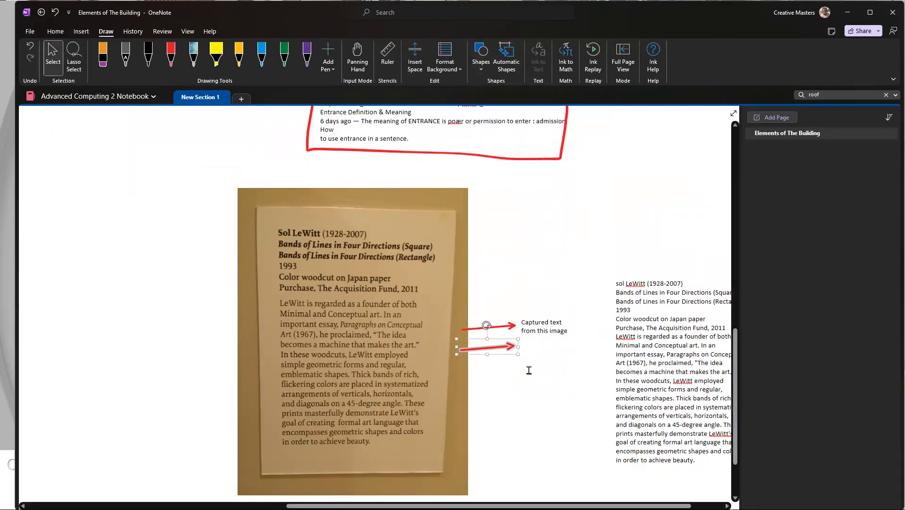
pyautogui.moveTo(497, 353); pyautogui.dragTo(605, 330)
pyautogui.click(586, 366)
# Step: Move the Sol LeWitt photo, arrows, note and extracted text together to the far side of the Merriam-Webster clipping
pyautogui.scroll(-6, 586, 366)
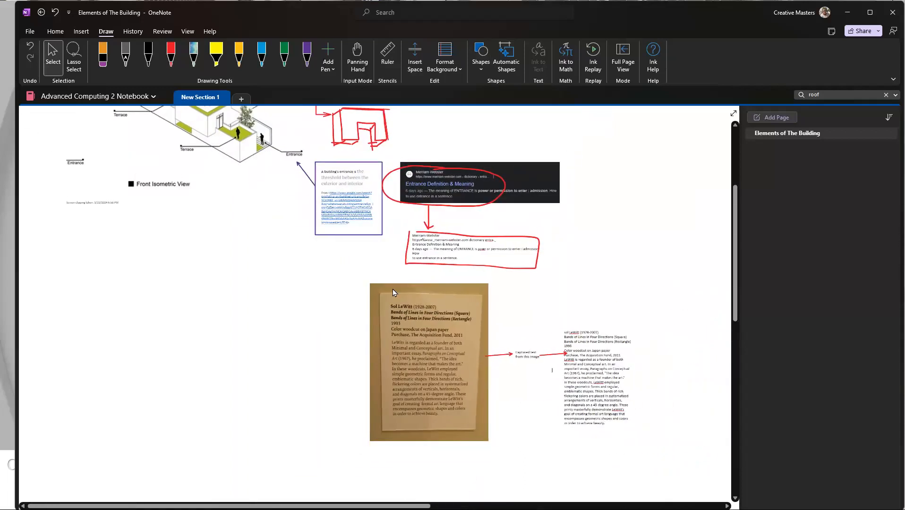
pyautogui.moveTo(460, 384); pyautogui.dragTo(711, 227)
pyautogui.scroll(-5, 424, 369)
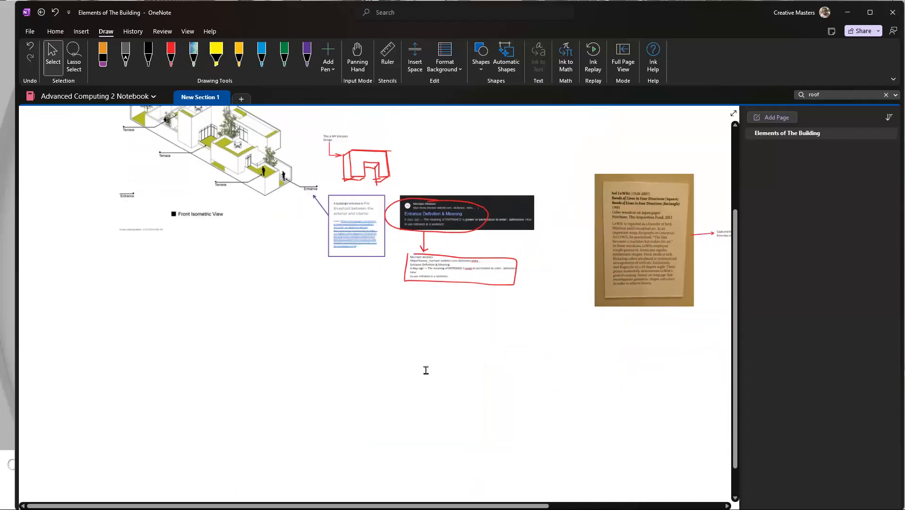
pyautogui.scroll(-5, 238, 327)
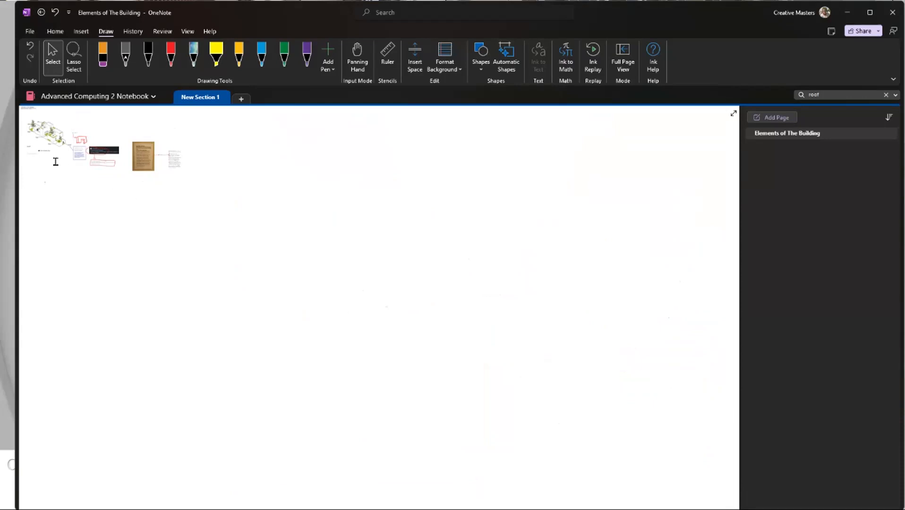
pyautogui.scroll(5, 56, 162)
pyautogui.scroll(-3, 140, 201)
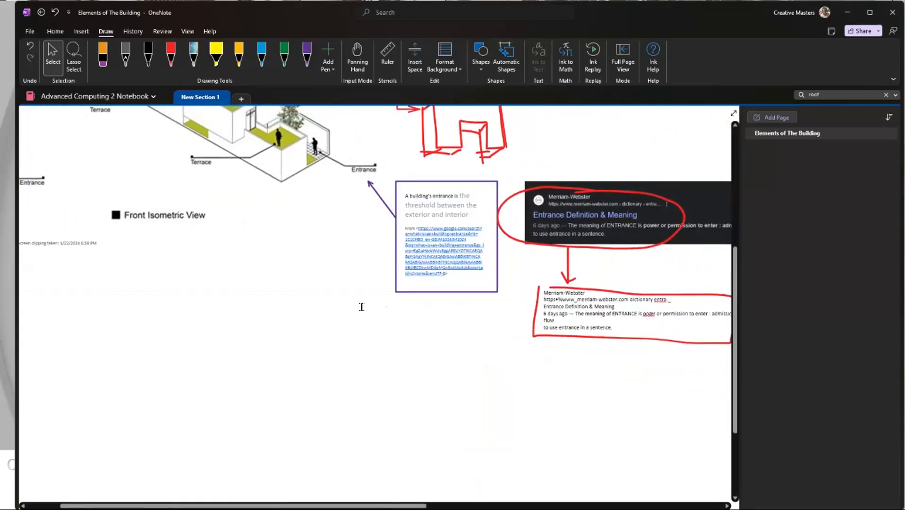
pyautogui.hscroll(3, 348, 315)
pyautogui.scroll(5, 317, 338)
pyautogui.scroll(-3, 311, 317)
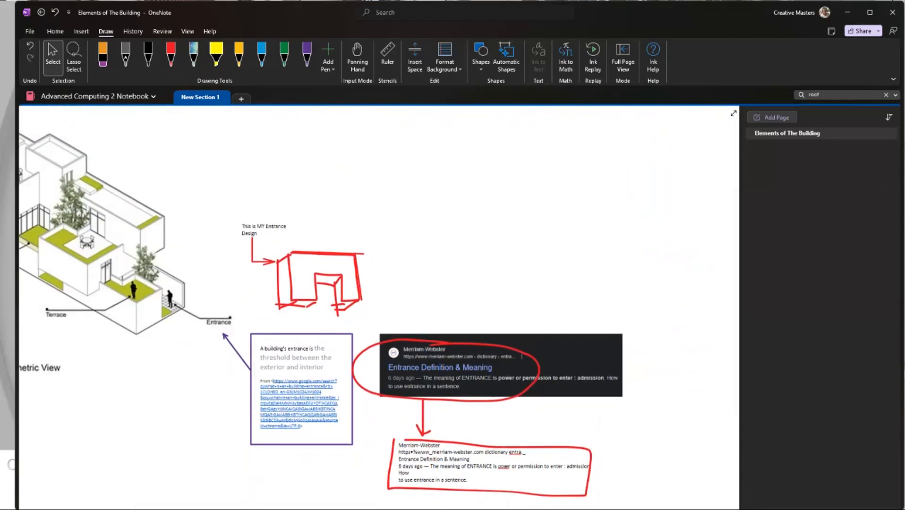
# Step: Switch to the Miro class whiteboard and highlight the "Video (Link)" and "Video (embedded)" topics in turn
pyautogui.hotkey('alt', 'Tab')
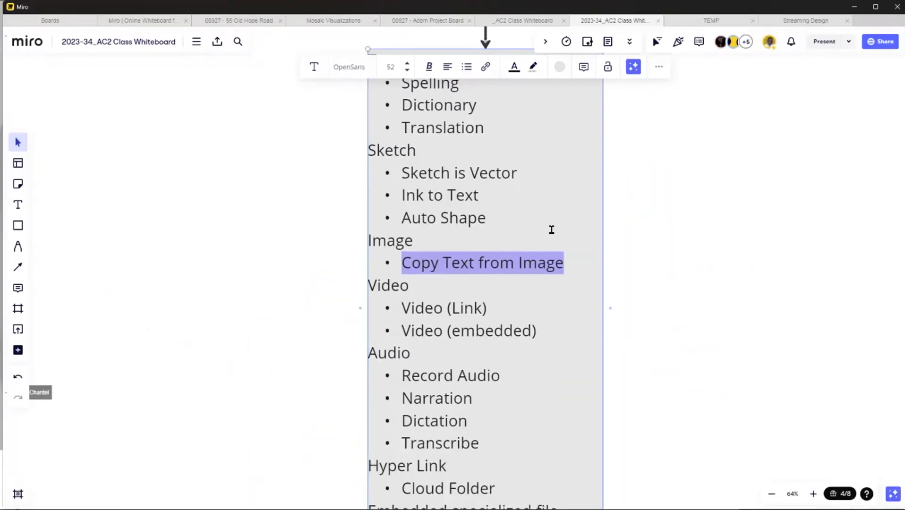
pyautogui.moveTo(488, 310); pyautogui.dragTo(406, 314)
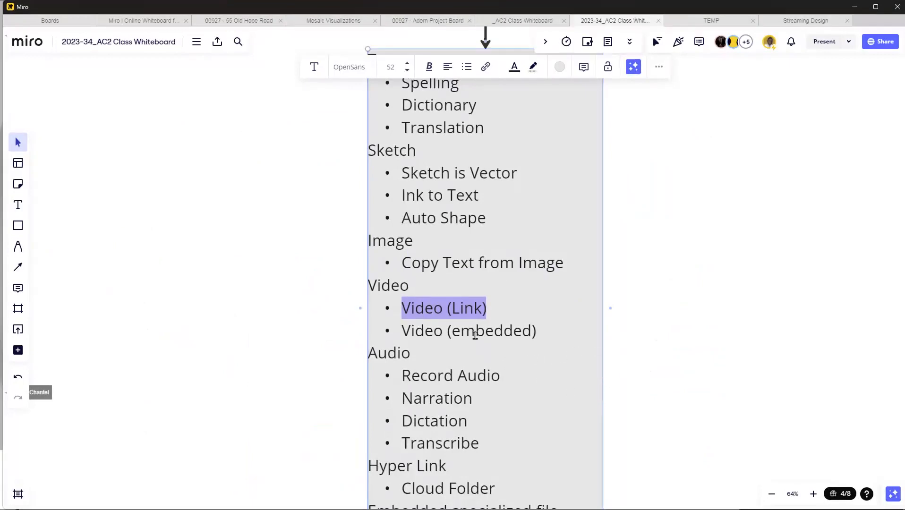
pyautogui.click(488, 302)
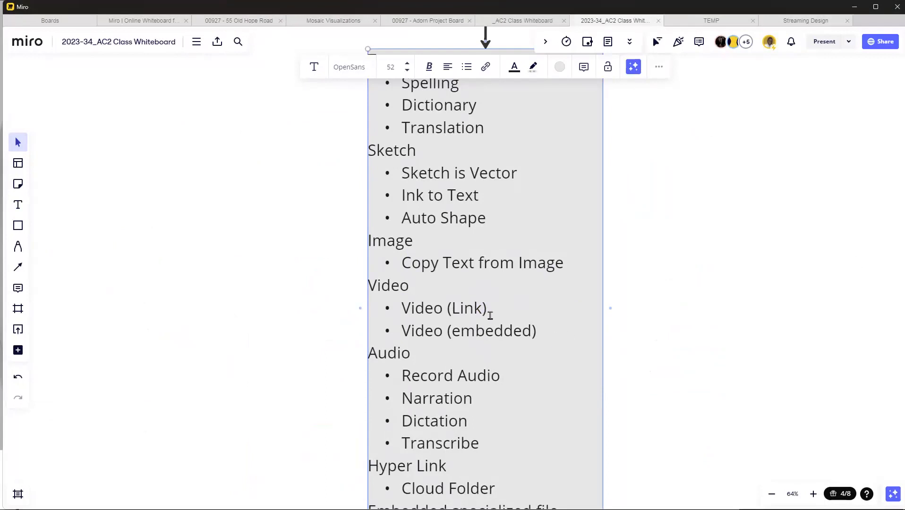
pyautogui.moveTo(546, 331); pyautogui.dragTo(400, 335)
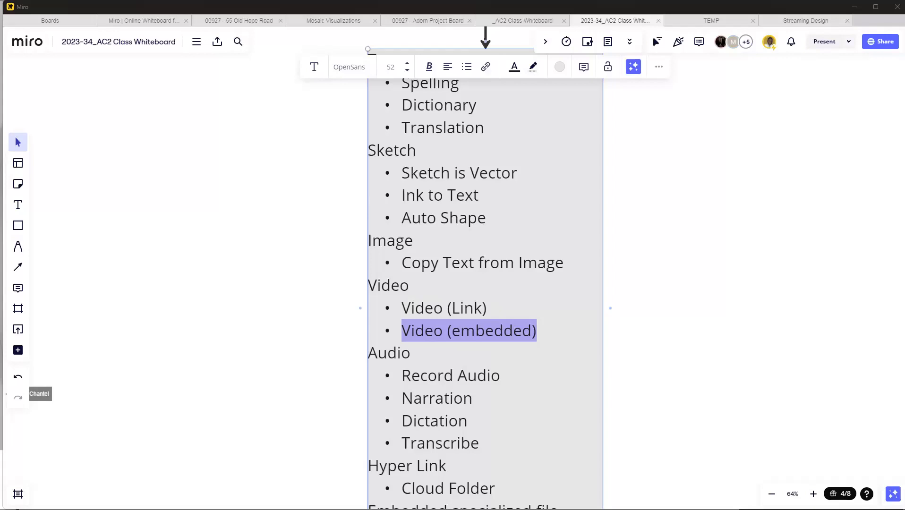
# Step: Bring up the YouTube search results on building entrances and open the "TOP! MODERN HOME ENTRANCE DESIGNS" video
pyautogui.moveTo(690, 79); pyautogui.dragTo(746, 54)
pyautogui.scroll(-2, 634, 255)
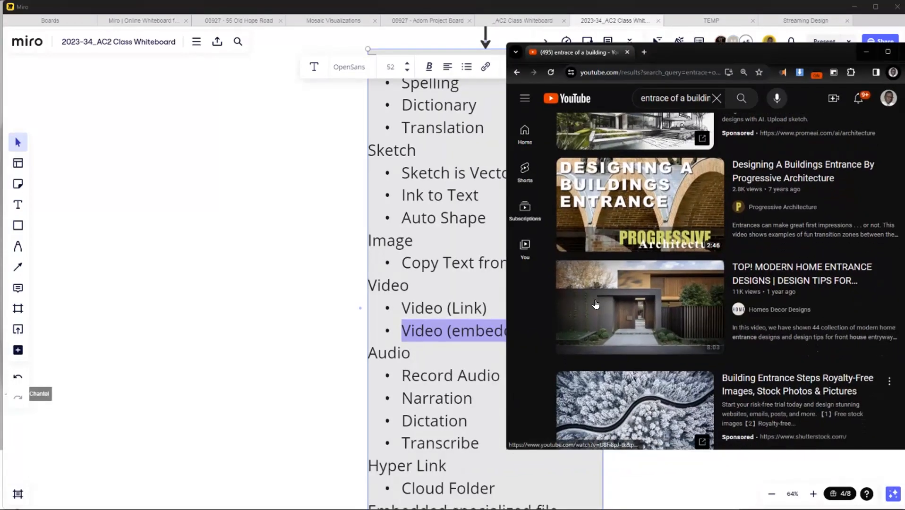
pyautogui.moveTo(634, 255)
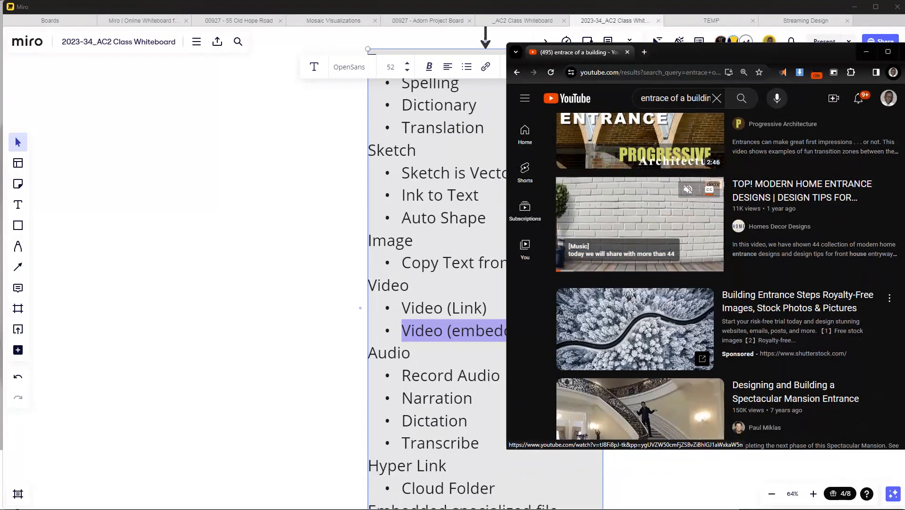
pyautogui.scroll(1, 681, 274)
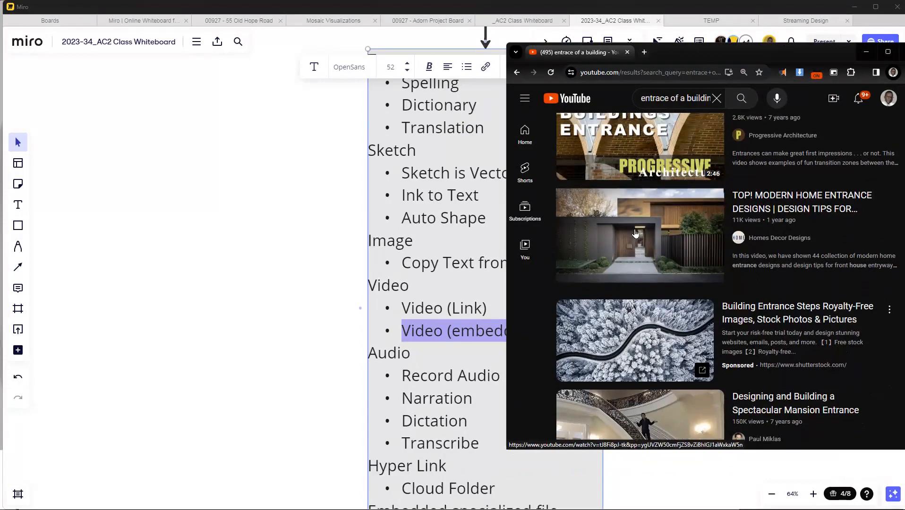
pyautogui.click(647, 259)
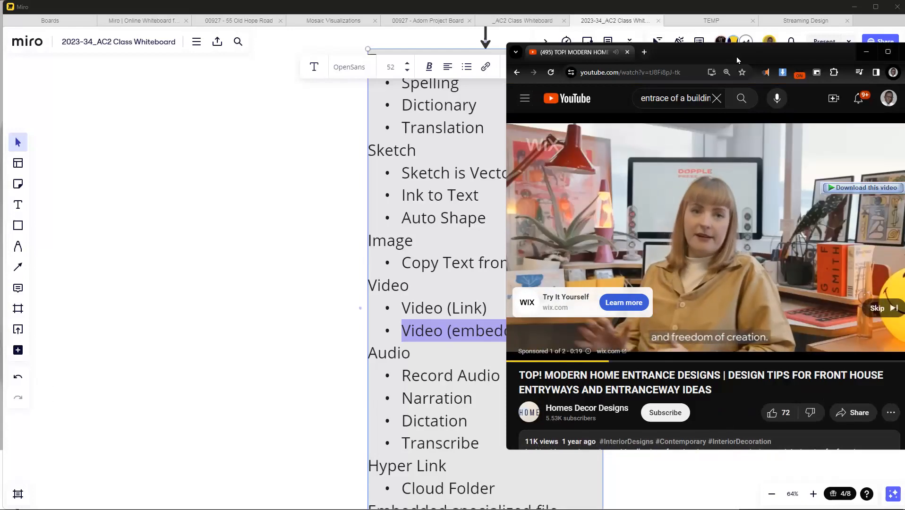
# Step: Skip the advertisement, then jump ahead in the home entrance video and pause it at 1:45
pyautogui.click(882, 306)
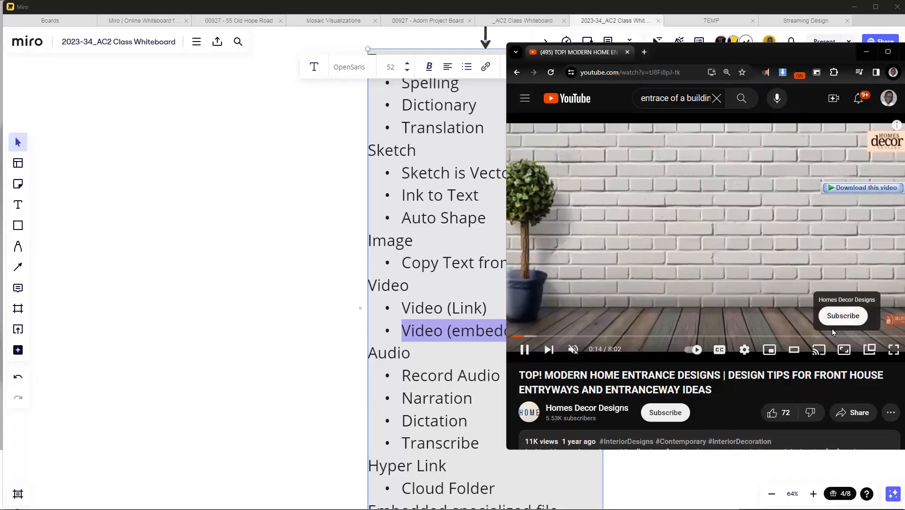
pyautogui.click(595, 338)
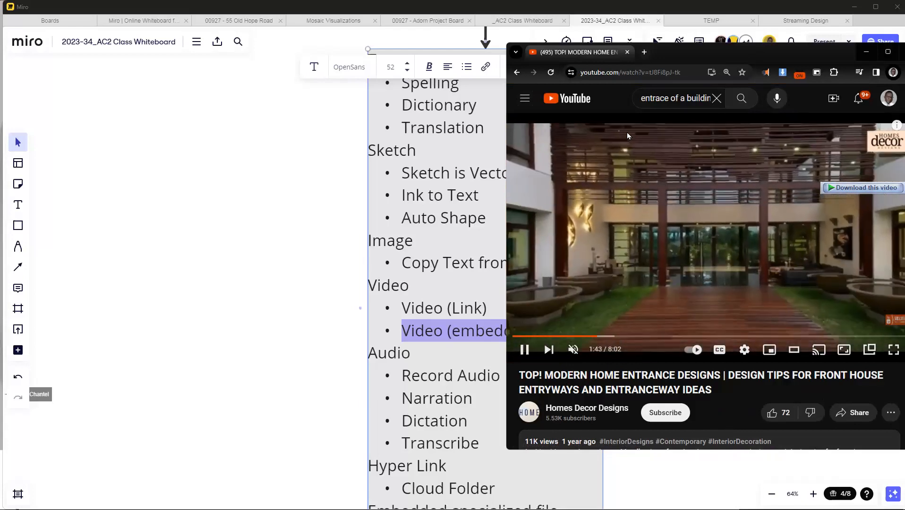
pyautogui.click(592, 279)
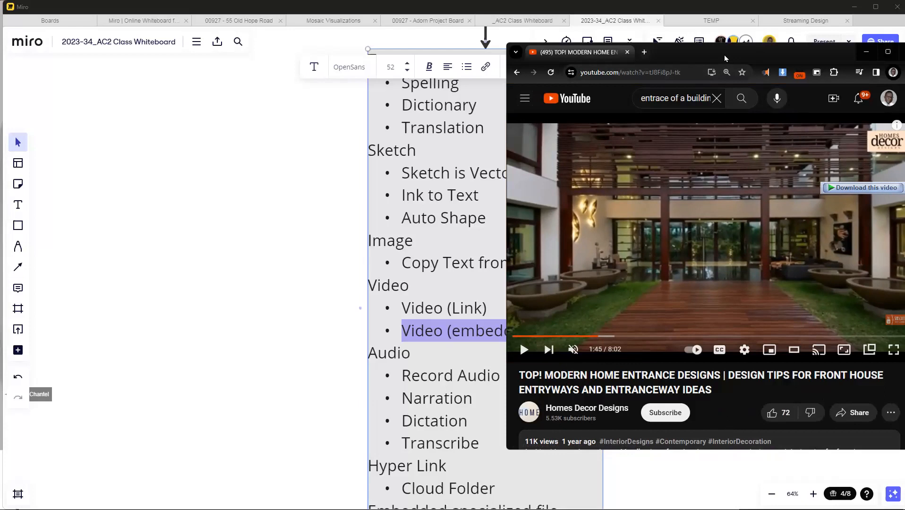
# Step: Switch to OneNote, embed the "TOP! MODERN HOME ENTRANCE DESIGNS" YouTube video above the Merriam-Webster clipping, and narrow its note container
pyautogui.moveTo(727, 58); pyautogui.dragTo(782, 220)
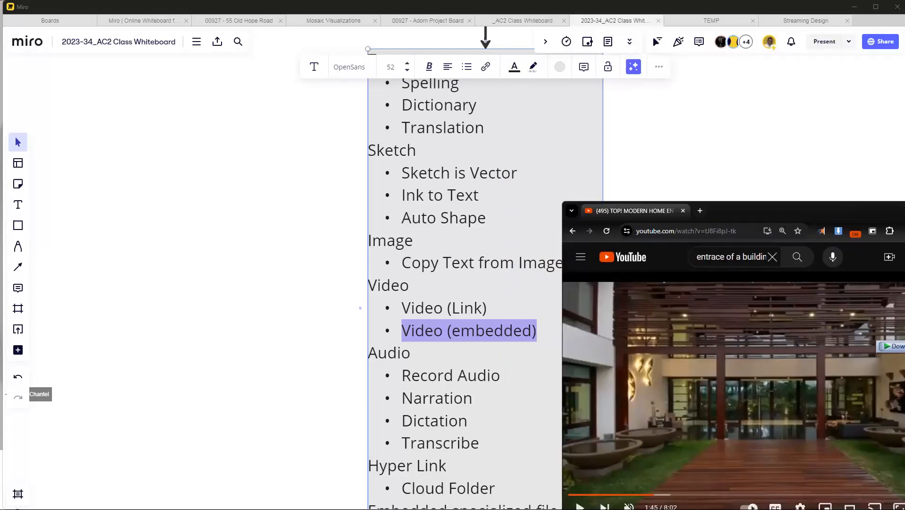
pyautogui.hotkey('alt', 'Tab')
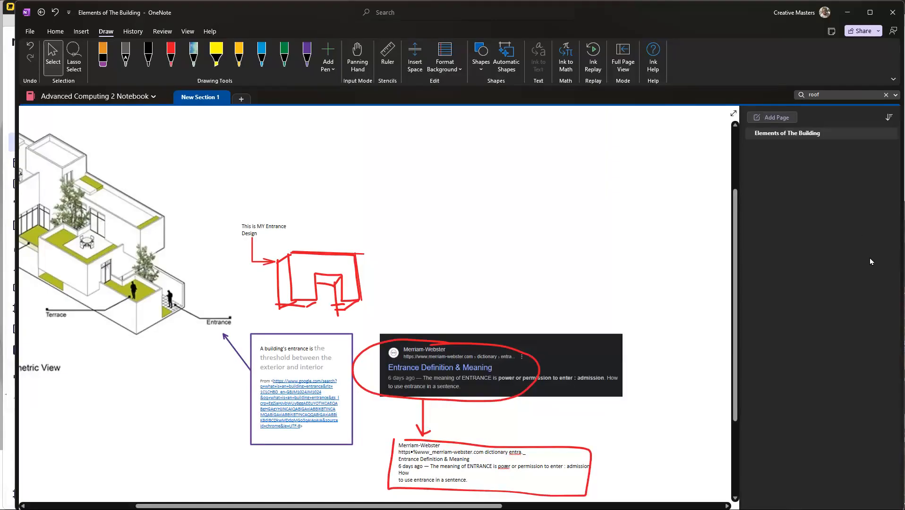
pyautogui.hotkey('alt', 'Tab')
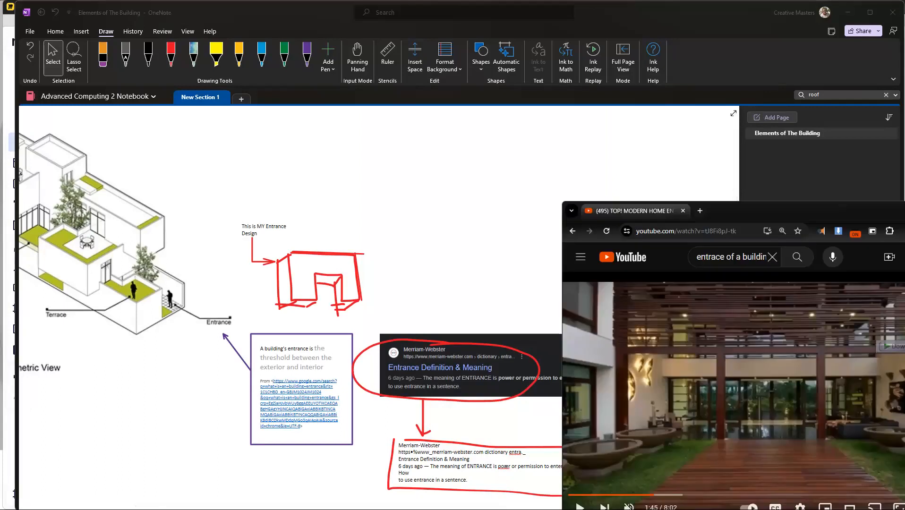
pyautogui.moveTo(703, 185); pyautogui.dragTo(615, 186)
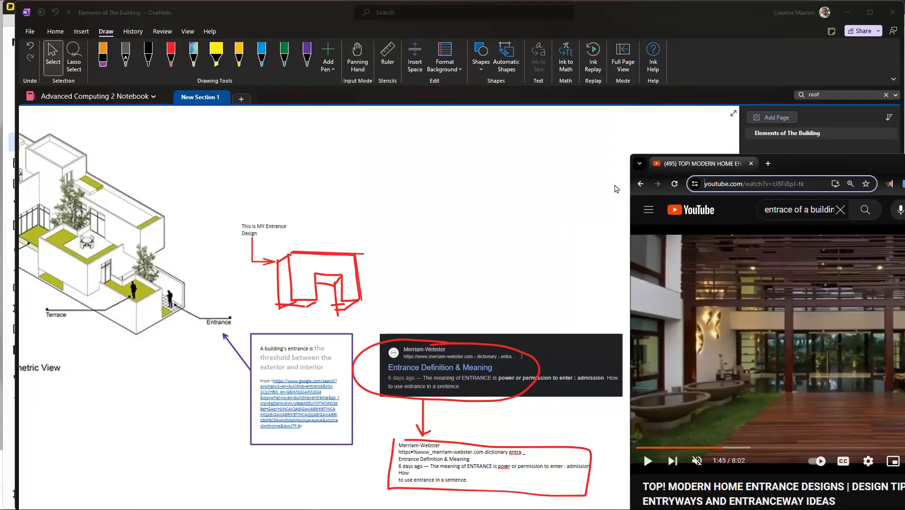
pyautogui.click(707, 184)
pyautogui.moveTo(695, 185); pyautogui.dragTo(473, 190)
pyautogui.click(458, 224)
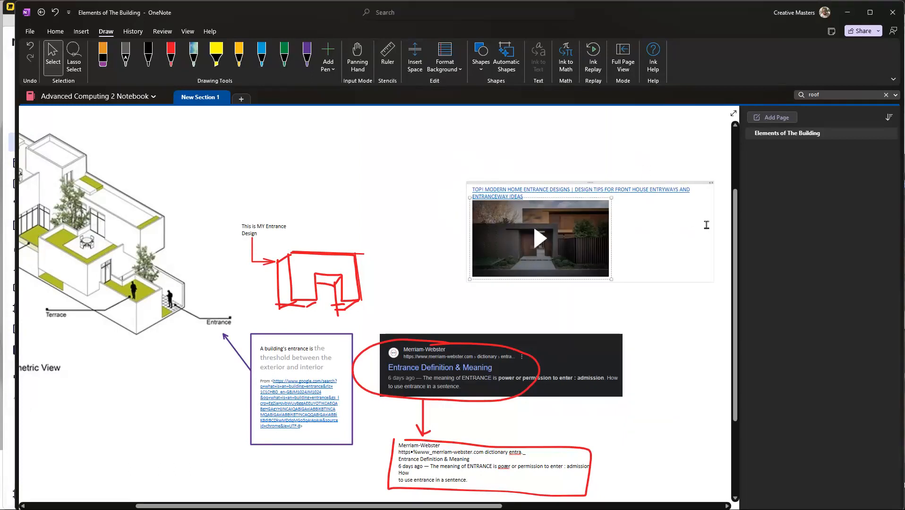
pyautogui.moveTo(712, 226); pyautogui.dragTo(458, 242)
pyautogui.scroll(3, 459, 242)
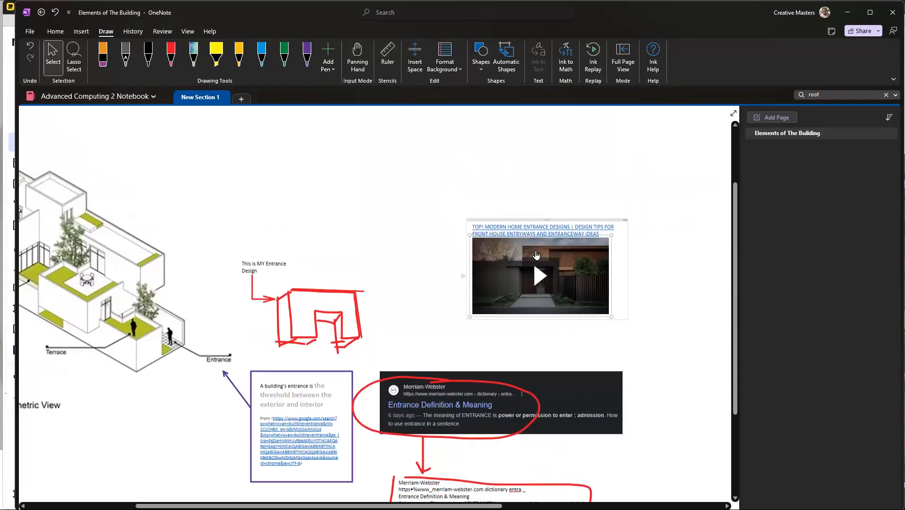
# Step: Play the embedded home entrance video inside the page and pause it at 0:05
pyautogui.click(575, 245)
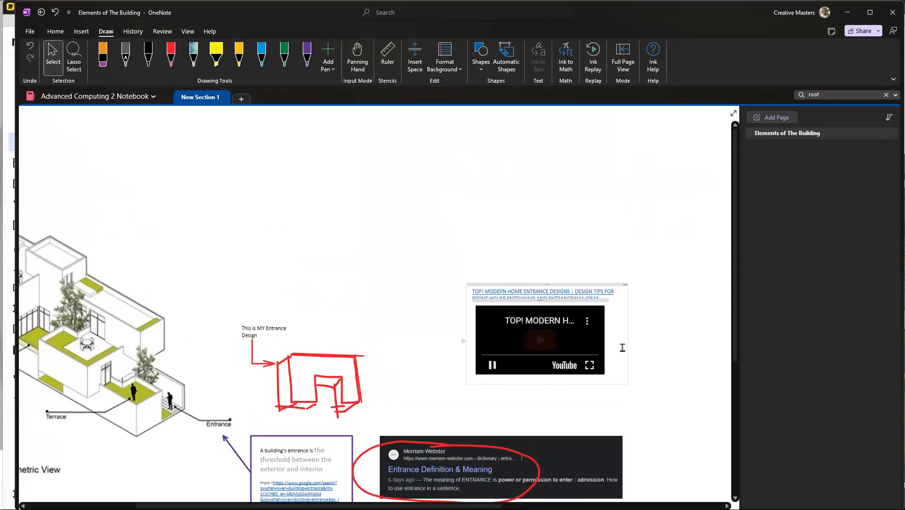
pyautogui.scroll(3, 588, 389)
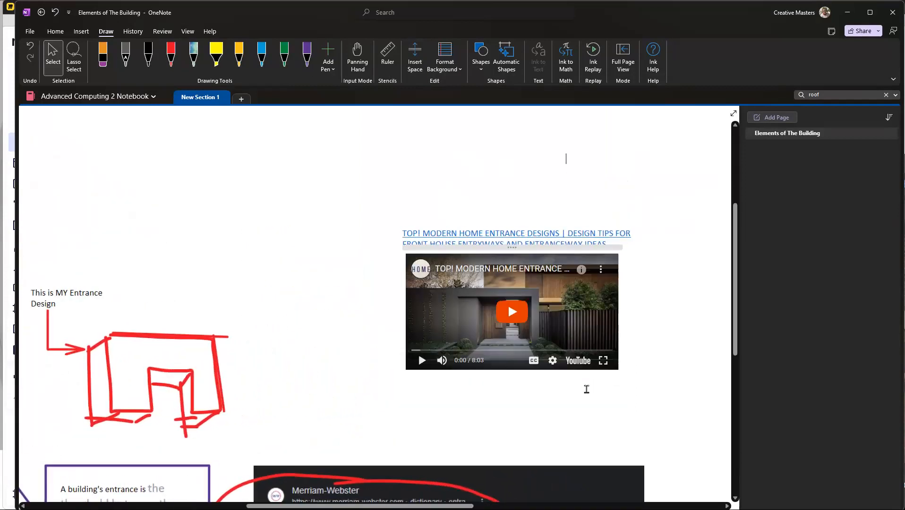
pyautogui.click(422, 361)
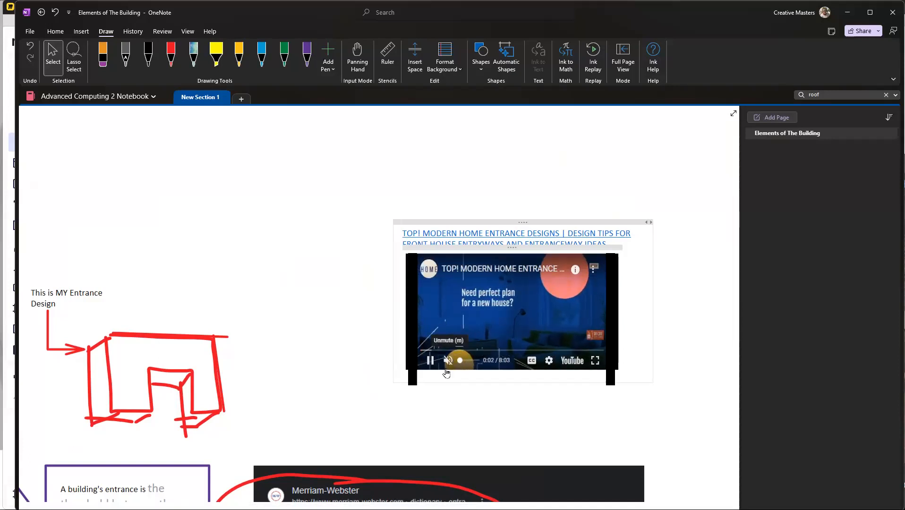
pyautogui.click(450, 410)
pyautogui.moveTo(478, 325)
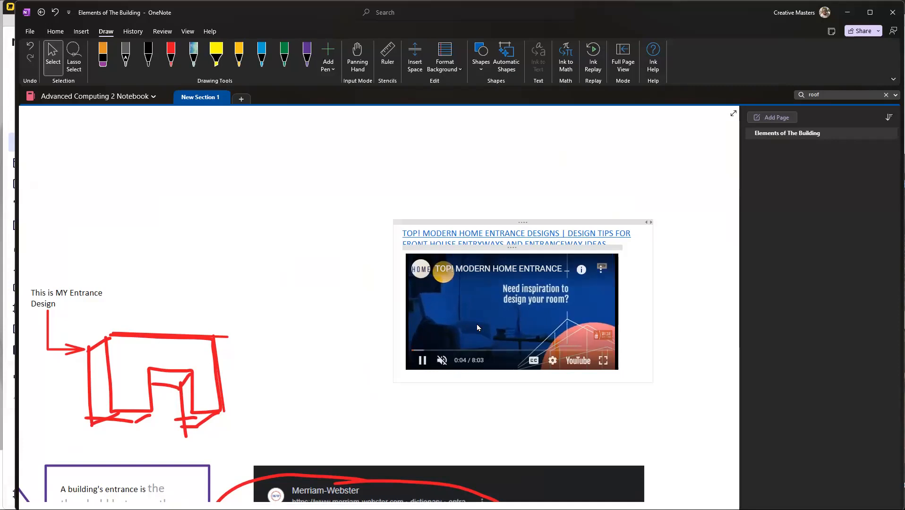
pyautogui.click(422, 361)
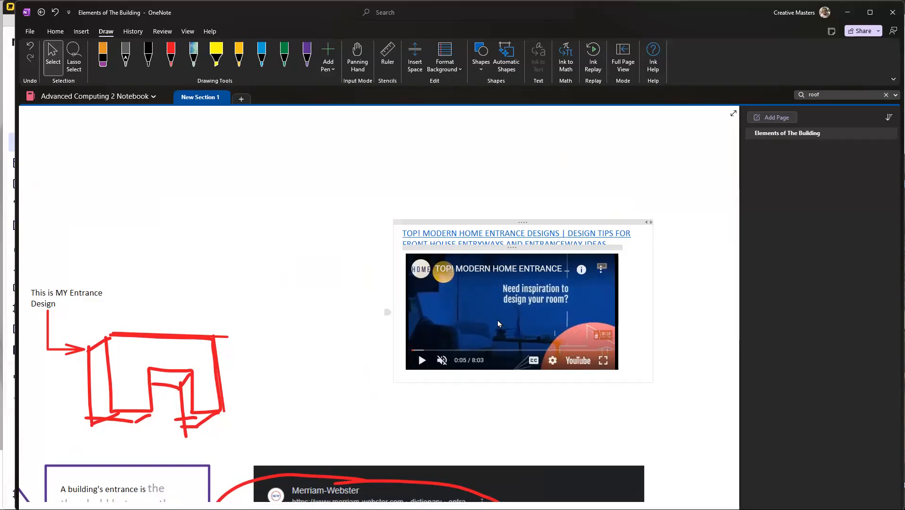
# Step: Bring the YouTube browser window back over the notes and jump the home entrance video to 4:18
pyautogui.click(477, 508)
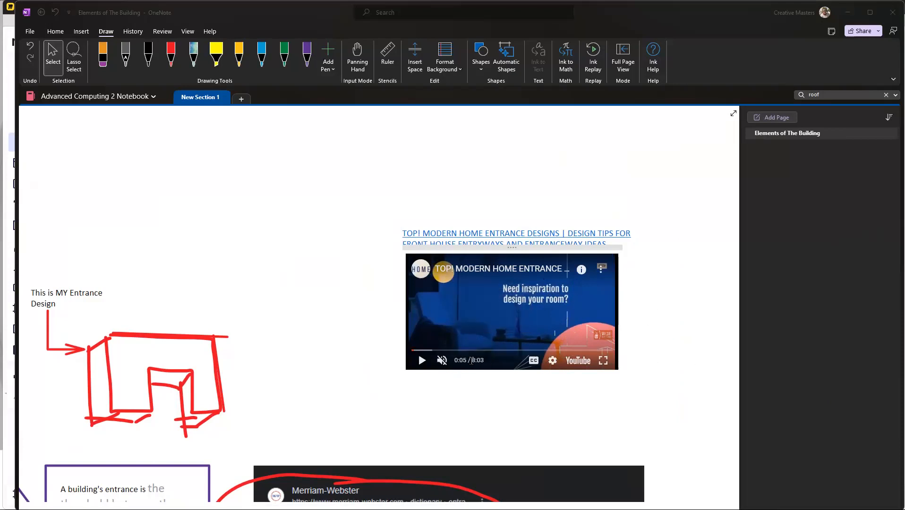
pyautogui.moveTo(904, 118); pyautogui.dragTo(700, 104)
pyautogui.moveTo(576, 382); pyautogui.dragTo(679, 382)
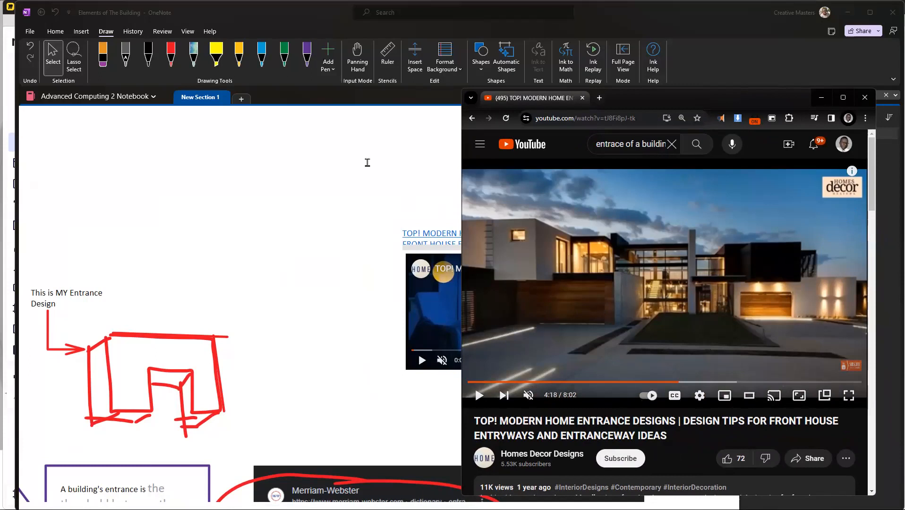
pyautogui.moveTo(679, 101); pyautogui.dragTo(705, 99)
pyautogui.click(824, 87)
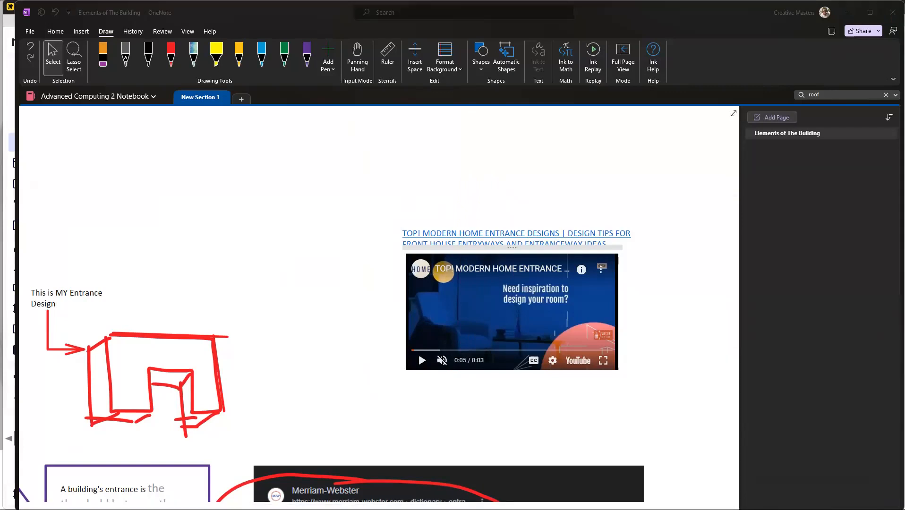
pyautogui.hotkey('alt', 'Tab')
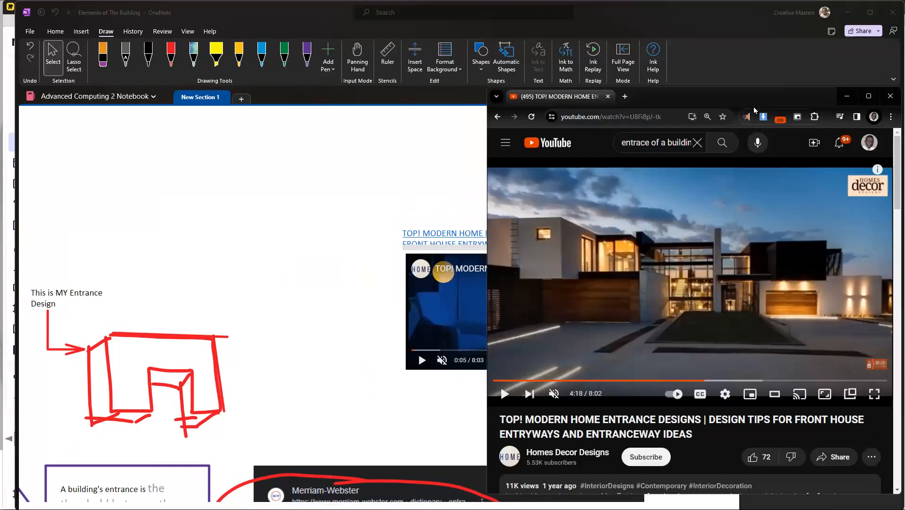
pyautogui.moveTo(780, 108); pyautogui.dragTo(764, 95)
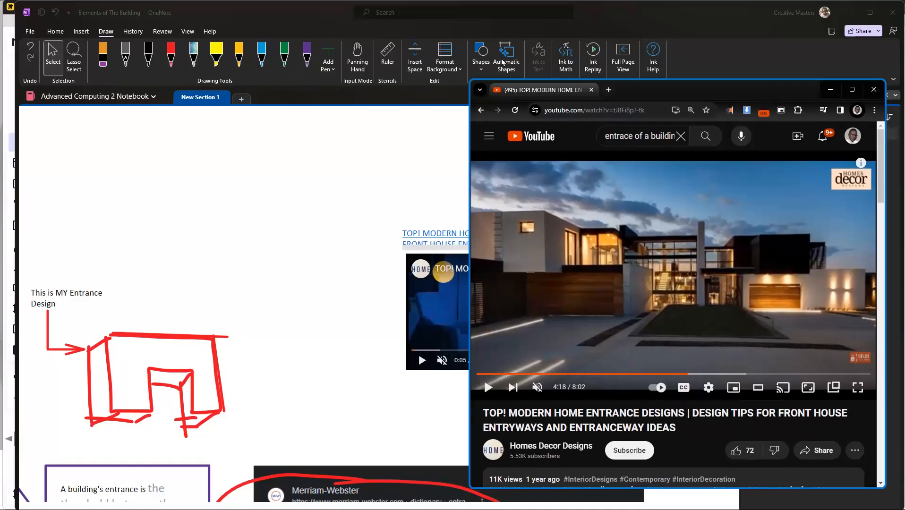
# Step: Insert a screen clipping of the modern house frame at 4:18 into the page and move the browser window out of the way
pyautogui.click(81, 34)
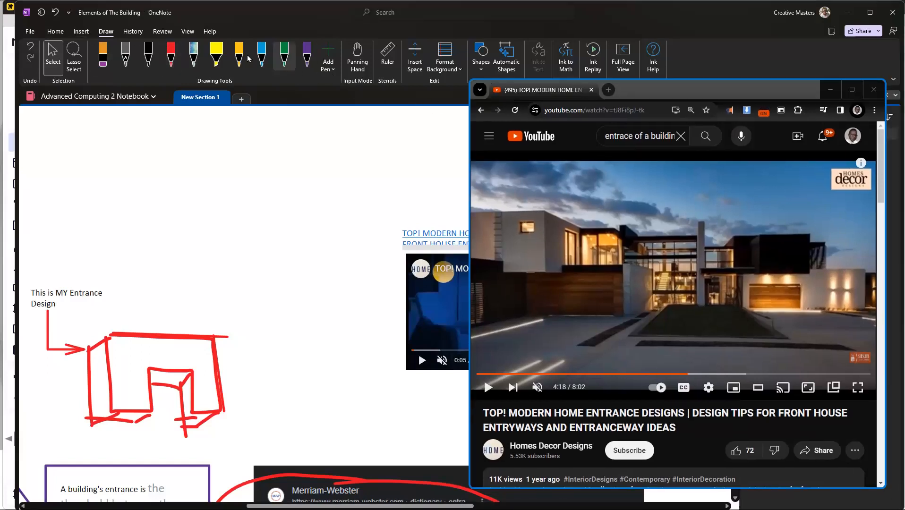
pyautogui.click(82, 32)
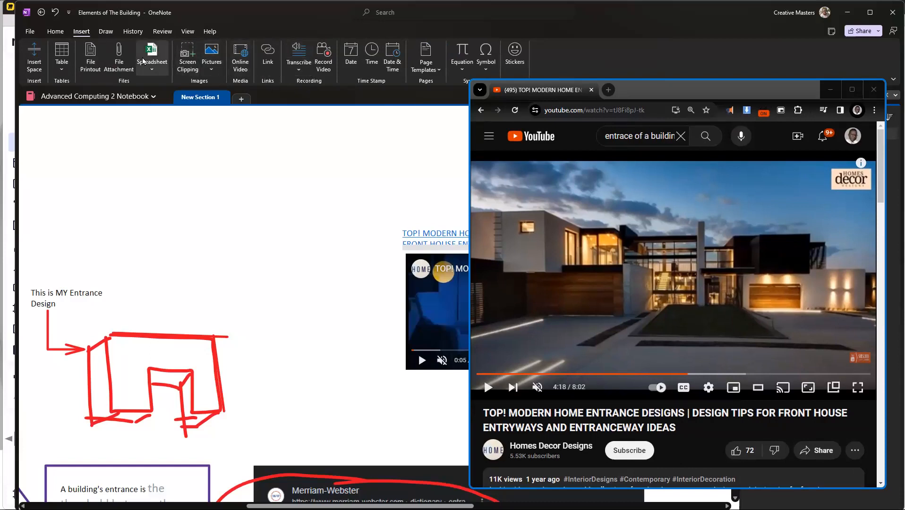
pyautogui.click(188, 53)
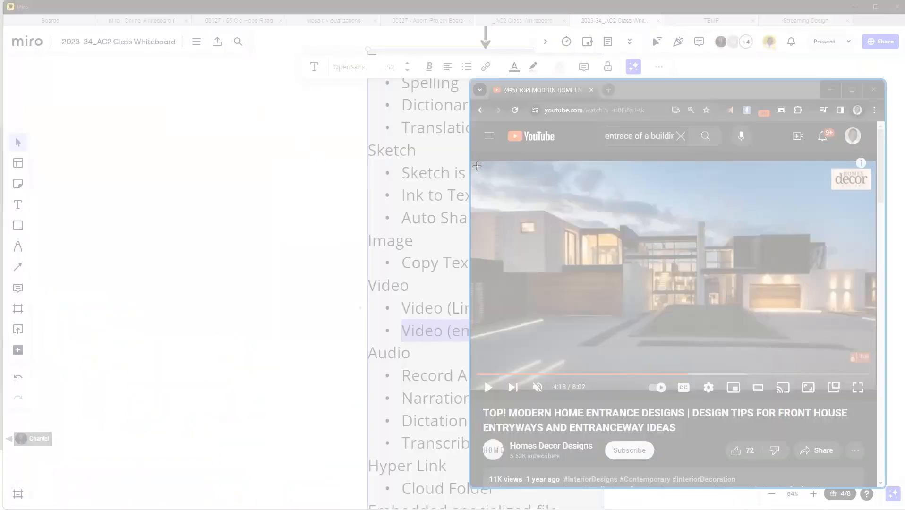
pyautogui.moveTo(477, 165); pyautogui.dragTo(813, 363)
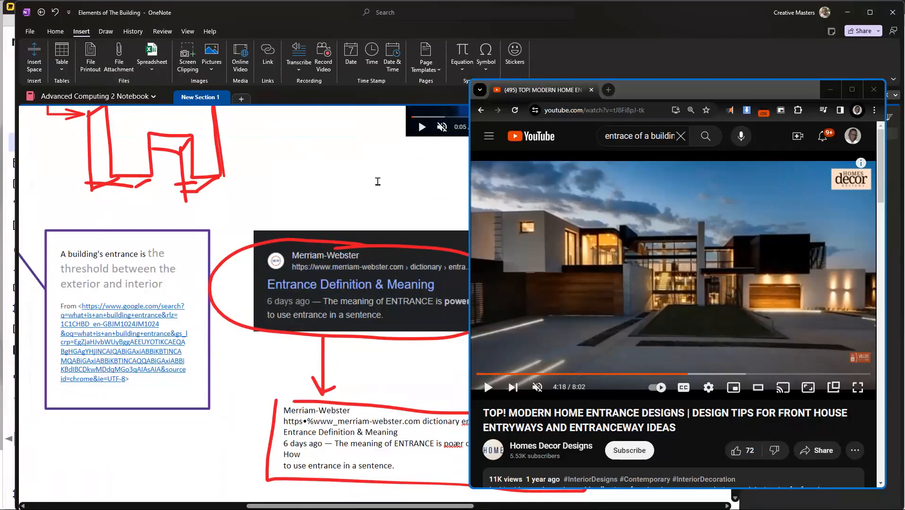
pyautogui.moveTo(833, 182); pyautogui.dragTo(904, 184)
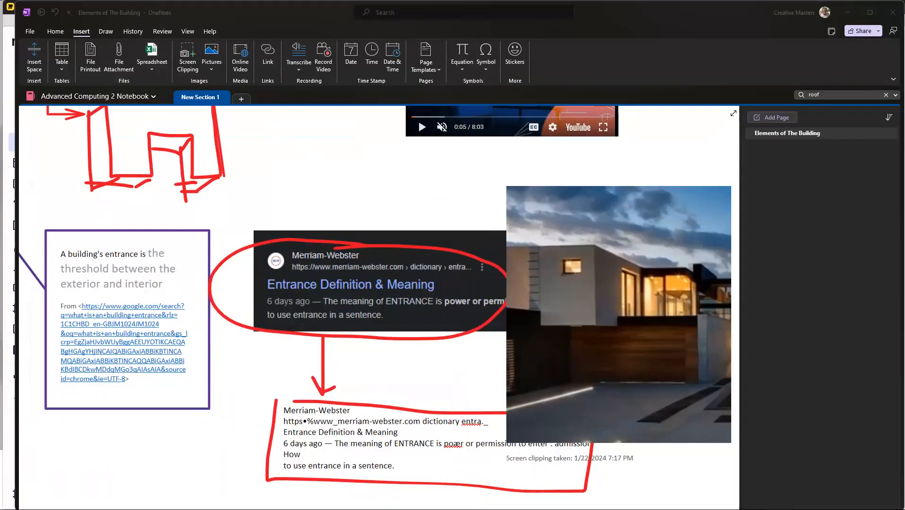
pyautogui.scroll(-5, 561, 316)
pyautogui.click(616, 322)
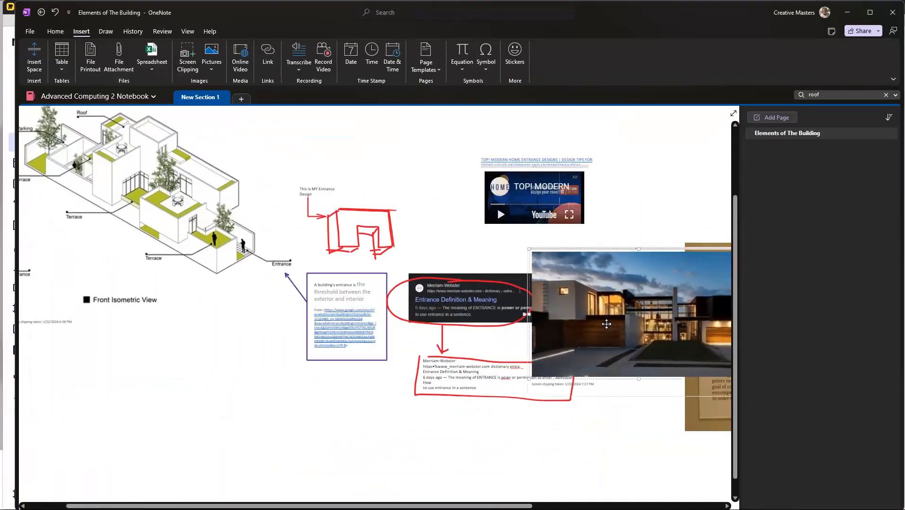
pyautogui.moveTo(615, 322); pyautogui.dragTo(659, 141)
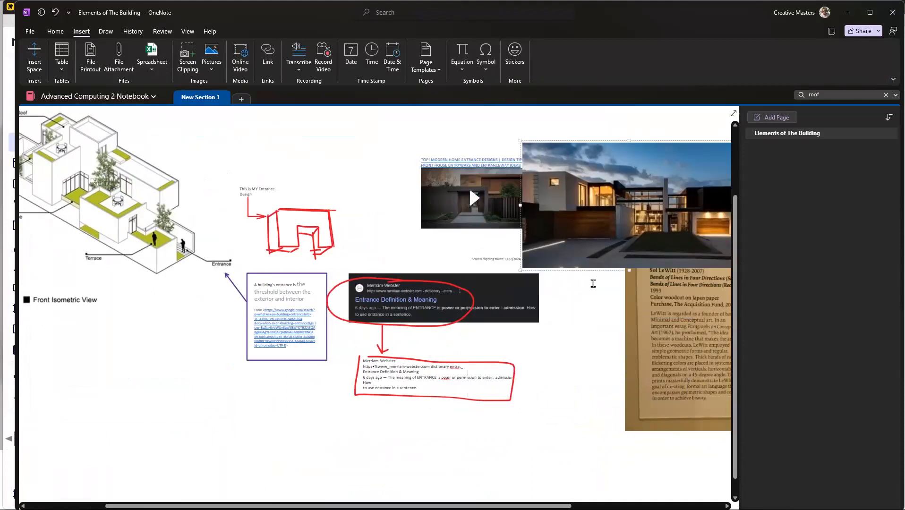
pyautogui.hotkey('ctrl', 'z')
# Step: Shrink the modern house clipping to less than half its width and move its container beside the embedded video
pyautogui.scroll(1, 530, 255)
pyautogui.scroll(-1, 521, 326)
pyautogui.scroll(2, 521, 326)
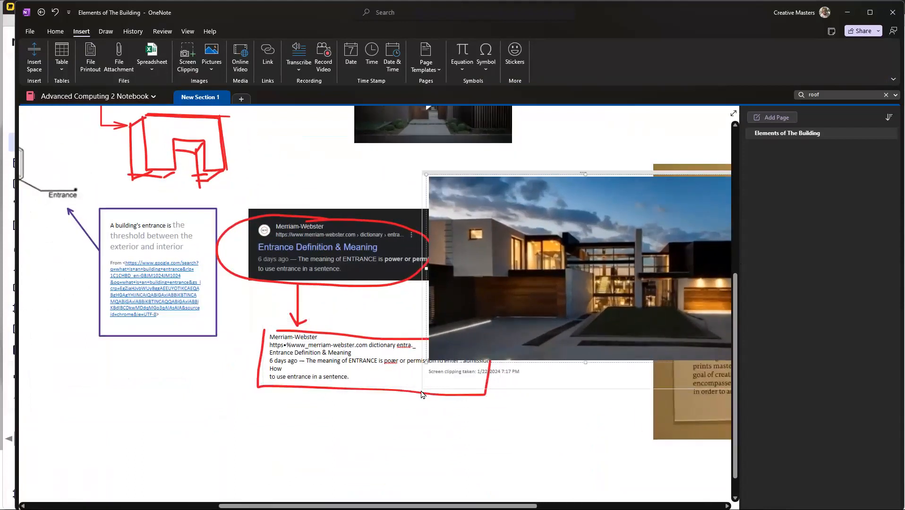
pyautogui.moveTo(426, 174); pyautogui.dragTo(616, 297)
pyautogui.scroll(4, 552, 199)
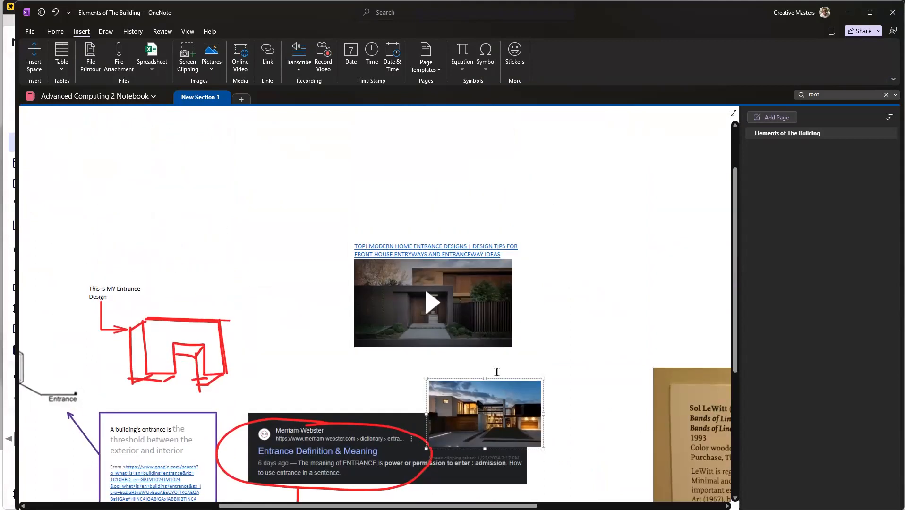
pyautogui.moveTo(497, 375); pyautogui.dragTo(645, 234)
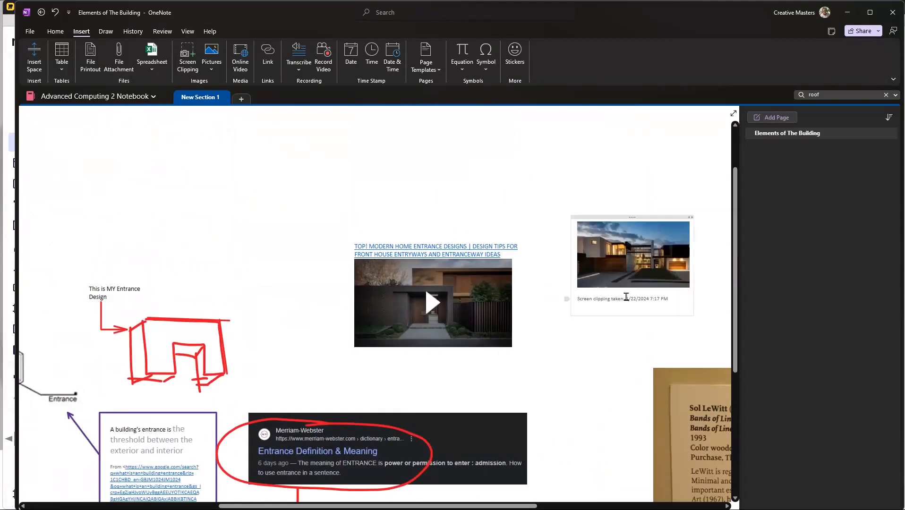
# Step: Fine-tune the house clipping's position so it sits level with the embedded video with a clear gap between them
pyautogui.scroll(2, 624, 297)
pyautogui.hscroll(5, 615, 298)
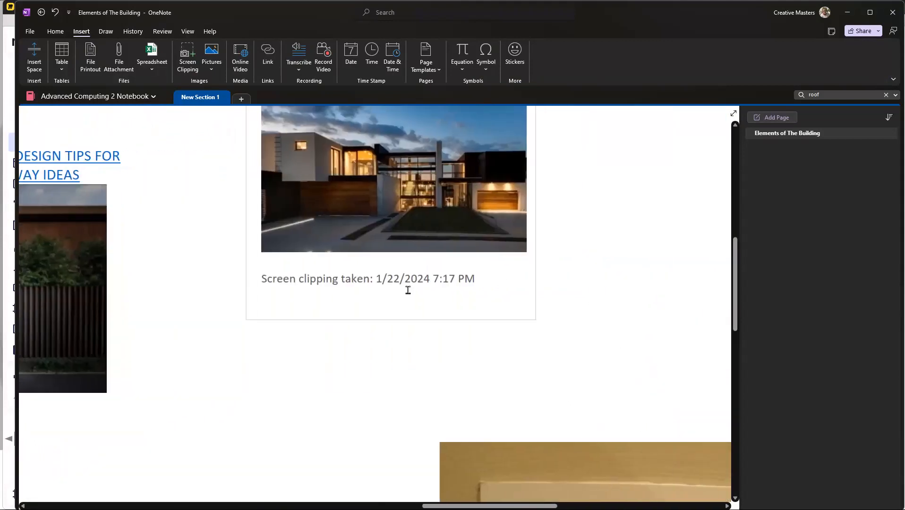
pyautogui.scroll(4, 410, 291)
pyautogui.scroll(-2, 410, 293)
pyautogui.hscroll(-5, 477, 229)
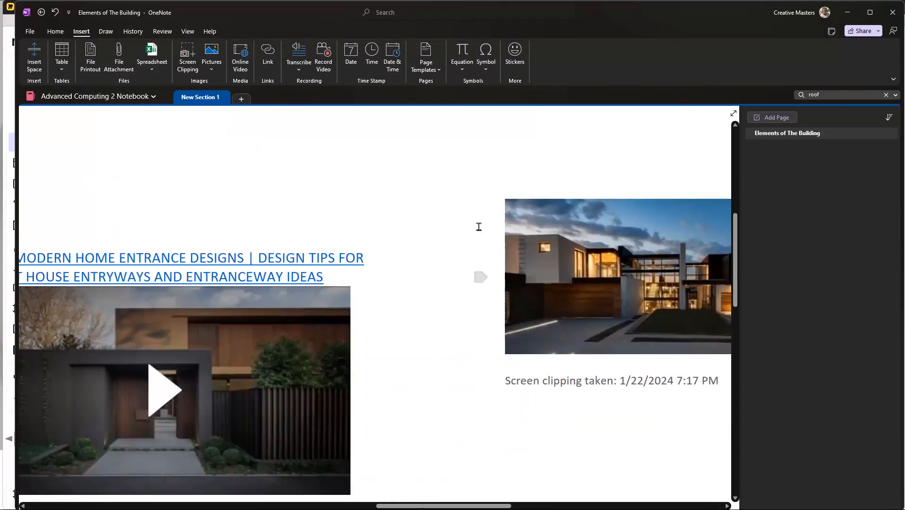
pyautogui.moveTo(532, 190); pyautogui.dragTo(483, 240)
pyautogui.click(556, 215)
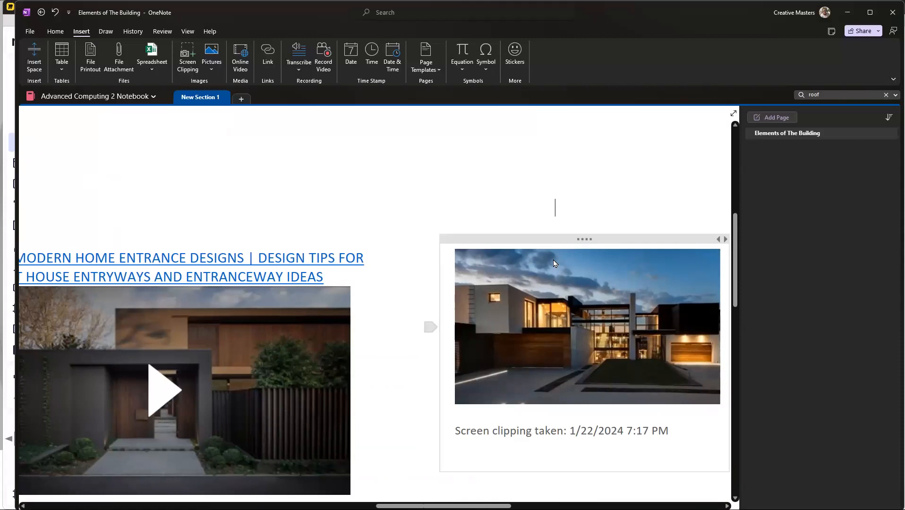
pyautogui.moveTo(478, 242); pyautogui.dragTo(545, 278)
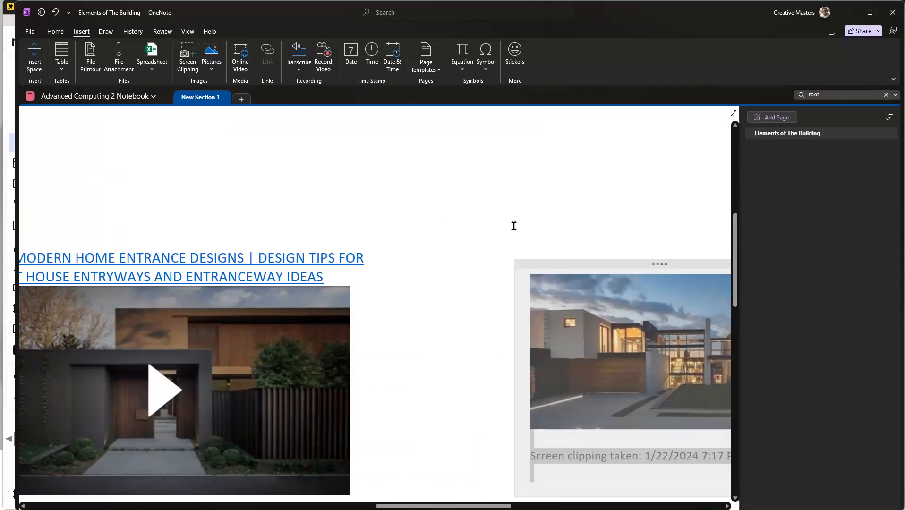
pyautogui.click(514, 226)
# Step: Add the note "Nice entrace idea" just below the house clipping's caption
pyautogui.scroll(-1, 407, 220)
pyautogui.scroll(-2, 407, 220)
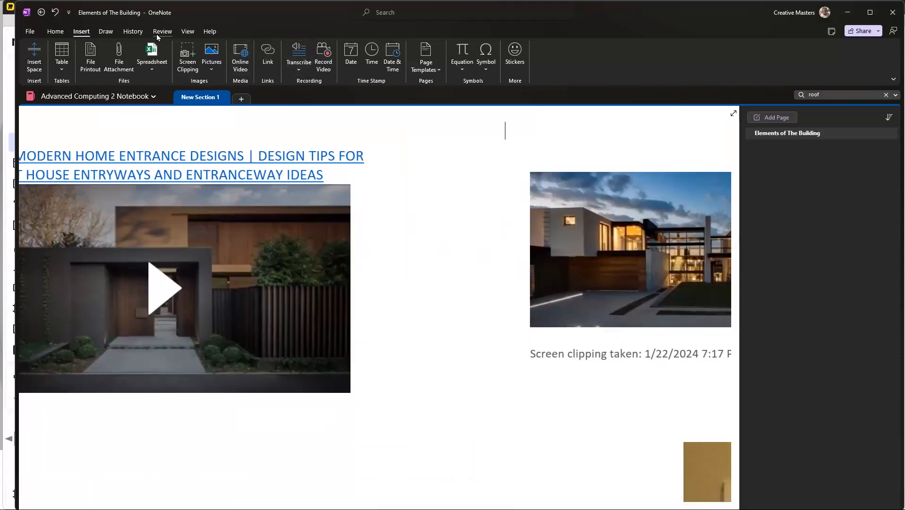
pyautogui.click(105, 32)
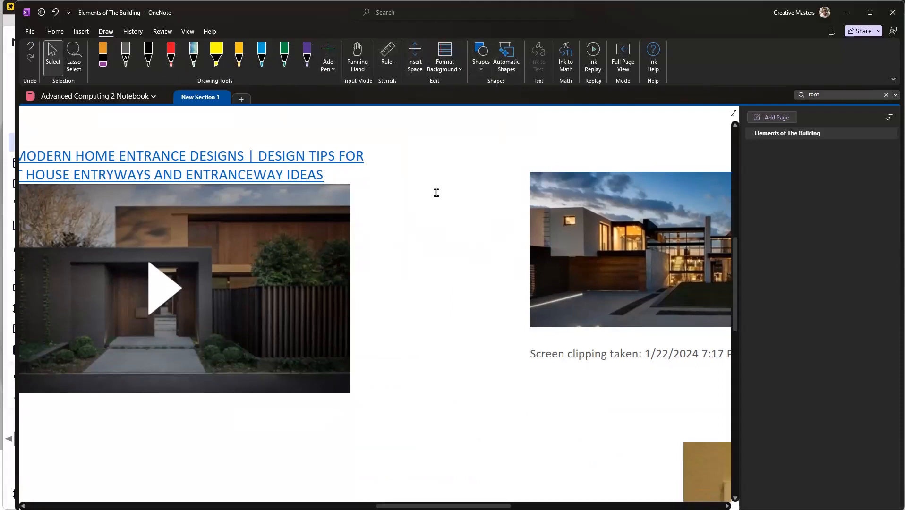
pyautogui.hscroll(-2, 465, 303)
pyautogui.scroll(-5, 566, 252)
pyautogui.scroll(4, 568, 260)
pyautogui.scroll(-2, 582, 303)
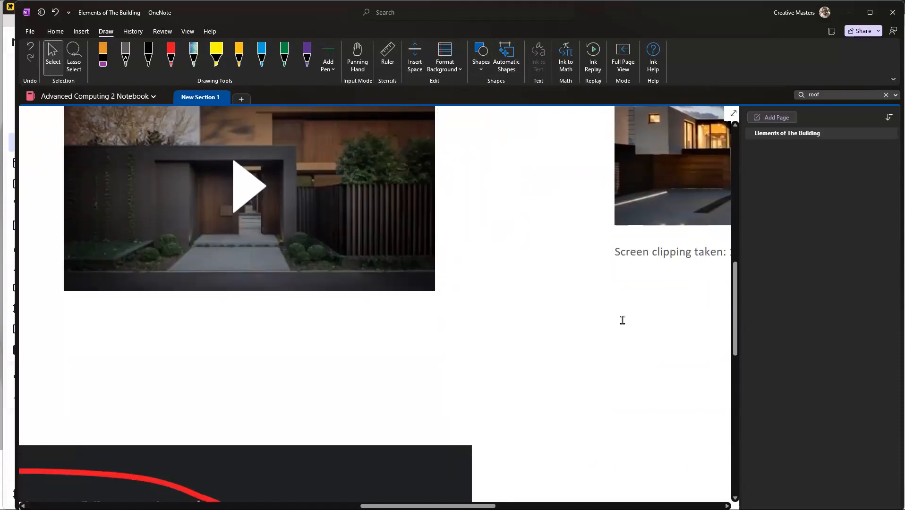
pyautogui.write('Nice ')
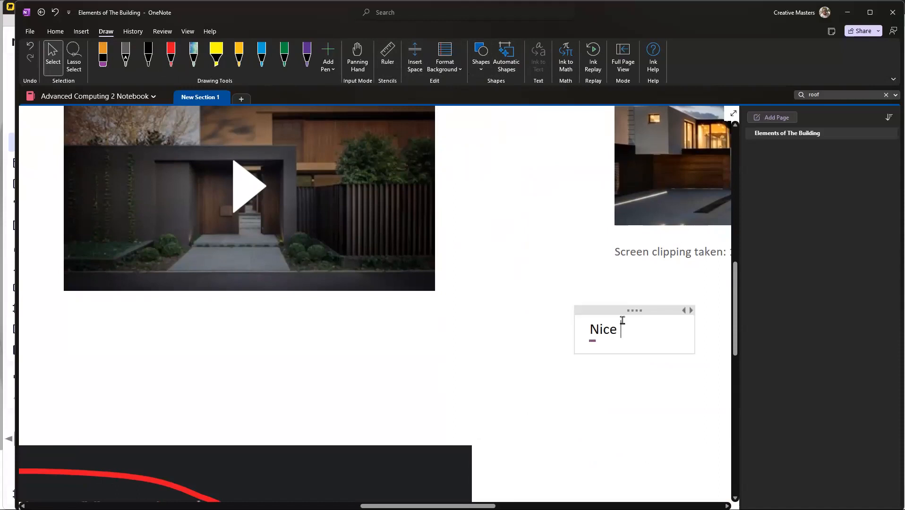
pyautogui.write('entrace i')
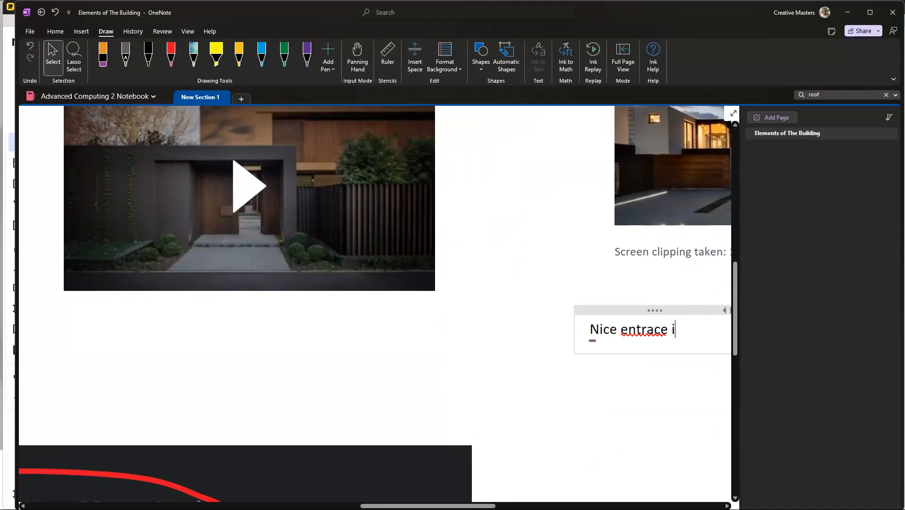
pyautogui.write('deas')
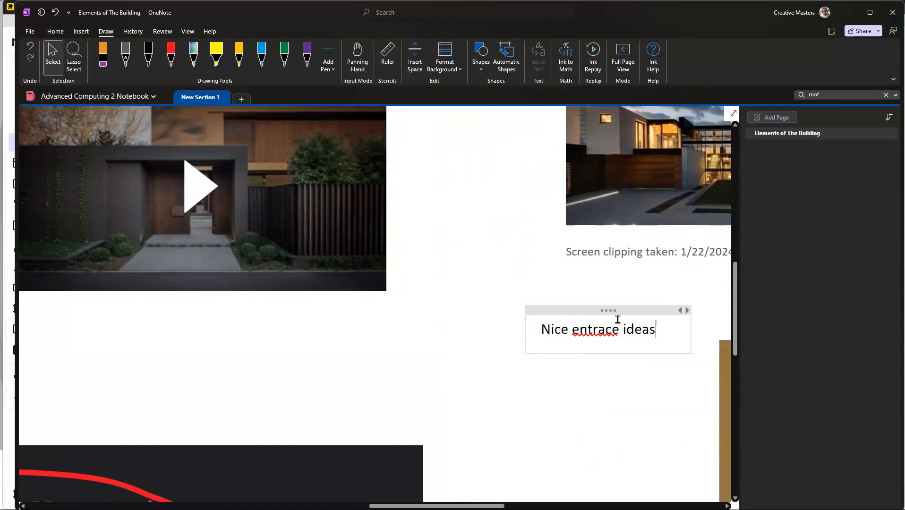
# Step: Correct the note to read "Nice entrance idea!!" and narrow its container so the text wraps onto two lines
pyautogui.click(605, 330)
pyautogui.write('n')
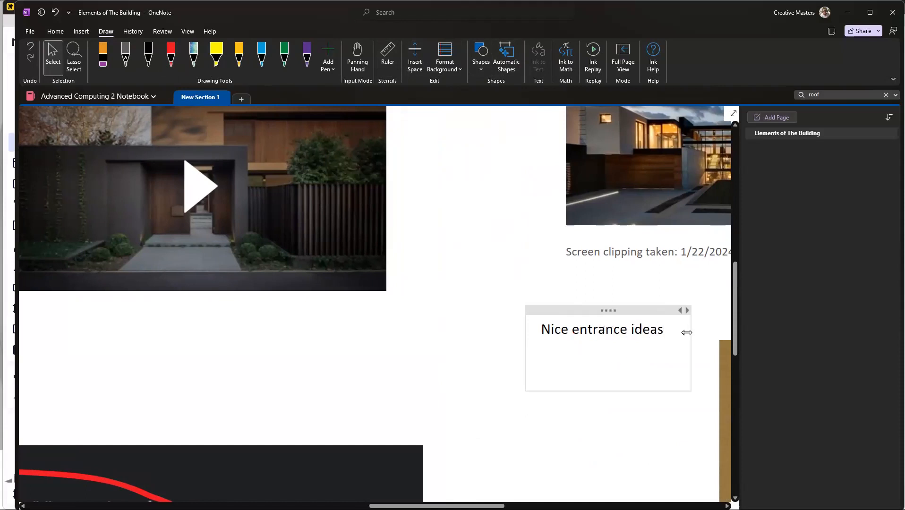
pyautogui.moveTo(687, 333); pyautogui.dragTo(646, 333)
pyautogui.click(580, 354)
pyautogui.press('BackSpace')
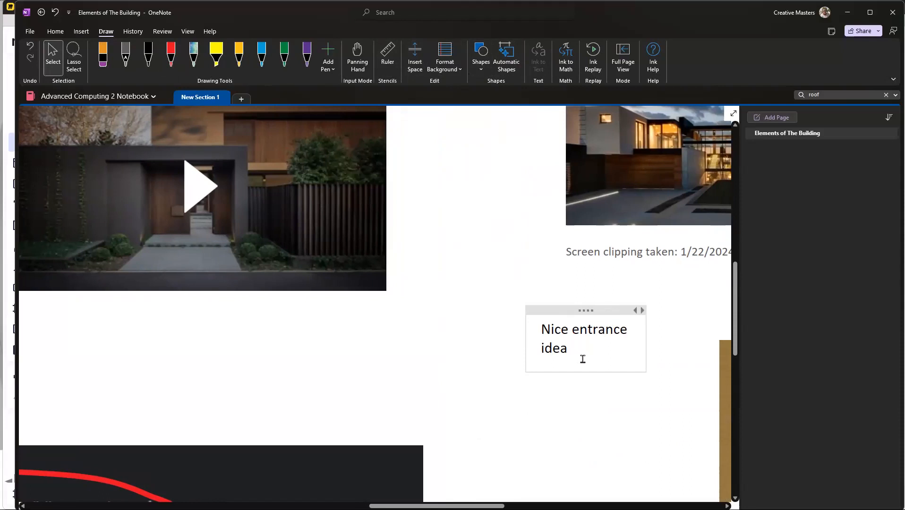
pyautogui.write('!!')
# Step: Move the entrance note closer to the embedded video and append the timestamp "4:18" to its text
pyautogui.moveTo(565, 311); pyautogui.dragTo(514, 310)
pyautogui.scroll(3, 502, 345)
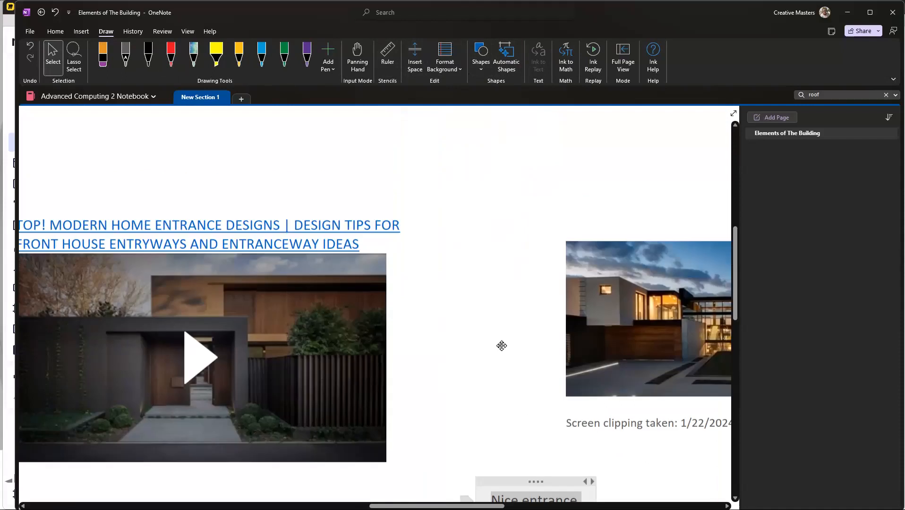
pyautogui.scroll(-3, 502, 346)
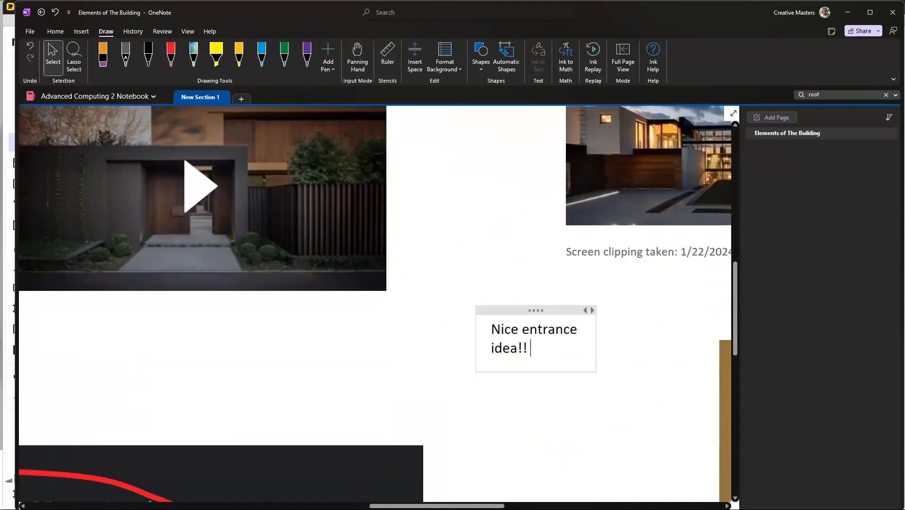
pyautogui.write('4:18')
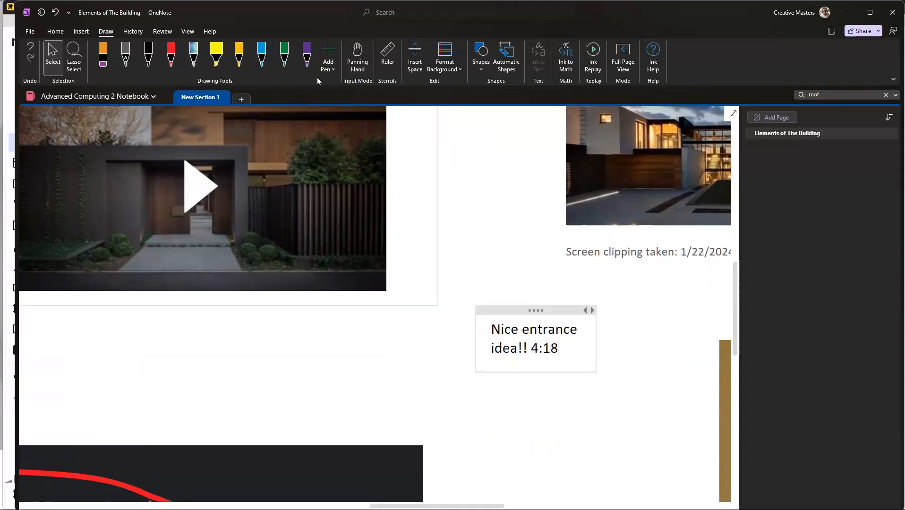
# Step: Draw in red ink an arrow from the video to the note, a box around the note, and an arrow to the house clipping
pyautogui.click(170, 55)
pyautogui.moveTo(313, 241)
pyautogui.mouseDown()
pyautogui.moveTo(466, 335)
pyautogui.moveTo(438, 335)
pyautogui.moveTo(464, 335)
pyautogui.moveTo(475, 362)
pyautogui.moveTo(656, 339)
pyautogui.moveTo(466, 308)
pyautogui.mouseUp()
pyautogui.moveTo(586, 328)
pyautogui.mouseDown()
pyautogui.moveTo(617, 299)
pyautogui.moveTo(644, 182)
pyautogui.mouseUp()
pyautogui.moveTo(617, 204)
pyautogui.mouseDown()
pyautogui.moveTo(649, 186)
pyautogui.moveTo(662, 226)
pyautogui.mouseUp()
pyautogui.scroll(-3, 493, 331)
pyautogui.scroll(-2, 493, 330)
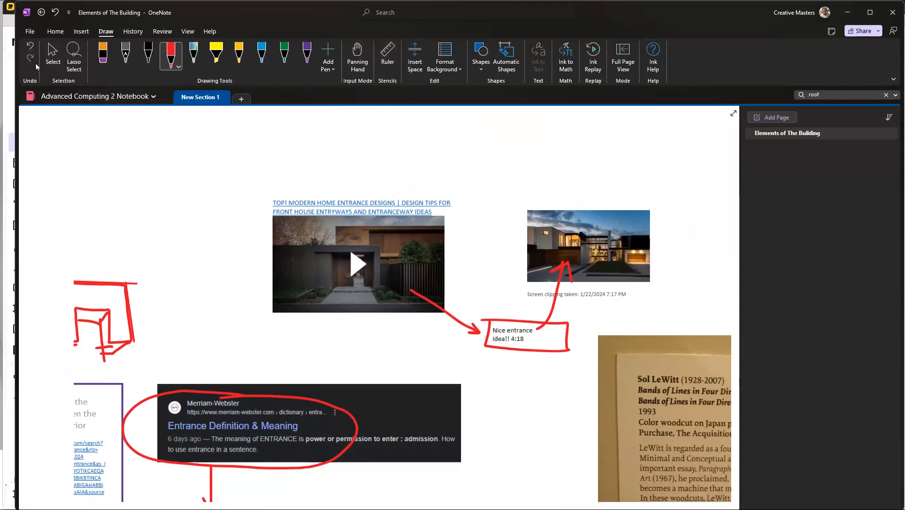
pyautogui.click(51, 56)
pyautogui.click(206, 141)
# Step: Review the linked video, timestamp note and house clipping, and how they fit with the sketch, definitions and isometric view on the page
pyautogui.scroll(-3, 450, 233)
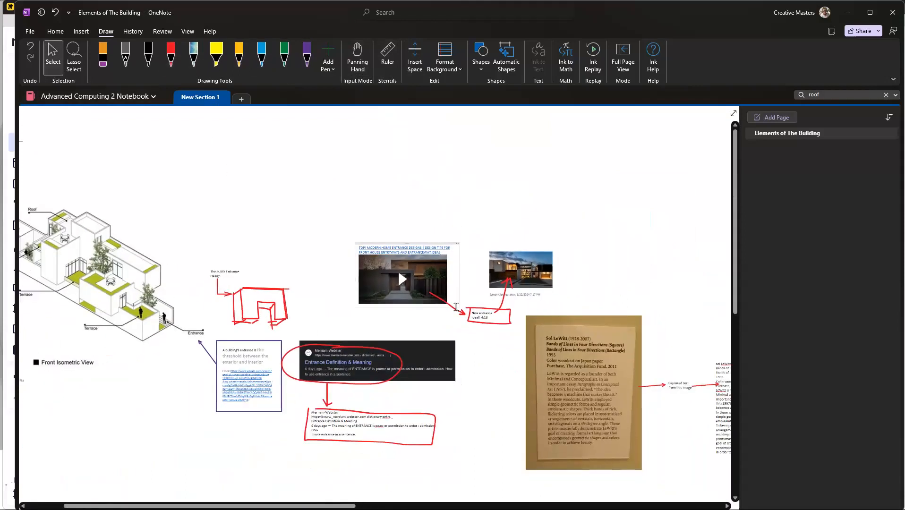
pyautogui.scroll(5, 492, 318)
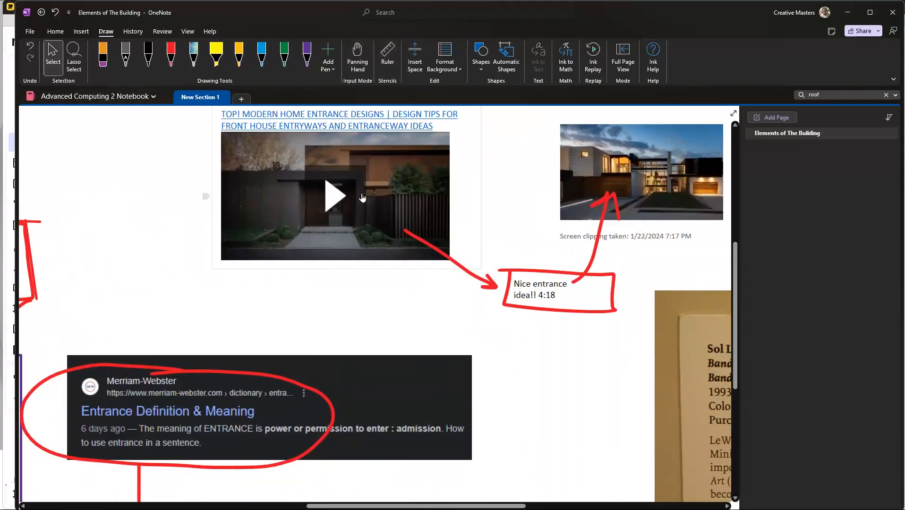
pyautogui.scroll(2, 551, 237)
pyautogui.hscroll(10, 555, 227)
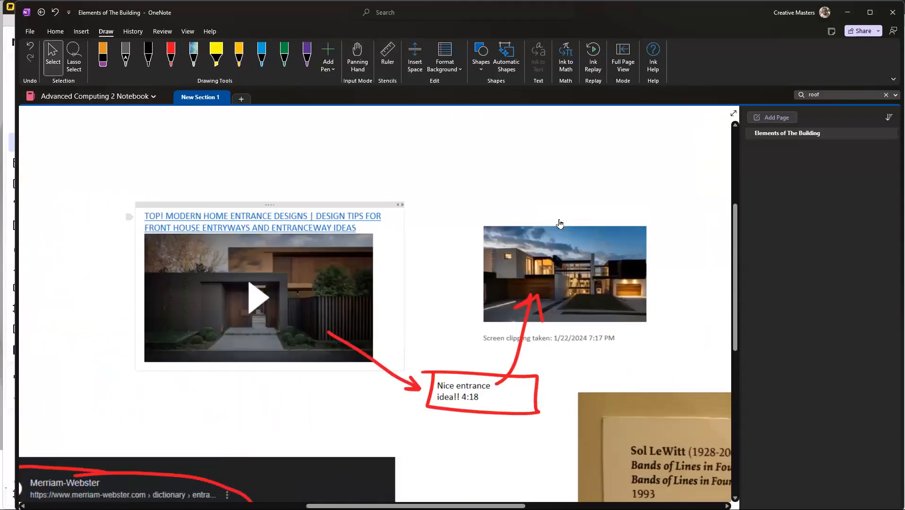
pyautogui.hscroll(-1, 559, 219)
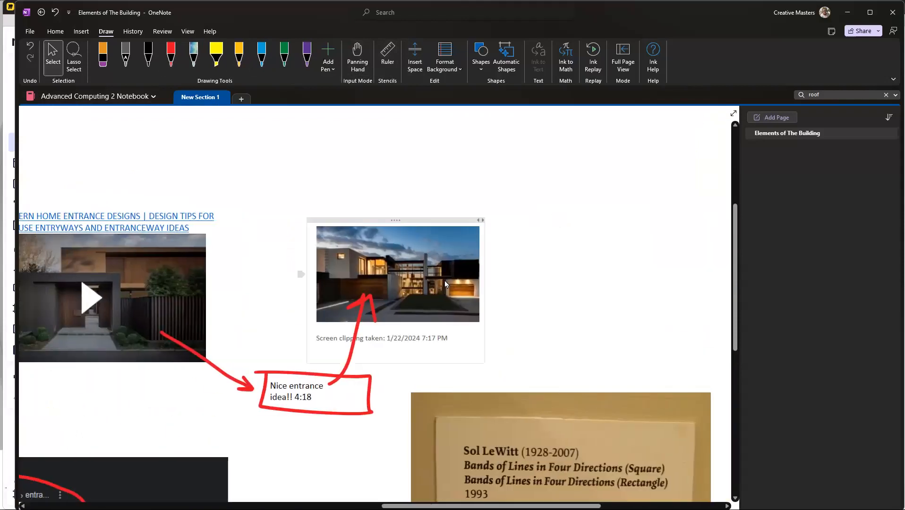
pyautogui.hscroll(-5, 435, 269)
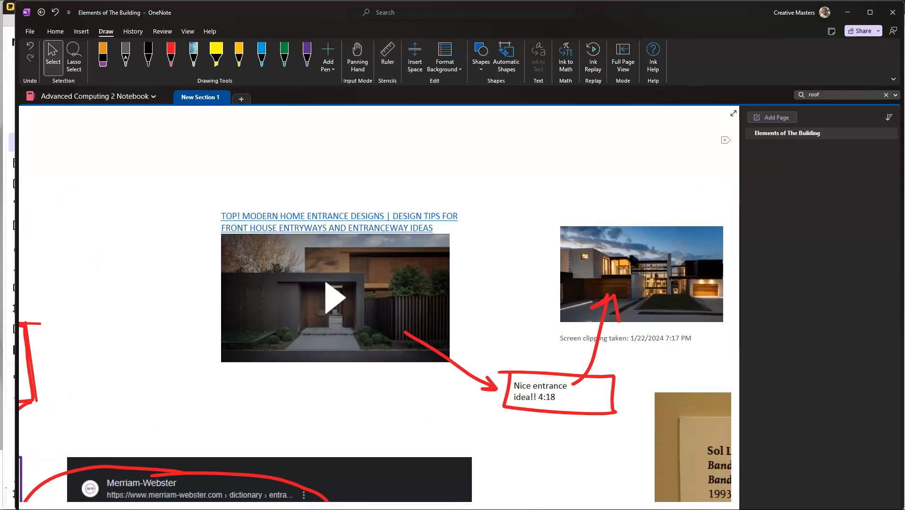
pyautogui.scroll(-5, 413, 305)
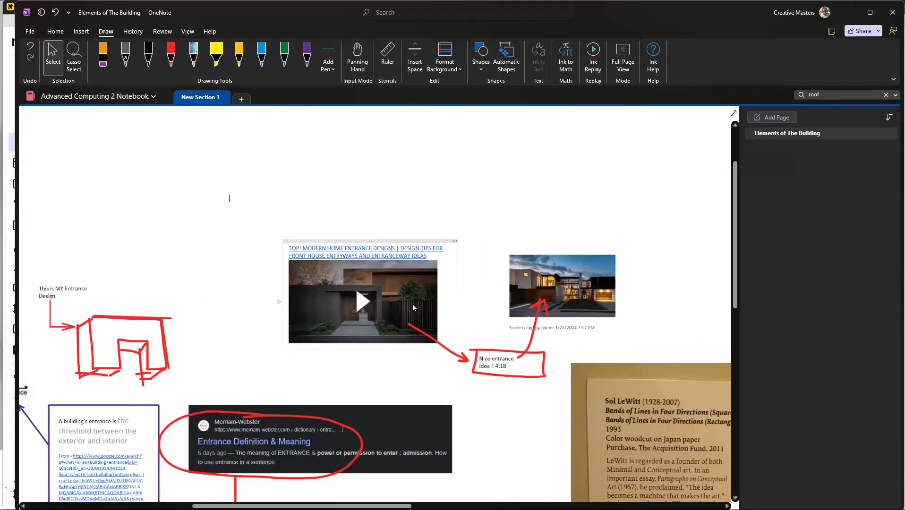
pyautogui.scroll(5, 154, 269)
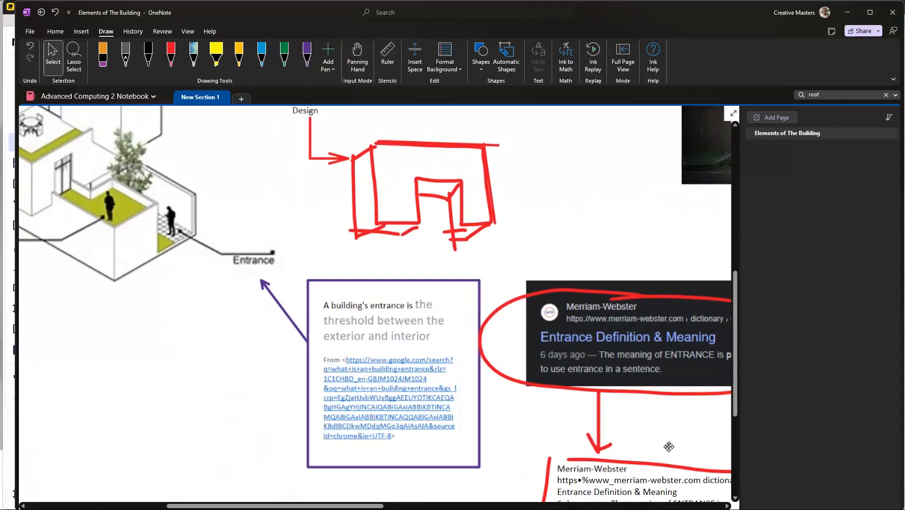
pyautogui.scroll(-3, 667, 449)
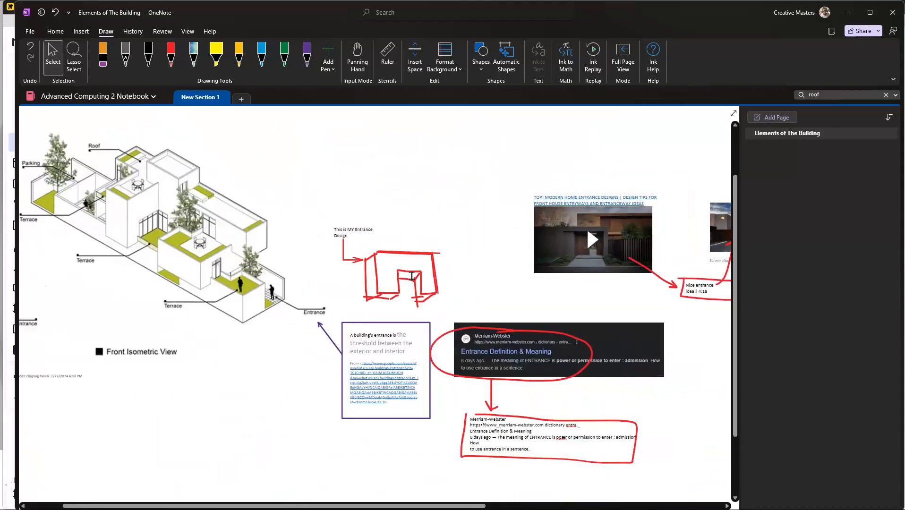
pyautogui.scroll(-4, 576, 343)
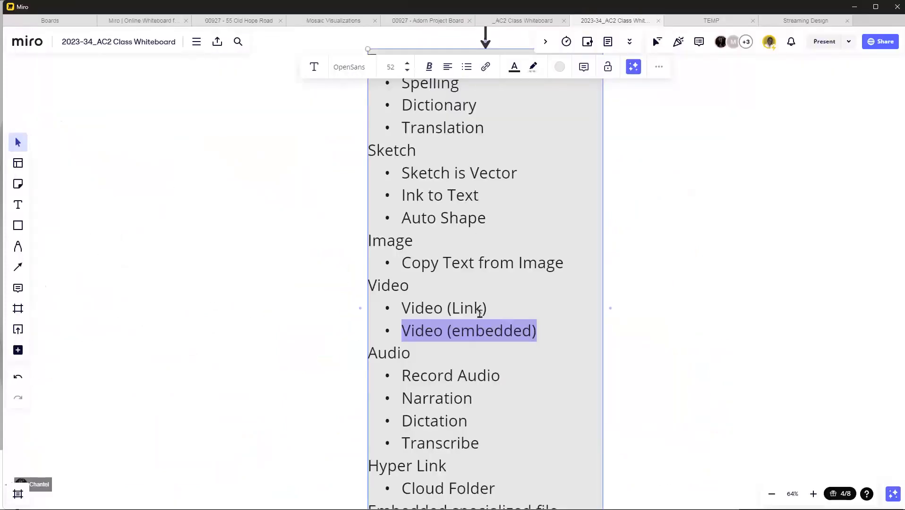
pyautogui.scroll(-1, 480, 313)
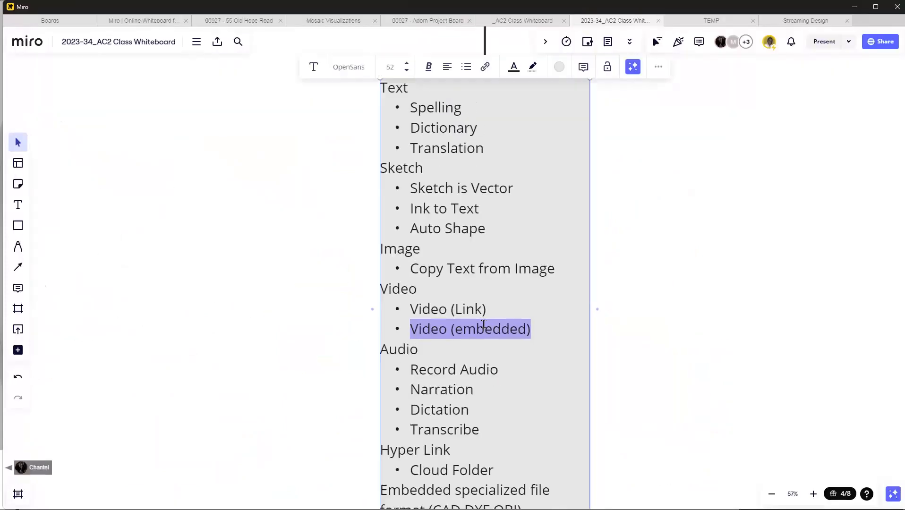
# Step: Highlight "Record Audio" under Audio in the Miro class whiteboard's topic list and return to the OneNote page
pyautogui.moveTo(504, 316); pyautogui.dragTo(525, 335)
pyautogui.click(418, 326)
pyautogui.click(474, 385)
pyautogui.moveTo(494, 373); pyautogui.dragTo(409, 377)
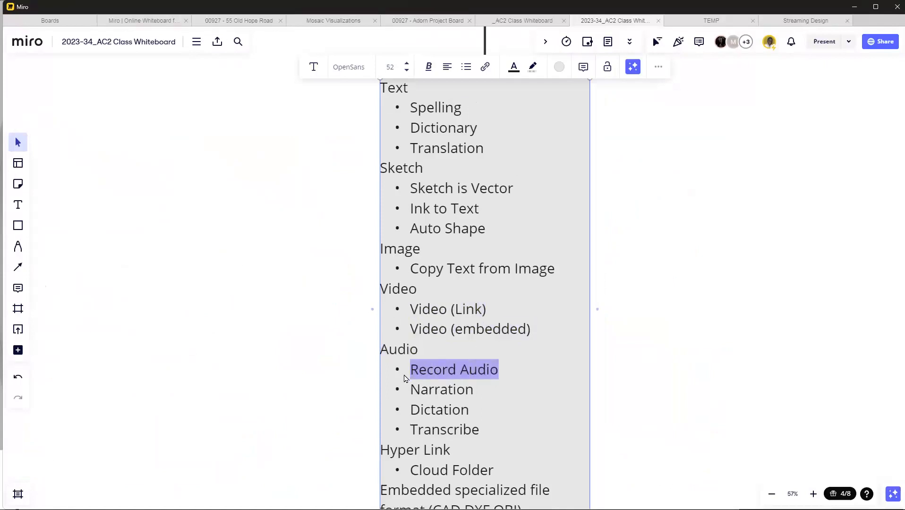
pyautogui.click(854, 7)
# Step: Examine the red entrance sketch and its label alongside the front isometric view of the building
pyautogui.scroll(2, 308, 267)
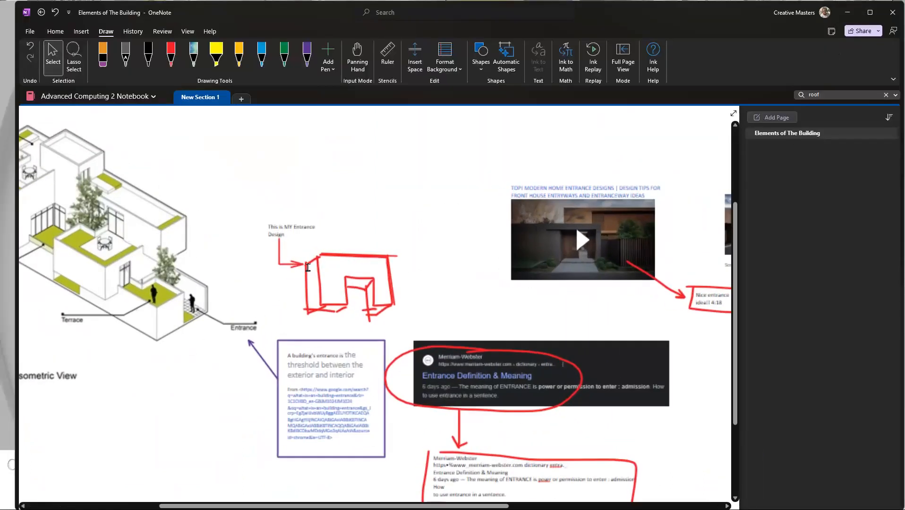
pyautogui.scroll(2, 307, 268)
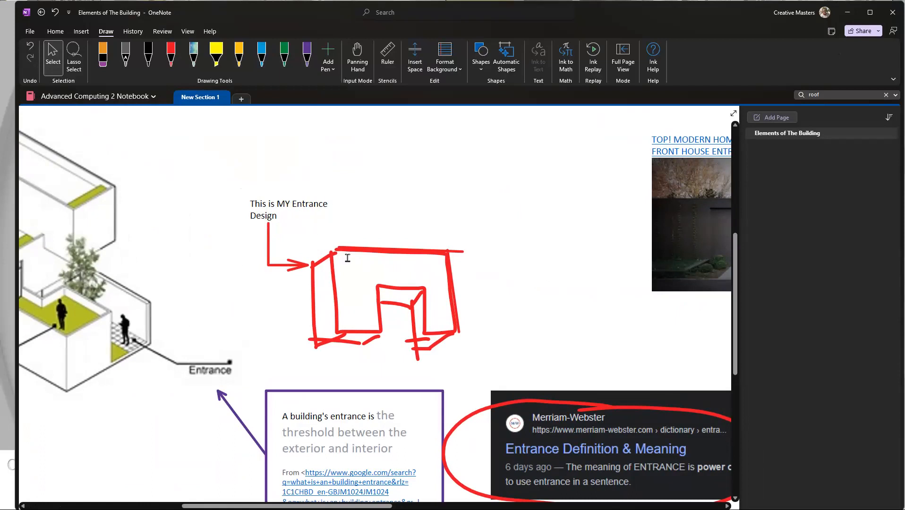
pyautogui.scroll(2, 347, 258)
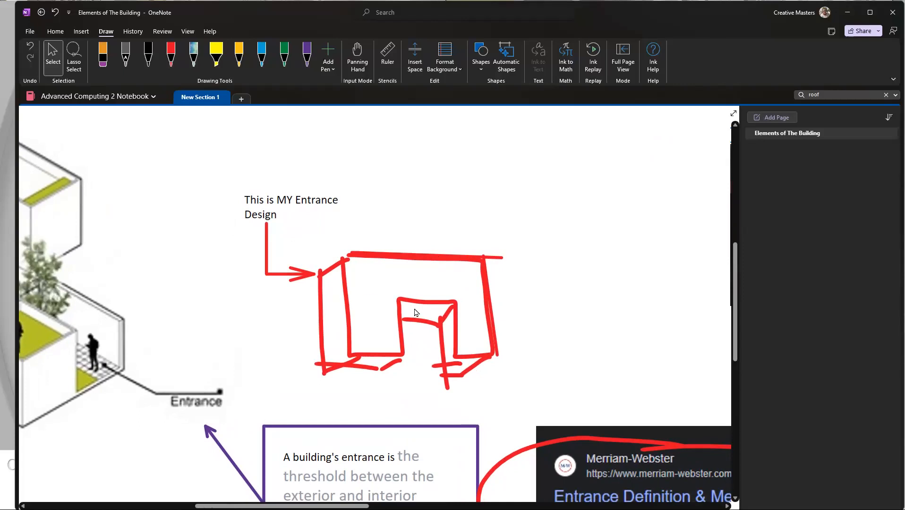
pyautogui.hscroll(-5, 416, 312)
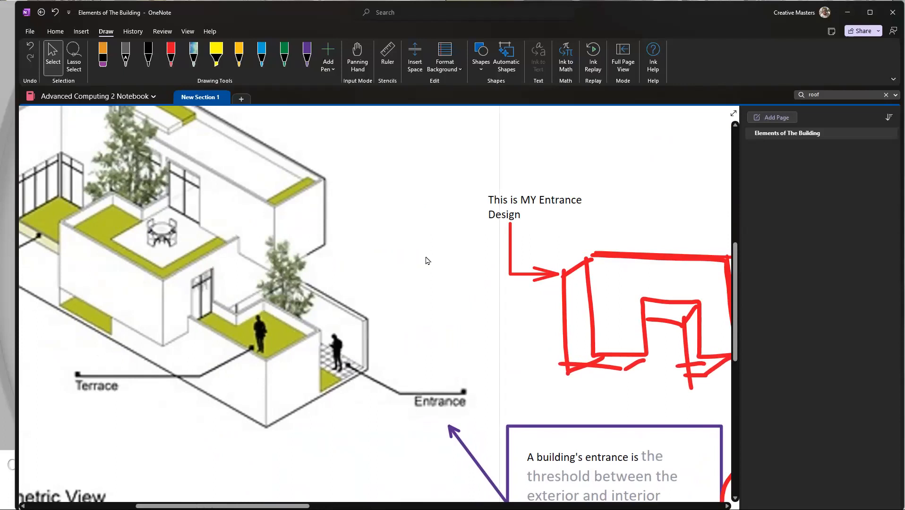
pyautogui.keyDown('ctrl'); pyautogui.scroll(-3, 440, 218); pyautogui.keyUp('ctrl')
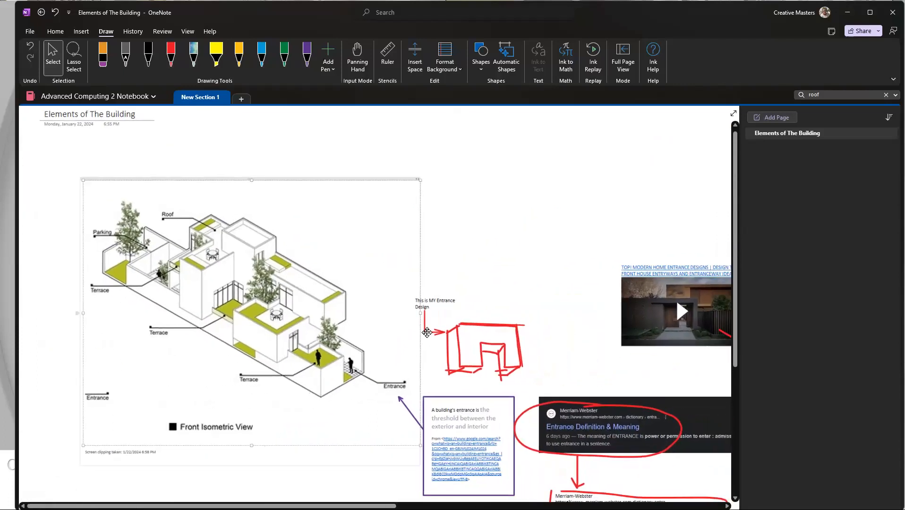
pyautogui.keyDown('ctrl'); pyautogui.scroll(3, 499, 306); pyautogui.keyUp('ctrl')
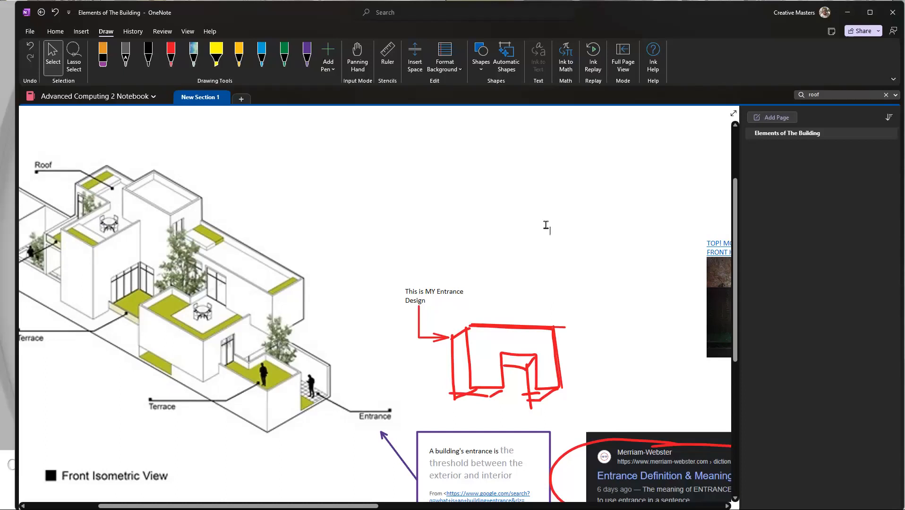
pyautogui.click(546, 225)
pyautogui.scroll(3, 523, 331)
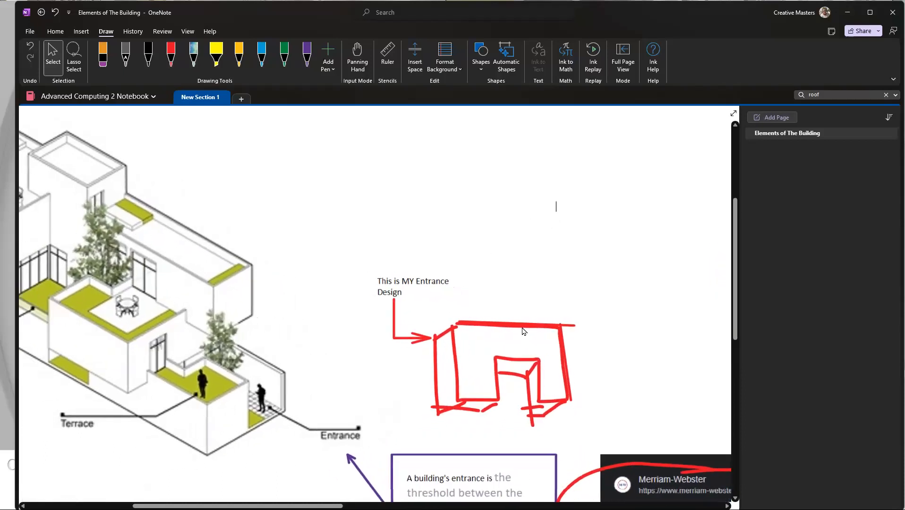
pyautogui.scroll(-2, 524, 331)
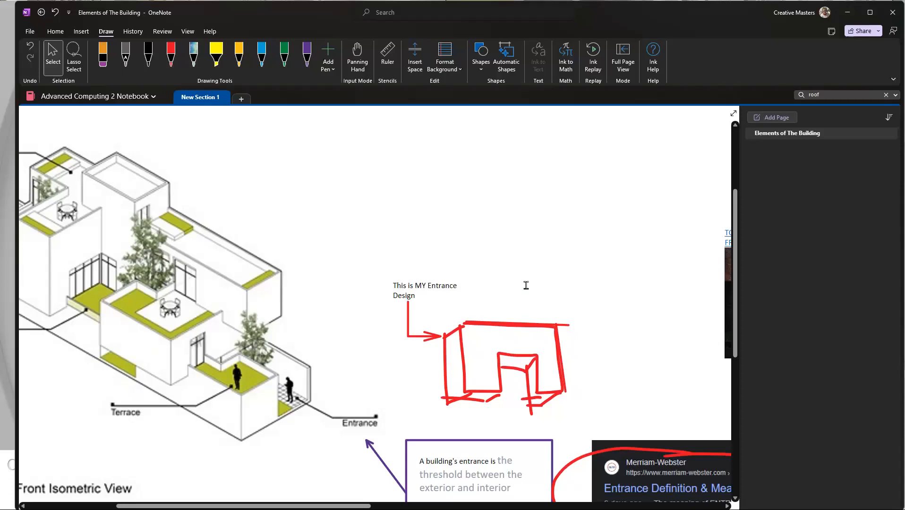
# Step: Start an audio recording just above the "This is MY Entrance Design" label and move its container up clear of the label
pyautogui.scroll(2, 478, 266)
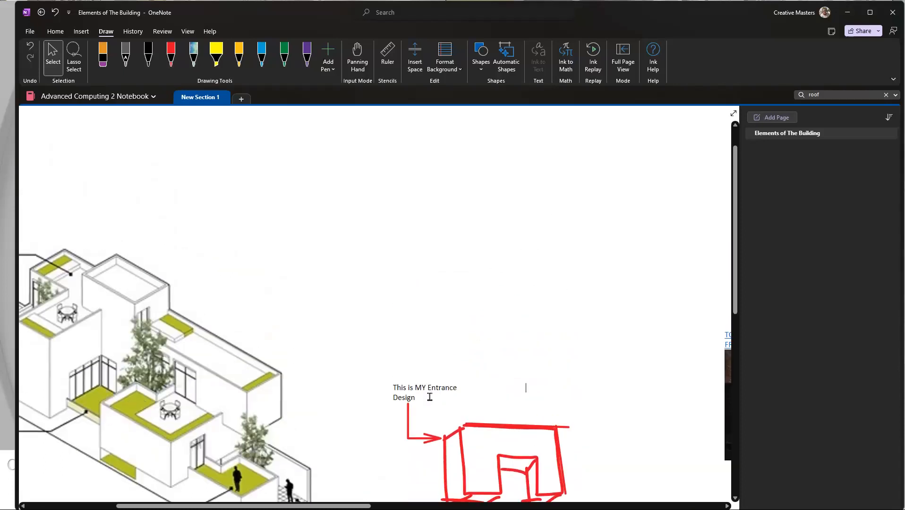
pyautogui.scroll(2, 467, 377)
pyautogui.click(424, 328)
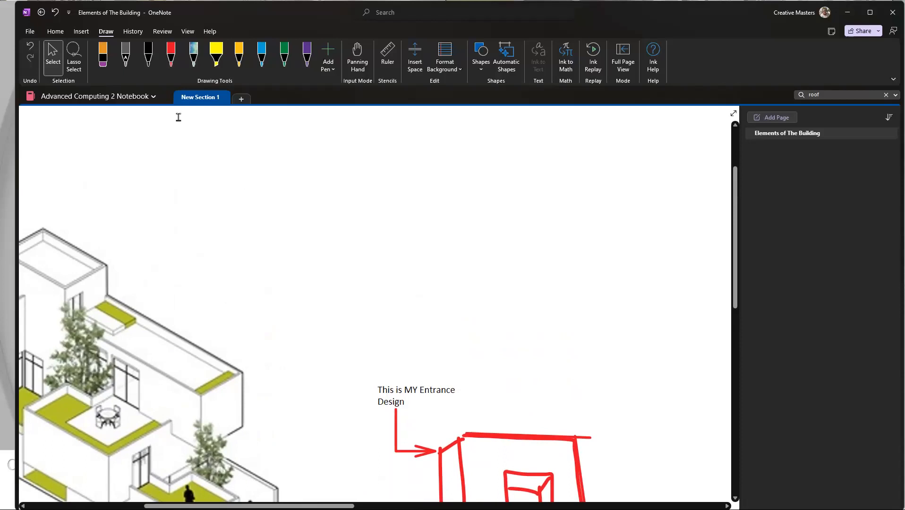
pyautogui.click(81, 31)
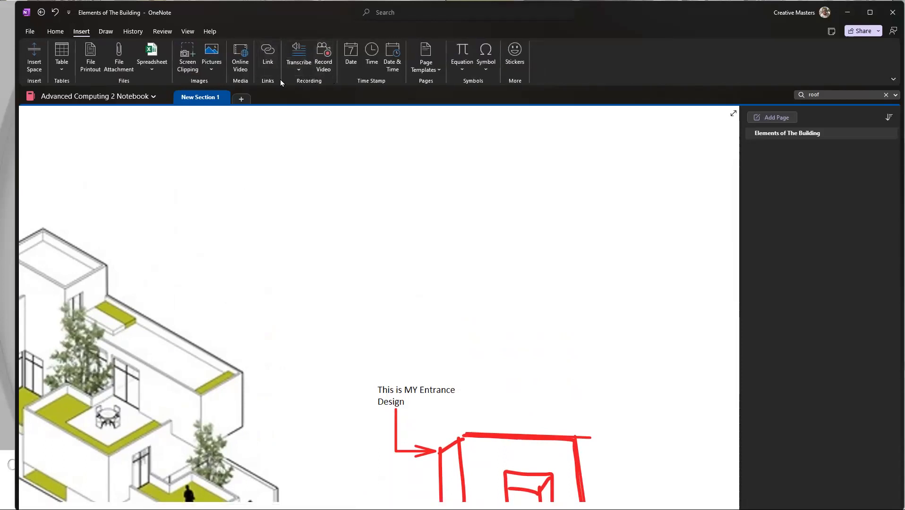
pyautogui.click(299, 70)
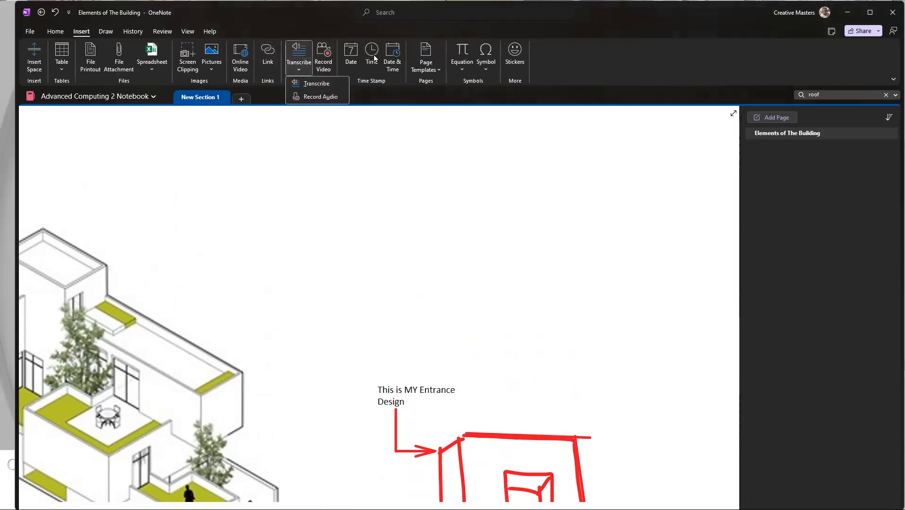
pyautogui.click(321, 97)
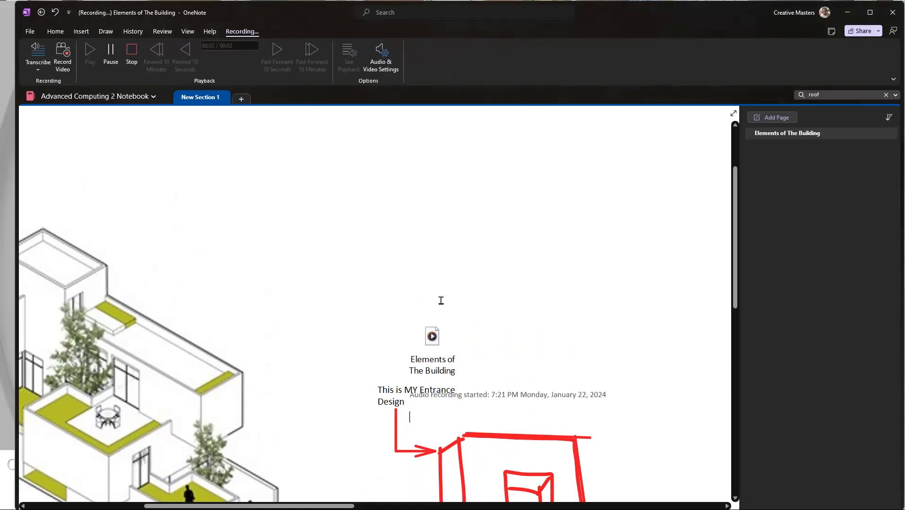
pyautogui.moveTo(457, 313); pyautogui.dragTo(471, 217)
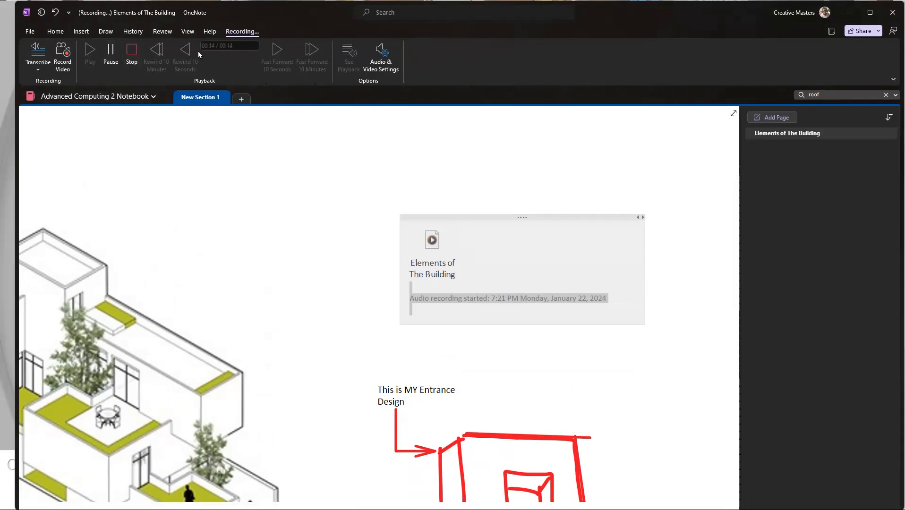
# Step: Stop the audio recording, play it back from the page and pause the playback
pyautogui.click(133, 51)
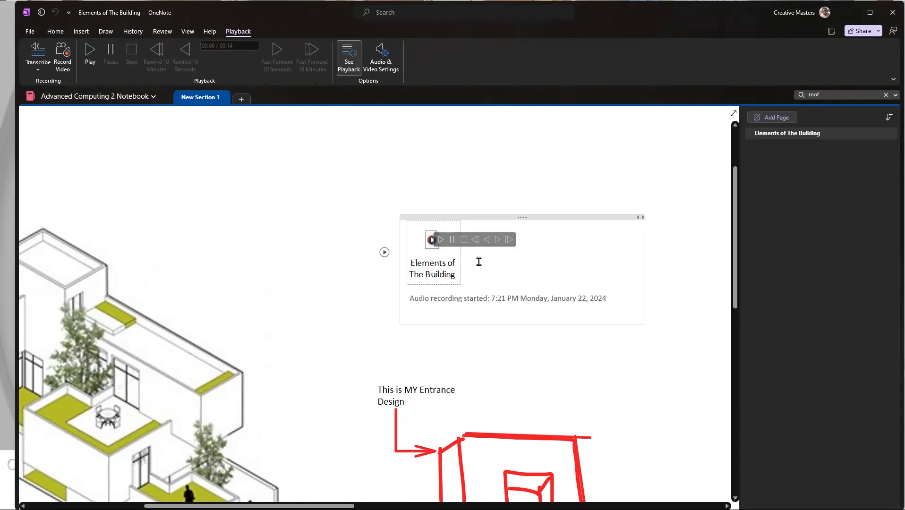
pyautogui.click(441, 240)
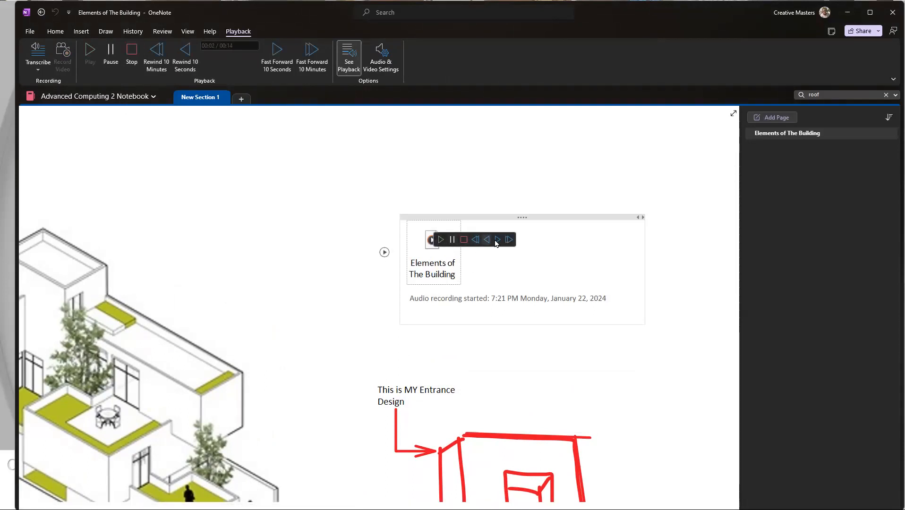
pyautogui.click(451, 241)
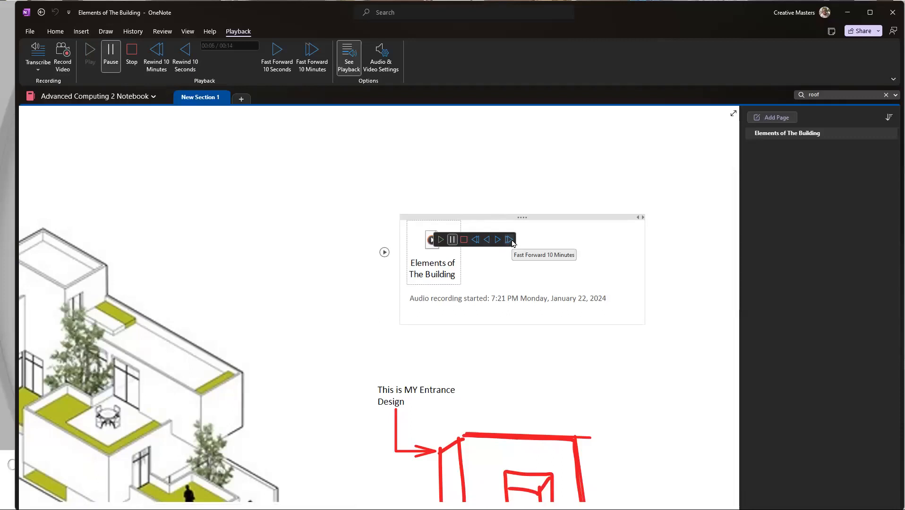
# Step: Narrow the audio recording's container so its timestamp wraps, and move it higher above the "This is MY Entrance Design" label
pyautogui.moveTo(643, 279); pyautogui.dragTo(492, 272)
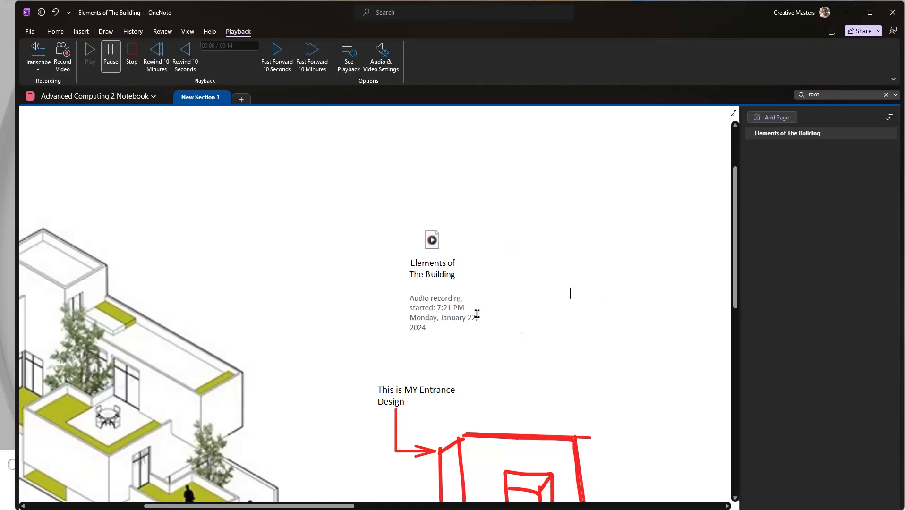
pyautogui.moveTo(427, 217); pyautogui.dragTo(491, 200)
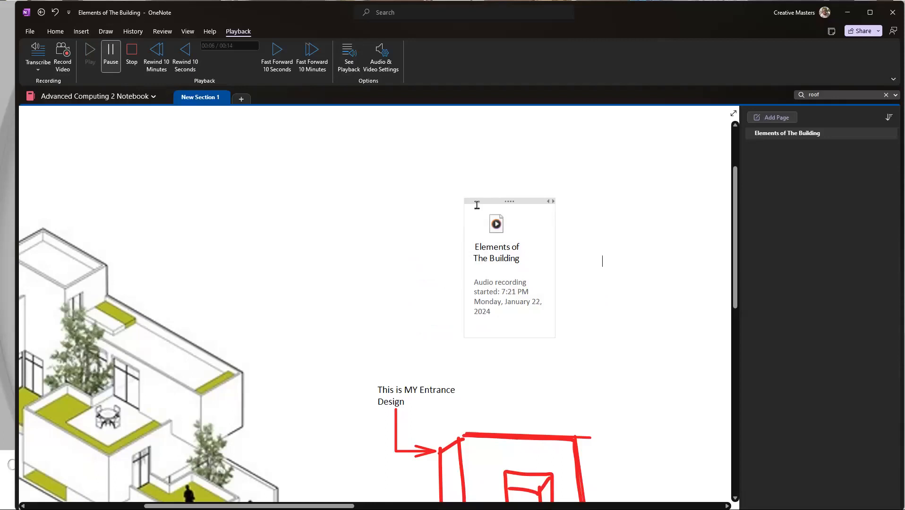
pyautogui.moveTo(500, 202); pyautogui.dragTo(467, 186)
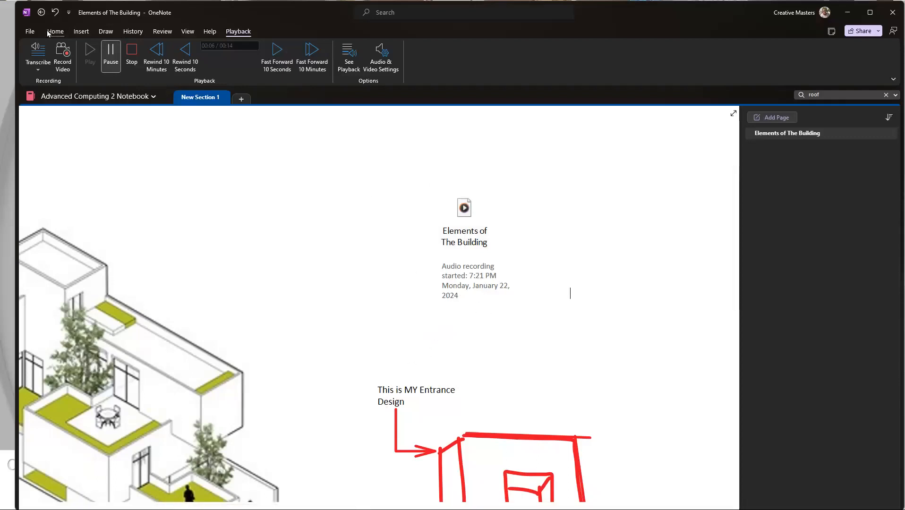
# Step: Draw a straight red arrow from the audio recording's timestamp down to the "This is MY Entrance Design" label
pyautogui.click(30, 31)
pyautogui.press('Escape')
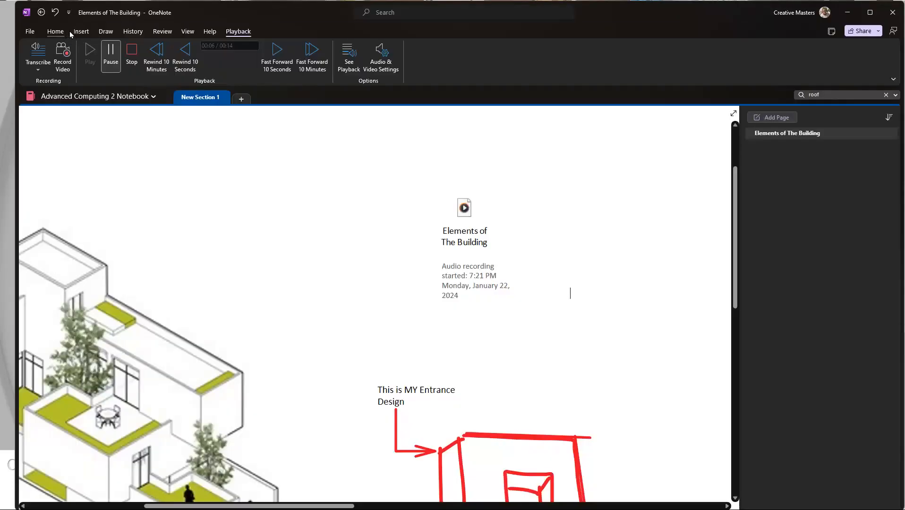
pyautogui.click(113, 31)
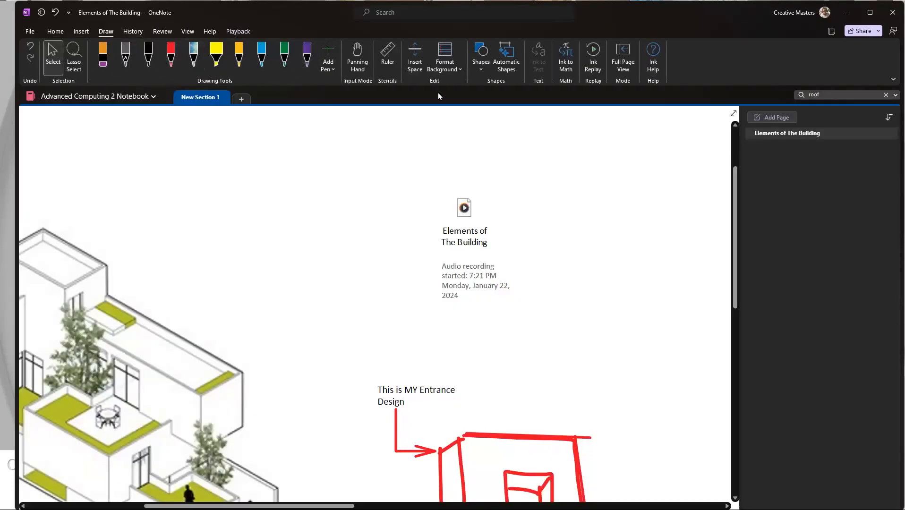
pyautogui.click(481, 69)
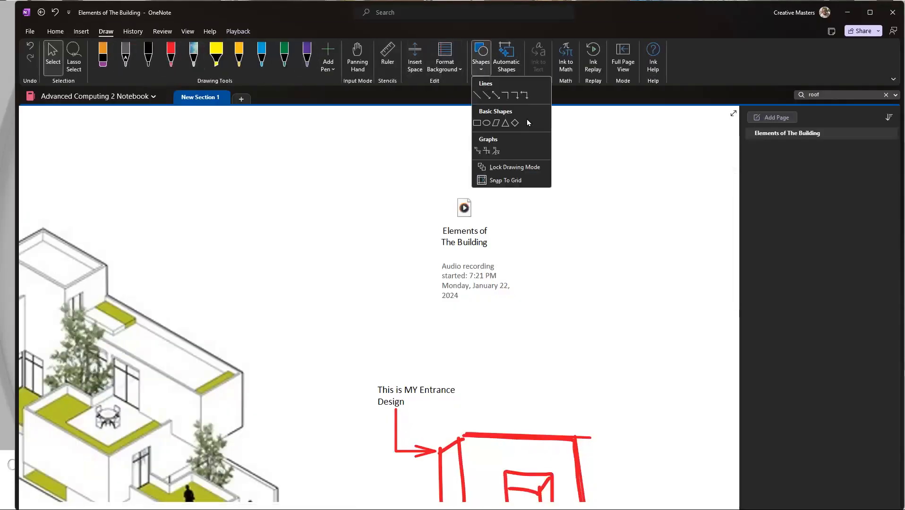
pyautogui.click(486, 98)
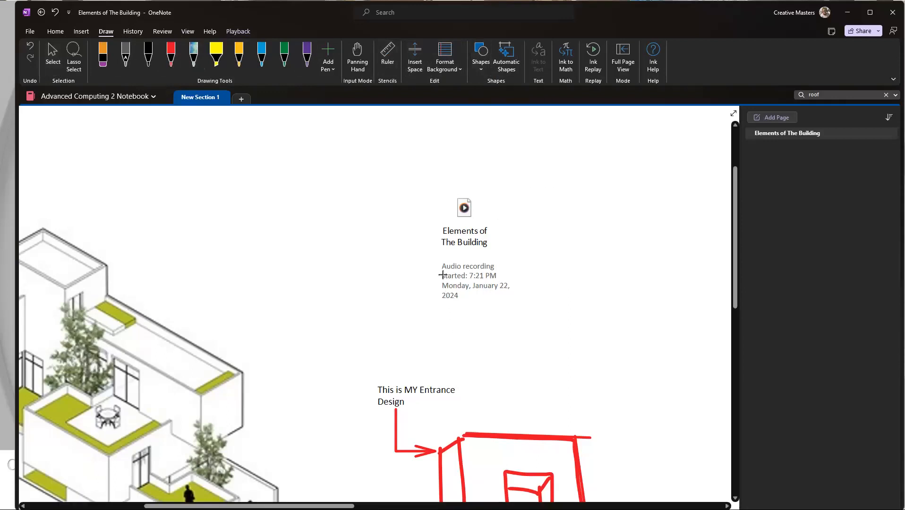
pyautogui.moveTo(442, 304)
pyautogui.mouseDown()
pyautogui.moveTo(401, 385)
pyautogui.moveTo(406, 376)
pyautogui.moveTo(409, 384)
pyautogui.mouseUp()
pyautogui.click(536, 411)
pyautogui.scroll(-1, 415, 343)
pyautogui.scroll(-5, 416, 343)
pyautogui.scroll(5, 485, 335)
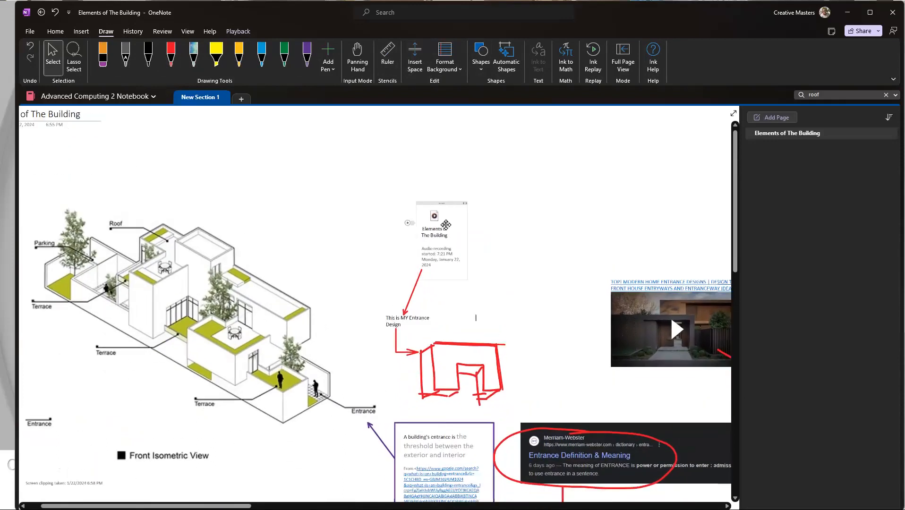
pyautogui.scroll(2, 435, 286)
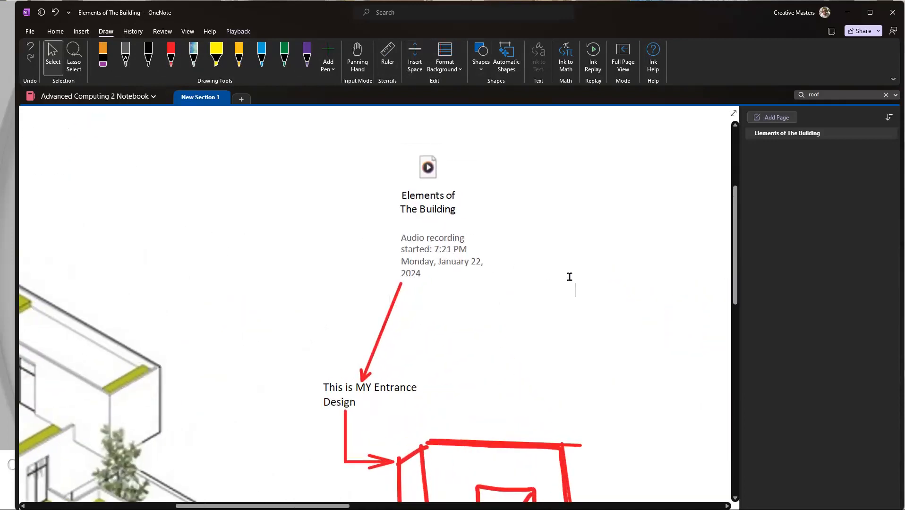
# Step: Select the "Elements of The Building" audio recording and stop its paused playback
pyautogui.doubleClick(452, 210)
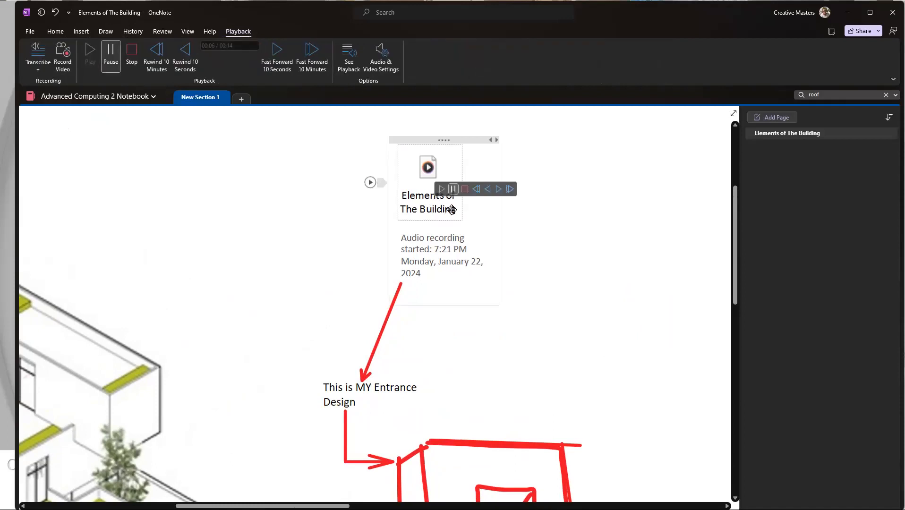
pyautogui.click(577, 215)
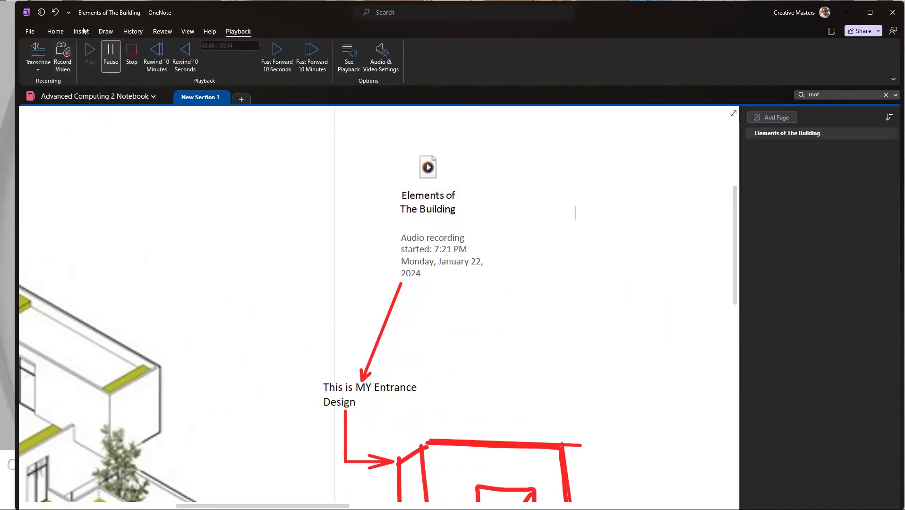
pyautogui.click(132, 56)
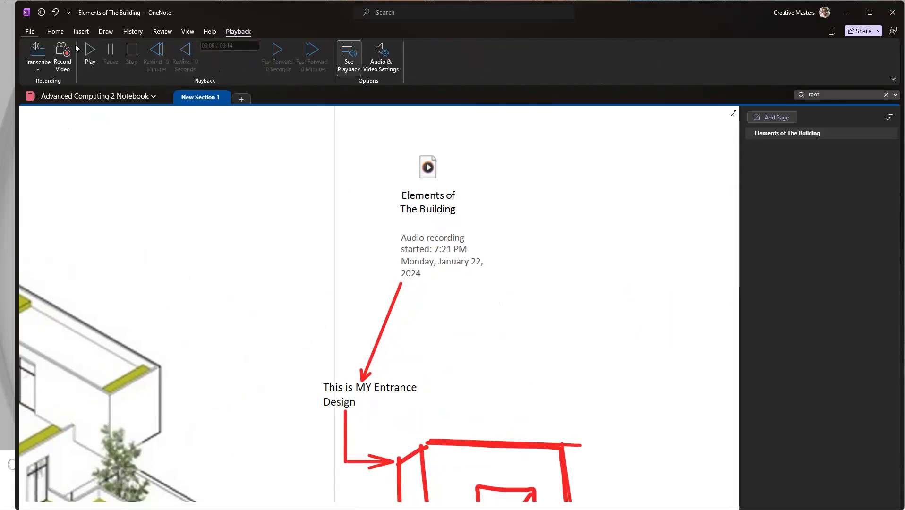
pyautogui.click(51, 31)
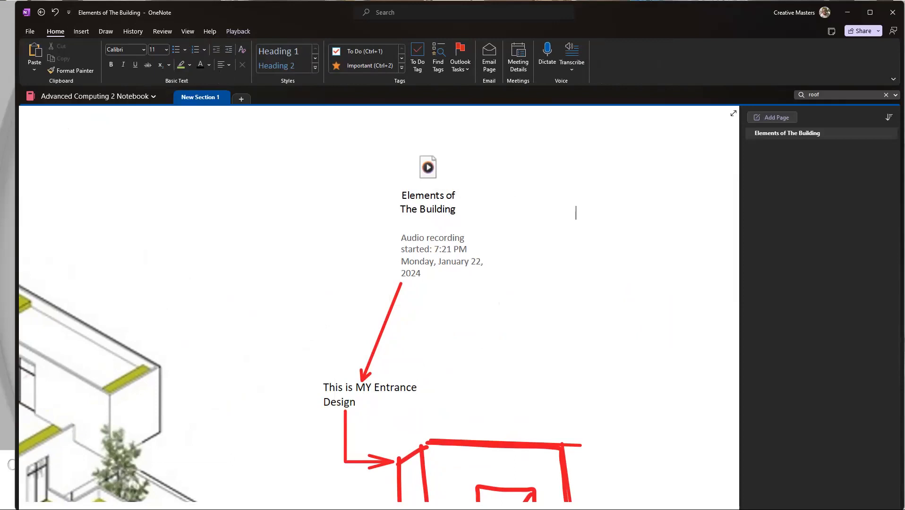
# Step: Switch to the Miro class whiteboard and examine the digital note-taking topics, from Organization to Multimedia / Data types
pyautogui.hotkey('alt', 'Tab')
pyautogui.scroll(-5, 624, 319)
pyautogui.click(743, 319)
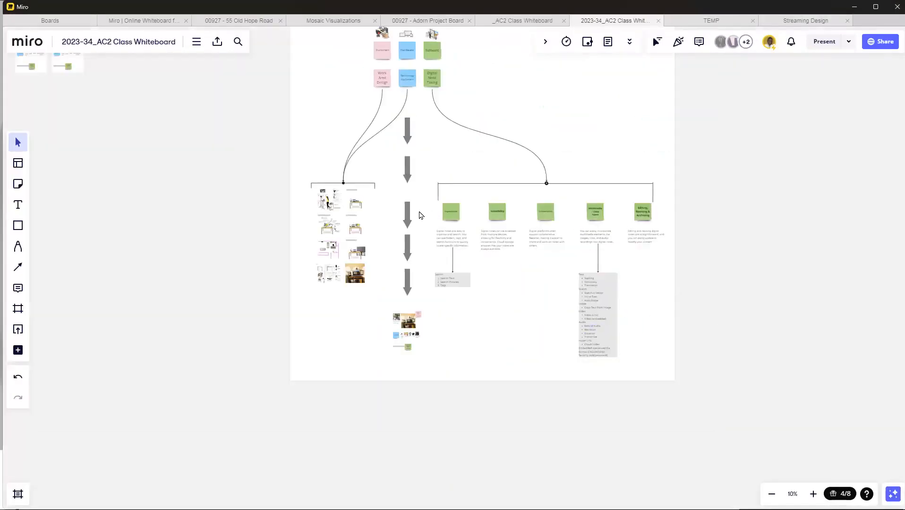
pyautogui.scroll(8, 421, 215)
pyautogui.scroll(-2, 473, 246)
pyautogui.scroll(2, 754, 250)
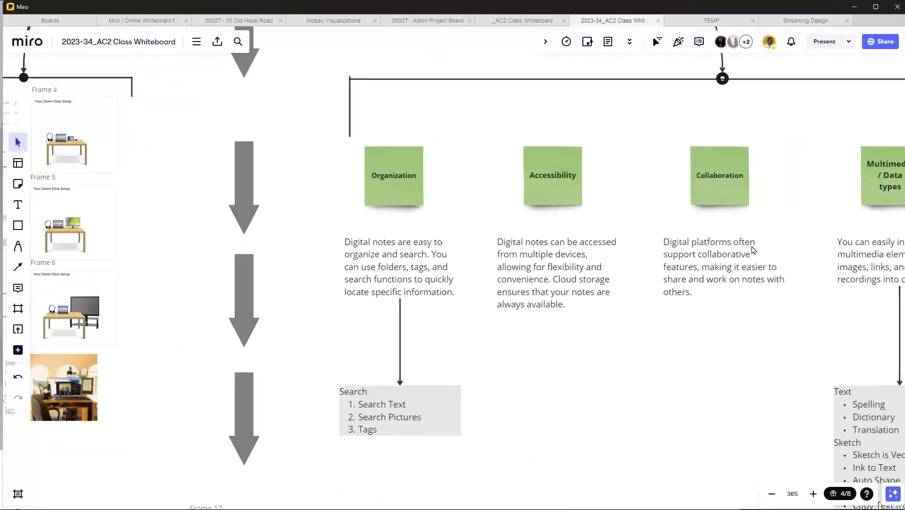
pyautogui.scroll(3, 753, 250)
pyautogui.scroll(-4, 643, 337)
pyautogui.scroll(1, 647, 289)
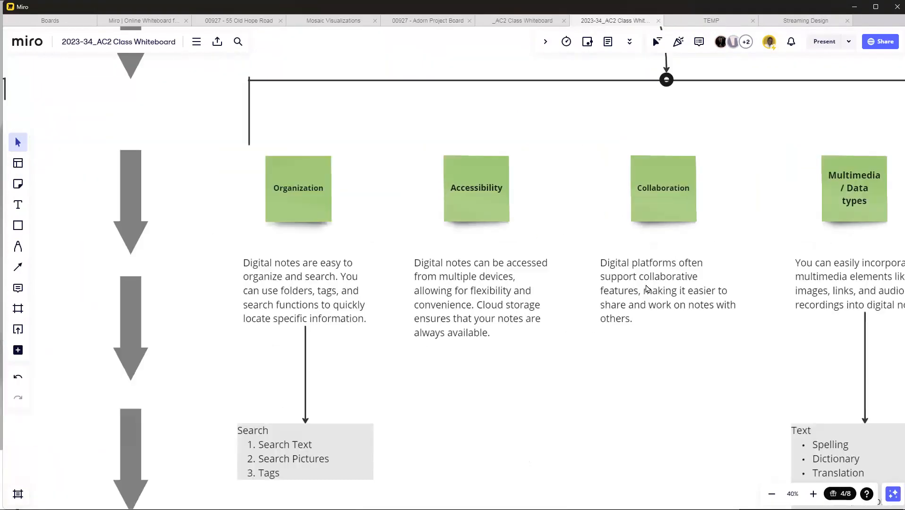
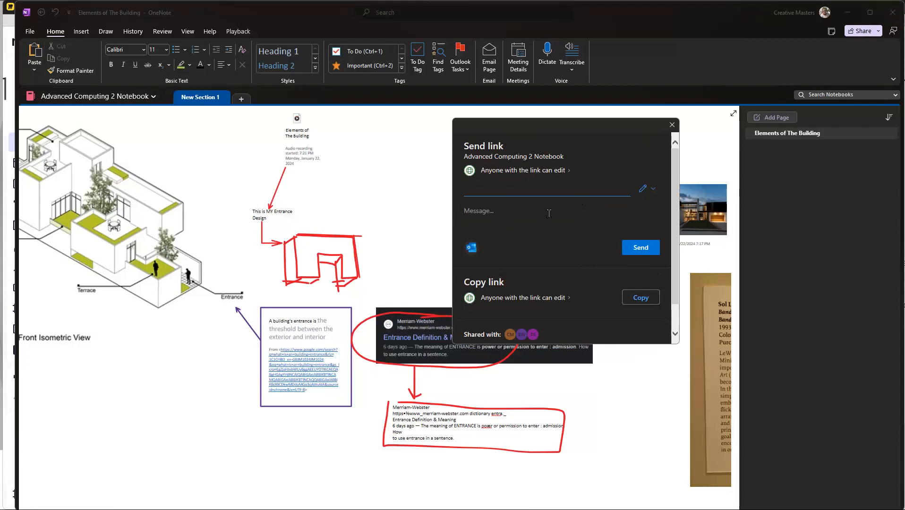
# Step: Create and copy a shareable link that lets anyone edit the Advanced Computing 2 Notebook, and close the sharing dialog
pyautogui.click(639, 298)
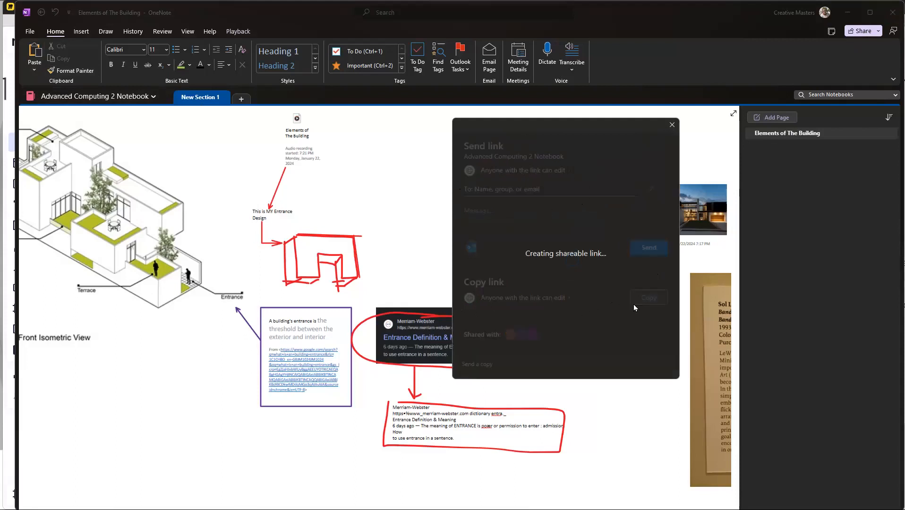
pyautogui.click(648, 183)
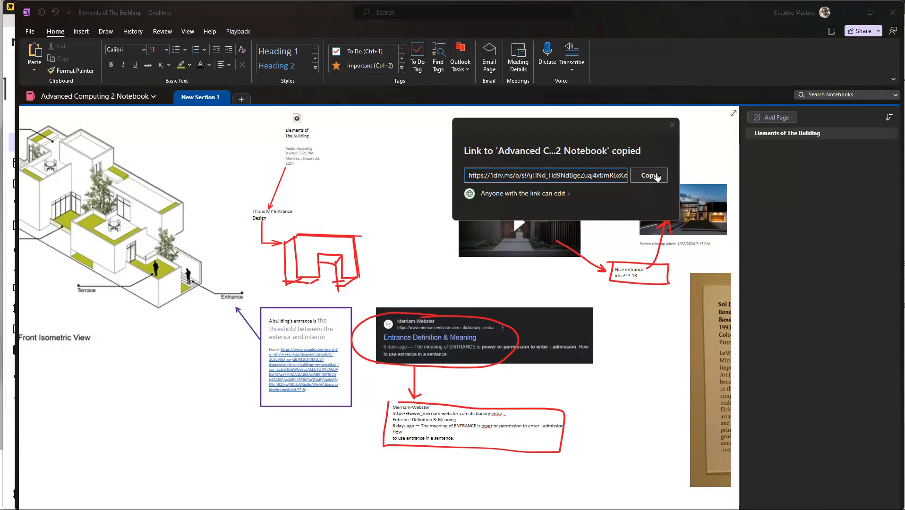
pyautogui.click(672, 125)
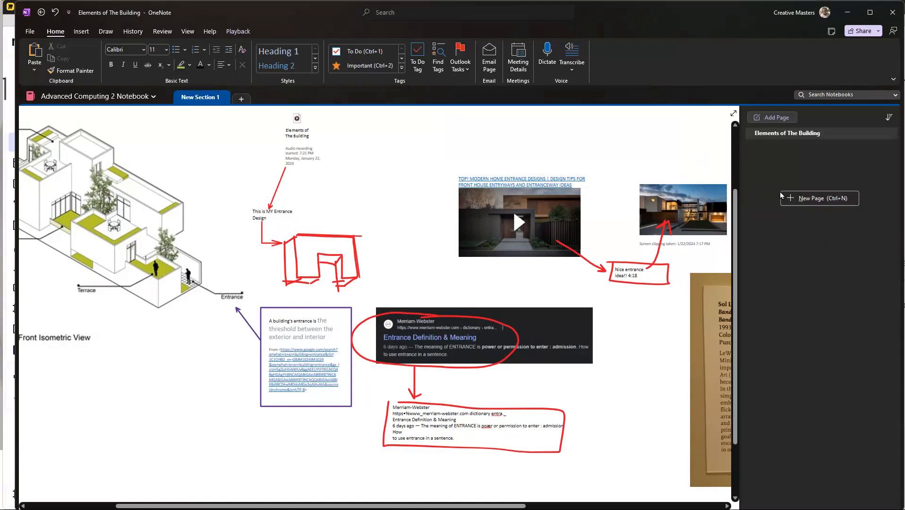
# Step: Add a new page to New Section 1 and title it "M+ Pavilion Project"
pyautogui.click(785, 118)
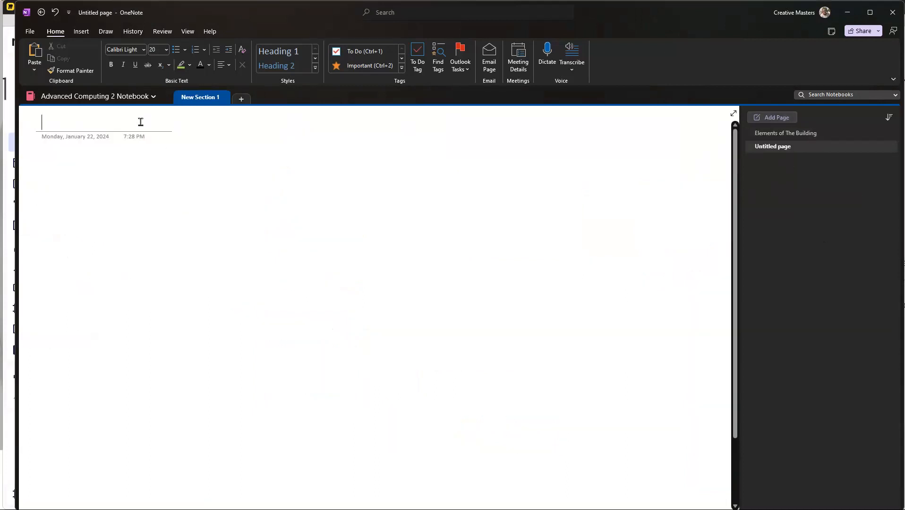
pyautogui.write('M+ P')
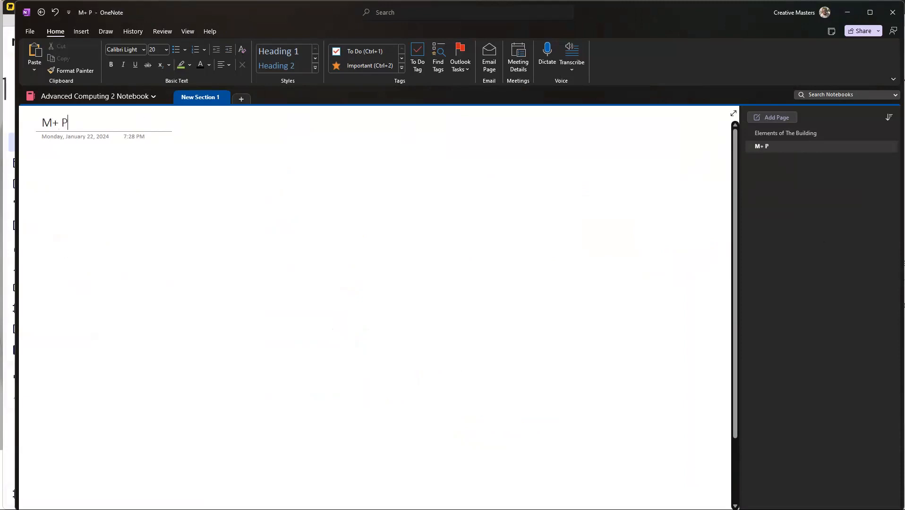
pyautogui.write('avb')
pyautogui.press('BackSpace')
pyautogui.write('ilion ')
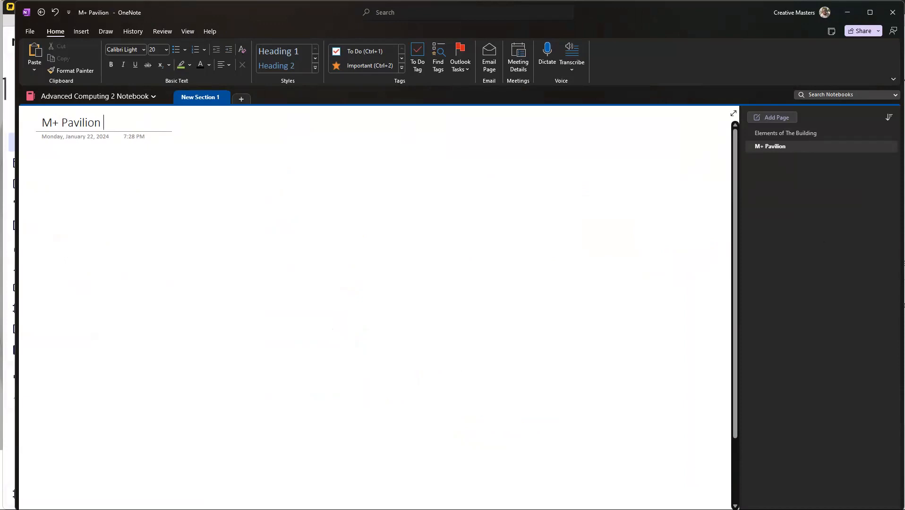
pyautogui.write('Project')
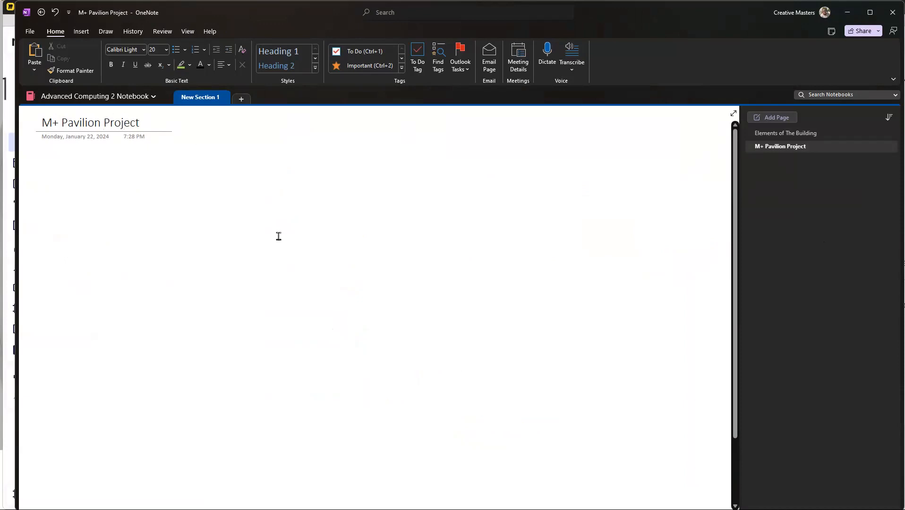
# Step: Return to the "Elements of The Building" page and look across its video, clippings and captured text
pyautogui.click(801, 133)
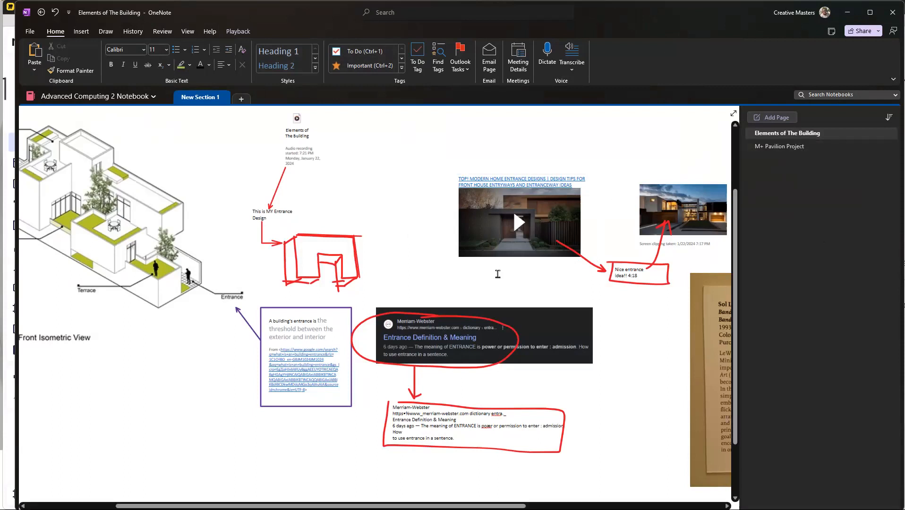
pyautogui.hscroll(5, 498, 275)
pyautogui.hscroll(5, 498, 274)
pyautogui.hscroll(-5, 491, 273)
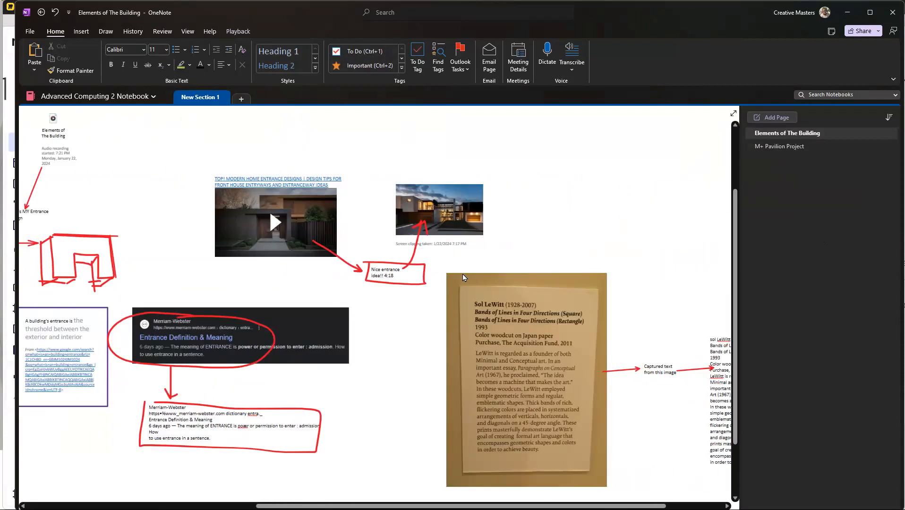
pyautogui.hscroll(-5, 463, 274)
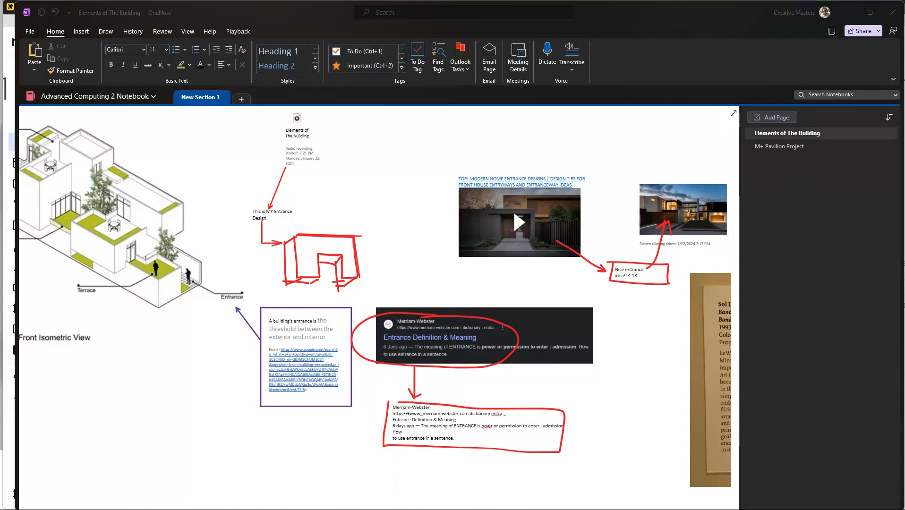
# Step: Bring in the mirrored phone window and open the Advanced Computing 2 Notebook link from the "WhatsApp myself" chat
pyautogui.moveTo(904, 19); pyautogui.dragTo(682, 24)
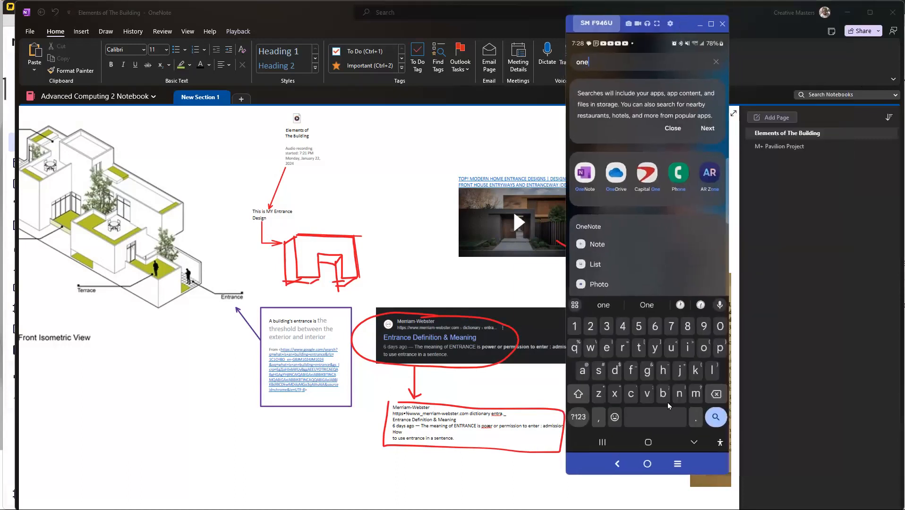
pyautogui.click(646, 465)
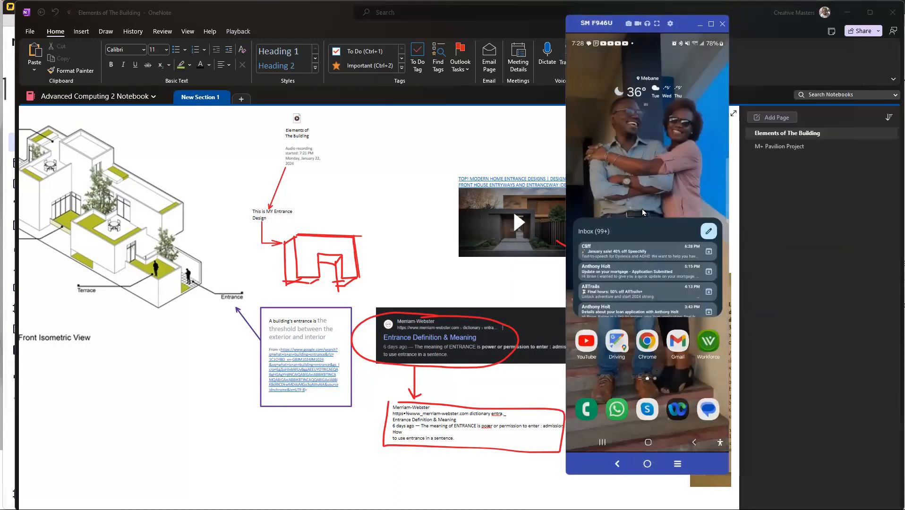
pyautogui.click(622, 411)
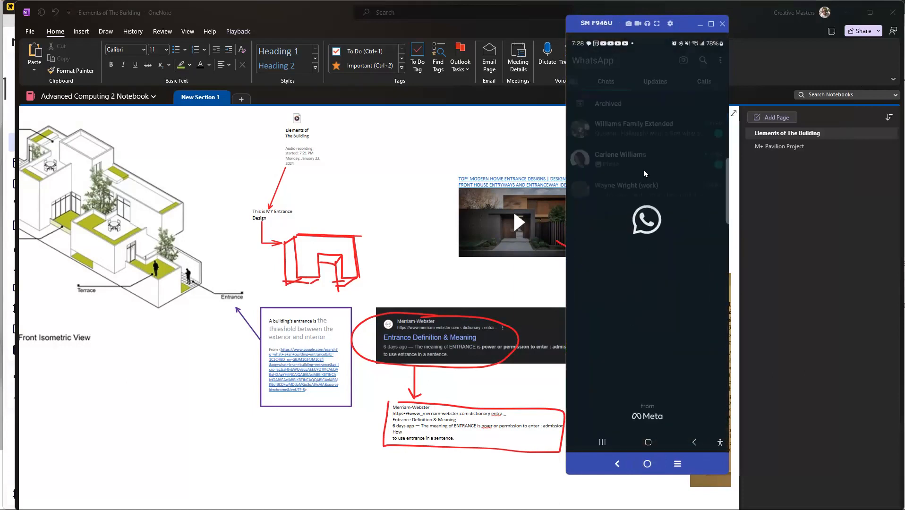
pyautogui.click(620, 134)
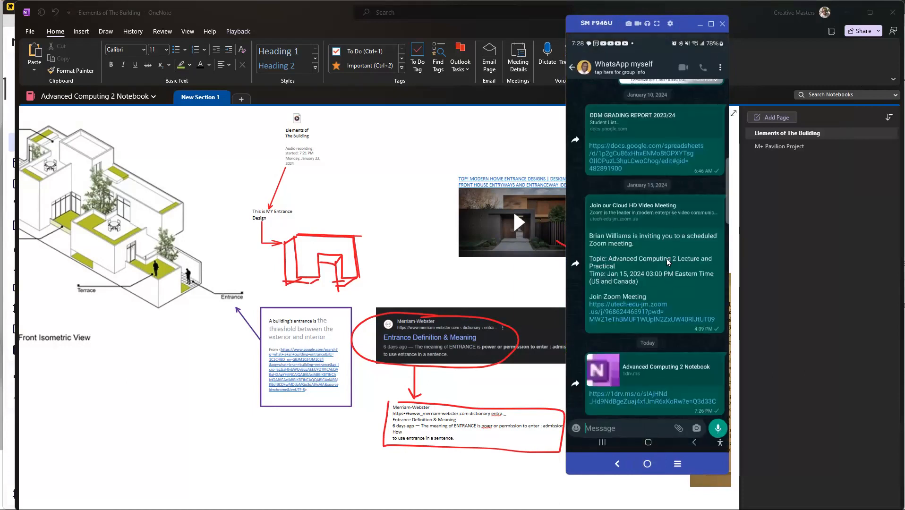
pyautogui.click(626, 391)
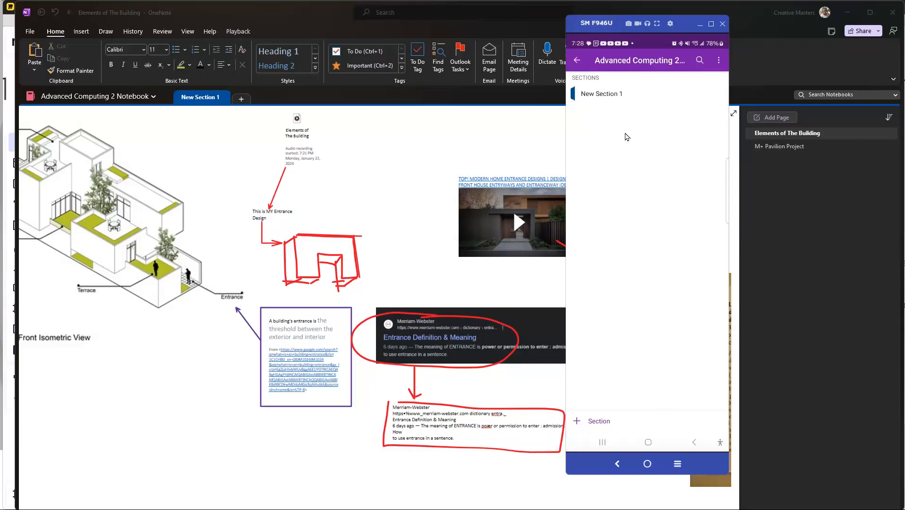
# Step: Open the "Elements of The Building" page of New Section 1 on the phone and view its drawings and notes
pyautogui.click(610, 100)
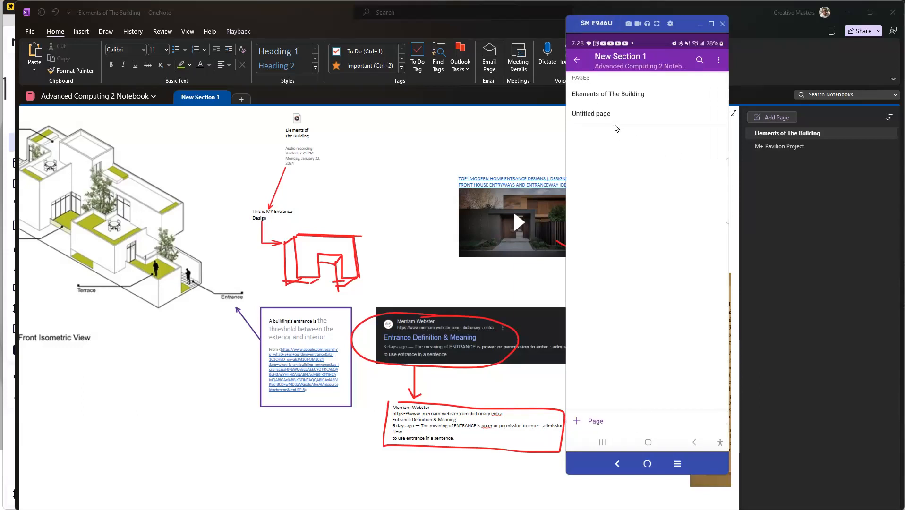
pyautogui.click(610, 100)
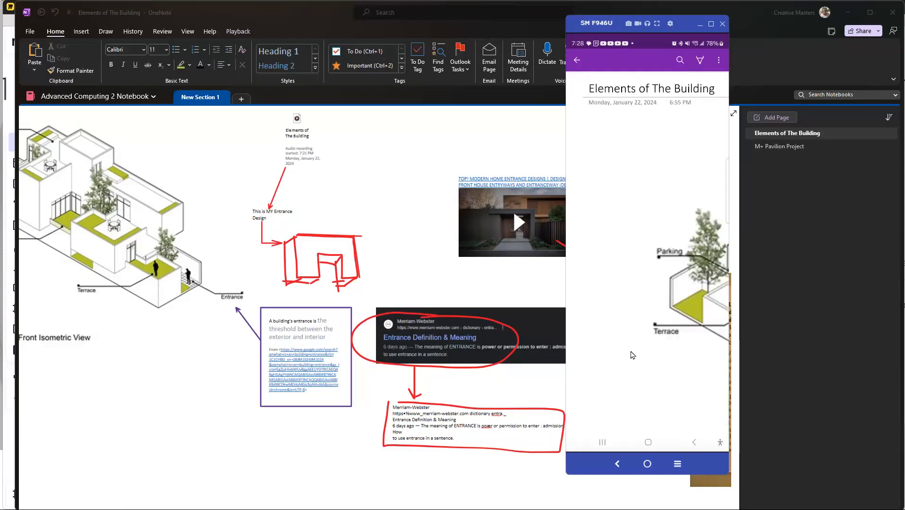
pyautogui.moveTo(679, 400); pyautogui.dragTo(625, 351)
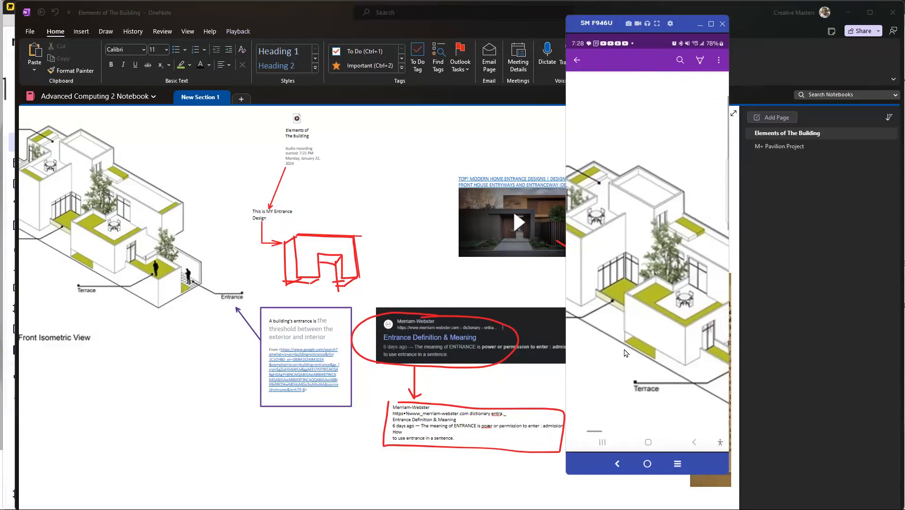
pyautogui.moveTo(677, 392); pyautogui.dragTo(622, 327)
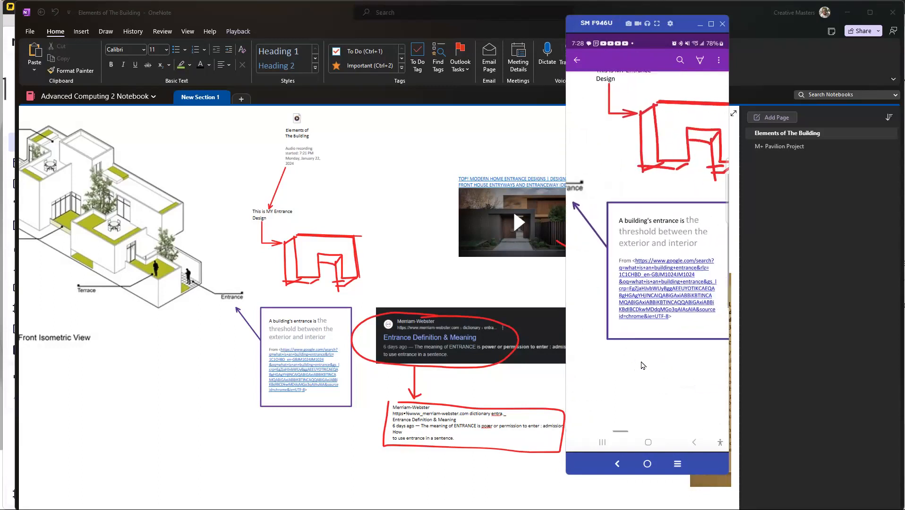
pyautogui.moveTo(642, 366); pyautogui.dragTo(609, 328)
# Step: Place the mirrored phone window beside the desktop notebook page and pin it always on top
pyautogui.moveTo(673, 31)
pyautogui.mouseDown()
pyautogui.moveTo(149, 28)
pyautogui.moveTo(145, 39)
pyautogui.moveTo(730, 94)
pyautogui.moveTo(836, 37)
pyautogui.moveTo(848, 40)
pyautogui.mouseUp()
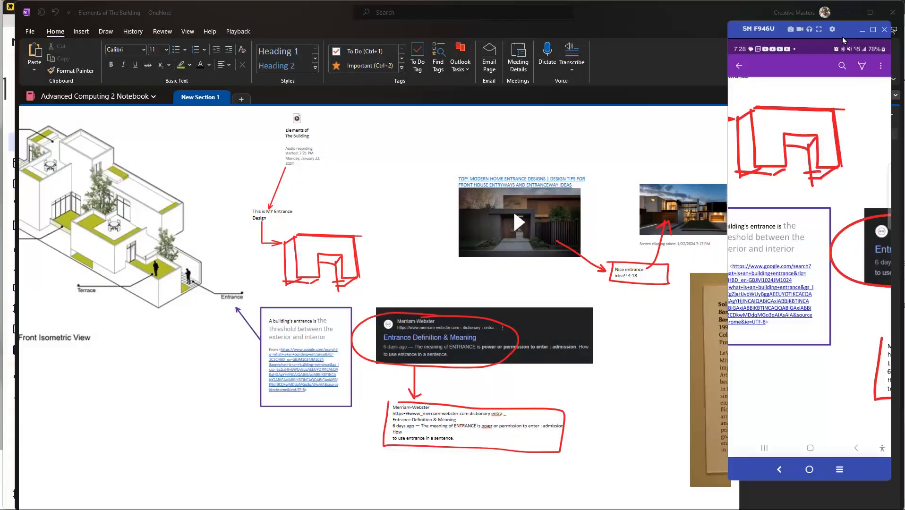
pyautogui.moveTo(846, 33); pyautogui.dragTo(843, 34)
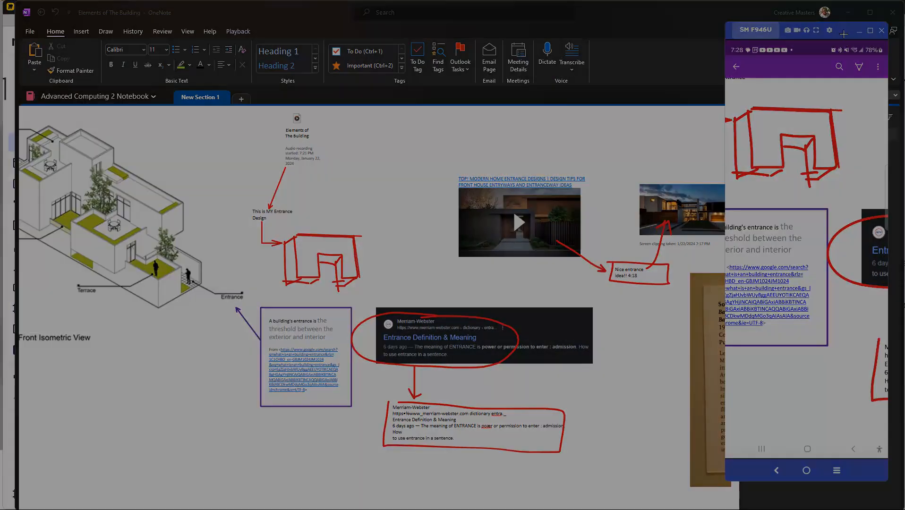
pyautogui.press('ctrl+super+t')
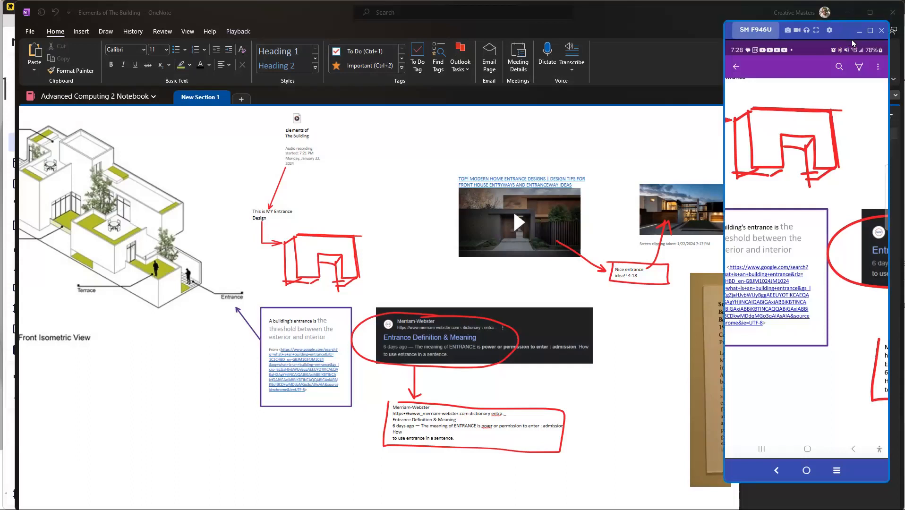
# Step: Examine the phone's copy of the page alongside the desktop one, from the entrance sketch across to the video and clippings
pyautogui.scroll(-1, 484, 220)
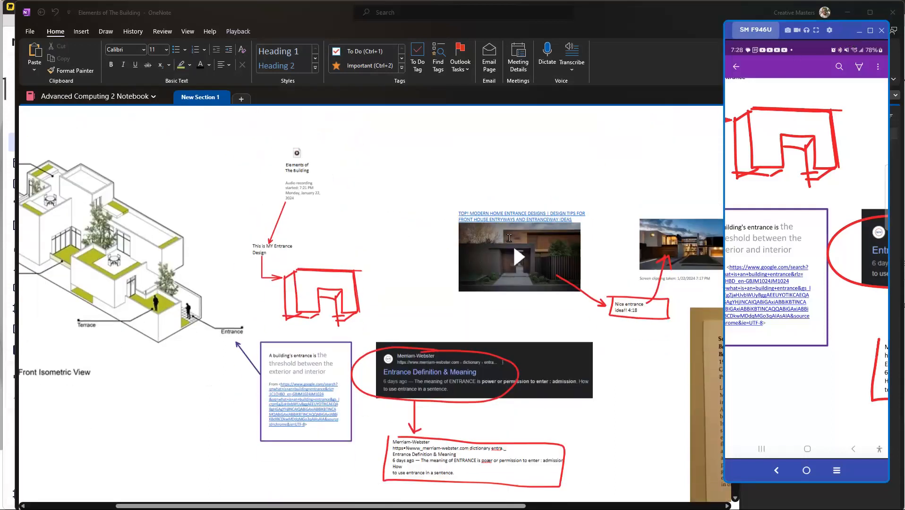
pyautogui.click(838, 332)
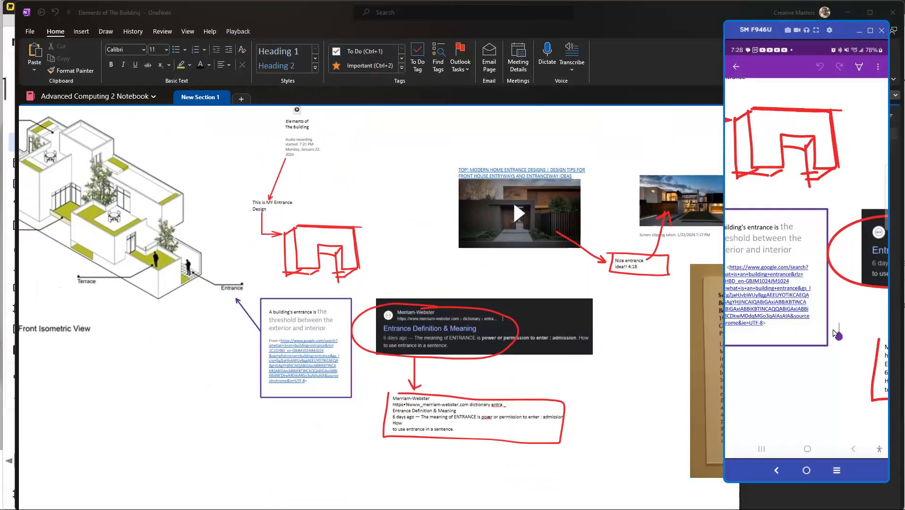
pyautogui.click(839, 243)
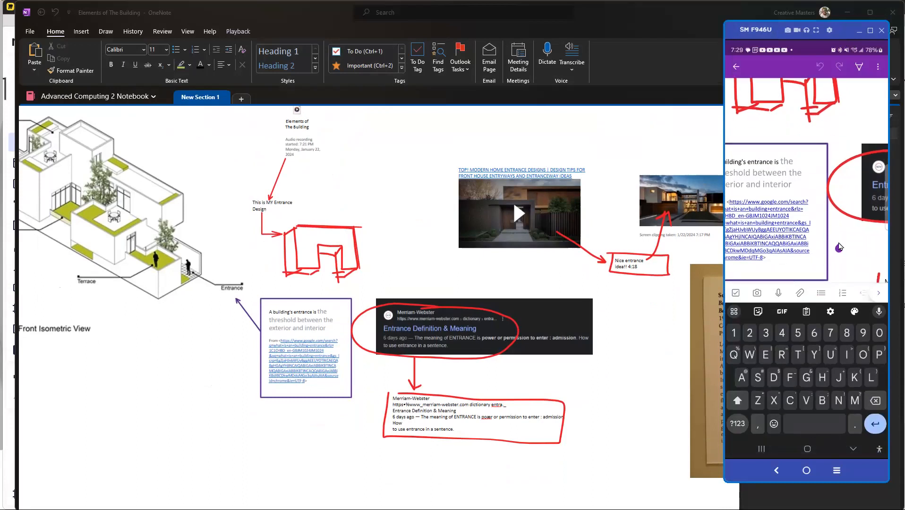
pyautogui.rightClick(840, 243)
pyautogui.moveTo(818, 327); pyautogui.dragTo(767, 340)
pyautogui.moveTo(841, 379); pyautogui.dragTo(778, 391)
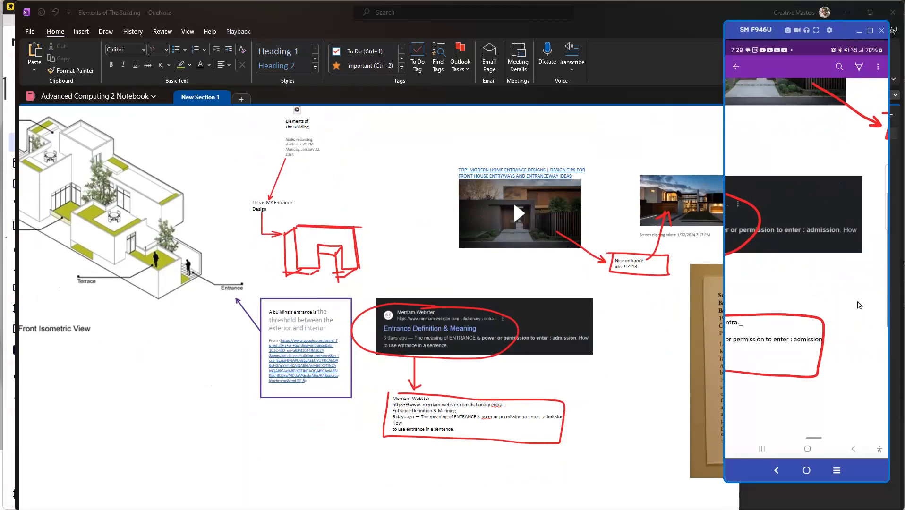
pyautogui.moveTo(856, 337); pyautogui.dragTo(827, 340)
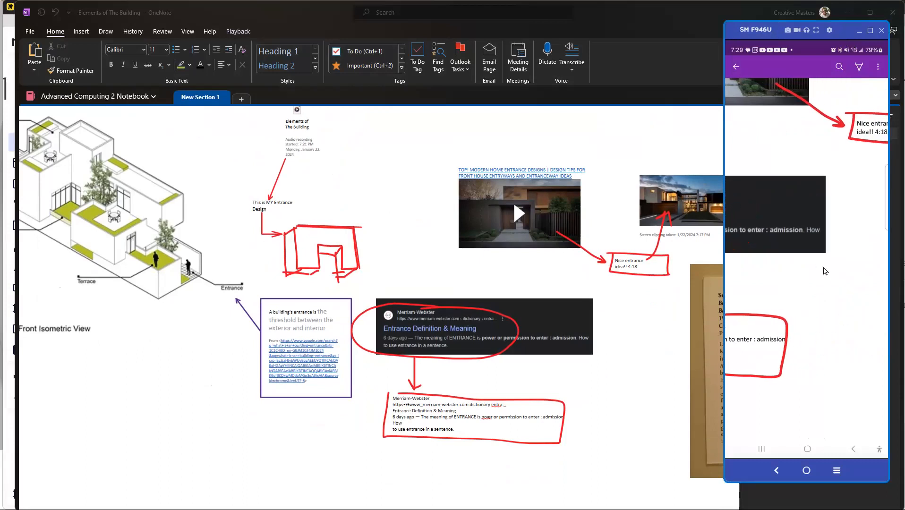
pyautogui.scroll(-5, 825, 270)
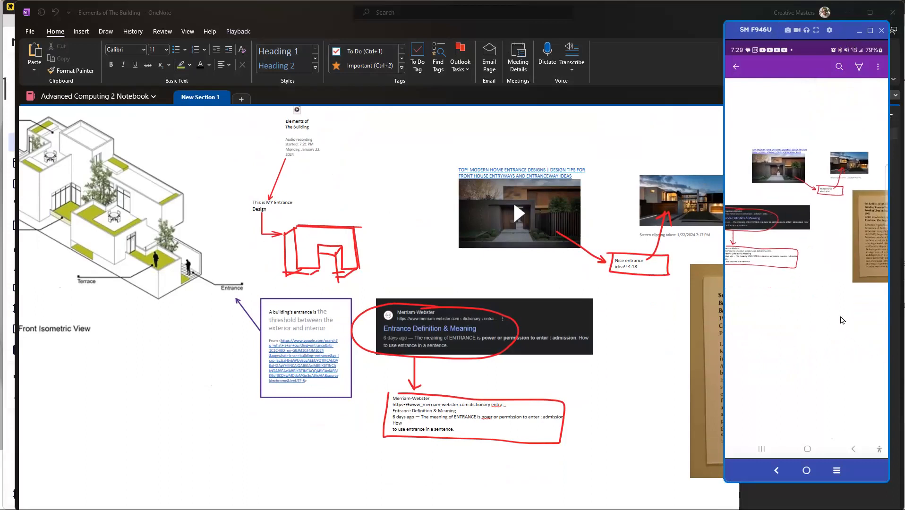
pyautogui.hscroll(-1, 840, 318)
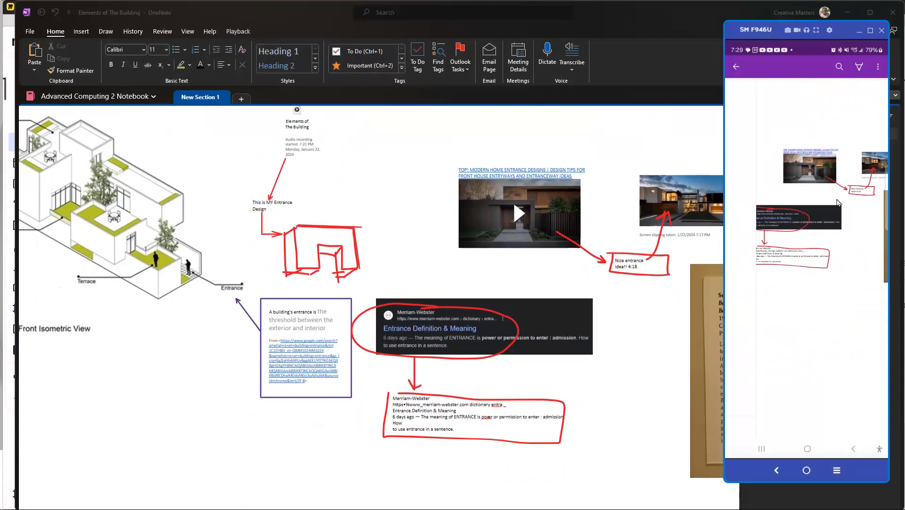
# Step: Add the text note "Sure" above the house screen clipping on the phone's copy of the page
pyautogui.click(847, 134)
pyautogui.write('Sure')
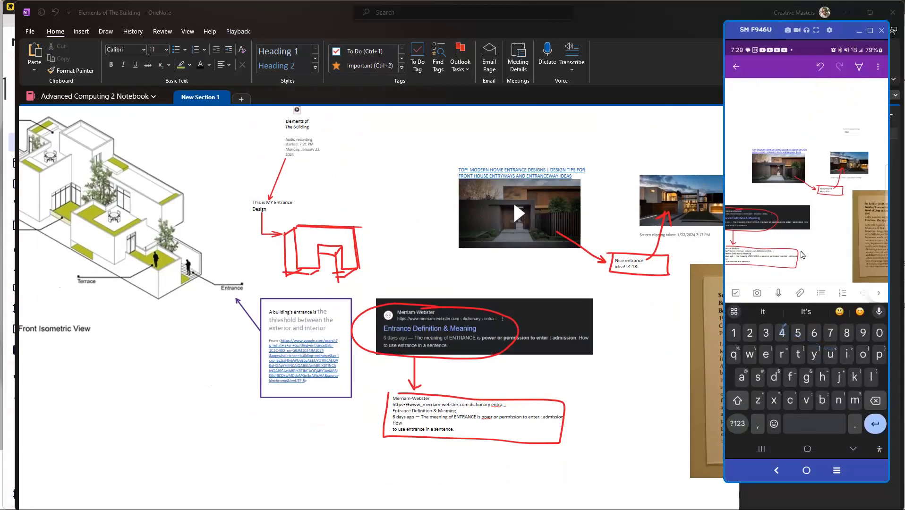
pyautogui.moveTo(810, 247); pyautogui.dragTo(785, 247)
pyautogui.moveTo(869, 174)
pyautogui.mouseDown()
pyautogui.moveTo(855, 206)
pyautogui.moveTo(839, 190)
pyautogui.moveTo(873, 190)
pyautogui.mouseUp()
pyautogui.moveTo(815, 178); pyautogui.dragTo(851, 176)
pyautogui.moveTo(780, 133); pyautogui.dragTo(804, 142)
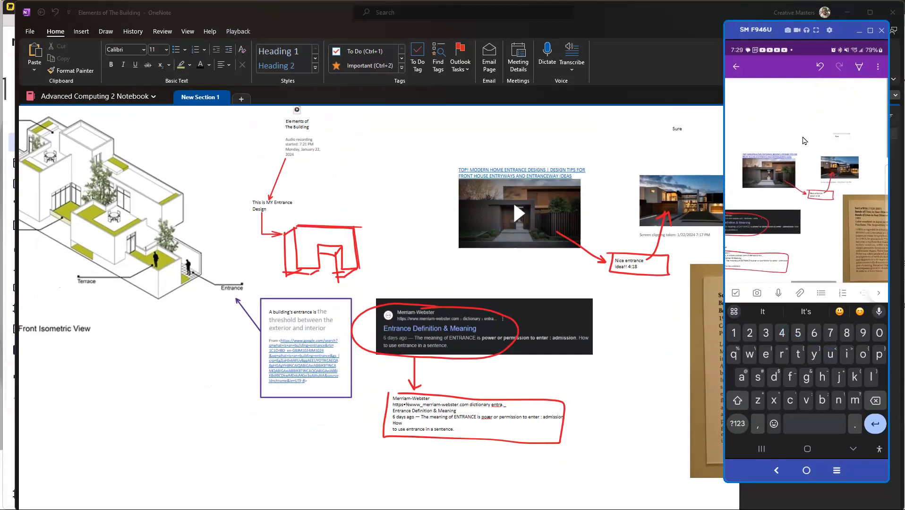
pyautogui.click(787, 104)
# Step: Delete the "Sure" note above the house screen clipping from the desktop copy of the page
pyautogui.scroll(3, 571, 152)
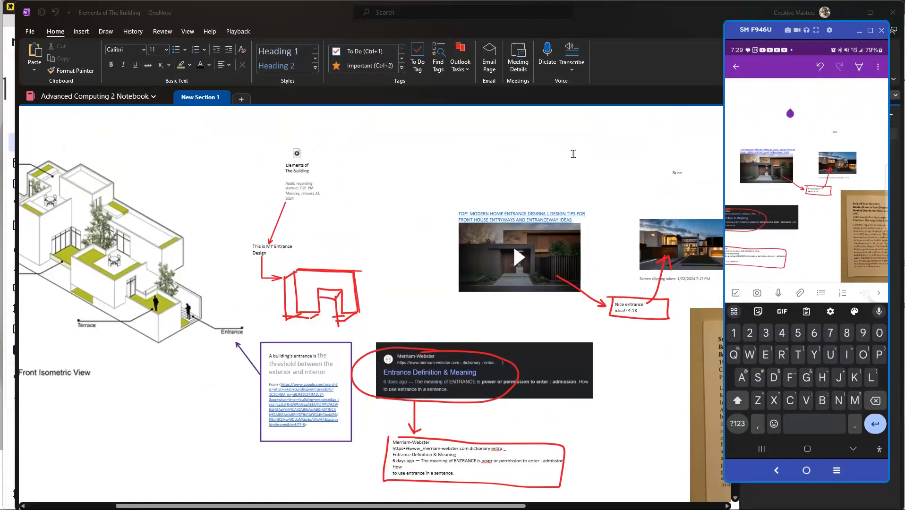
pyautogui.click(675, 226)
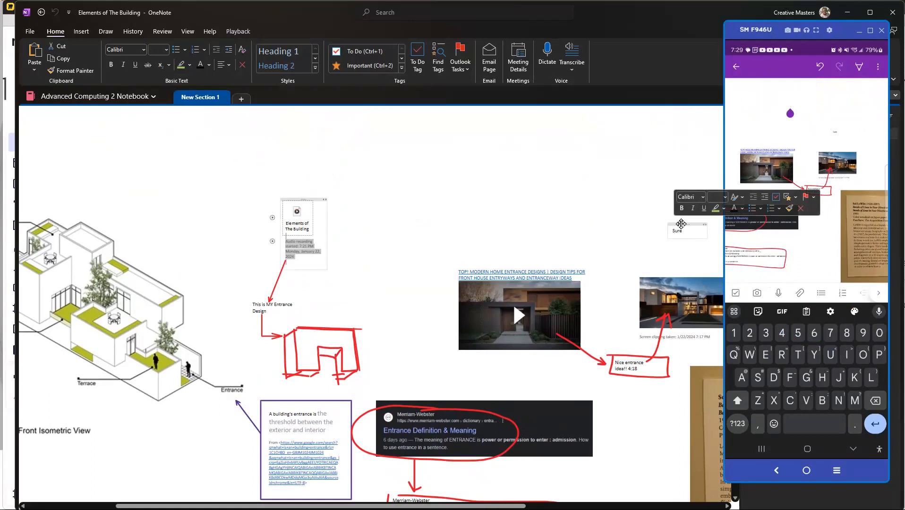
pyautogui.click(681, 224)
pyautogui.press('Delete')
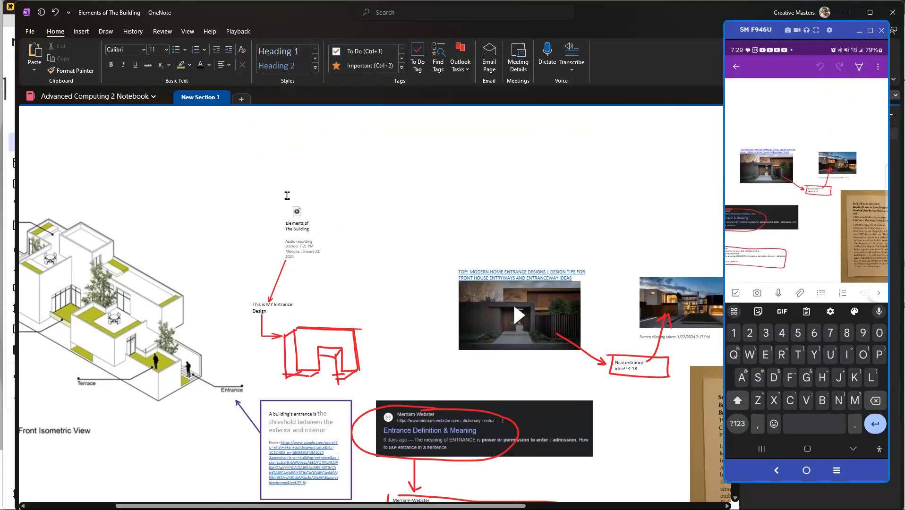
pyautogui.keyDown('ctrl'); pyautogui.scroll(3, 307, 223); pyautogui.keyUp('ctrl')
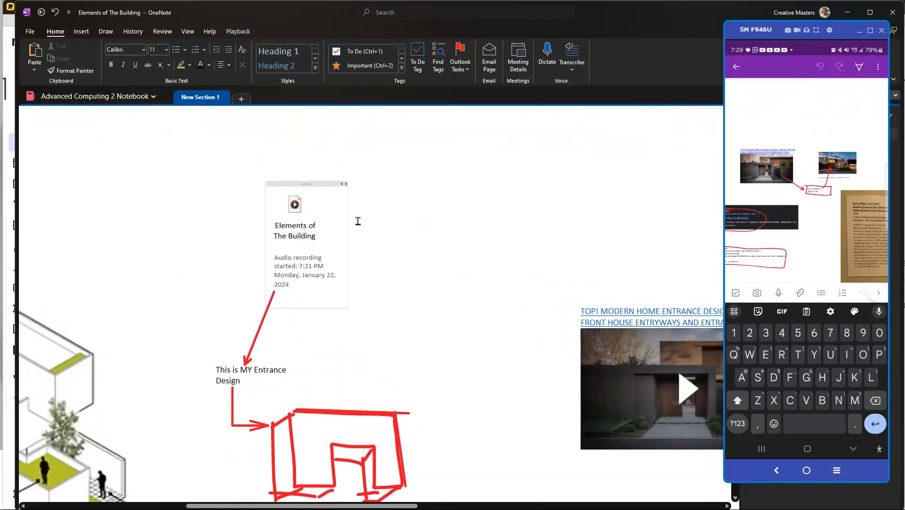
# Step: Enlarge the mirrored phone window slightly and look over the desktop page around the audio recording alongside the phone's copy
pyautogui.click(552, 224)
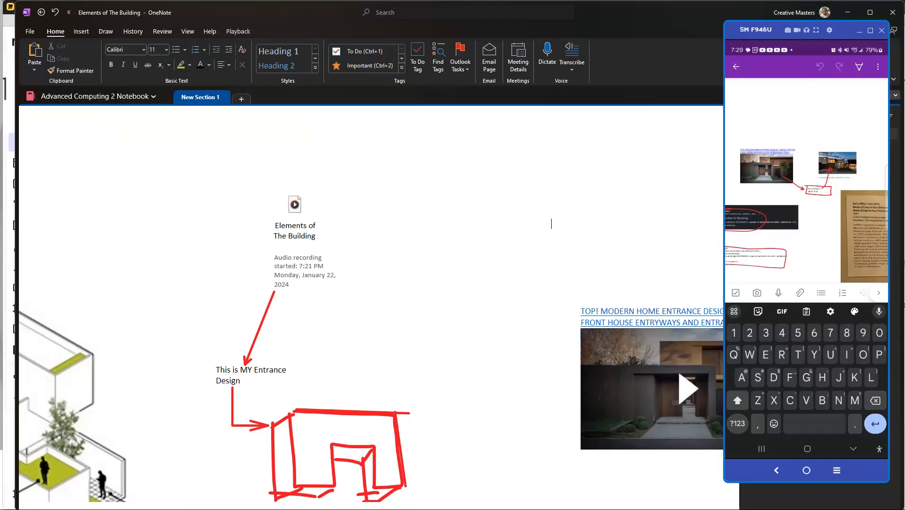
pyautogui.moveTo(726, 23); pyautogui.dragTo(688, 1)
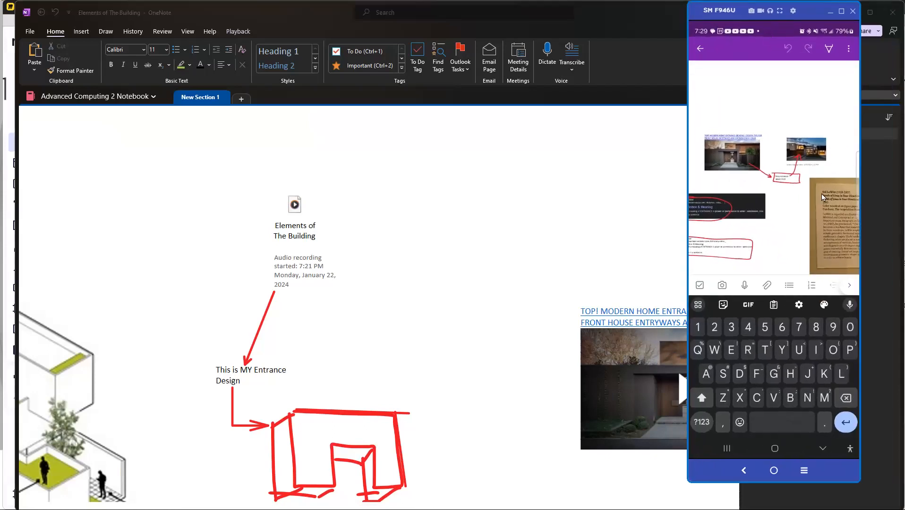
pyautogui.scroll(2, 398, 168)
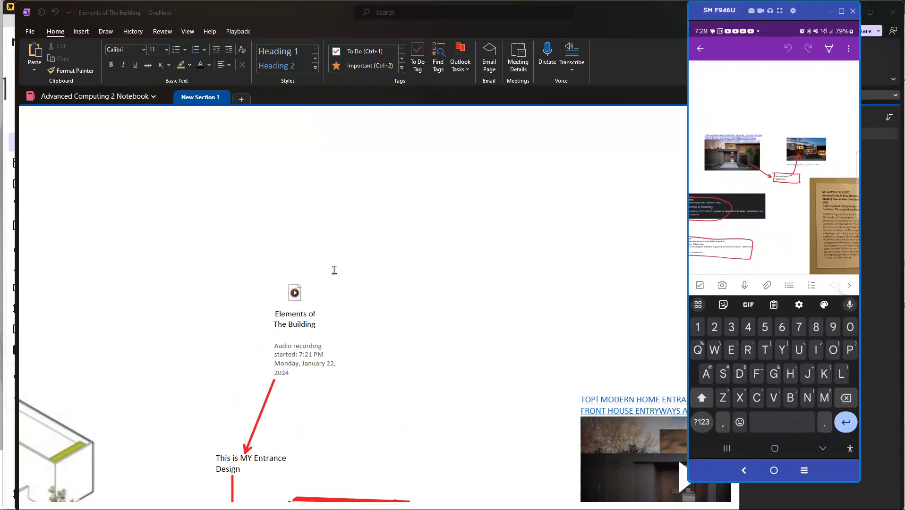
pyautogui.scroll(-4, 342, 286)
pyautogui.scroll(4, 343, 288)
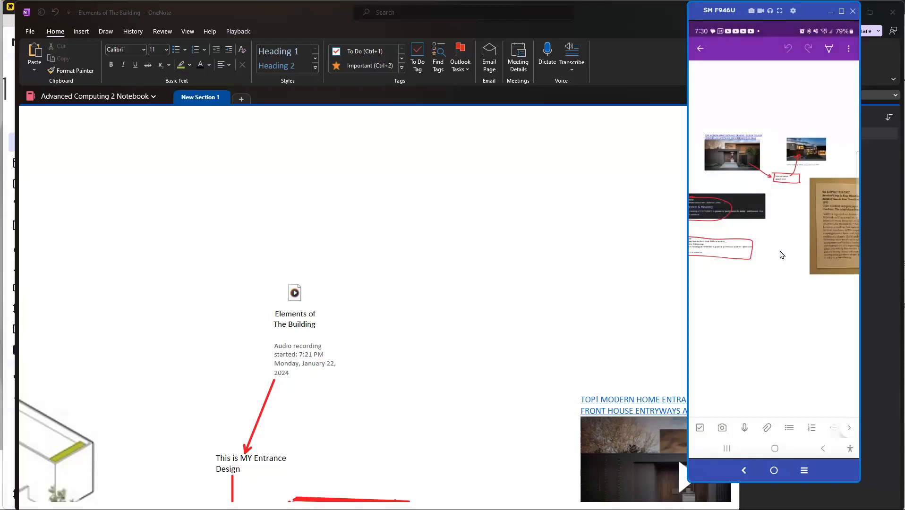
pyautogui.scroll(-2, 782, 255)
pyautogui.scroll(1, 783, 255)
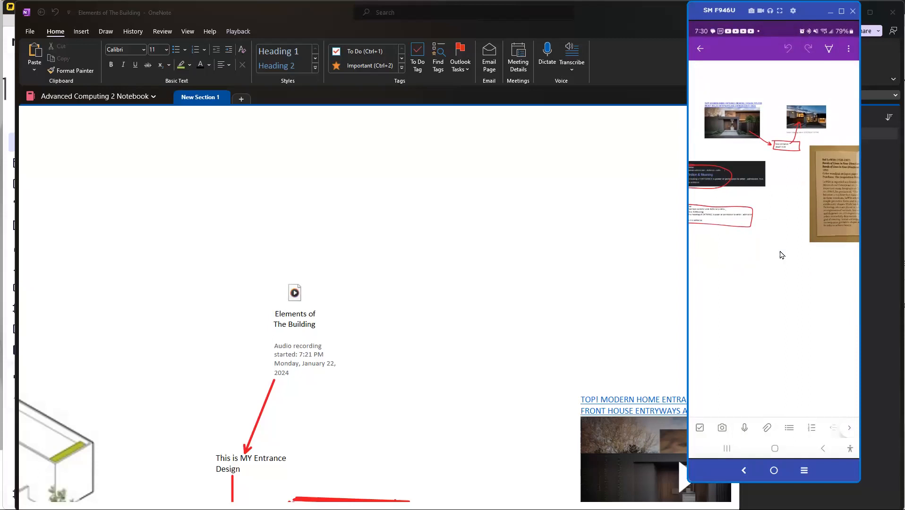
pyautogui.scroll(1, 783, 256)
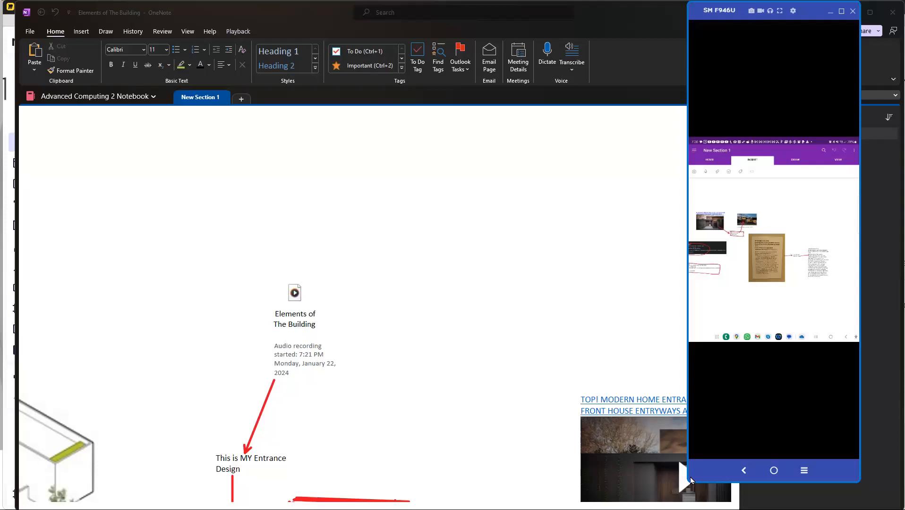
# Step: Resize the mirrored phone window and place it over the page list, leaving the area around the audio recording clear
pyautogui.moveTo(688, 473); pyautogui.dragTo(551, 462)
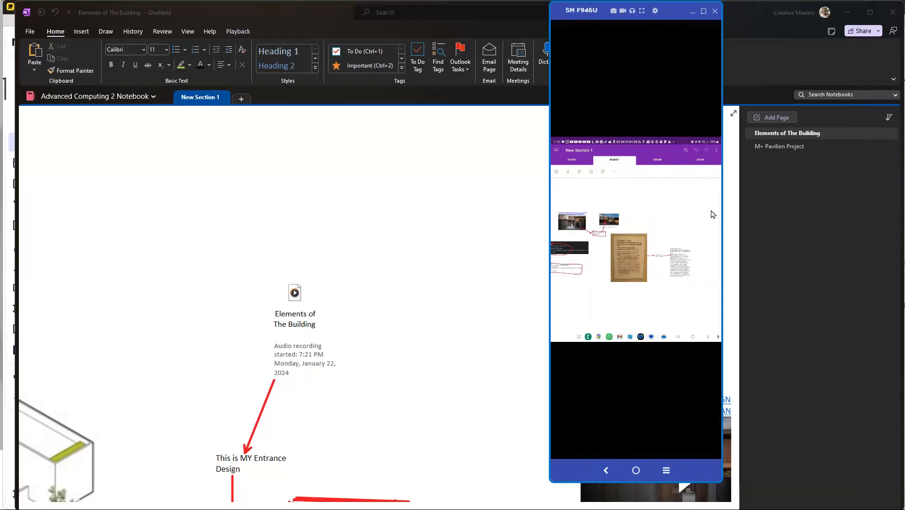
pyautogui.moveTo(665, 12); pyautogui.dragTo(830, 19)
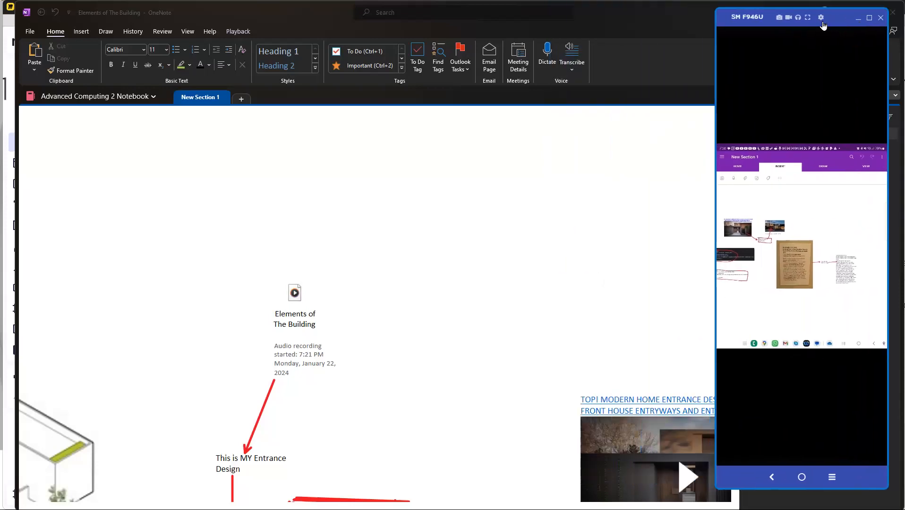
pyautogui.click(750, 20)
pyautogui.click(752, 47)
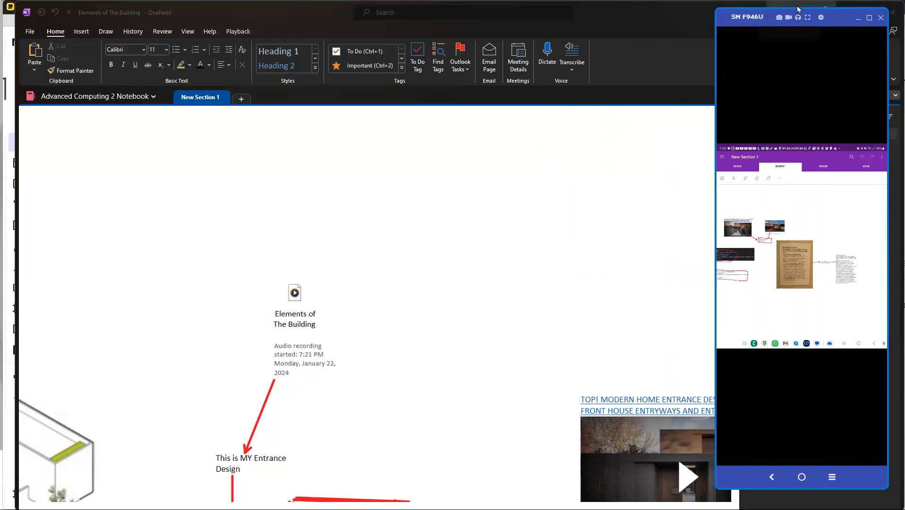
pyautogui.moveTo(798, 7); pyautogui.dragTo(785, 125)
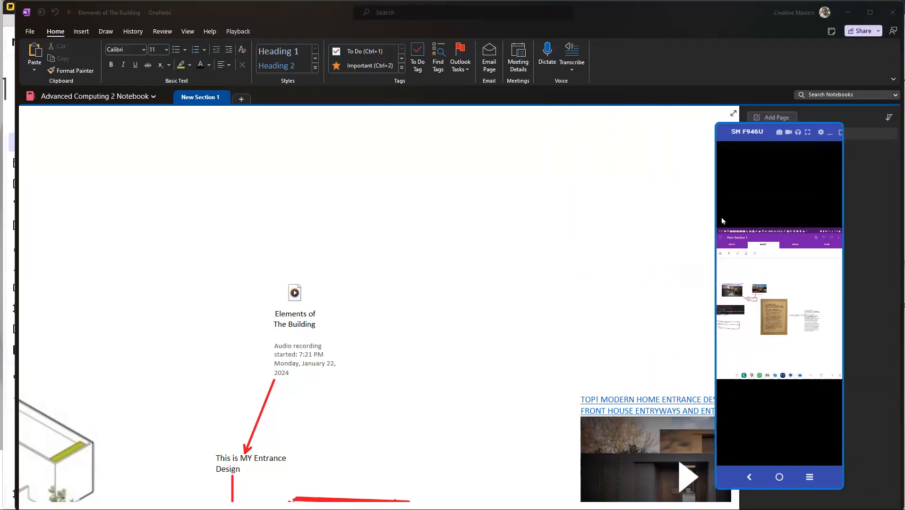
pyautogui.moveTo(718, 212); pyautogui.dragTo(577, 213)
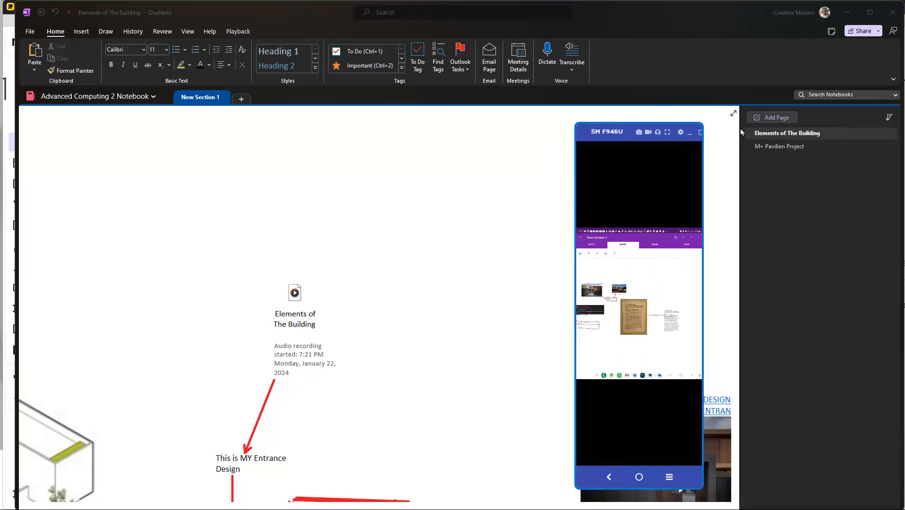
pyautogui.moveTo(703, 123); pyautogui.dragTo(841, 24)
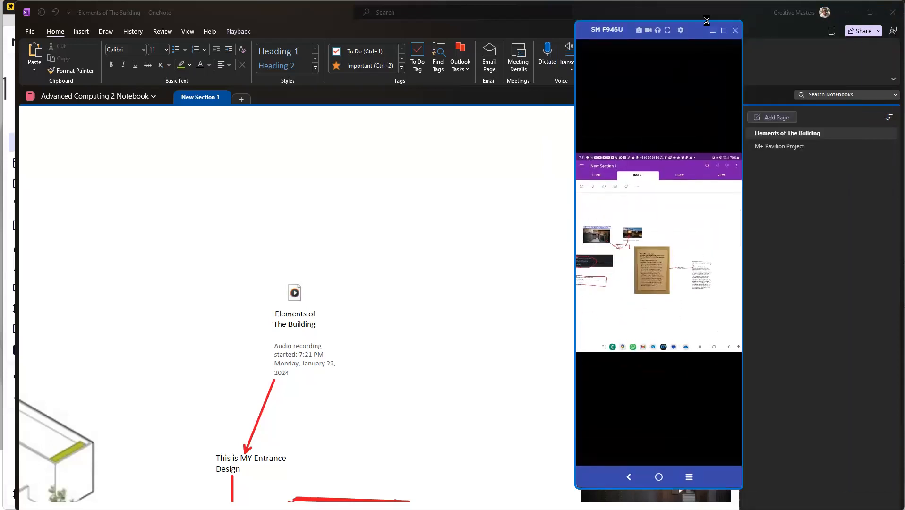
pyautogui.moveTo(707, 21); pyautogui.dragTo(818, 22)
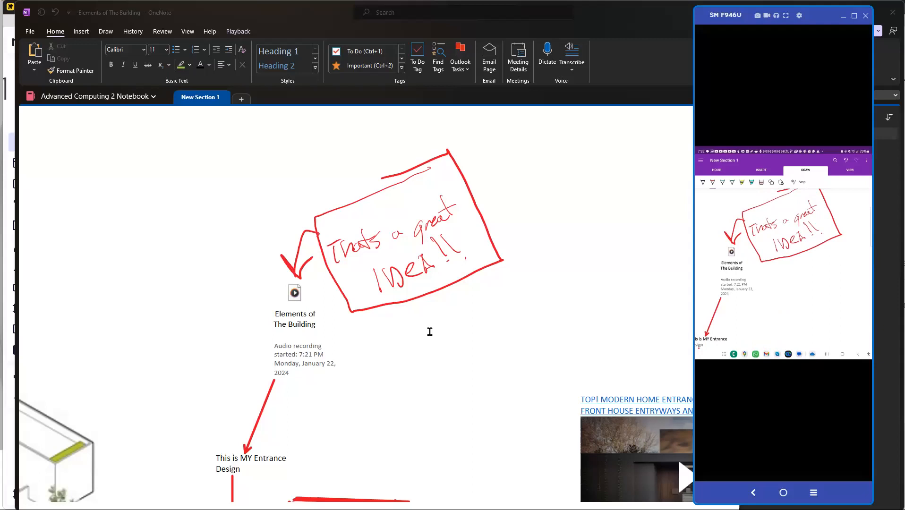
# Step: Examine the handwritten "Thats a great IDEA!!" note on the desktop page and the list of note-taking features on the Miro class whiteboard
pyautogui.scroll(-3, 411, 309)
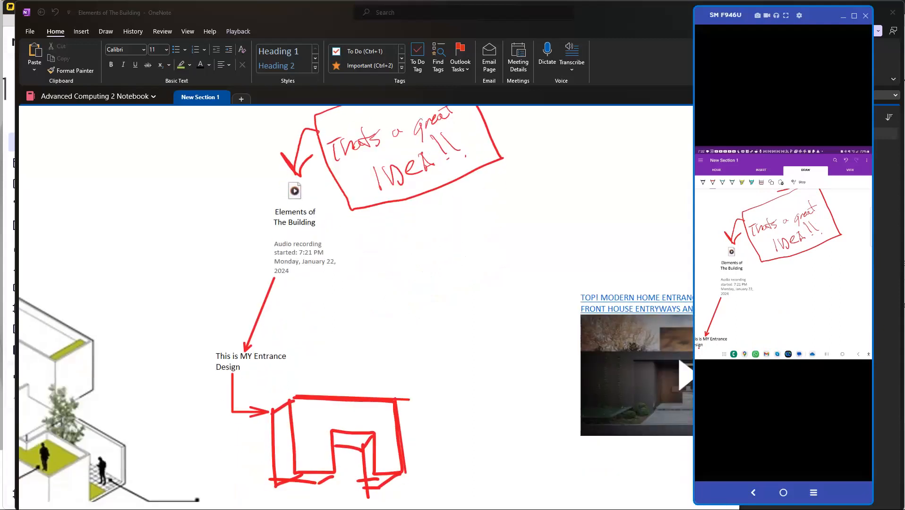
pyautogui.hotkey('alt', 'Tab')
pyautogui.scroll(-5, 373, 299)
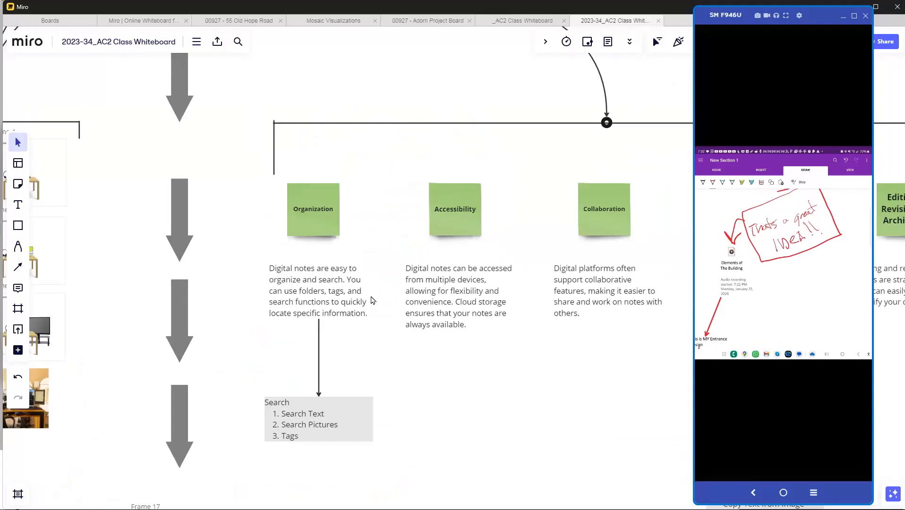
pyautogui.scroll(5, 452, 338)
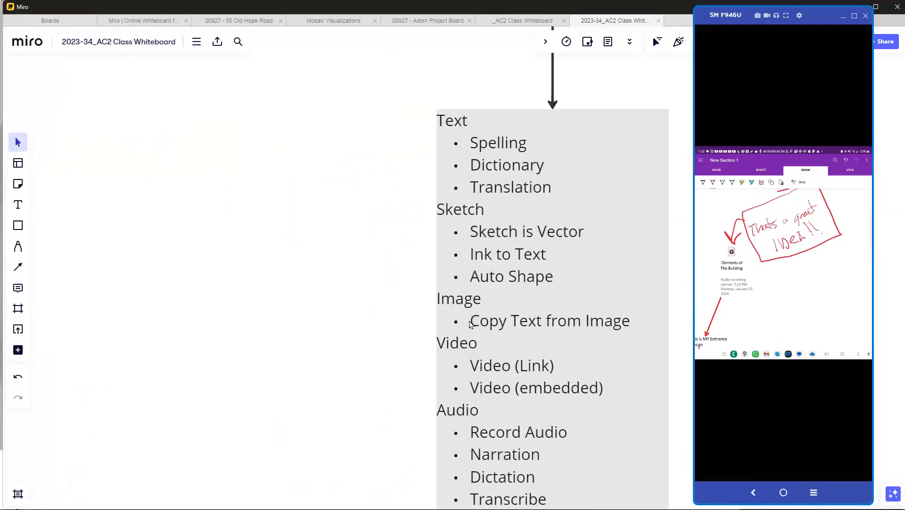
pyautogui.scroll(3, 497, 458)
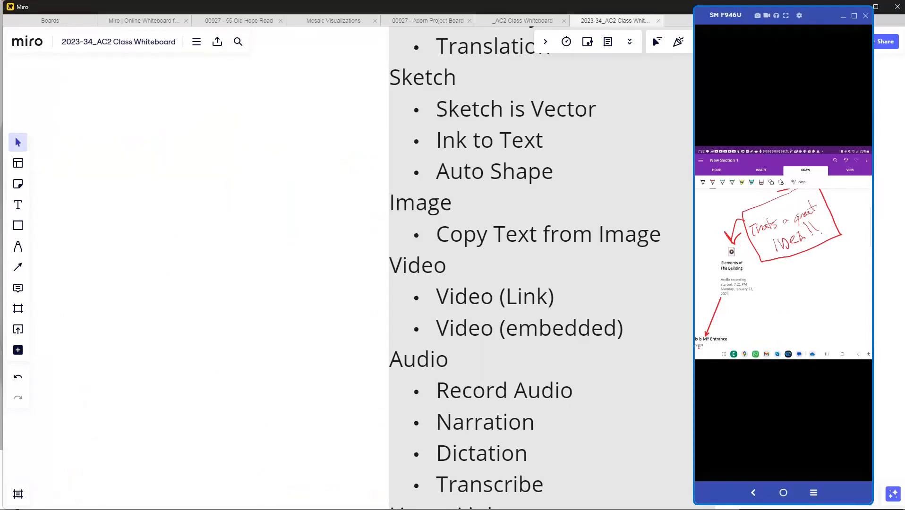
pyautogui.hotkey('alt', 'Tab')
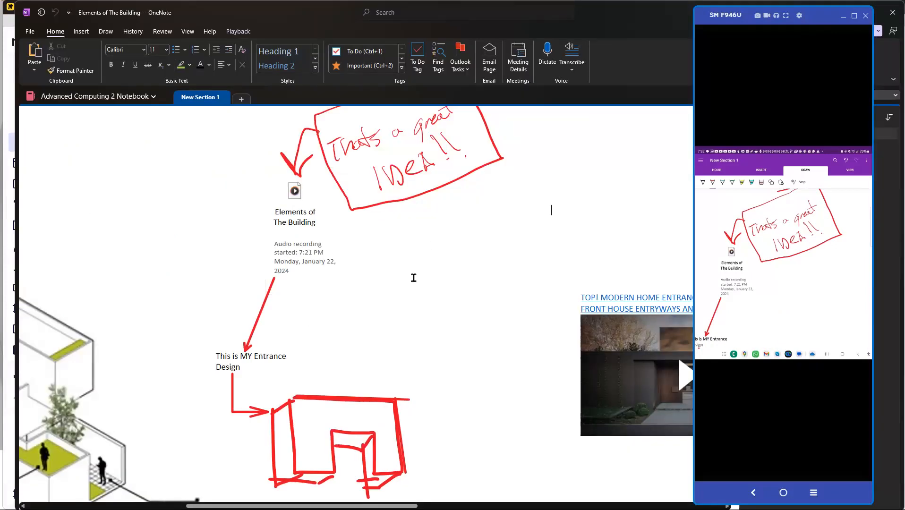
pyautogui.scroll(1, 430, 262)
pyautogui.scroll(1, 433, 265)
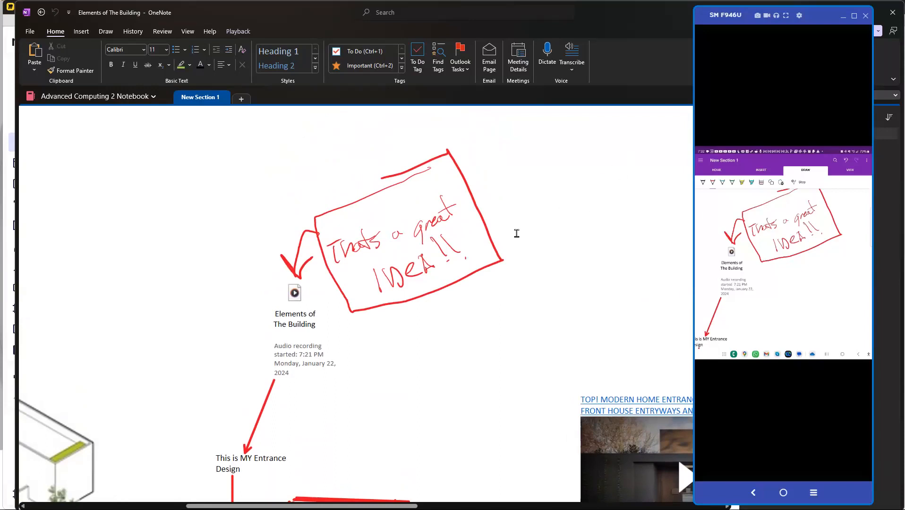
# Step: Dictate the note "This is a test for dictating my idea for an entrance to my design" beside the handwritten box and uncover it
pyautogui.click(464, 327)
pyautogui.click(549, 52)
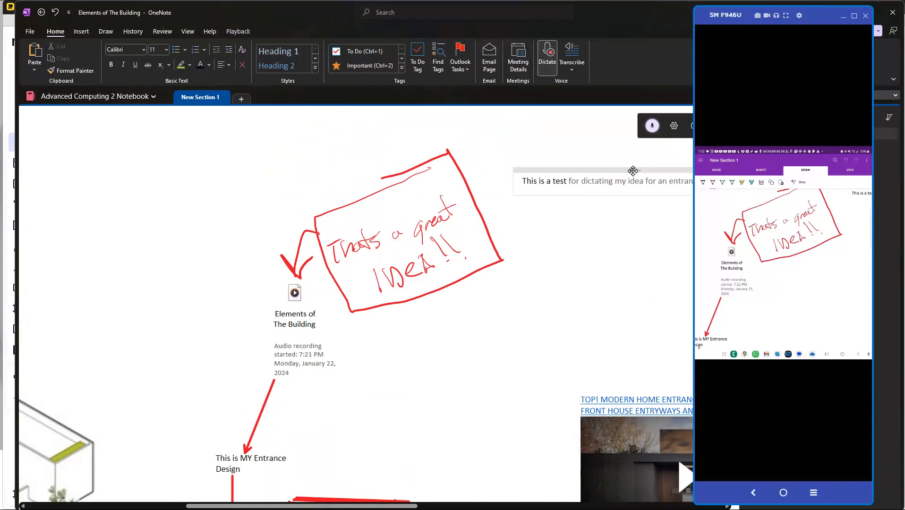
pyautogui.moveTo(810, 22); pyautogui.dragTo(904, 20)
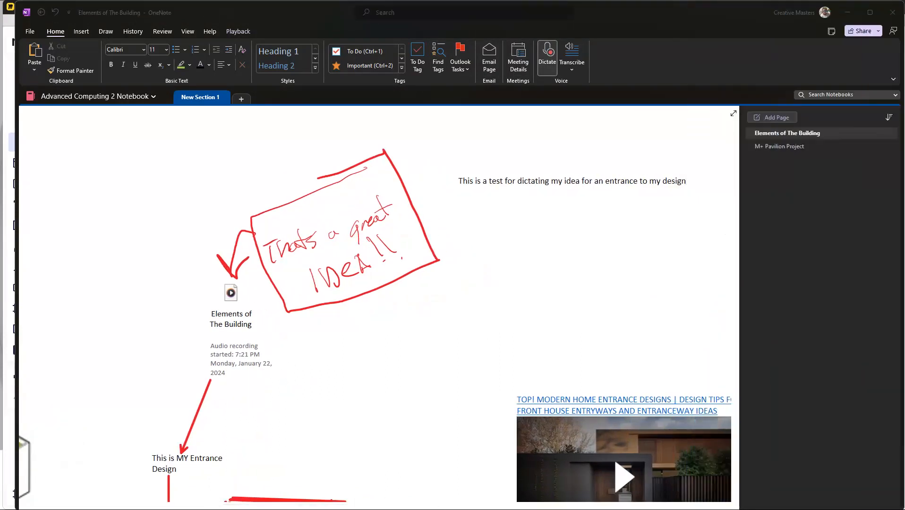
pyautogui.click(670, 177)
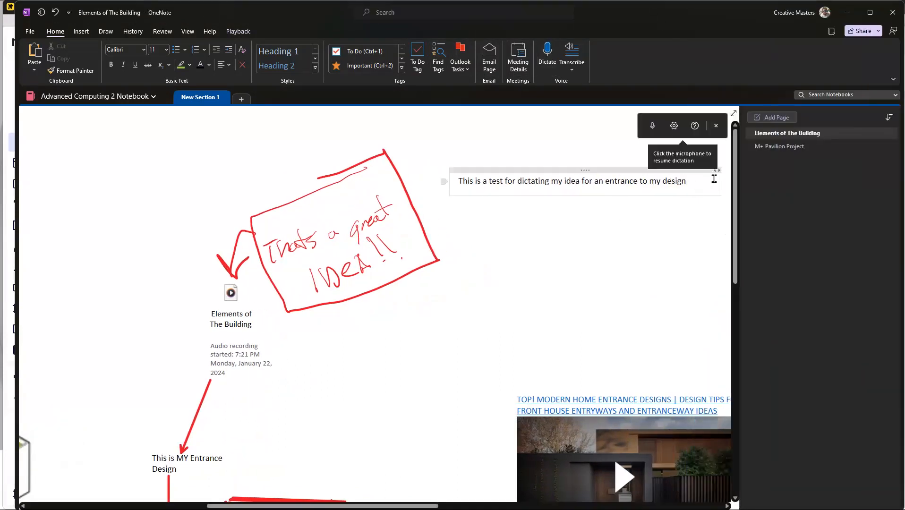
# Step: Narrow the dictated note so its text wraps to four lines, and move it just below the handwritten box
pyautogui.moveTo(723, 181); pyautogui.dragTo(535, 180)
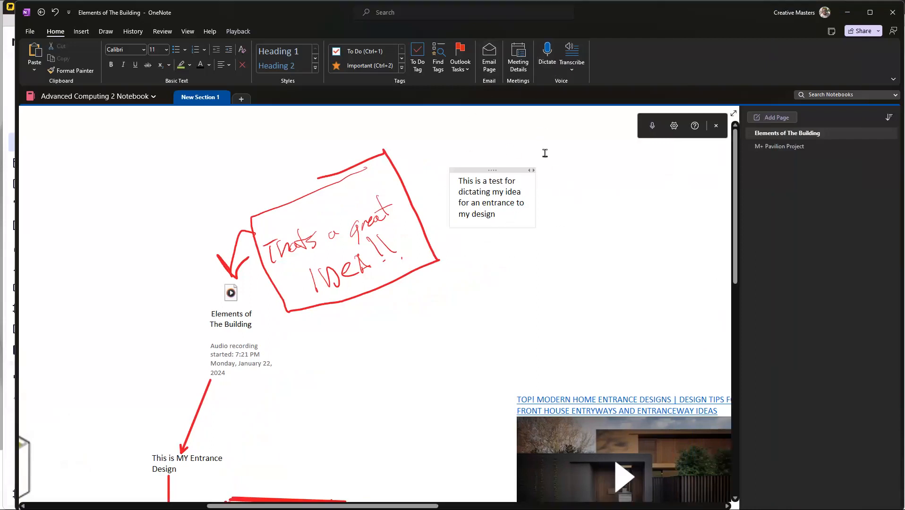
pyautogui.moveTo(499, 169); pyautogui.dragTo(528, 153)
pyautogui.click(502, 254)
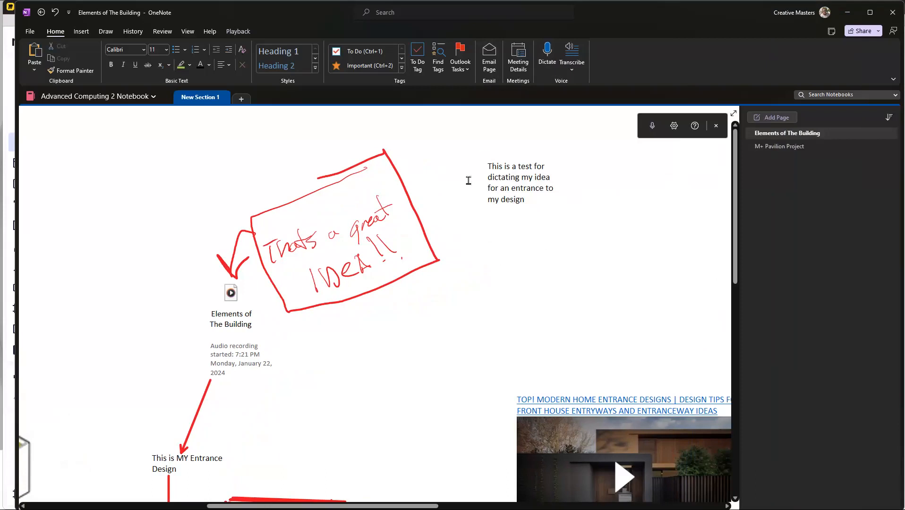
pyautogui.moveTo(513, 155)
pyautogui.mouseDown()
pyautogui.moveTo(453, 288)
pyautogui.moveTo(390, 298)
pyautogui.mouseUp()
pyautogui.click(488, 284)
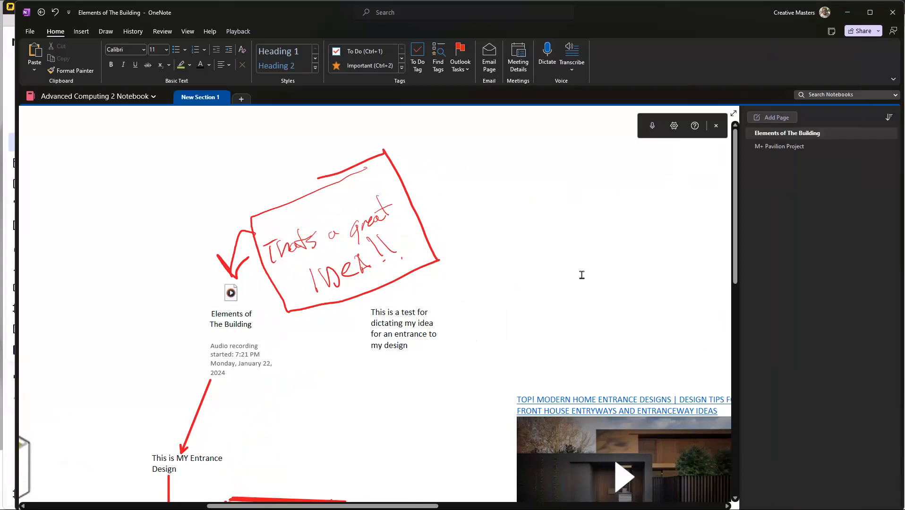
# Step: Bring the phone window back beside the page and review the Audio items on the Miro whiteboard and the dictated note in OneNote
pyautogui.moveTo(849, 1); pyautogui.dragTo(854, 28)
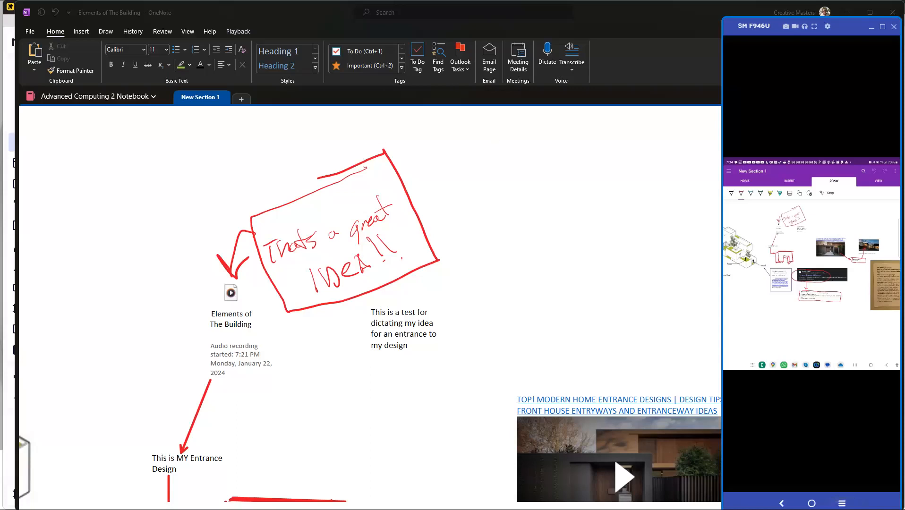
pyautogui.hotkey('alt', 'Tab')
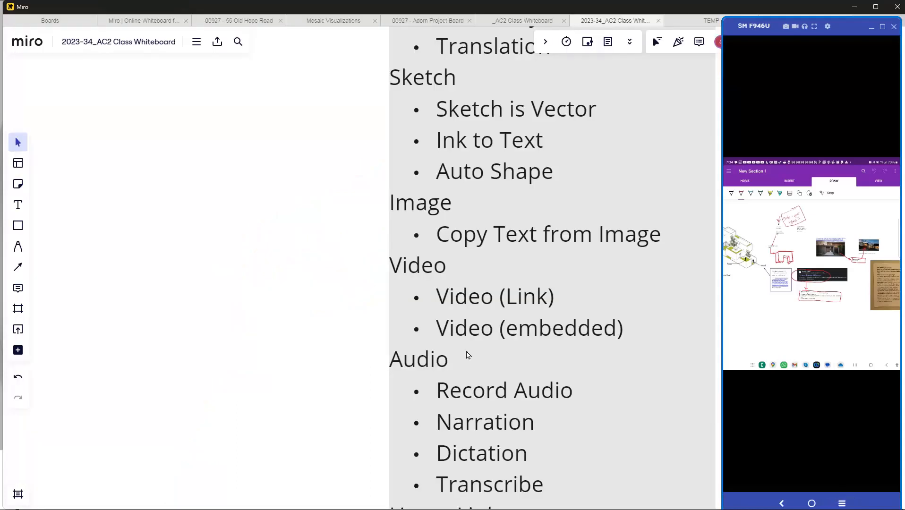
pyautogui.scroll(-1, 465, 267)
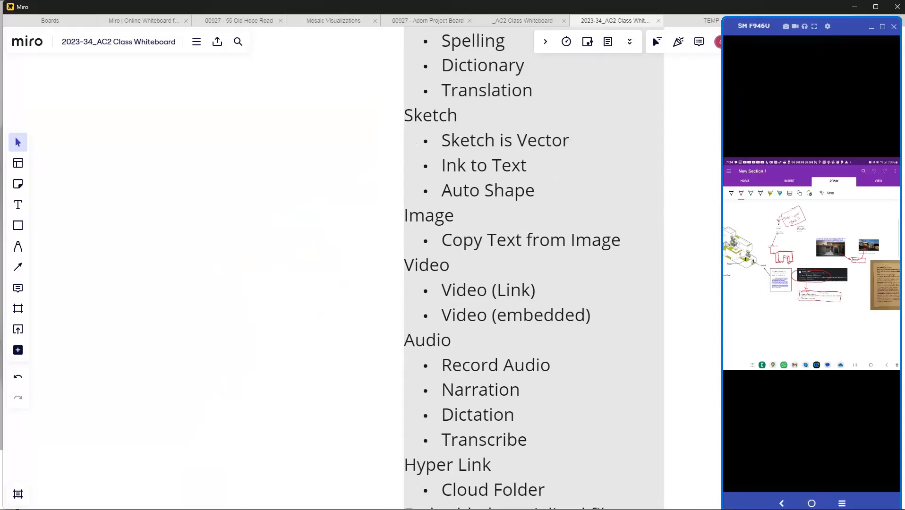
pyautogui.hotkey('alt', 'Tab')
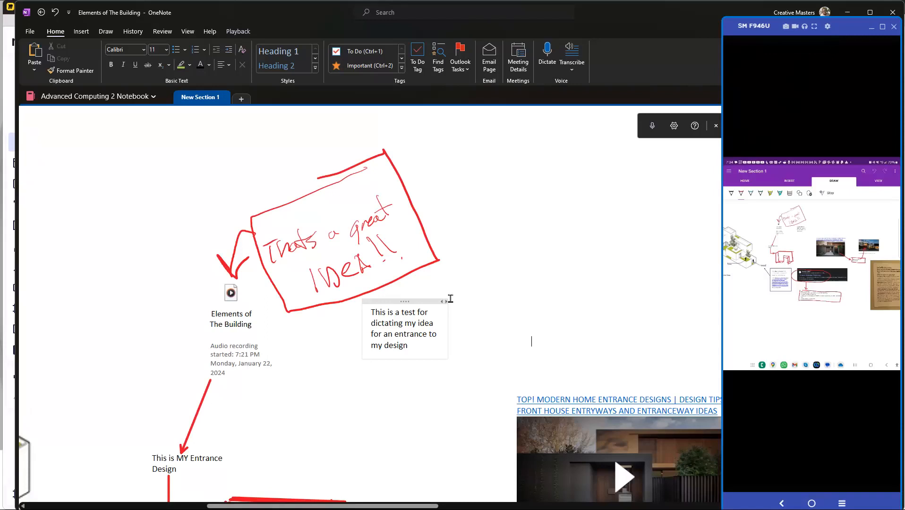
pyautogui.scroll(-3, 454, 312)
pyautogui.scroll(4, 501, 356)
pyautogui.scroll(1, 478, 328)
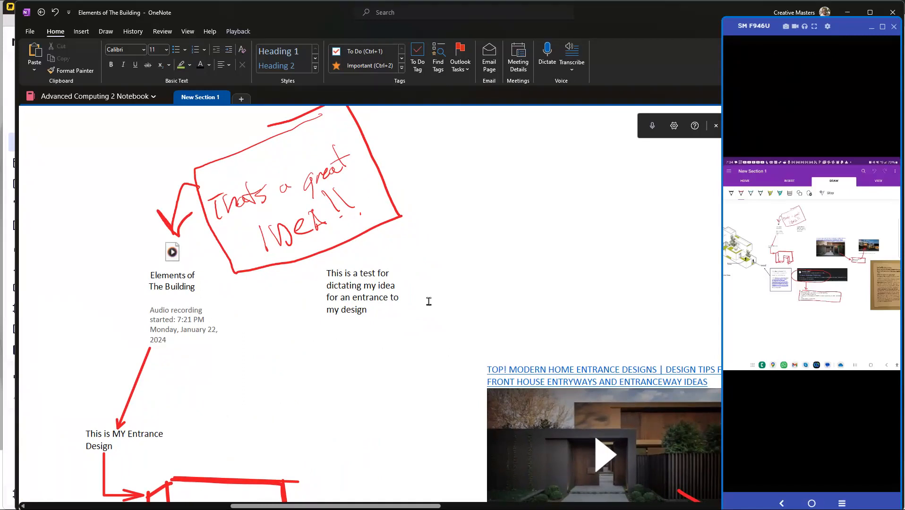
# Step: Minimize the mirrored phone window and bring the YouTube browser window over the notebook page
pyautogui.click(872, 28)
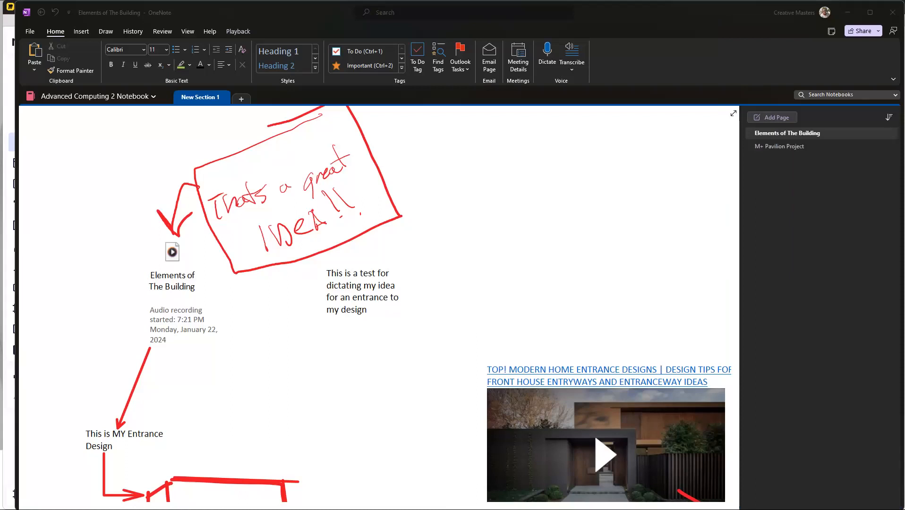
pyautogui.moveTo(820, 509); pyautogui.dragTo(788, 53)
pyautogui.scroll(-2, 690, 203)
pyautogui.scroll(1, 731, 94)
# Step: Search YouTube for "discription of a architectural entrace design", replacing the existing search text
pyautogui.click(732, 94)
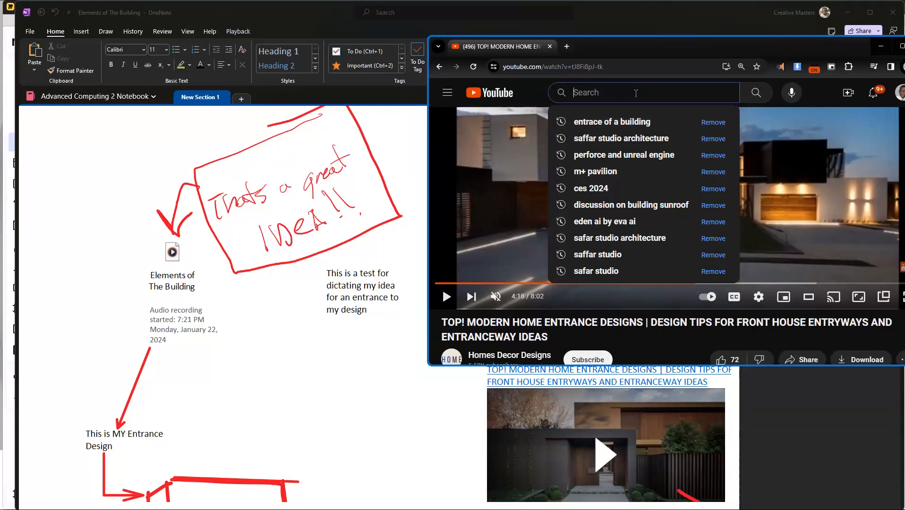
pyautogui.write('discription of a')
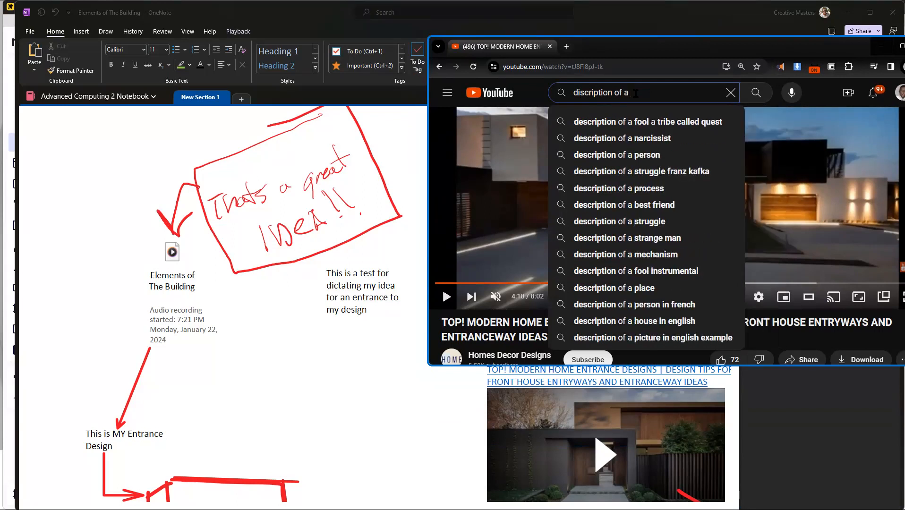
pyautogui.write(' architecturalk')
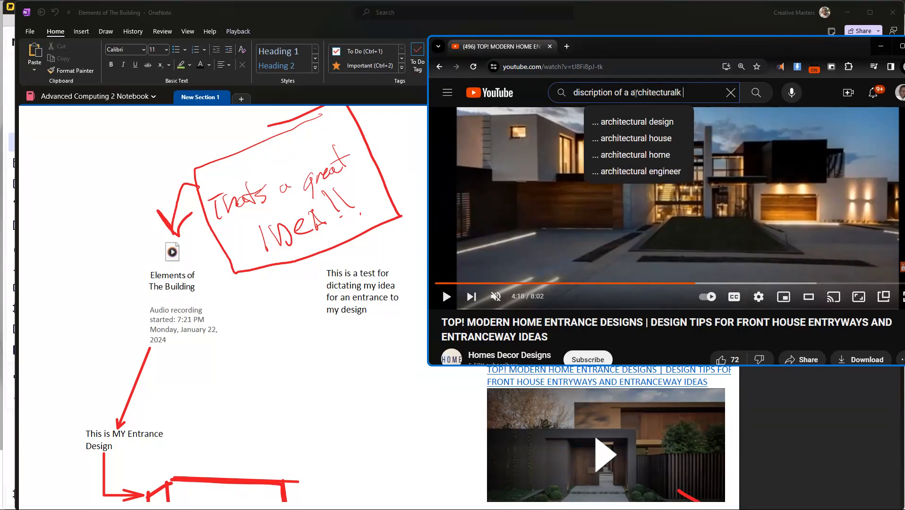
pyautogui.press('BackSpace')
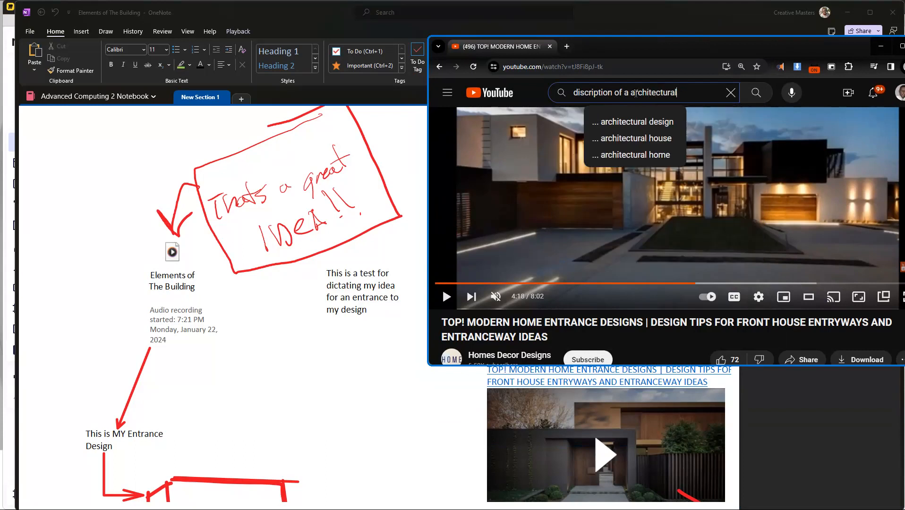
pyautogui.write('entrace design')
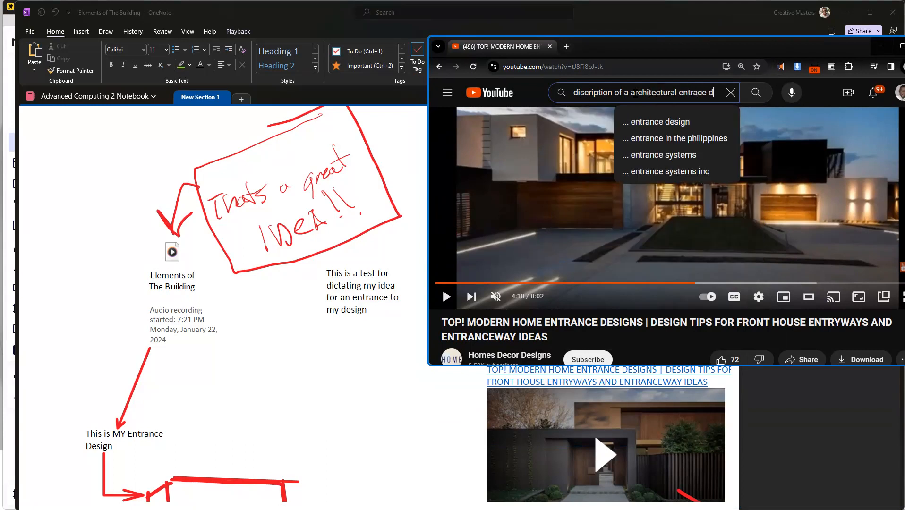
pyautogui.press('Return')
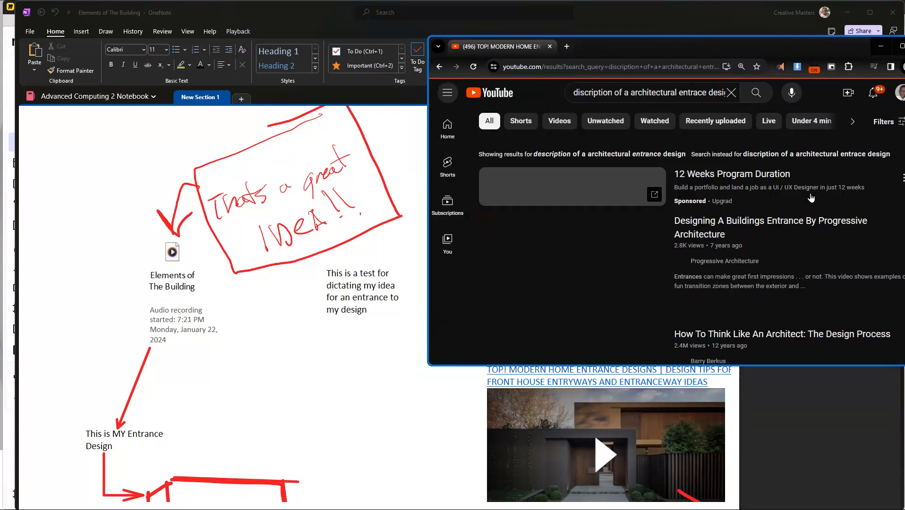
# Step: Browse the search results and open the video "Architectural Design Process Explained"
pyautogui.scroll(-2, 543, 203)
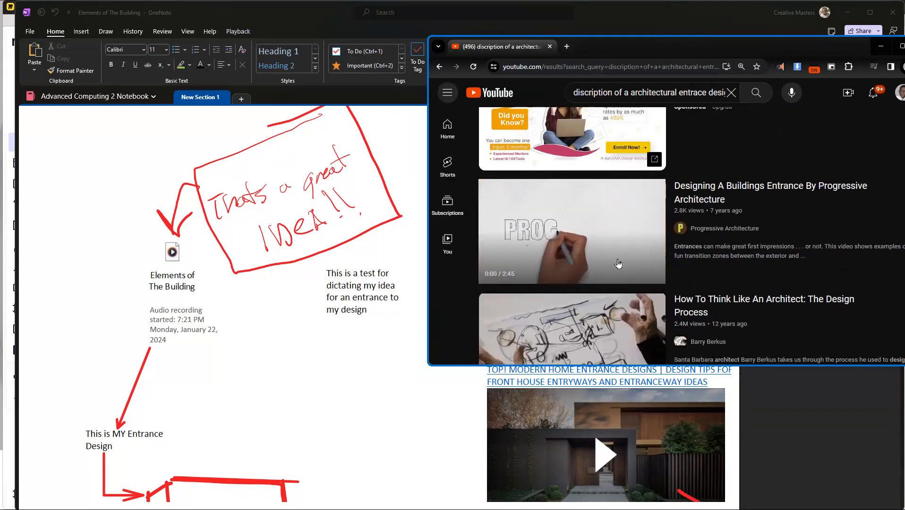
pyautogui.scroll(-1, 548, 259)
pyautogui.scroll(-7, 549, 259)
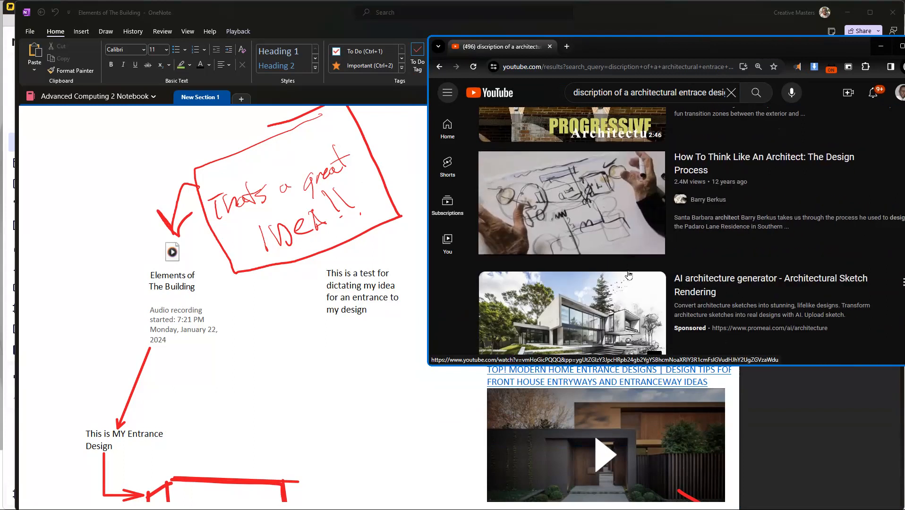
pyautogui.scroll(2, 620, 235)
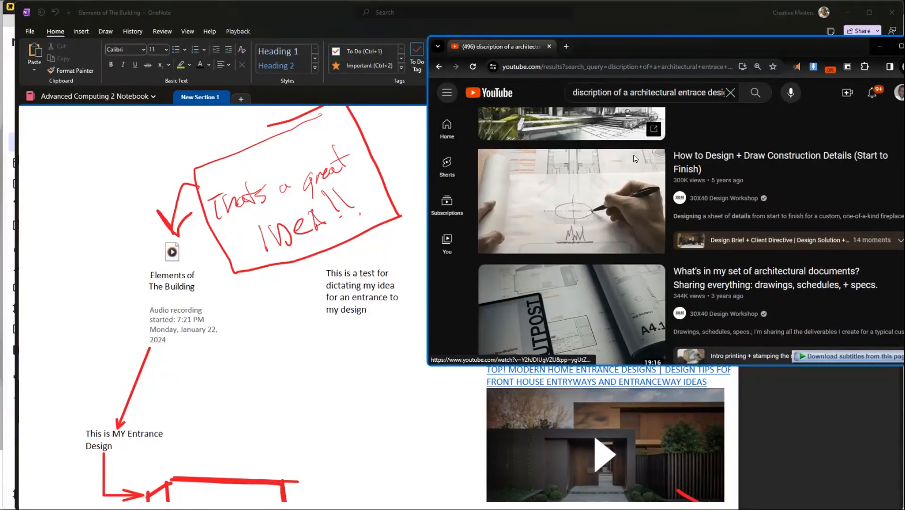
pyautogui.scroll(-8, 620, 236)
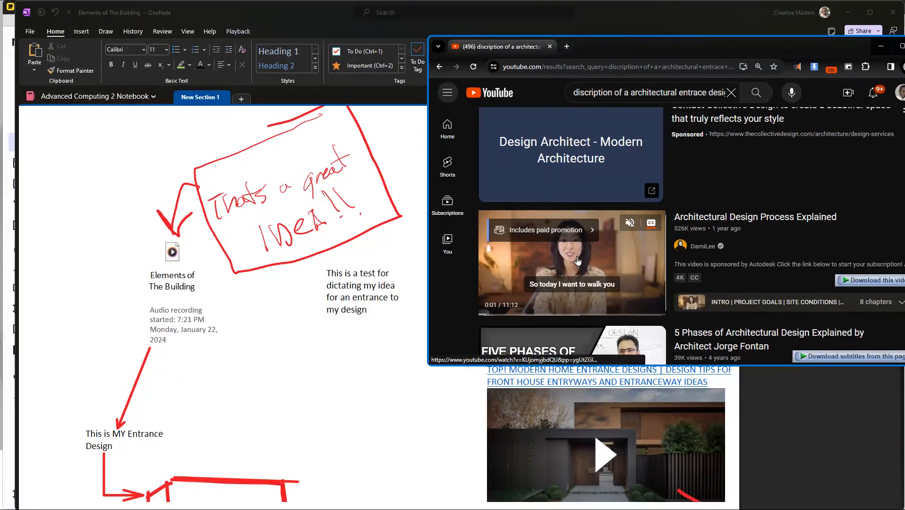
pyautogui.scroll(-1, 585, 258)
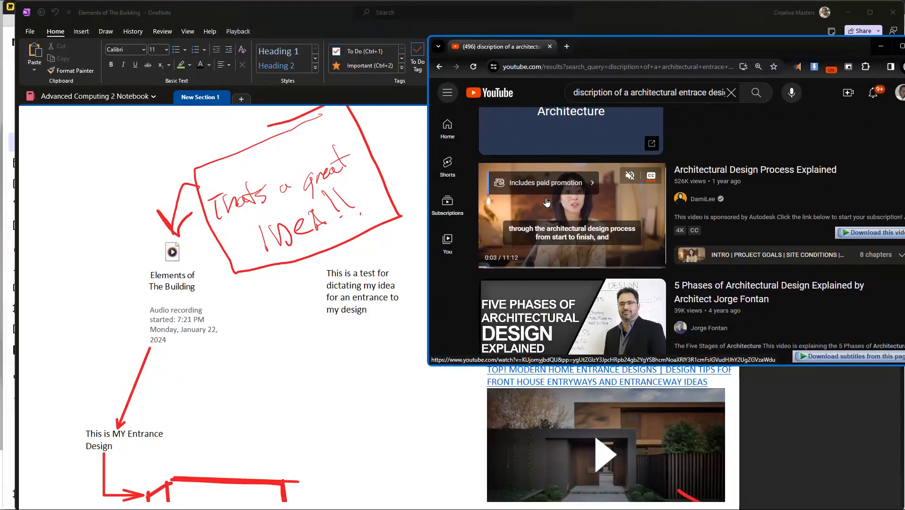
pyautogui.click(591, 227)
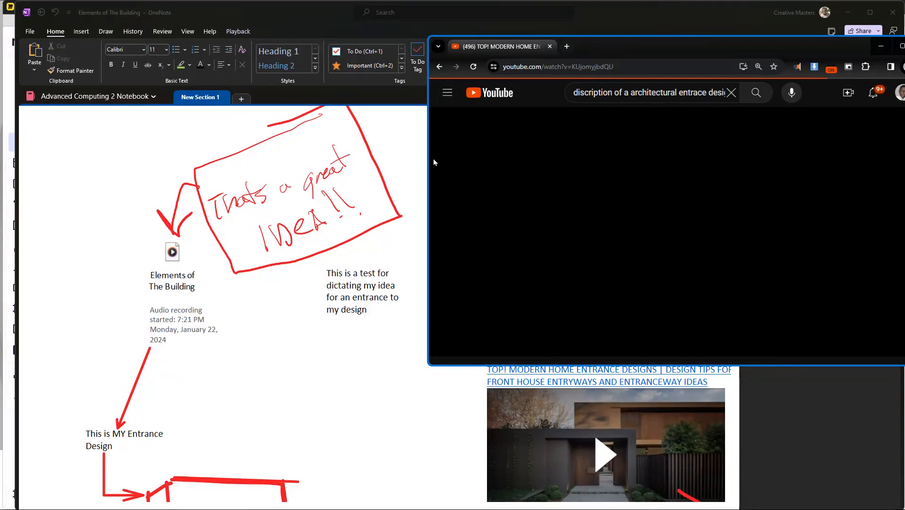
# Step: Shrink the YouTube browser window to a compact size over the empty area beside the notes, keeping the video picture in view
pyautogui.moveTo(430, 42); pyautogui.dragTo(765, 159)
pyautogui.moveTo(903, 172); pyautogui.dragTo(769, 72)
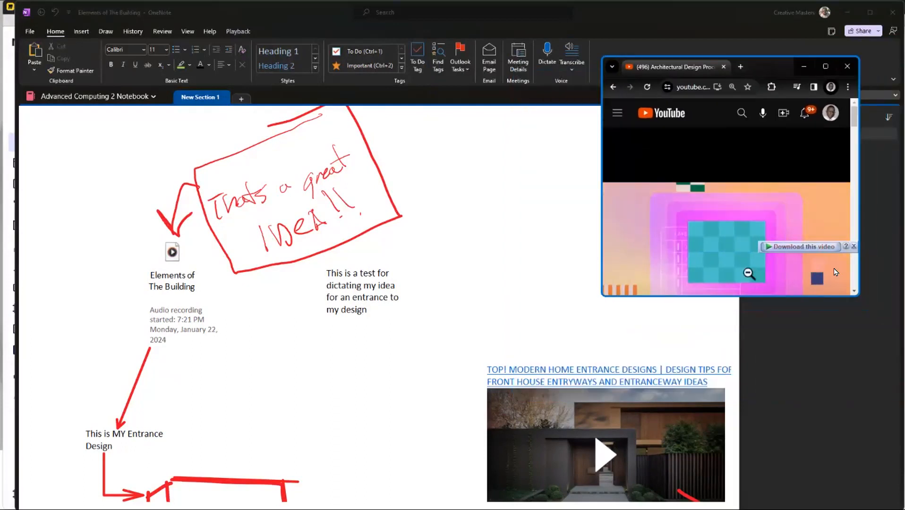
pyautogui.moveTo(853, 295); pyautogui.dragTo(887, 361)
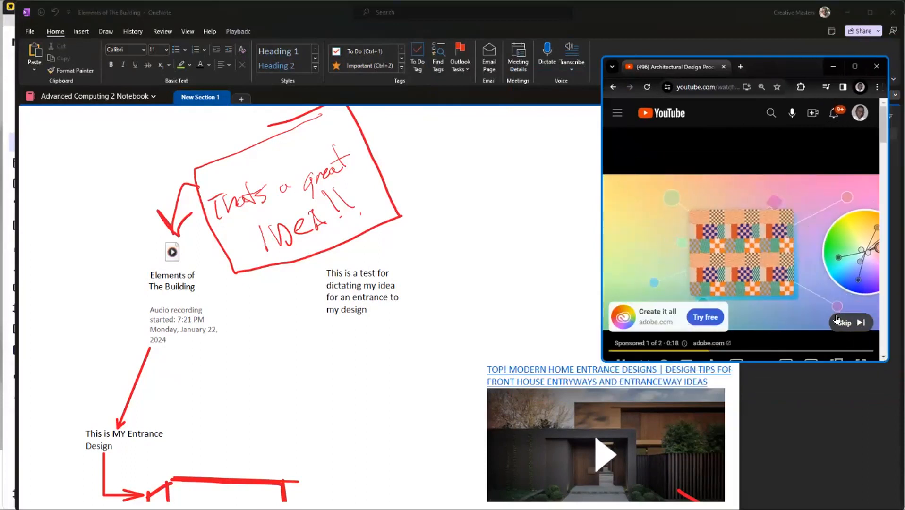
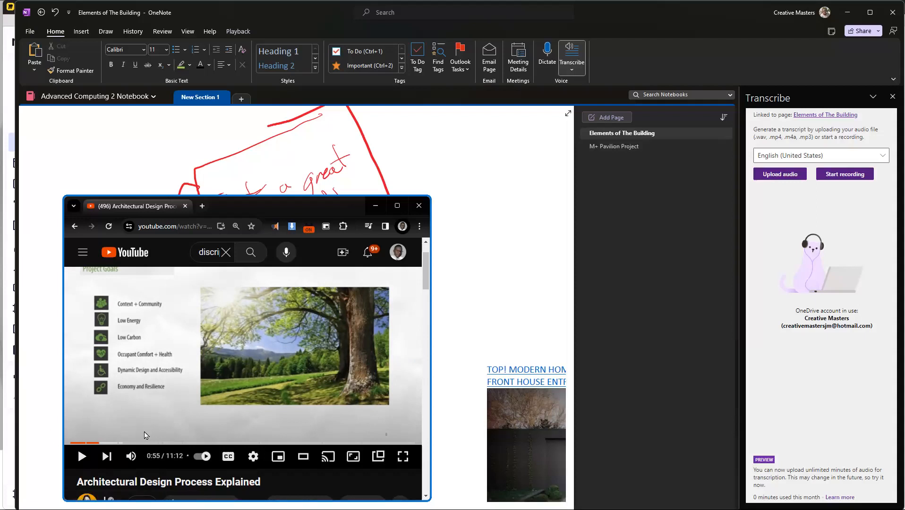
# Step: Record a short passage of the playing YouTube video for transcription, pause the video, and save and transcribe the recording
pyautogui.click(837, 175)
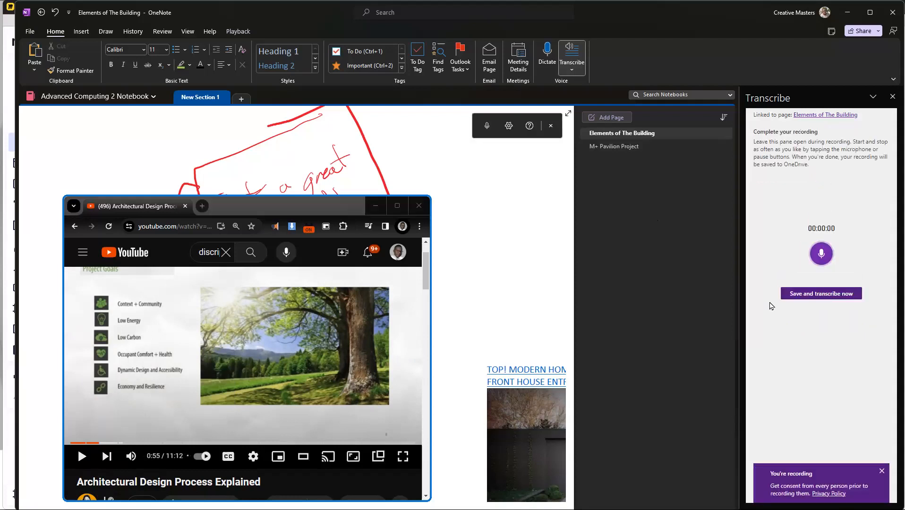
pyautogui.click(82, 456)
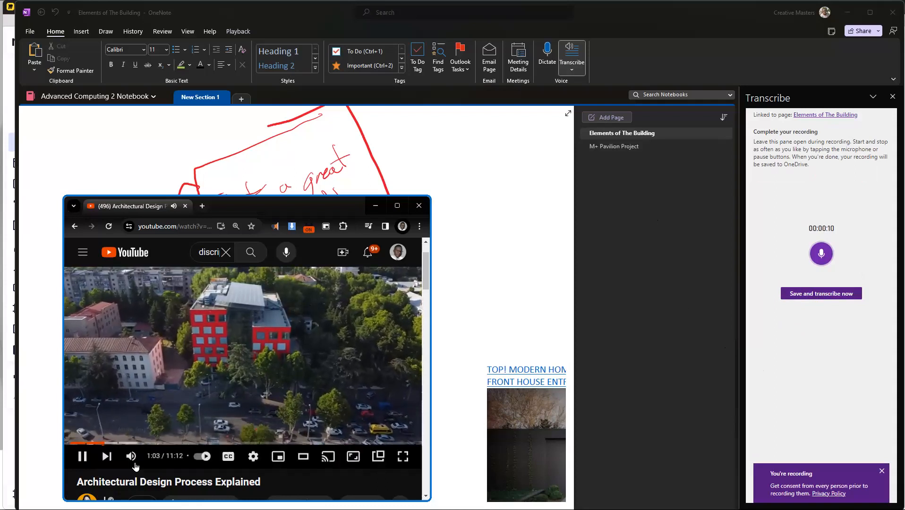
pyautogui.click(83, 461)
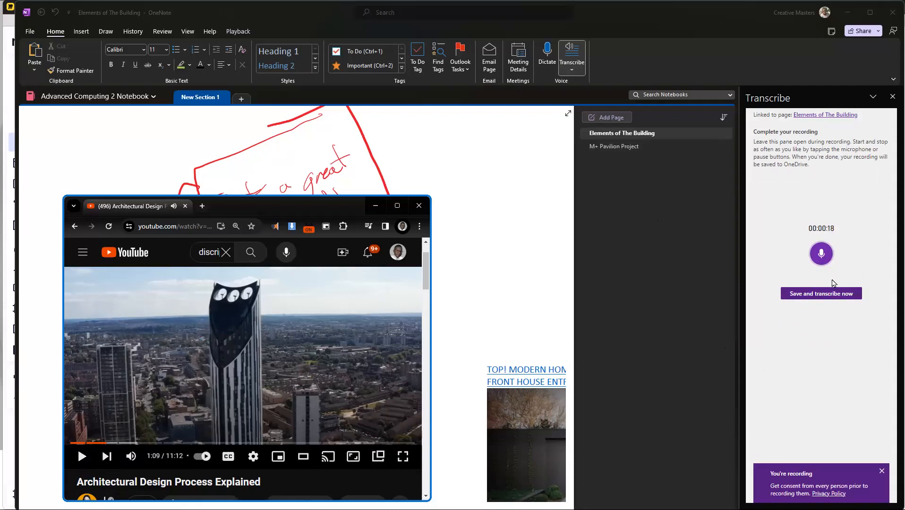
pyautogui.click(813, 295)
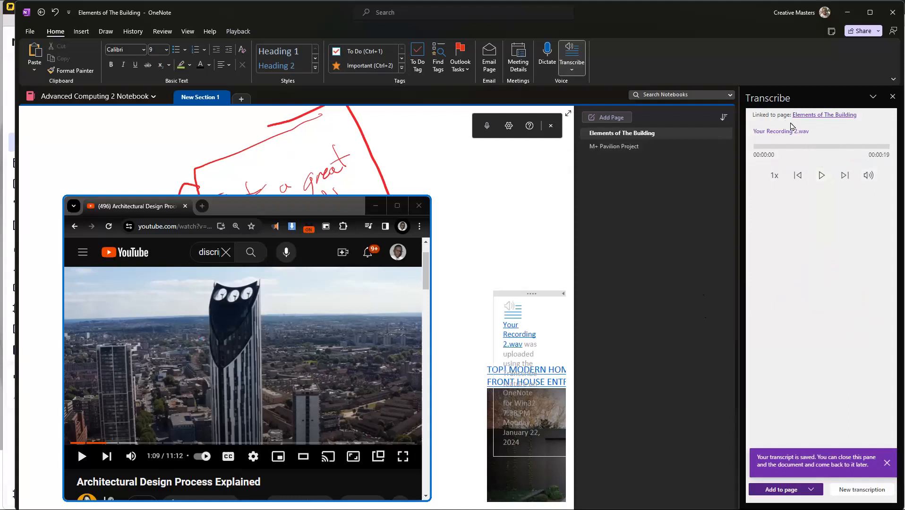
# Step: Play the opening seconds of the saved Your Recording 2.wav and close the floating dictation toolbar
pyautogui.click(822, 176)
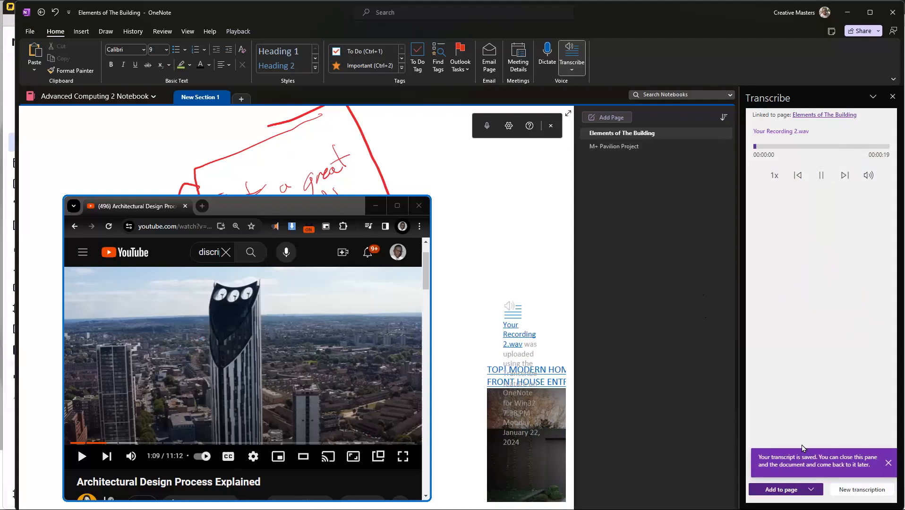
pyautogui.click(822, 176)
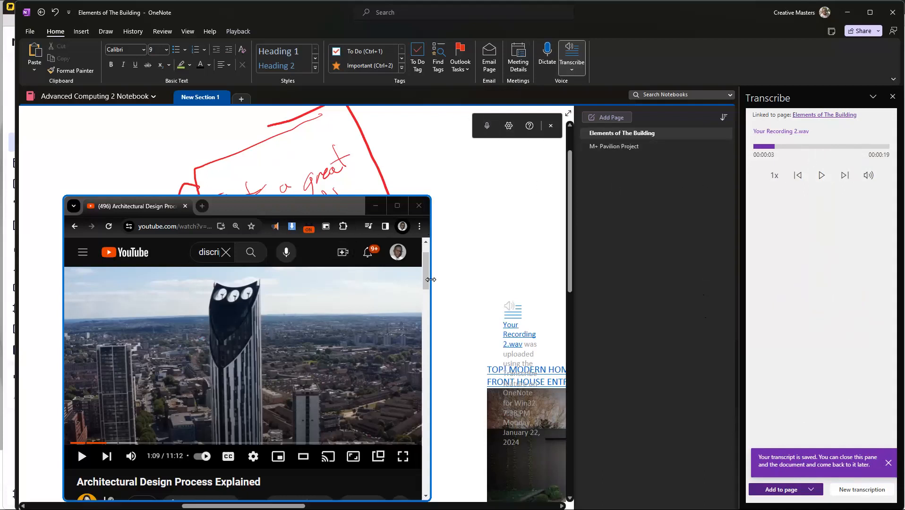
pyautogui.click(551, 126)
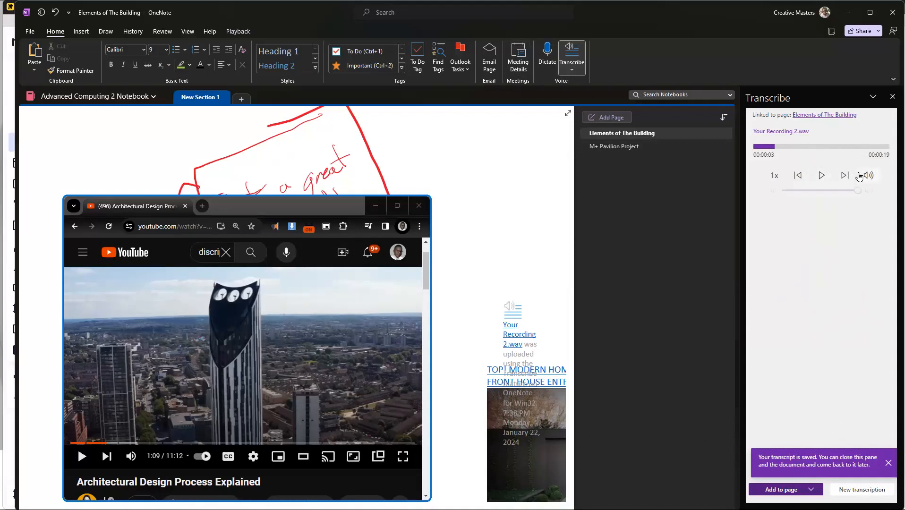
# Step: Add the recording's transcript to the page and place its note, widened, in the empty area above the entrance designs video
pyautogui.click(802, 492)
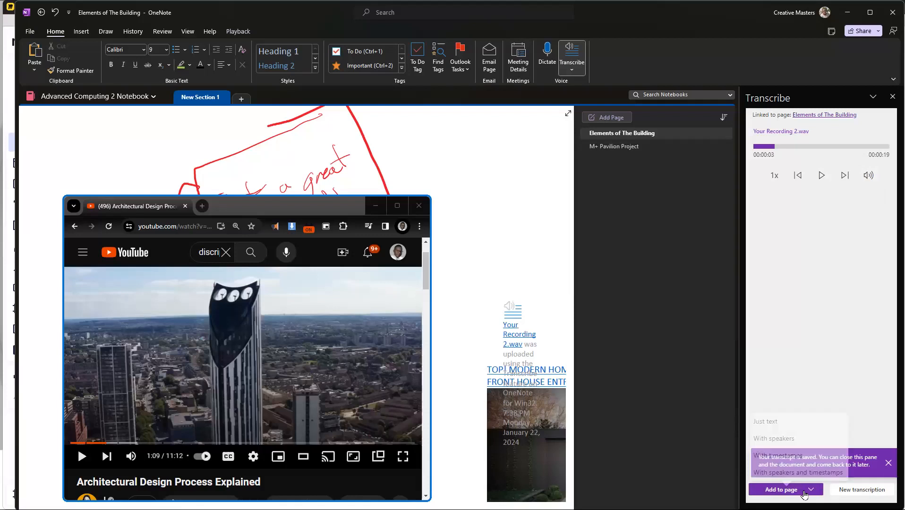
pyautogui.click(786, 427)
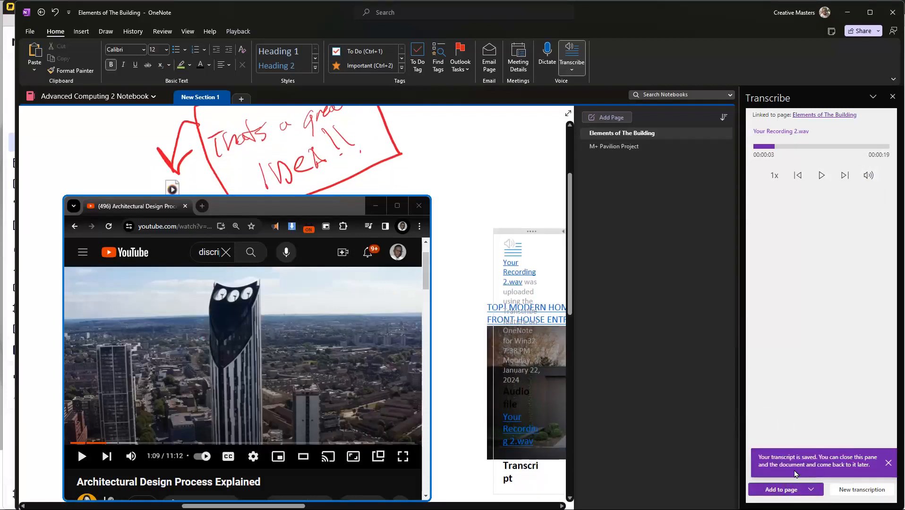
pyautogui.scroll(3, 452, 256)
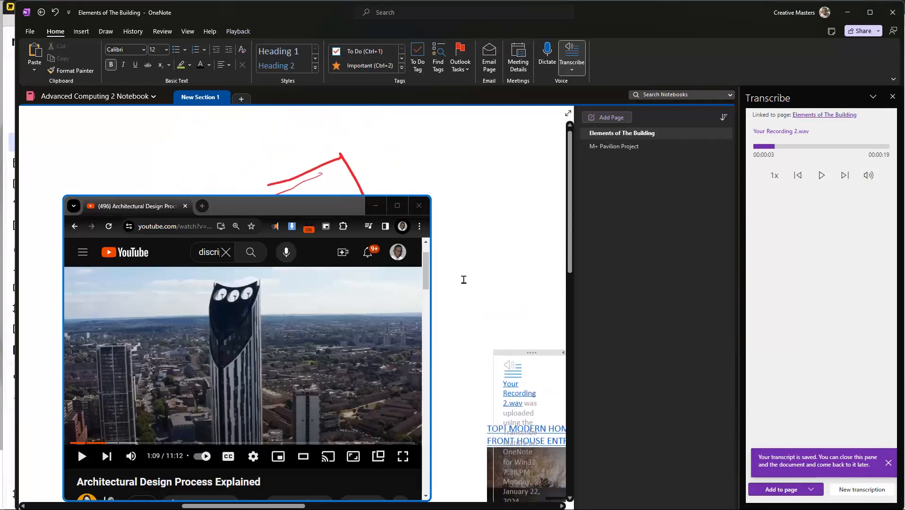
pyautogui.click(497, 297)
pyautogui.moveTo(527, 360); pyautogui.dragTo(516, 145)
pyautogui.scroll(-5, 460, 277)
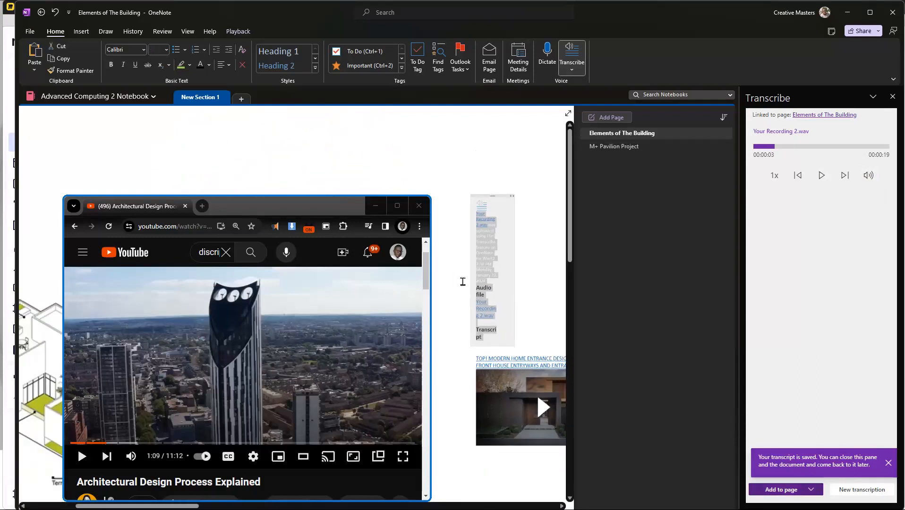
pyautogui.moveTo(507, 189); pyautogui.dragTo(545, 186)
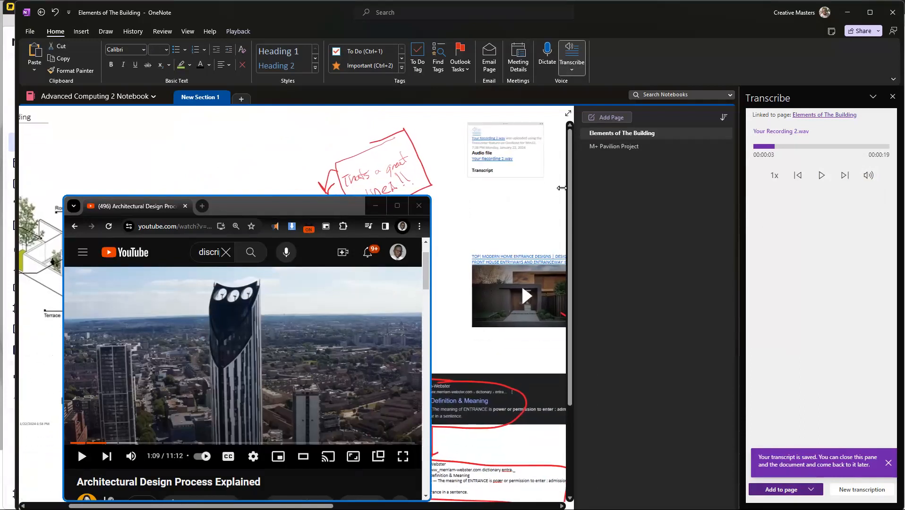
pyautogui.scroll(5, 497, 265)
pyautogui.click(496, 265)
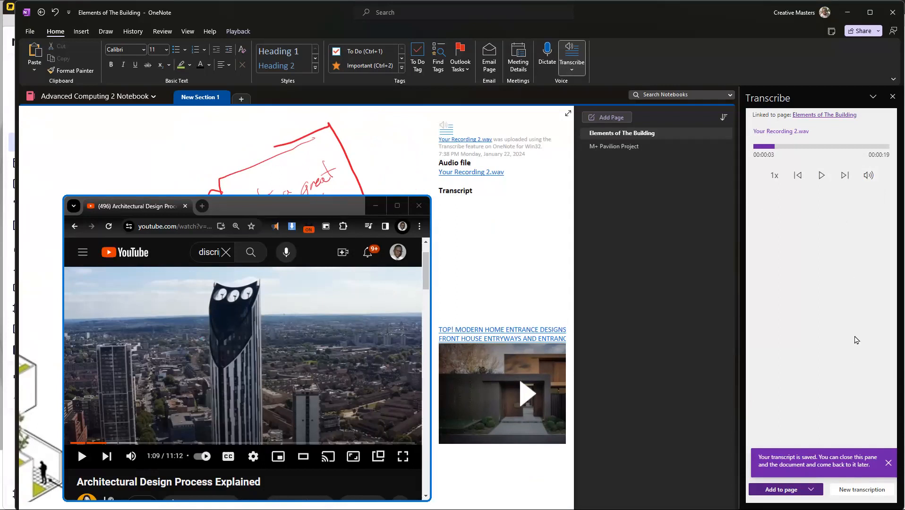
# Step: Replay Your Recording 2.wav through to its end and check the transcription pane for text
pyautogui.click(822, 175)
pyautogui.click(829, 147)
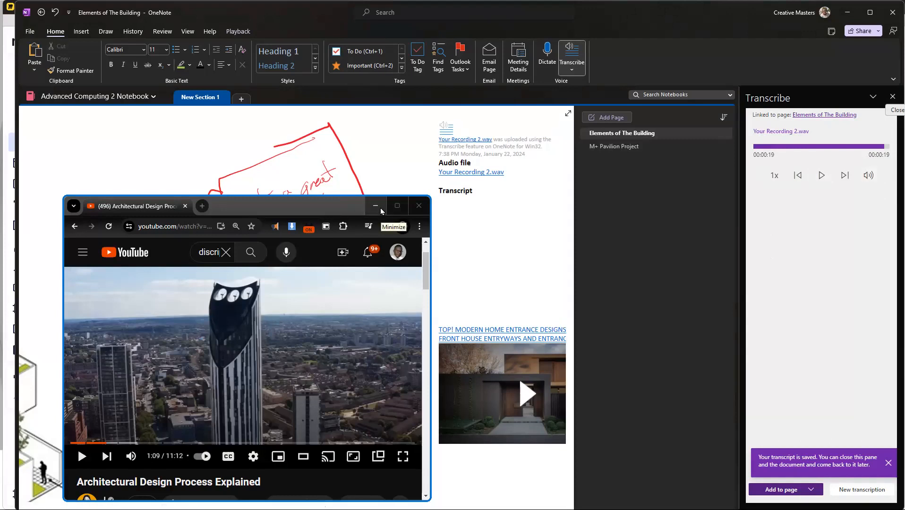
pyautogui.tripleClick(871, 128)
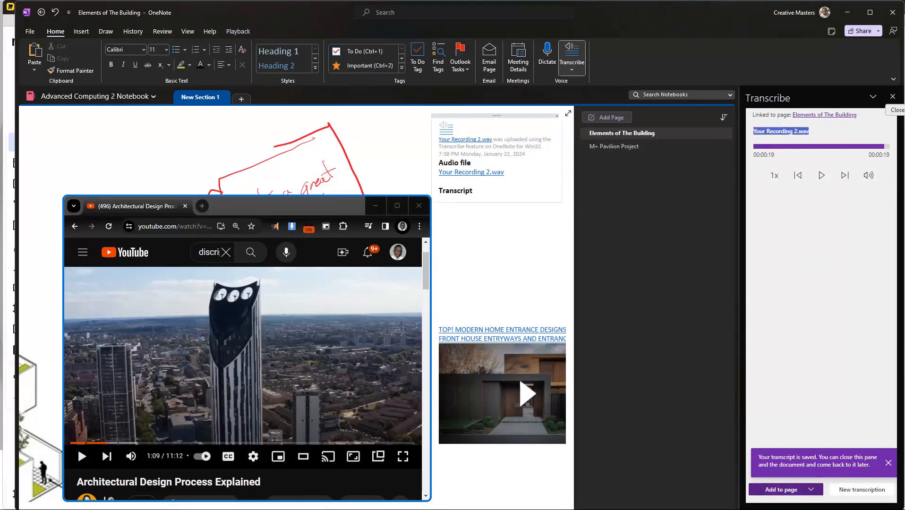
pyautogui.click(847, 297)
# Step: Close the Transcribe pane and clear the YouTube window off the notebook page
pyautogui.click(883, 97)
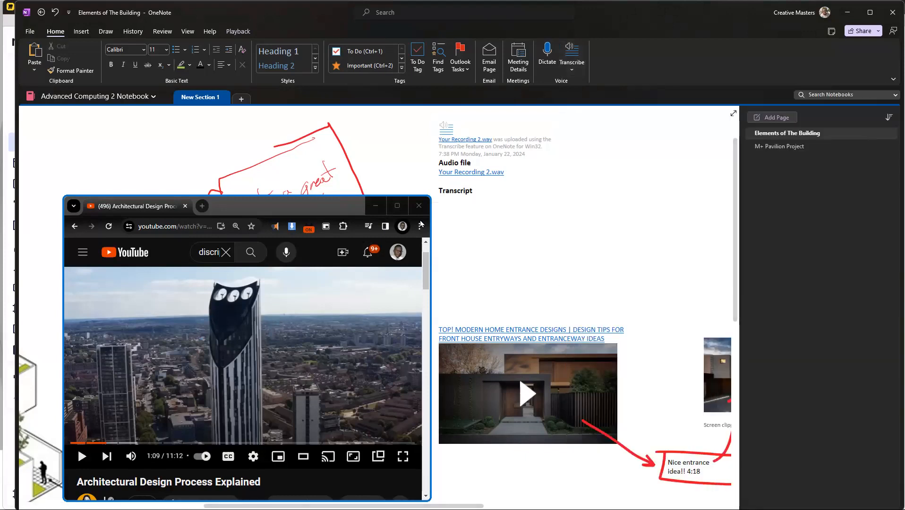
pyautogui.moveTo(332, 213); pyautogui.dragTo(407, 211)
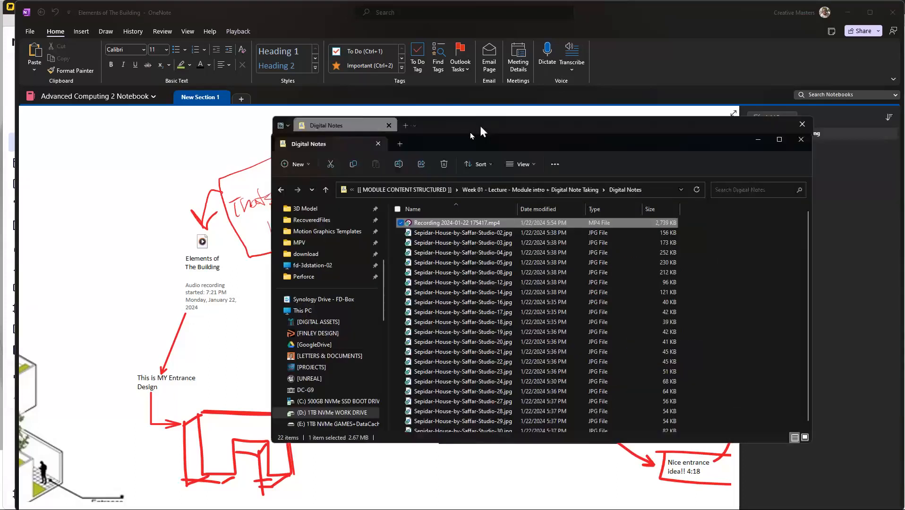
# Step: Preview Recording 2024-01-22 175417.mp4 from the Digital Notes folder, and close the player and the folder window
pyautogui.moveTo(480, 125); pyautogui.dragTo(389, 137)
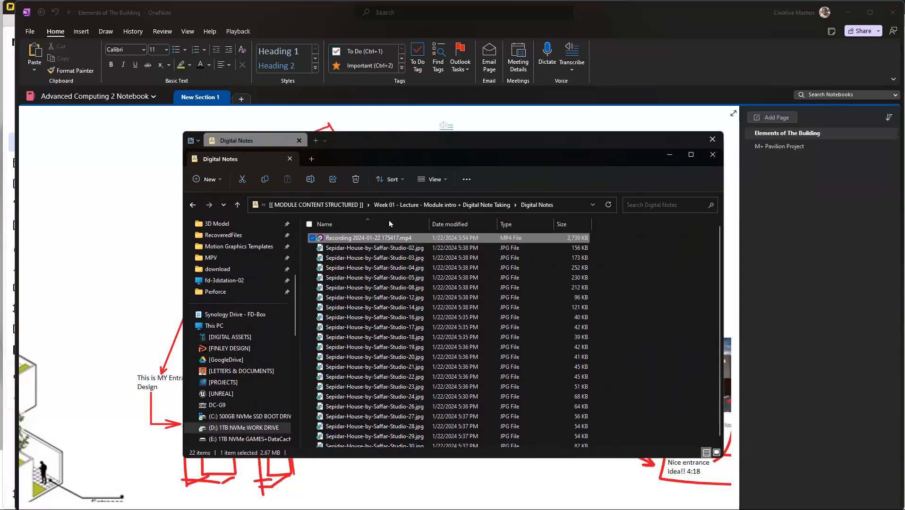
pyautogui.doubleClick(386, 239)
pyautogui.moveTo(446, 326); pyautogui.dragTo(411, 351)
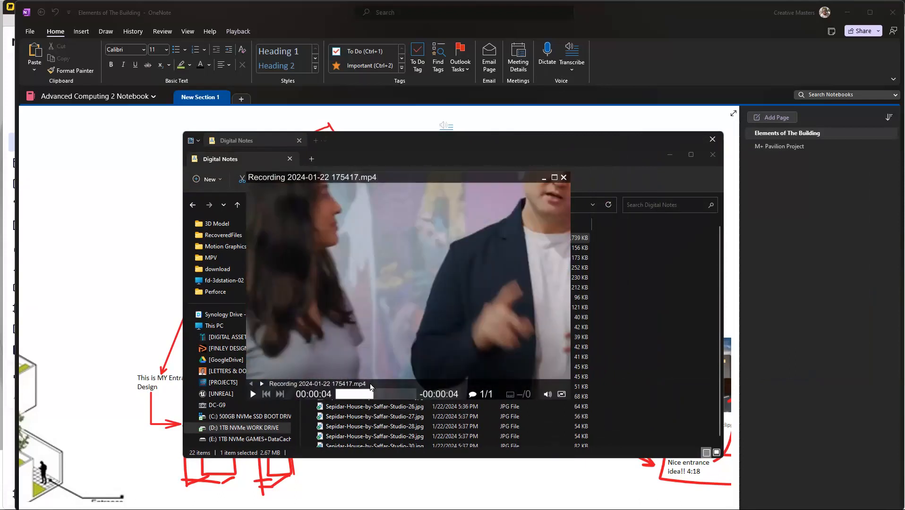
pyautogui.click(554, 177)
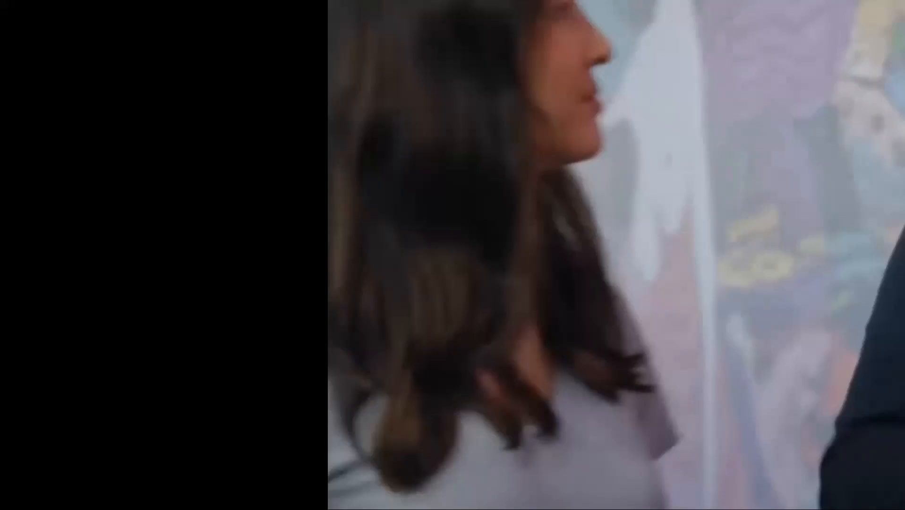
pyautogui.press('Escape')
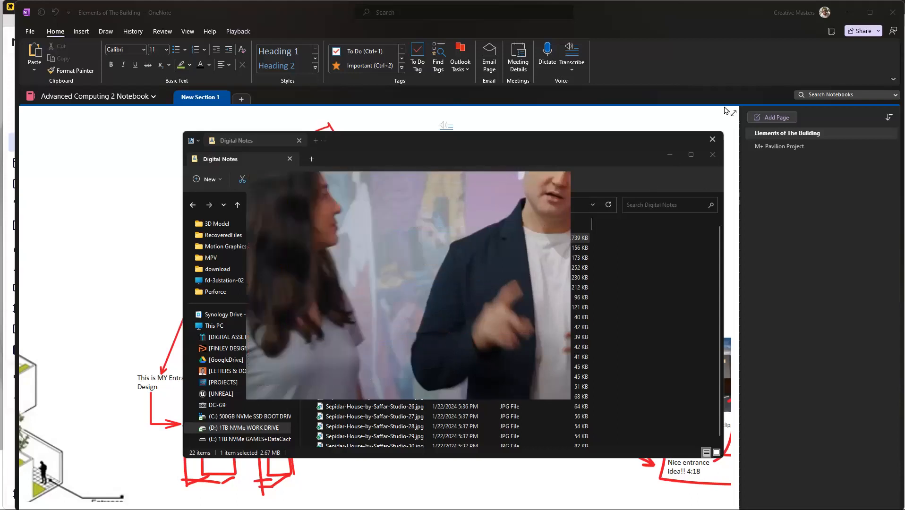
pyautogui.moveTo(648, 142); pyautogui.dragTo(631, 147)
pyautogui.moveTo(461, 206); pyautogui.dragTo(499, 203)
pyautogui.click(601, 174)
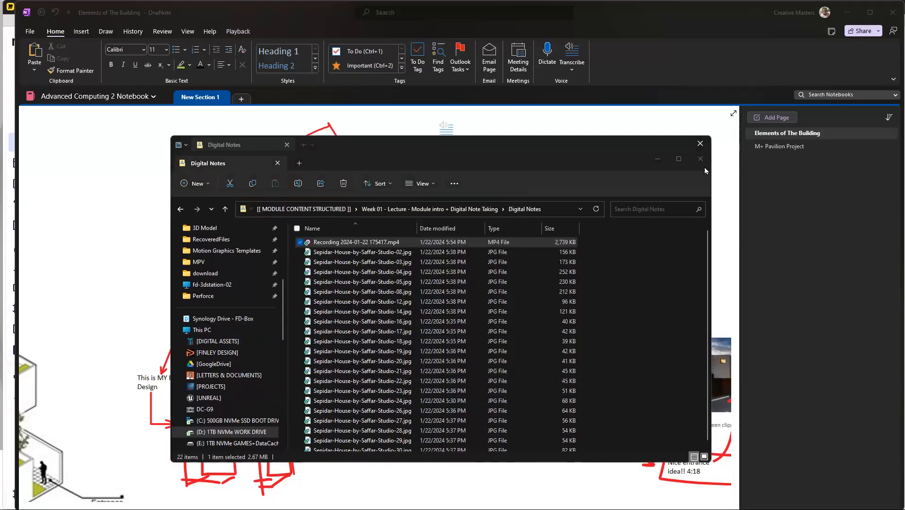
pyautogui.click(700, 144)
# Step: Replace the current transcript with a new transcription by uploading Recording 2024-01-22 175417.mp4 from the Digital Notes folder
pyautogui.scroll(-6, 251, 293)
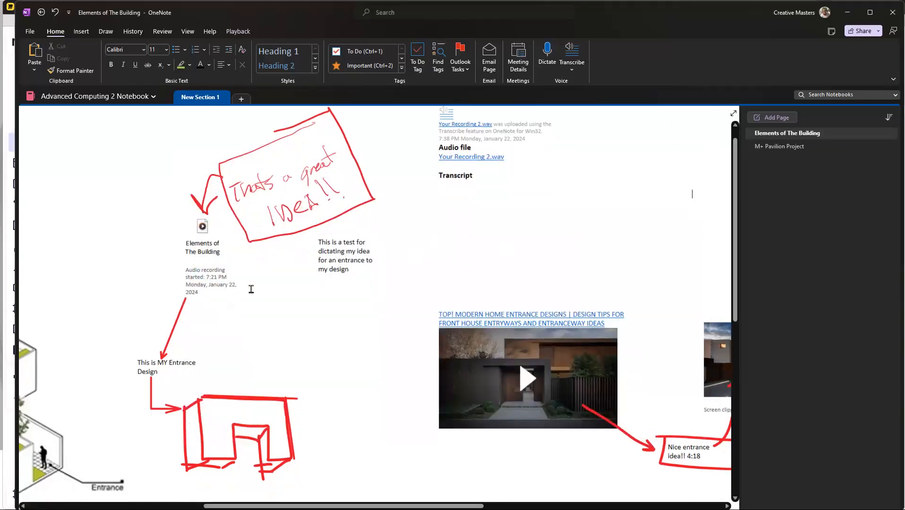
pyautogui.scroll(6, 256, 306)
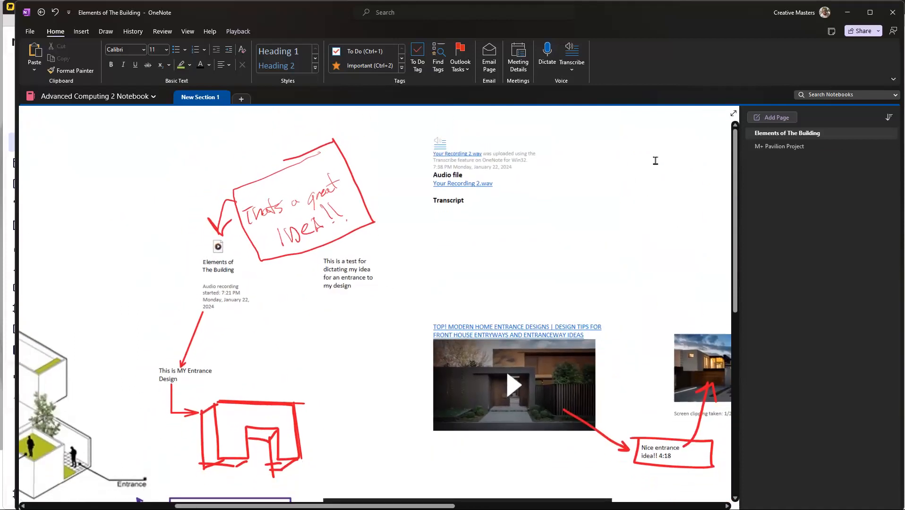
pyautogui.click(572, 55)
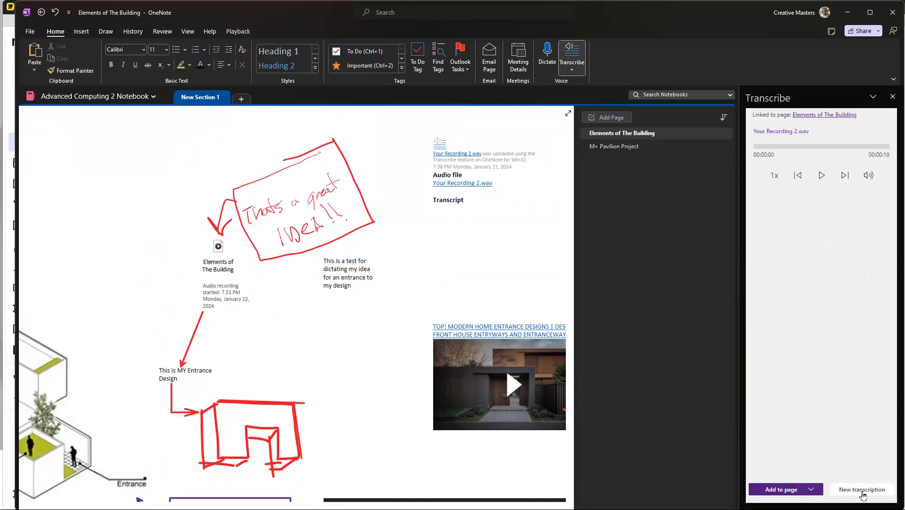
pyautogui.click(862, 490)
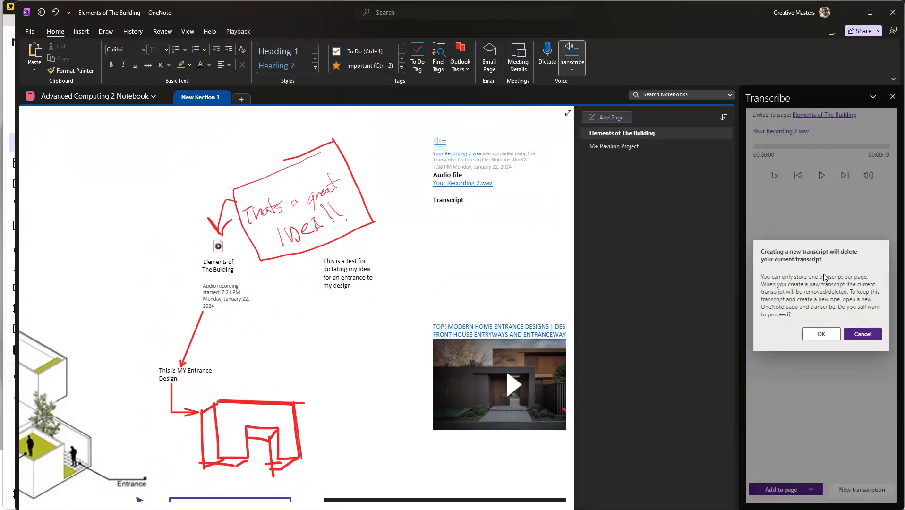
pyautogui.click(823, 334)
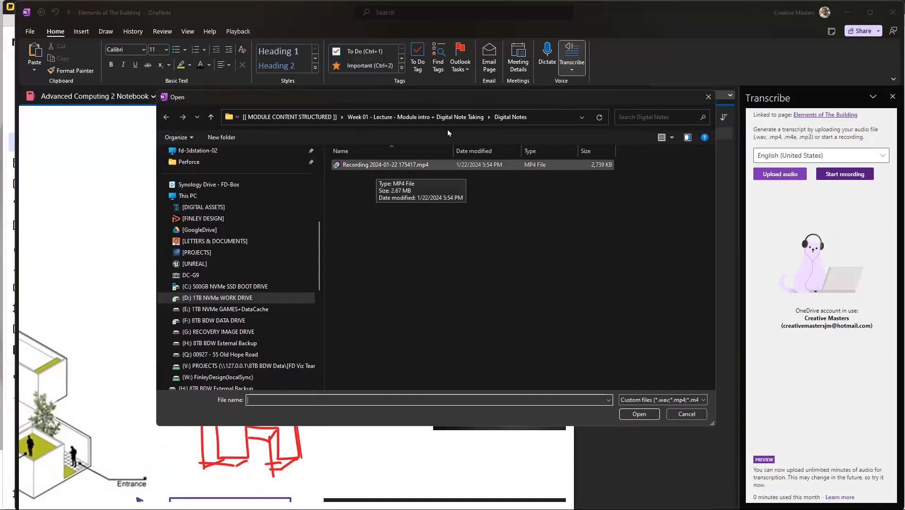
pyautogui.doubleClick(369, 167)
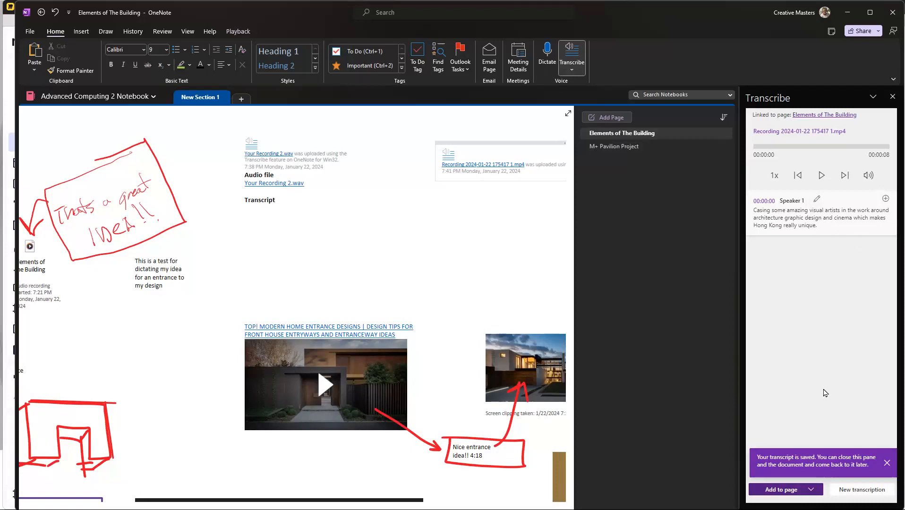
# Step: Add the transcript of the uploaded MP4 recording to the page as just text
pyautogui.click(788, 492)
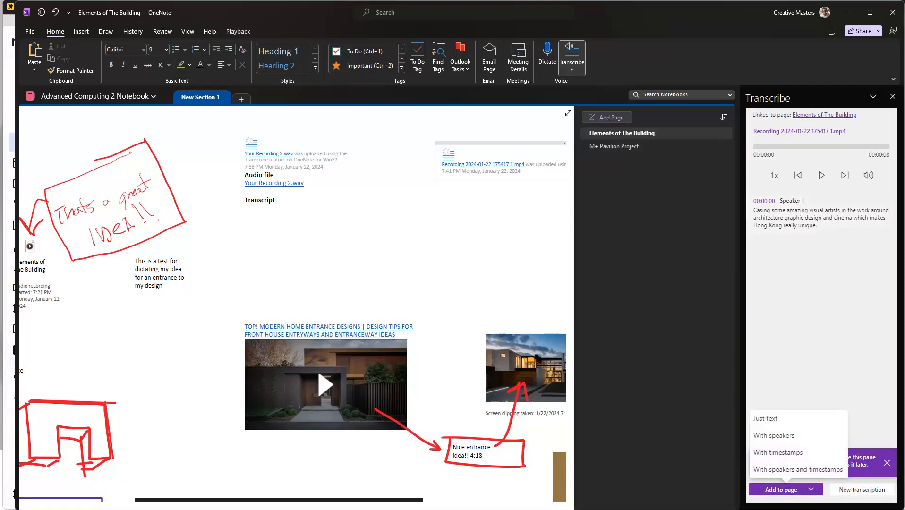
pyautogui.click(776, 420)
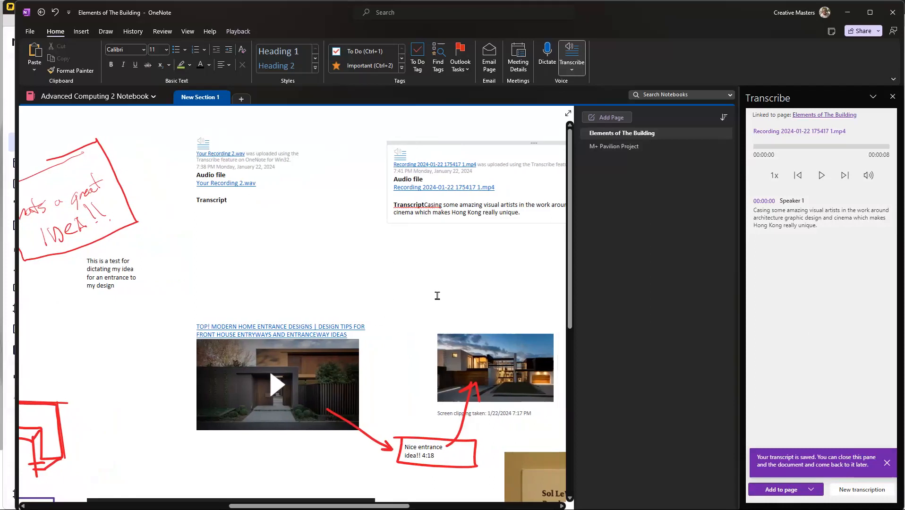
# Step: Review the whole page layout around the two transcript notes and the controls for adding a transcript to the page
pyautogui.scroll(-6, 437, 296)
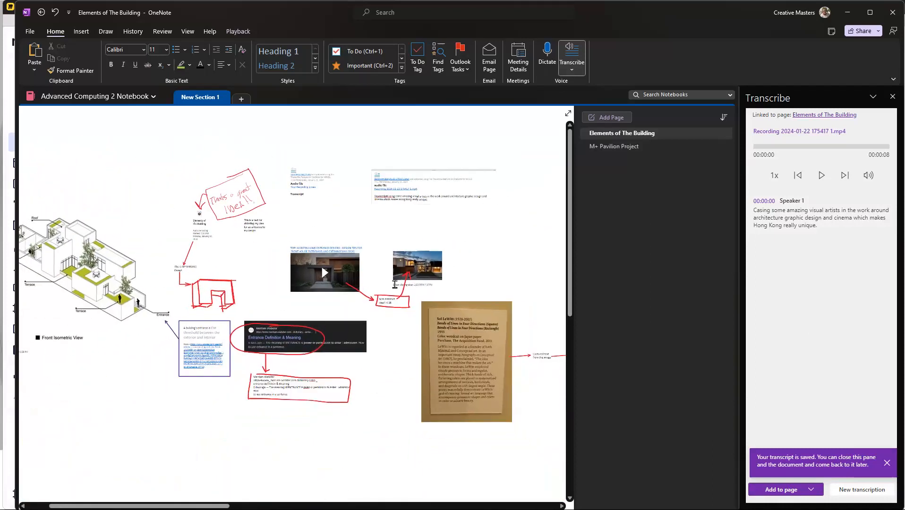
pyautogui.scroll(-2, 395, 285)
pyautogui.scroll(-2, 345, 333)
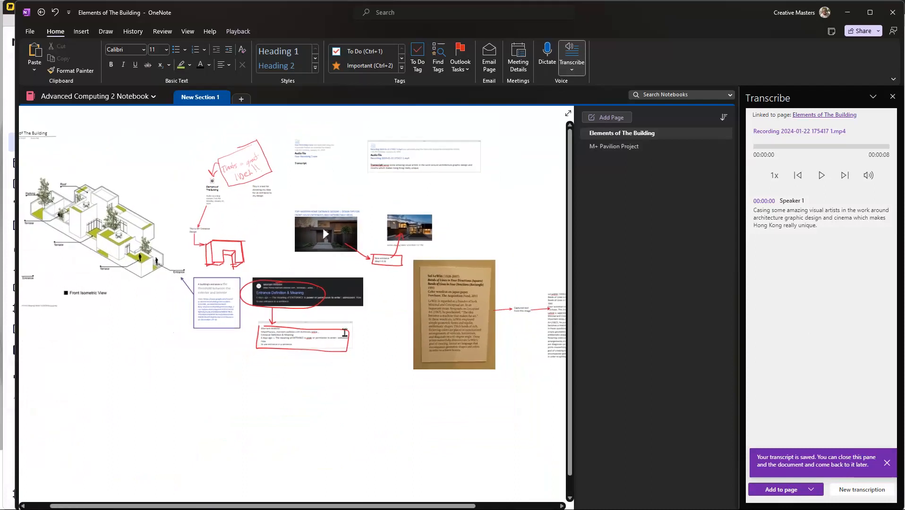
pyautogui.scroll(-2, 523, 313)
pyautogui.scroll(3, 302, 194)
pyautogui.scroll(1, 228, 193)
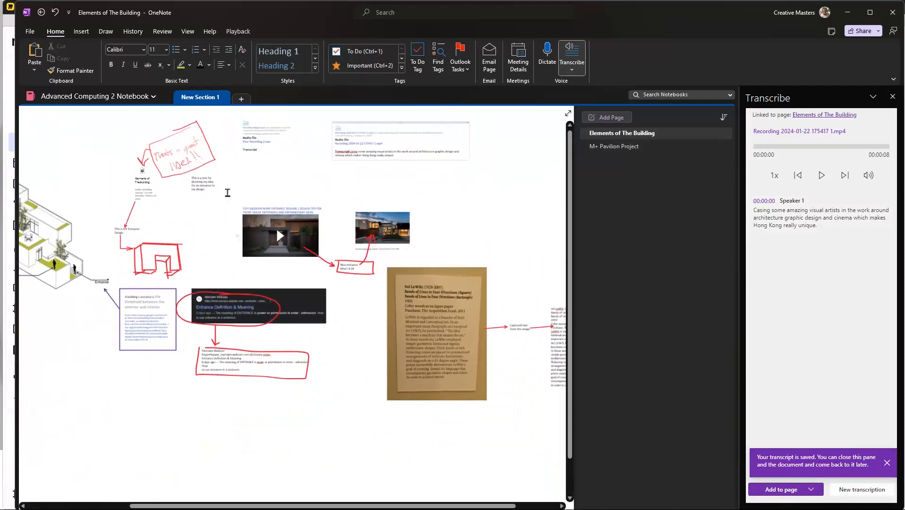
pyautogui.scroll(5, 227, 193)
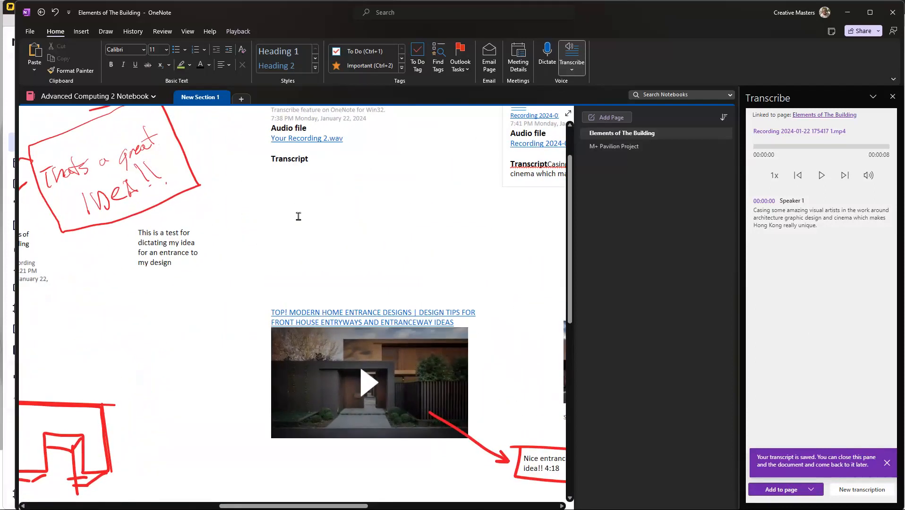
pyautogui.click(785, 490)
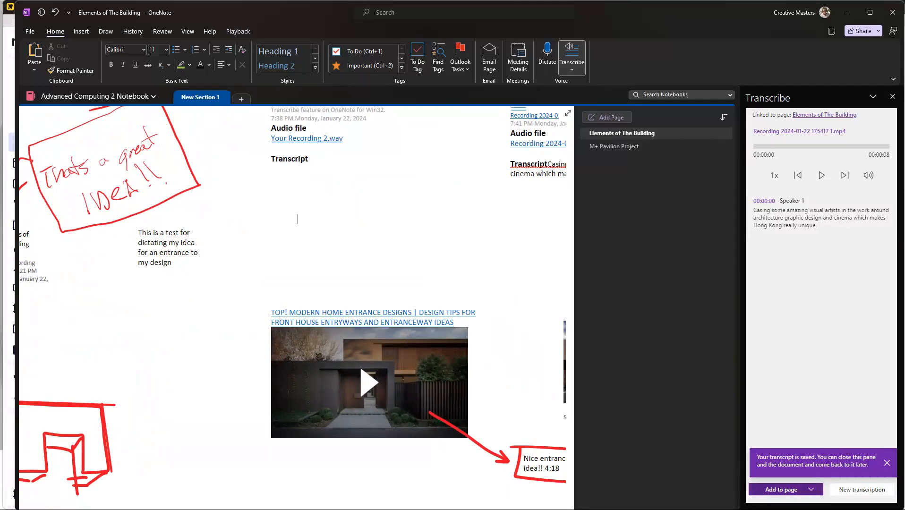
# Step: Add the MP4 recording's transcript to the page with speakers, and move the note slightly up above the entrance-design video
pyautogui.click(860, 491)
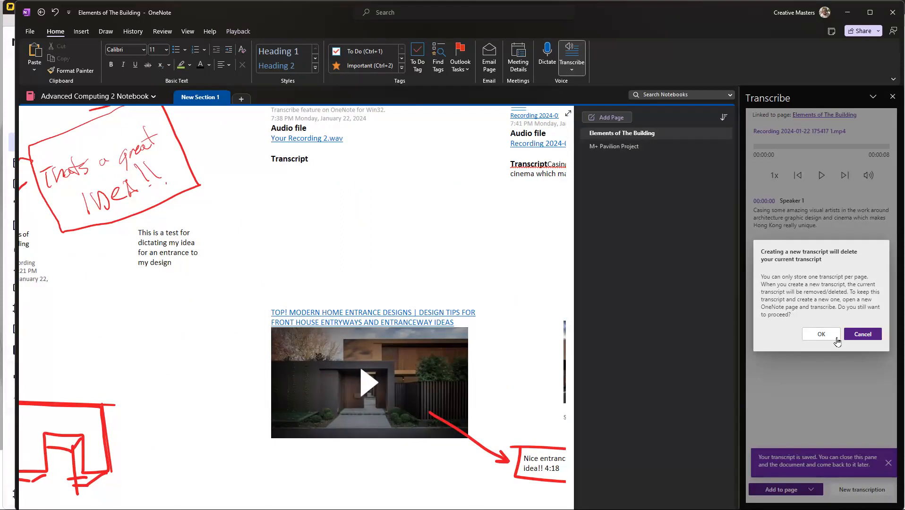
pyautogui.click(864, 341)
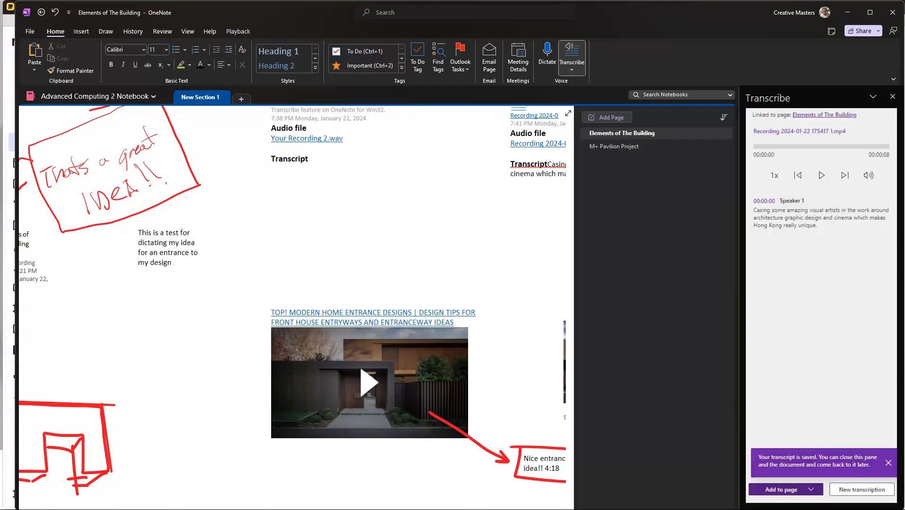
pyautogui.click(808, 490)
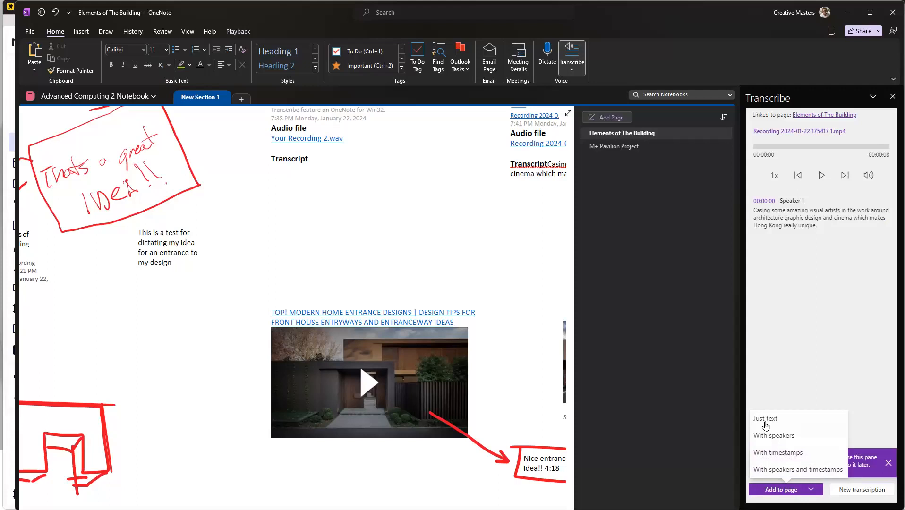
pyautogui.click(763, 441)
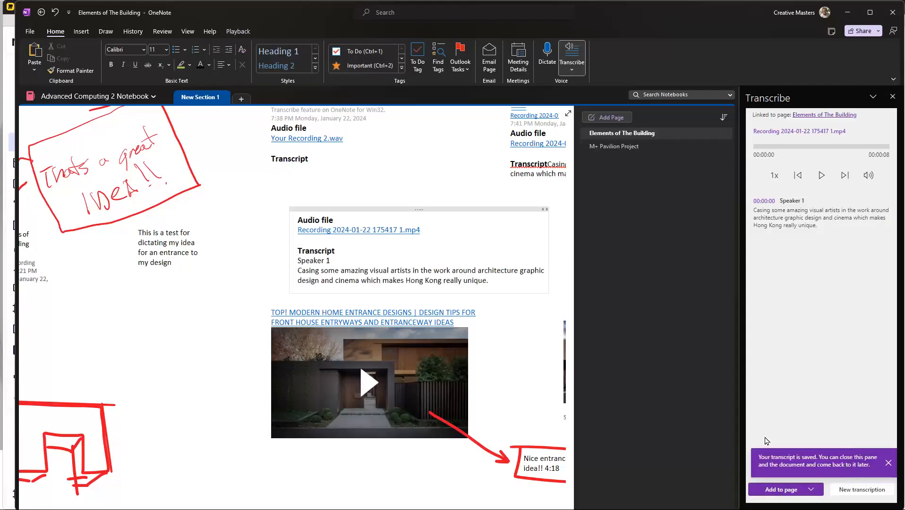
pyautogui.moveTo(342, 212); pyautogui.dragTo(328, 198)
pyautogui.click(283, 258)
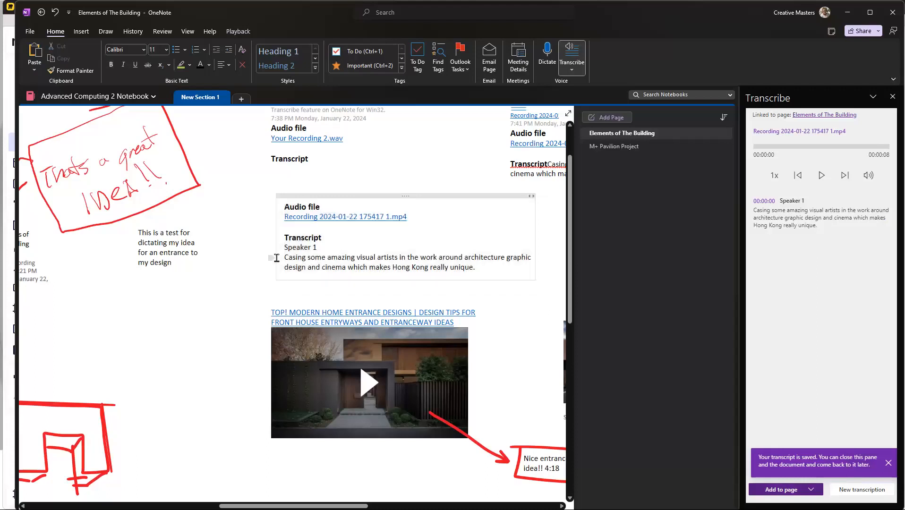
pyautogui.moveTo(285, 258); pyautogui.dragTo(479, 267)
pyautogui.click(476, 299)
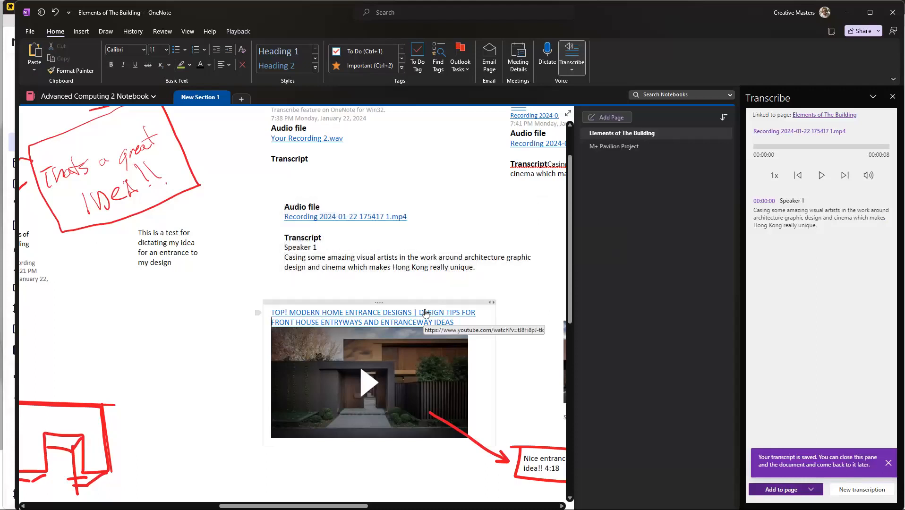
# Step: Delete the two older transcript notes, for the MP4 recording and Your Recording 2.wav, from above the entrance-design video
pyautogui.press('super')
pyautogui.scroll(-3, 363, 289)
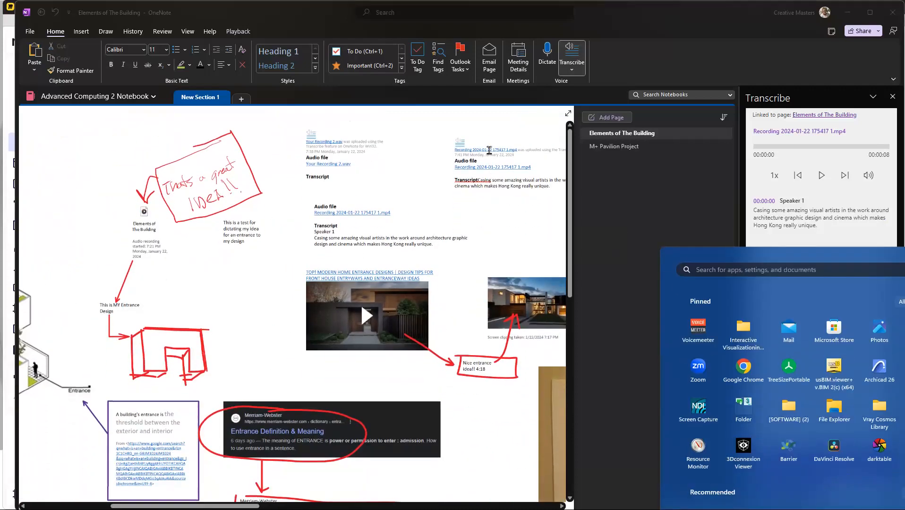
pyautogui.click(488, 136)
pyautogui.press('Delete')
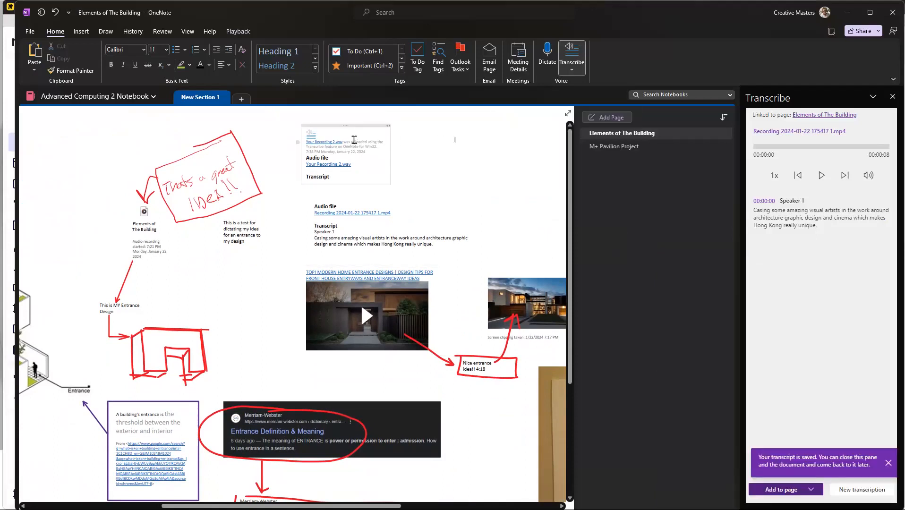
pyautogui.click(373, 124)
pyautogui.press('Delete')
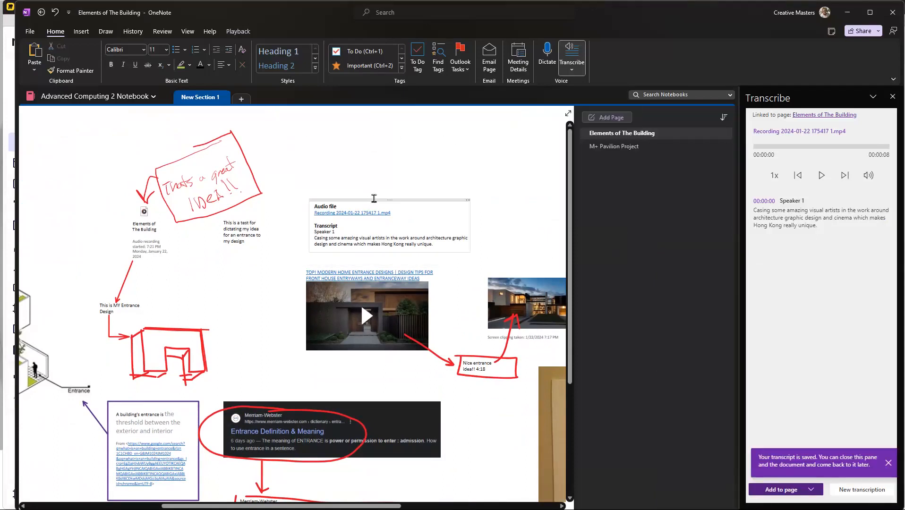
# Step: Move the remaining transcript note up beside the handwritten "Thats a great Idea!!" box, narrow it, and close the Transcribe pane
pyautogui.moveTo(371, 201); pyautogui.dragTo(346, 135)
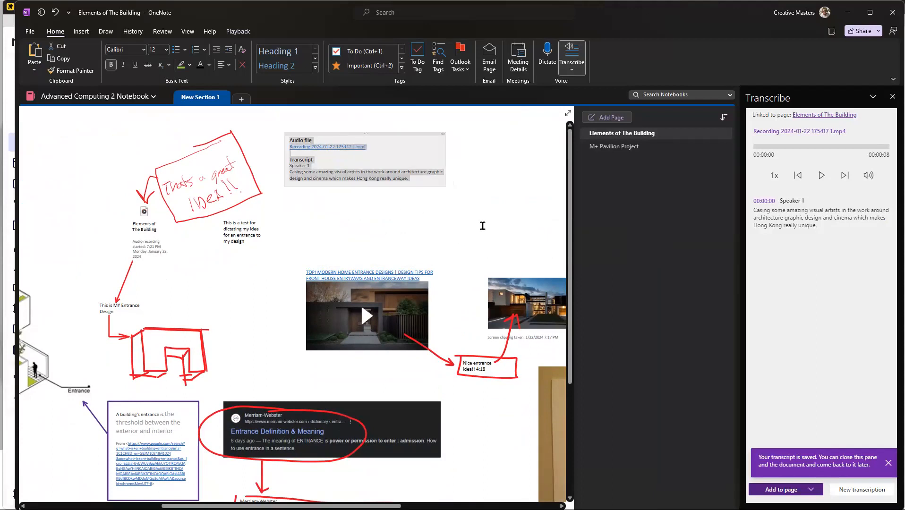
pyautogui.moveTo(445, 157); pyautogui.dragTo(386, 156)
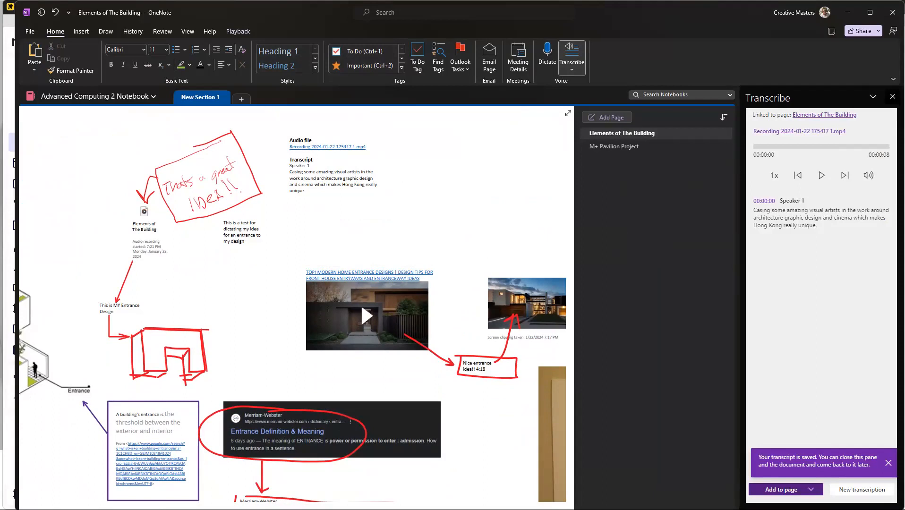
pyautogui.click(893, 97)
pyautogui.scroll(2, 271, 160)
pyautogui.scroll(2, 271, 160)
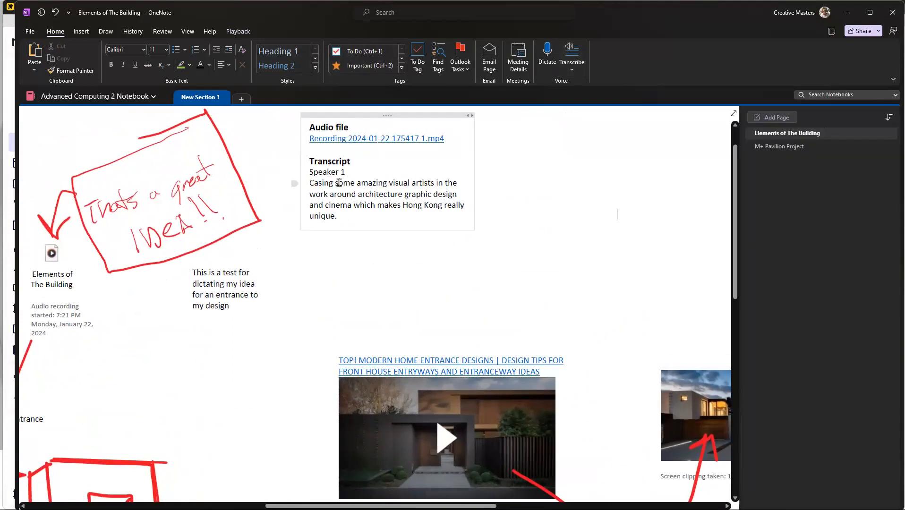
pyautogui.scroll(2, 338, 183)
pyautogui.moveTo(338, 256); pyautogui.dragTo(307, 224)
pyautogui.click(604, 227)
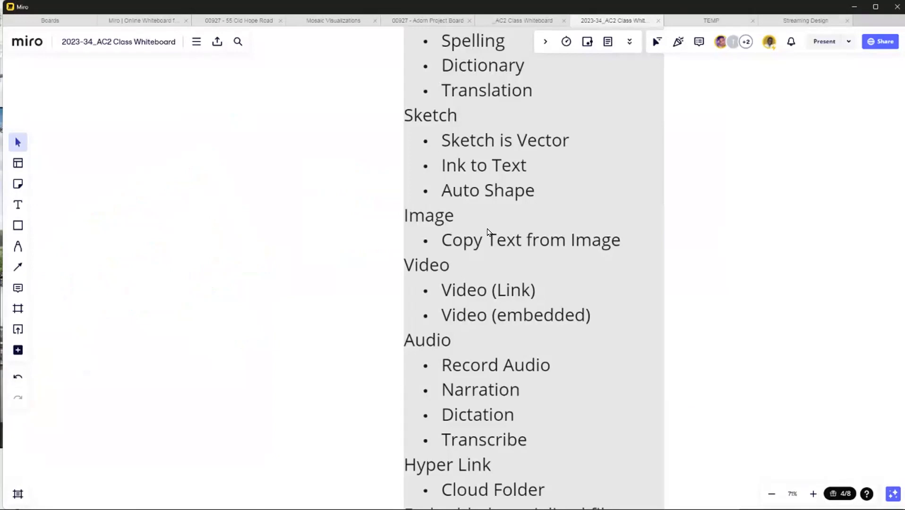
# Step: Review the audio, hyperlink, embedded file format and security topics on the Miro class whiteboard, and return to the OneNote page
pyautogui.scroll(-2, 518, 323)
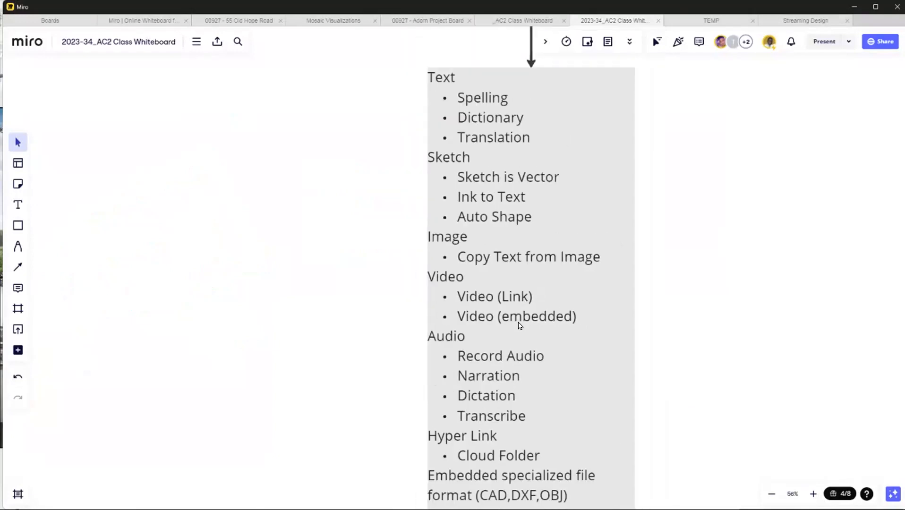
pyautogui.scroll(-1, 517, 328)
pyautogui.scroll(4, 529, 472)
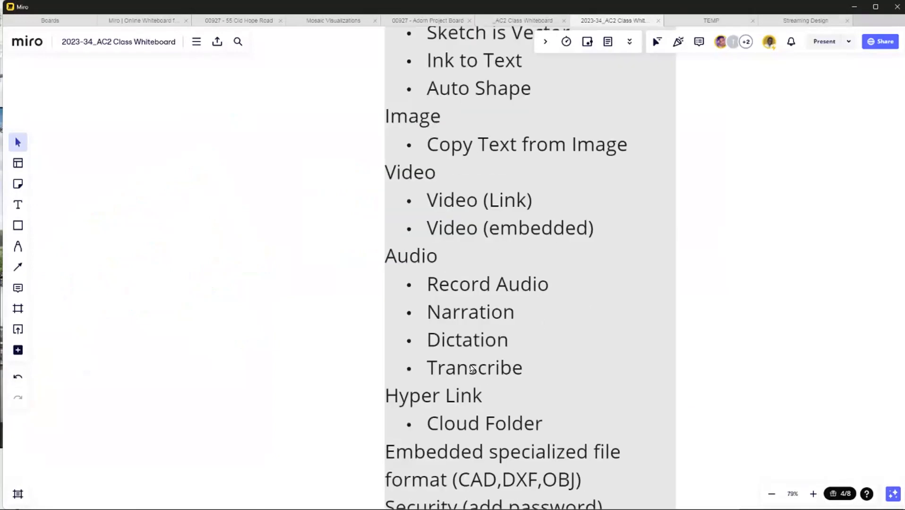
pyautogui.scroll(-2, 466, 344)
pyautogui.scroll(2, 470, 440)
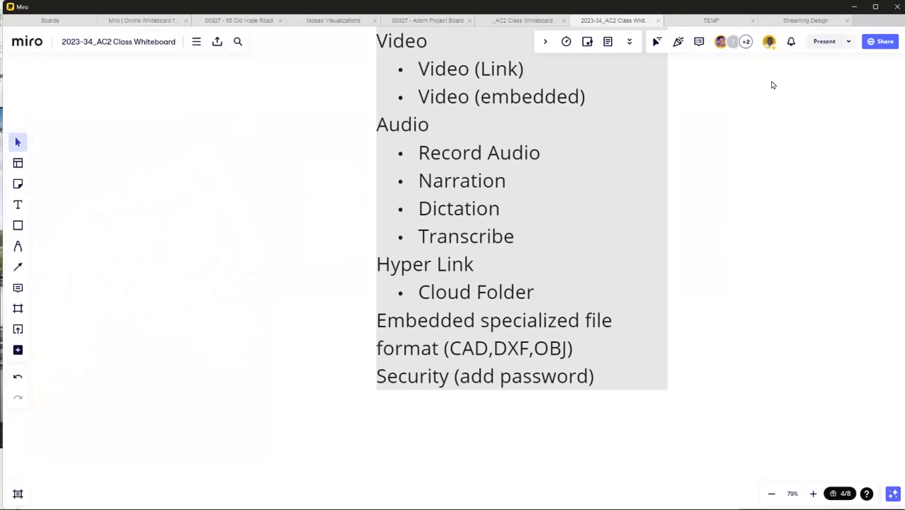
pyautogui.click(854, 7)
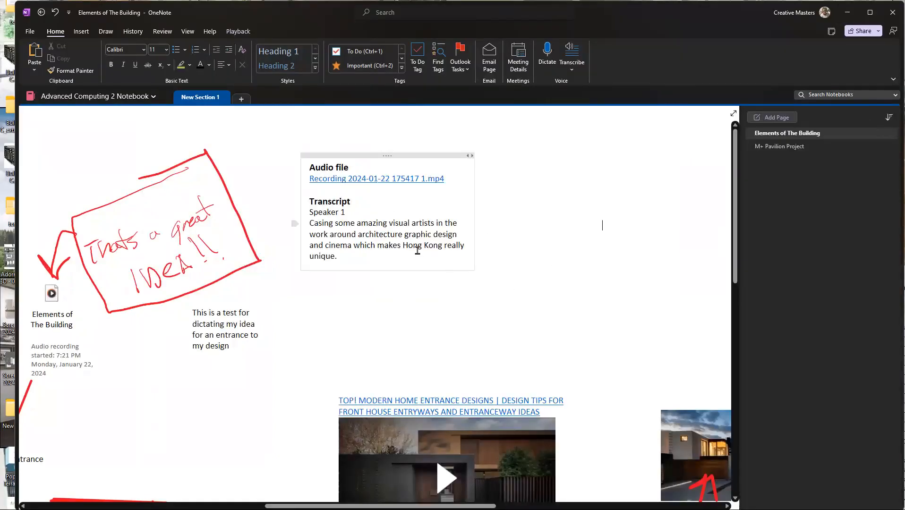
pyautogui.scroll(-4, 529, 306)
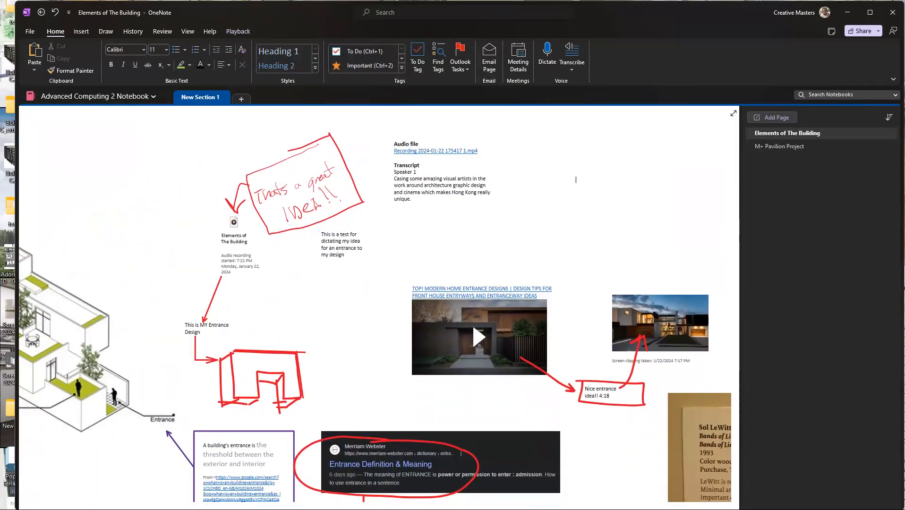
# Step: Launch SketchUp 2023 and select the red entrance sketch on the OneNote page
pyautogui.press('super')
pyautogui.write('ske')
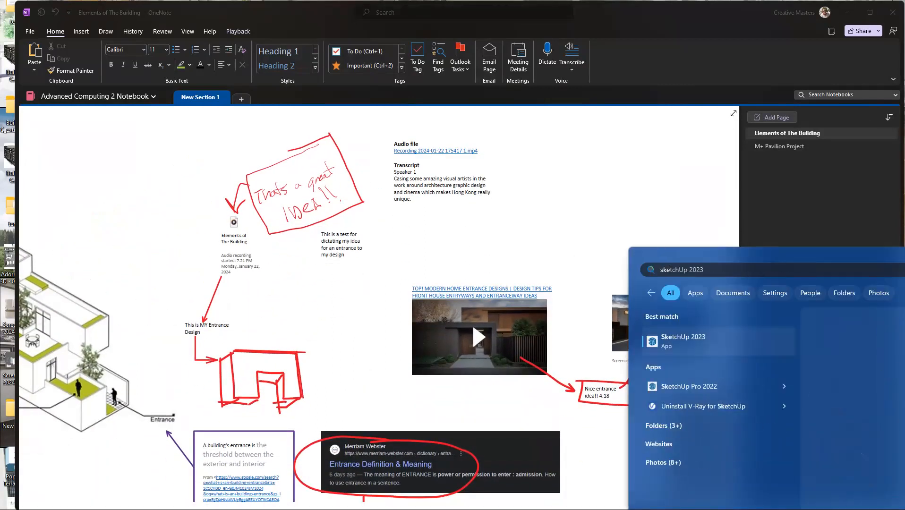
pyautogui.write('tch')
pyautogui.press('Return')
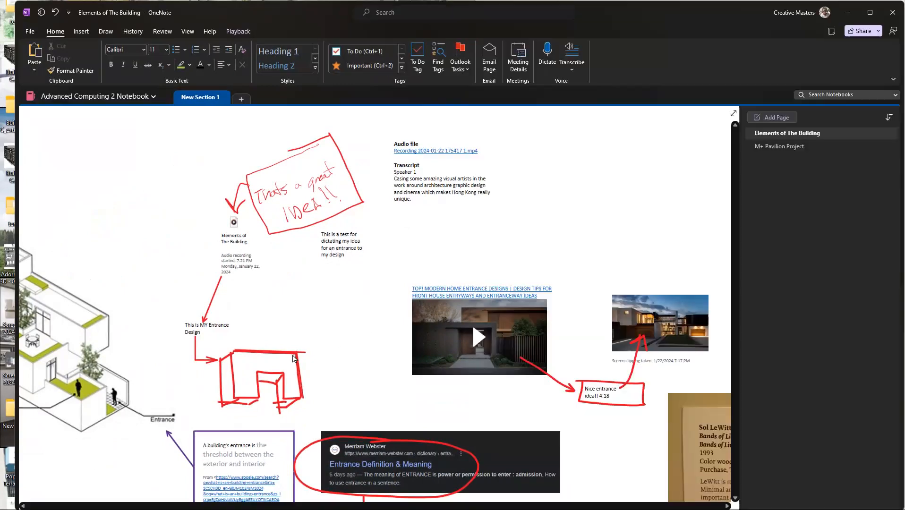
pyautogui.click(302, 371)
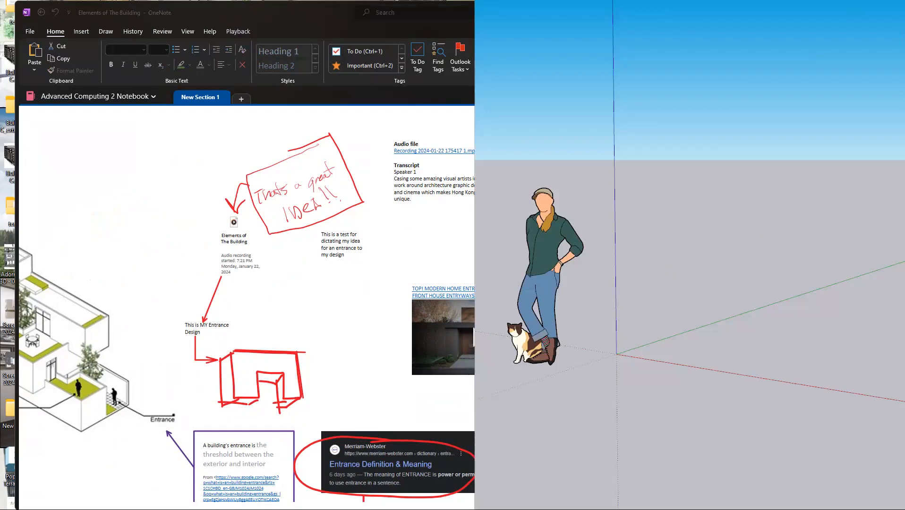
# Step: In SketchUp, draw a long four-sided footprint with lines beside the scale figure and push/pull it up into a tall block
pyautogui.scroll(-4, 702, 282)
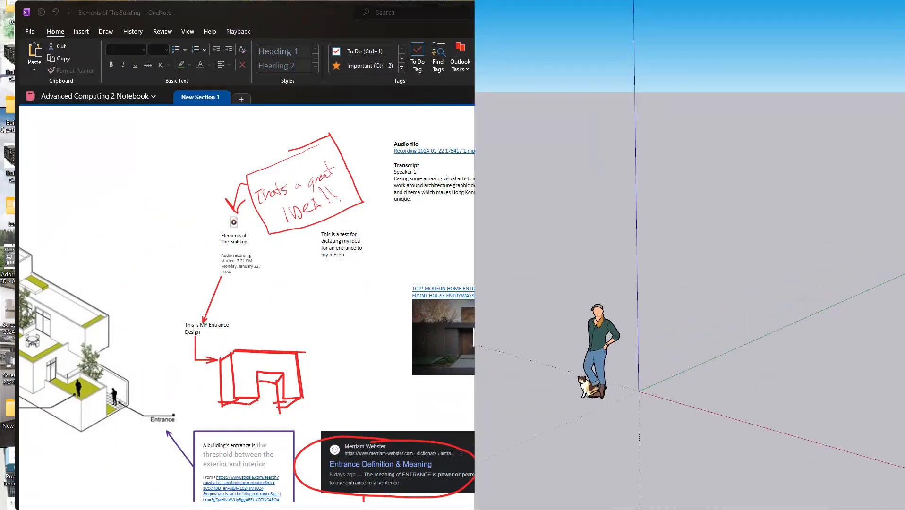
pyautogui.press('l')
pyautogui.click(686, 391)
pyautogui.click(818, 330)
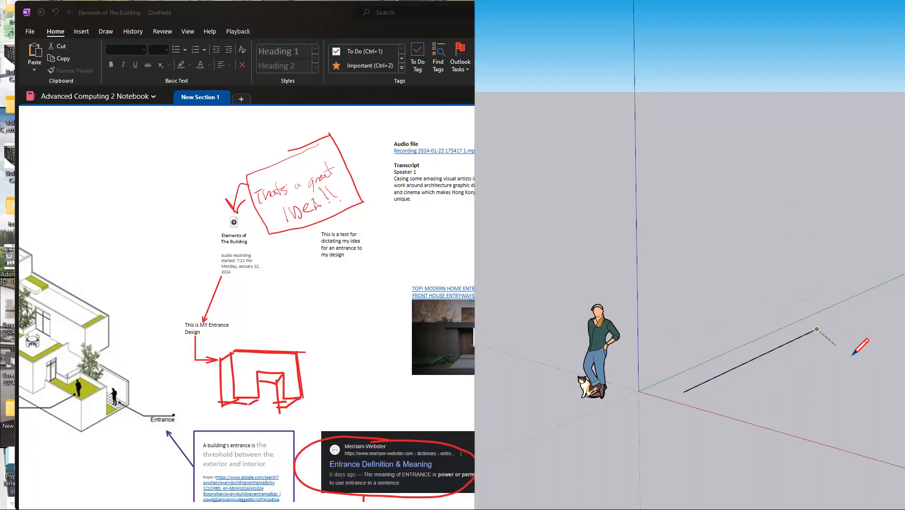
pyautogui.click(875, 340)
pyautogui.click(749, 411)
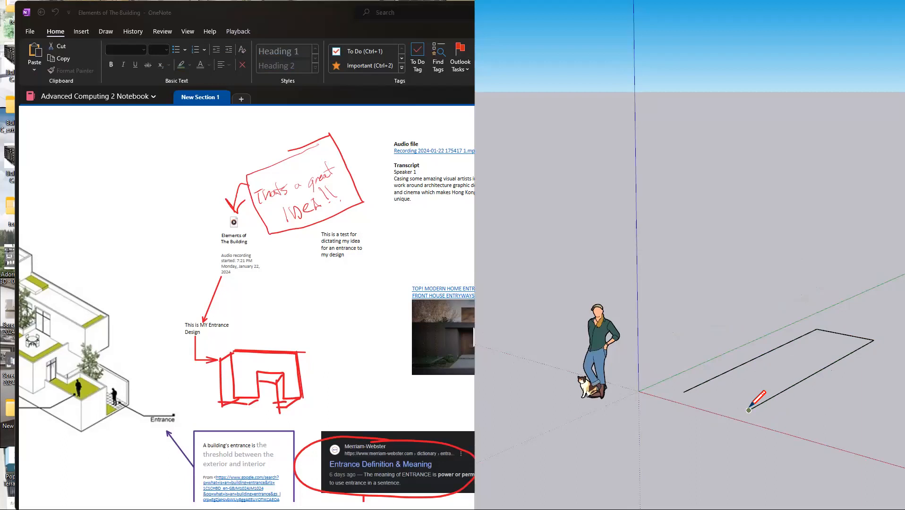
pyautogui.click(684, 392)
pyautogui.press('p')
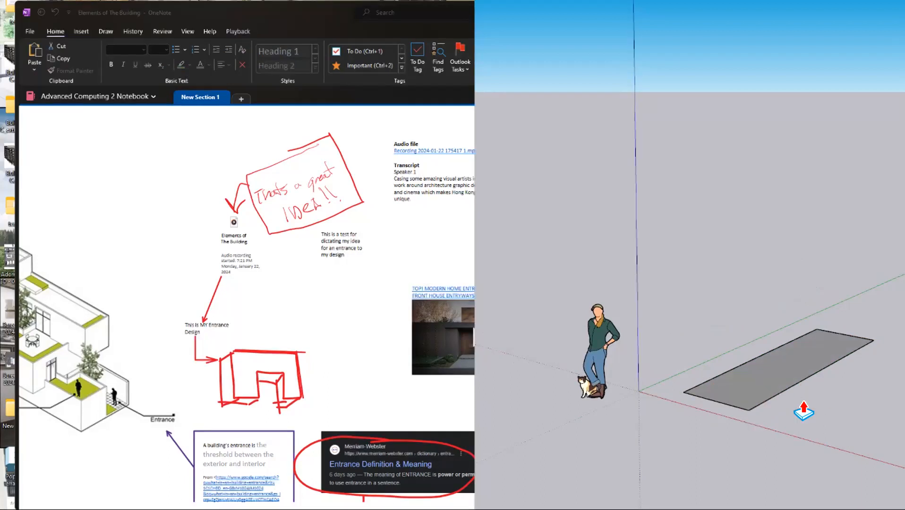
pyautogui.moveTo(793, 370); pyautogui.dragTo(793, 261)
# Step: Draw a doorway rectangle at the base of the block's long front face and push it inward to form the opening
pyautogui.press('r')
pyautogui.click(789, 388)
pyautogui.click(833, 293)
pyautogui.press('p')
pyautogui.click(806, 359)
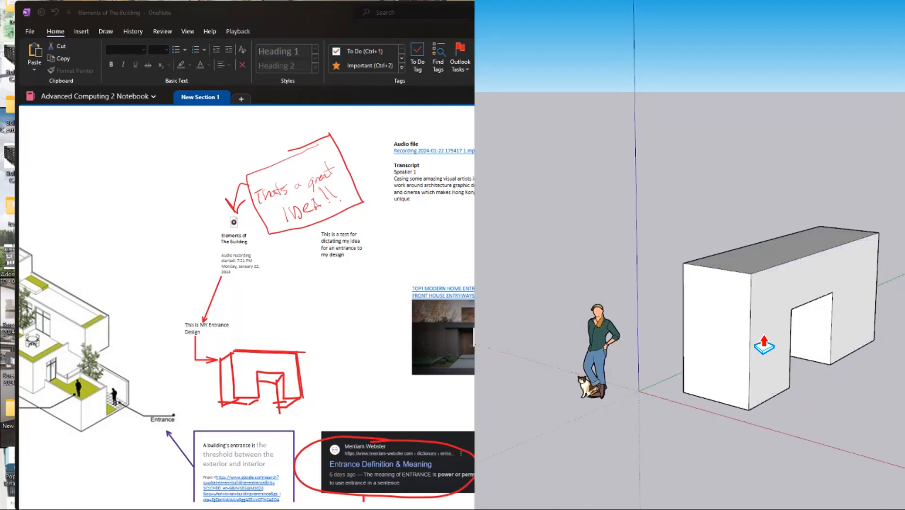
# Step: Insert a screen clipping of the SketchUp entrance block into the "Elements of The Building" page in OneNote
pyautogui.scroll(5, 797, 336)
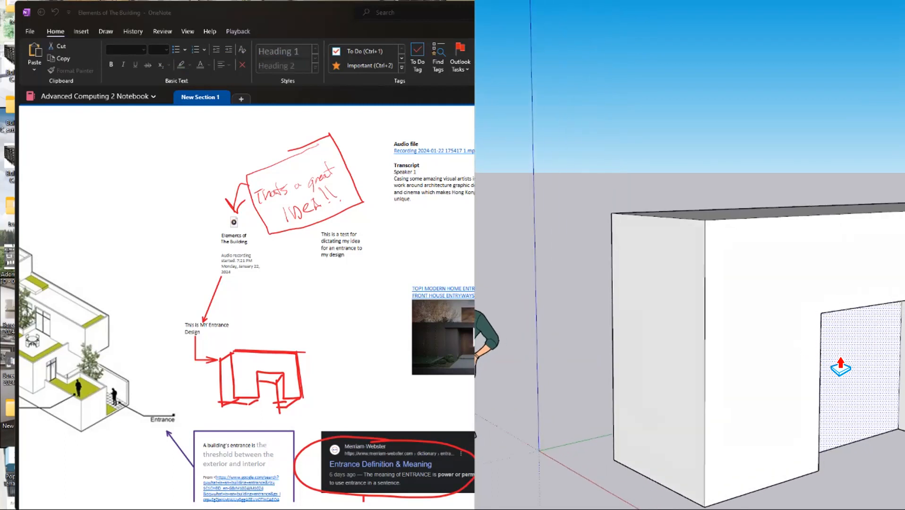
pyautogui.scroll(5, 808, 373)
pyautogui.scroll(-10, 809, 382)
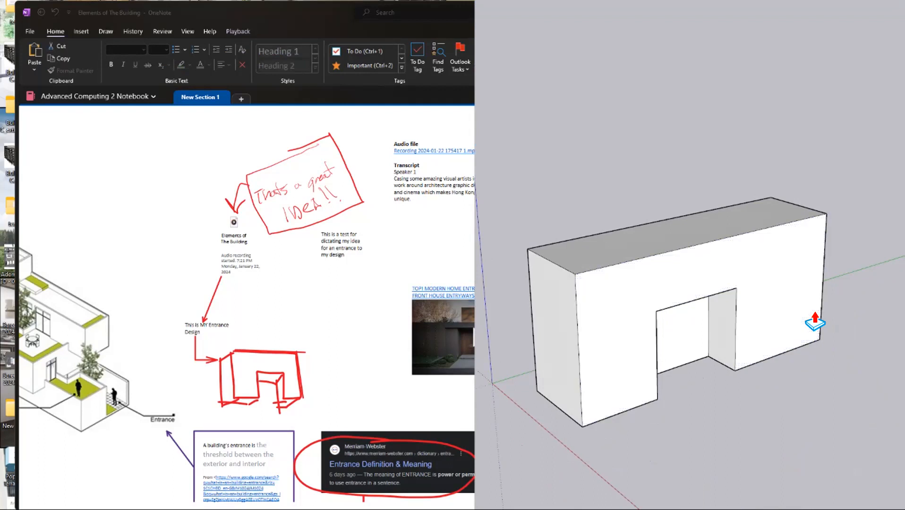
pyautogui.scroll(-5, 685, 284)
pyautogui.scroll(6, 673, 283)
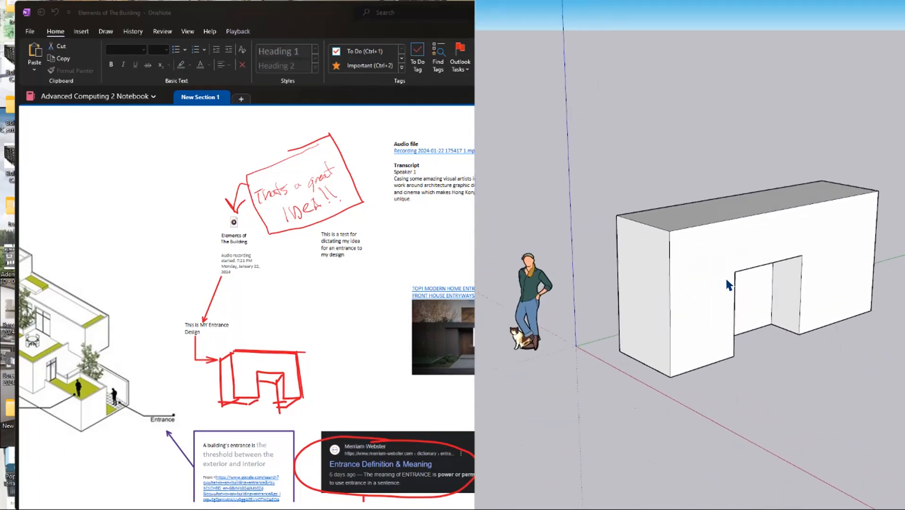
pyautogui.scroll(-2, 736, 306)
pyautogui.scroll(2, 756, 293)
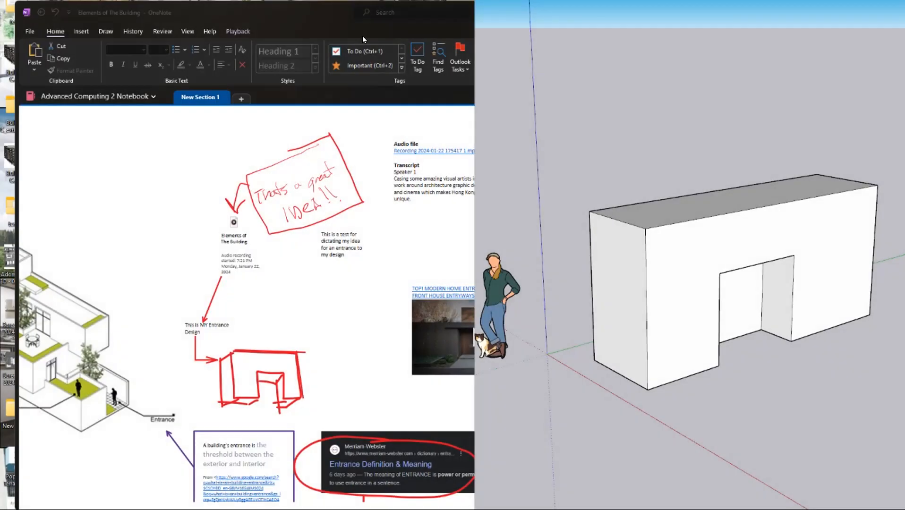
pyautogui.doubleClick(305, 18)
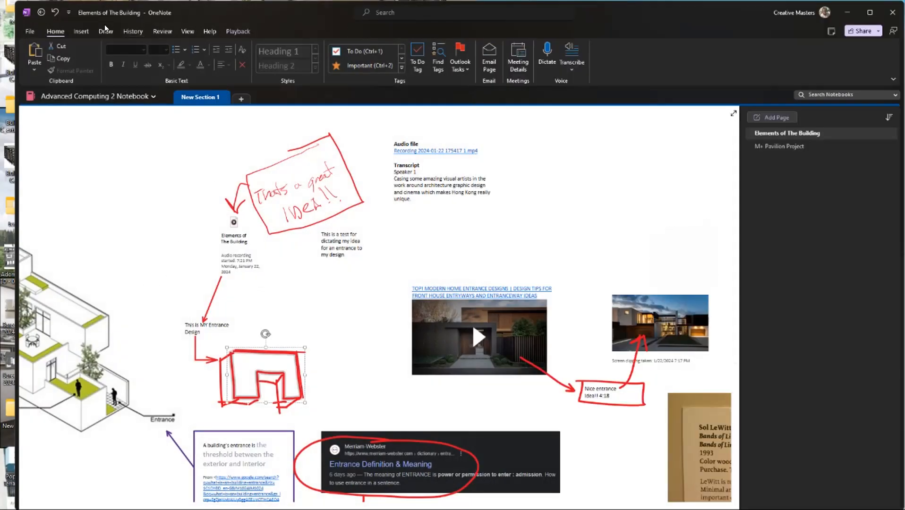
pyautogui.click(87, 33)
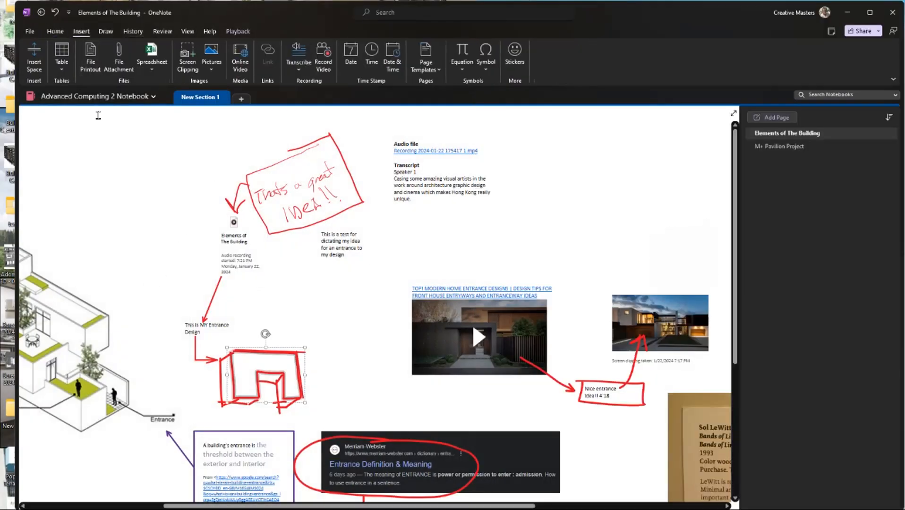
pyautogui.click(188, 59)
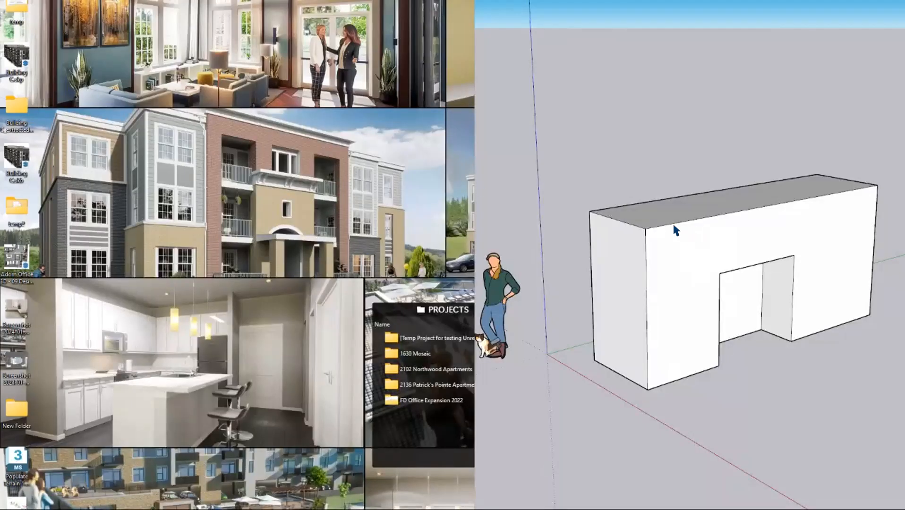
pyautogui.moveTo(571, 143)
pyautogui.mouseDown()
pyautogui.moveTo(647, 246)
pyautogui.moveTo(844, 402)
pyautogui.mouseUp()
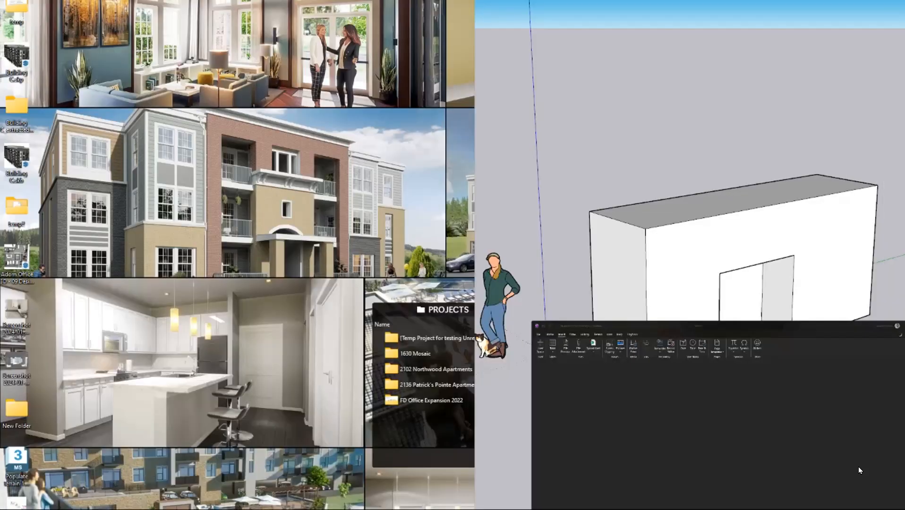
pyautogui.scroll(-10, 416, 323)
pyautogui.scroll(-5, 384, 299)
pyautogui.scroll(15, 448, 359)
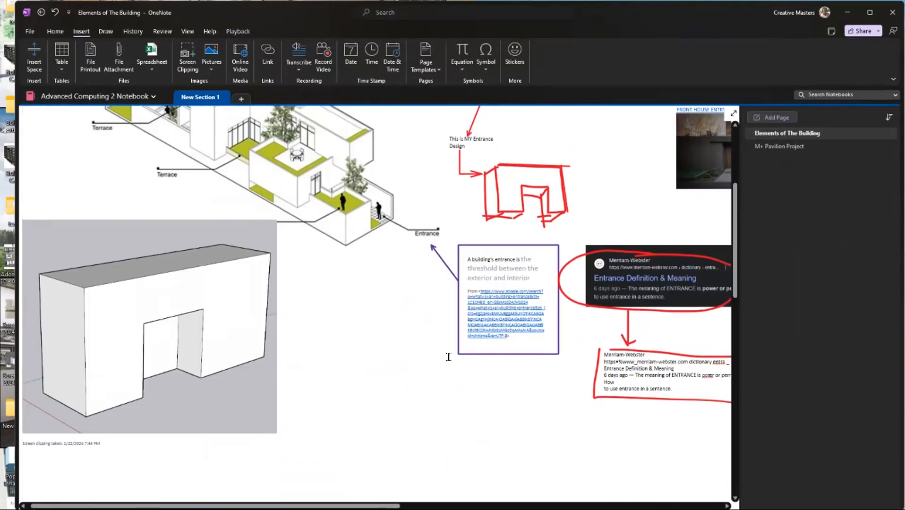
pyautogui.scroll(-5, 119, 178)
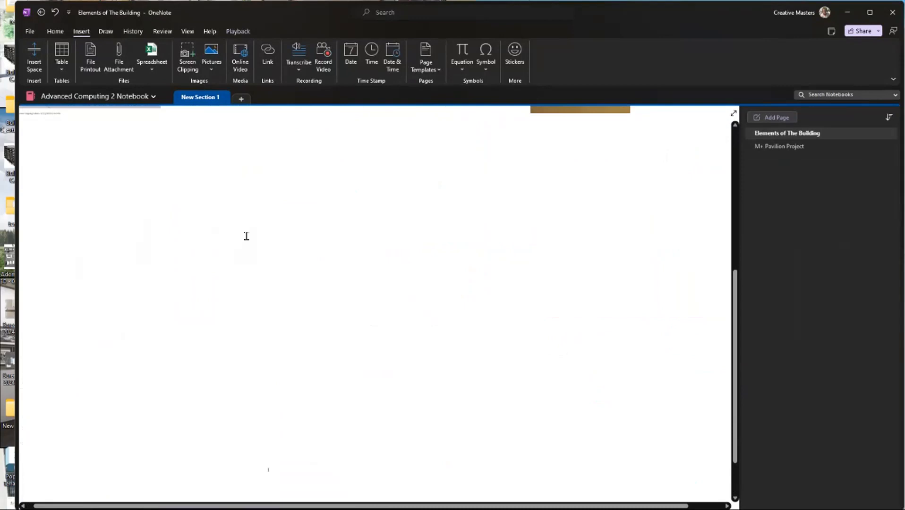
pyautogui.scroll(8, 296, 244)
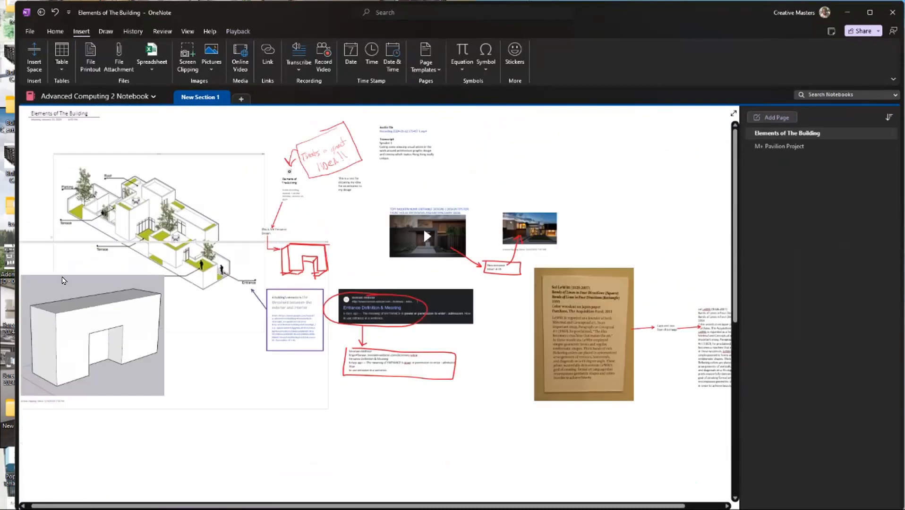
pyautogui.click(62, 281)
pyautogui.moveTo(33, 241)
pyautogui.mouseDown()
pyautogui.moveTo(305, 409)
pyautogui.moveTo(221, 374)
pyautogui.mouseUp()
pyautogui.hotkey('ctrl', 'z')
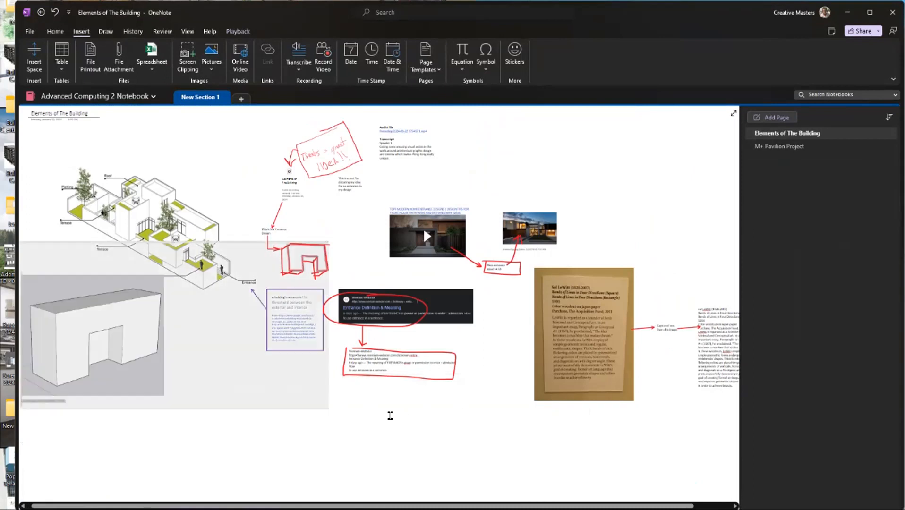
# Step: Move the SketchUp entrance clipping into the empty space below the isometric building drawing
pyautogui.click(390, 417)
pyautogui.click(114, 348)
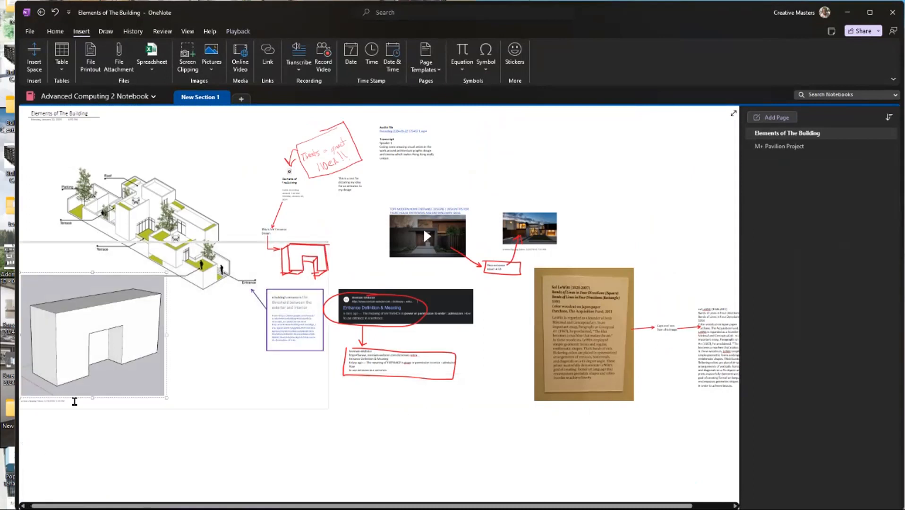
pyautogui.moveTo(101, 331)
pyautogui.mouseDown()
pyautogui.moveTo(176, 473)
pyautogui.moveTo(175, 425)
pyautogui.mouseUp()
pyautogui.tripleClick(98, 325)
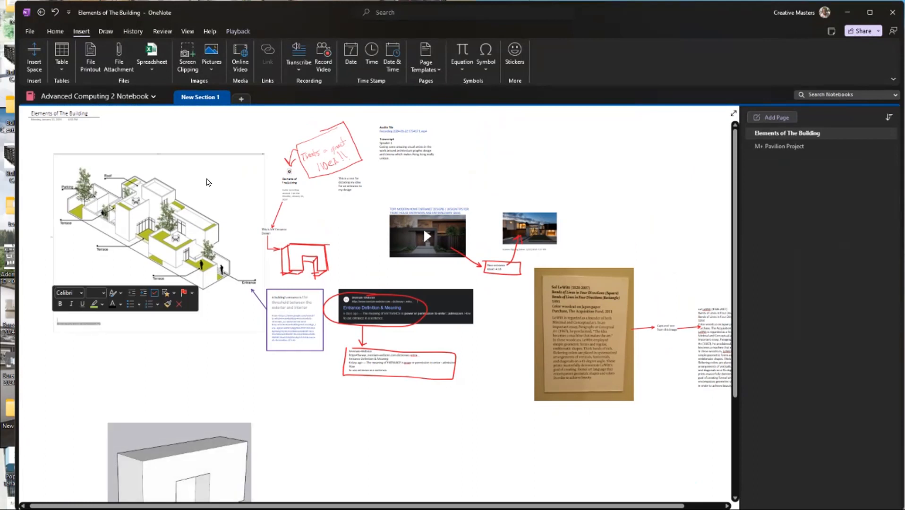
pyautogui.click(200, 152)
pyautogui.press('Delete')
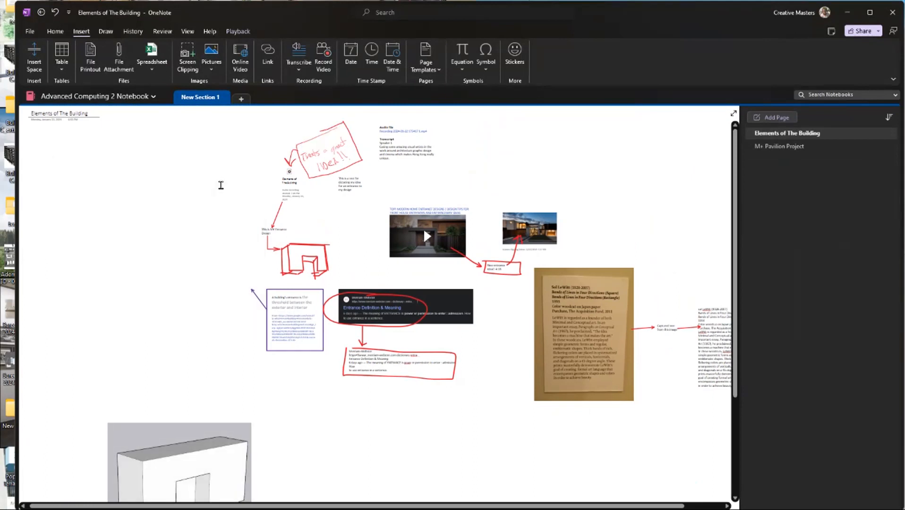
pyautogui.hotkey('ctrl', 'z')
# Step: Scale the SketchUp entrance clipping down proportionally to a small thumbnail
pyautogui.scroll(-5, 177, 288)
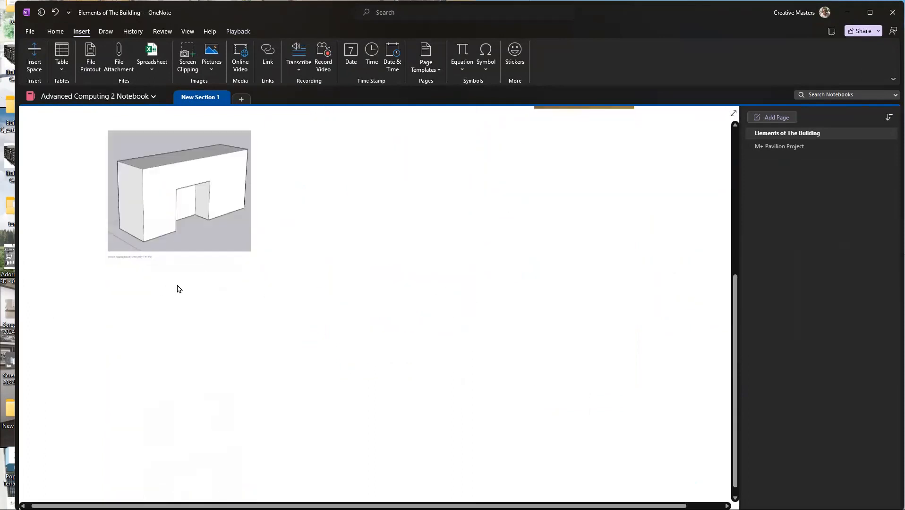
pyautogui.click(203, 186)
pyautogui.scroll(3, 211, 162)
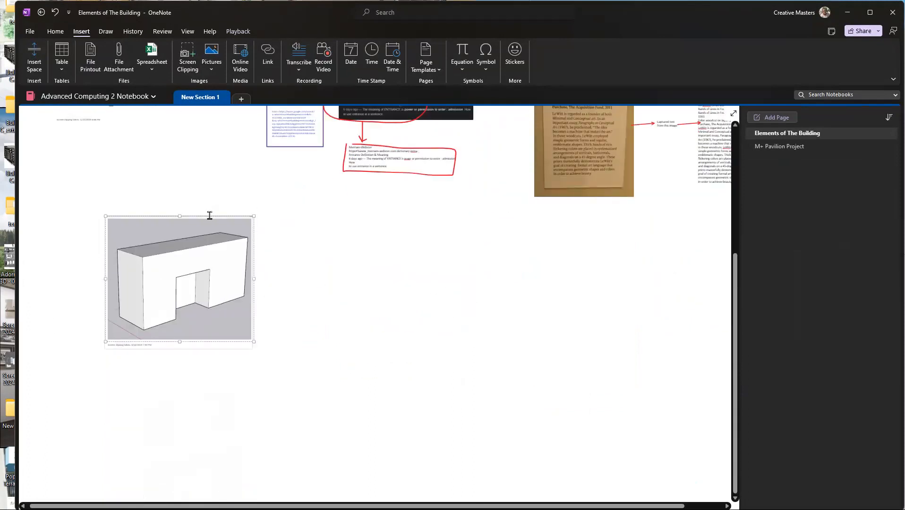
pyautogui.moveTo(255, 342); pyautogui.dragTo(144, 248)
# Step: Move the clipping's note container up beside the red entrance sketch, just below the dictated text
pyautogui.scroll(6, 132, 230)
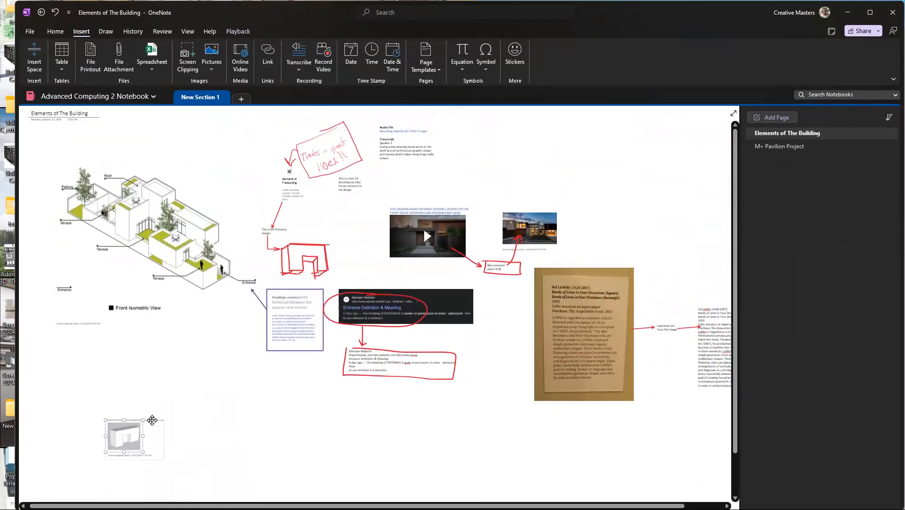
pyautogui.moveTo(152, 421); pyautogui.dragTo(367, 206)
pyautogui.scroll(5, 367, 217)
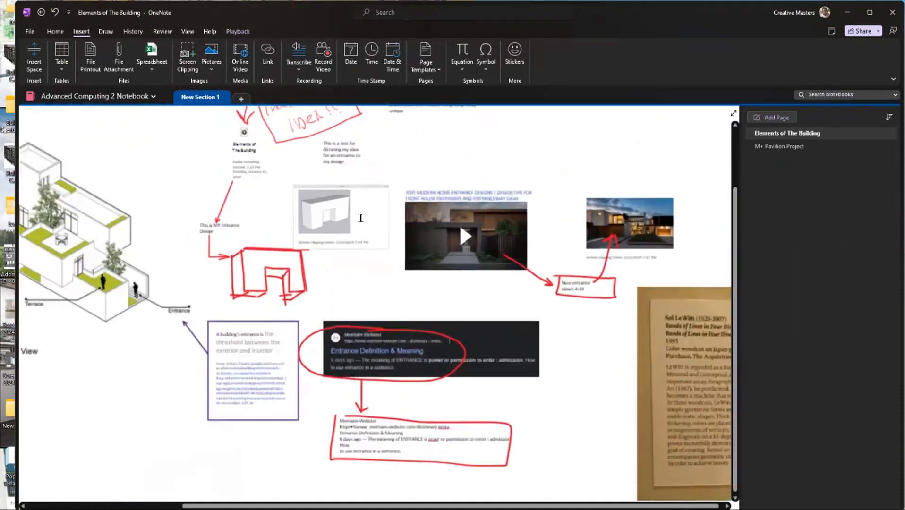
pyautogui.scroll(1, 350, 186)
pyautogui.moveTo(336, 171); pyautogui.dragTo(324, 158)
# Step: Shrink the entrance clipping further inside its note container so it is clearly smaller than the red sketch
pyautogui.click(312, 221)
pyautogui.moveTo(321, 240); pyautogui.dragTo(287, 207)
pyautogui.click(303, 249)
# Step: Leave a blank line between the clipping image and its caption, and narrow the note container to fit the image
pyautogui.scroll(4, 264, 356)
pyautogui.scroll(2, 263, 356)
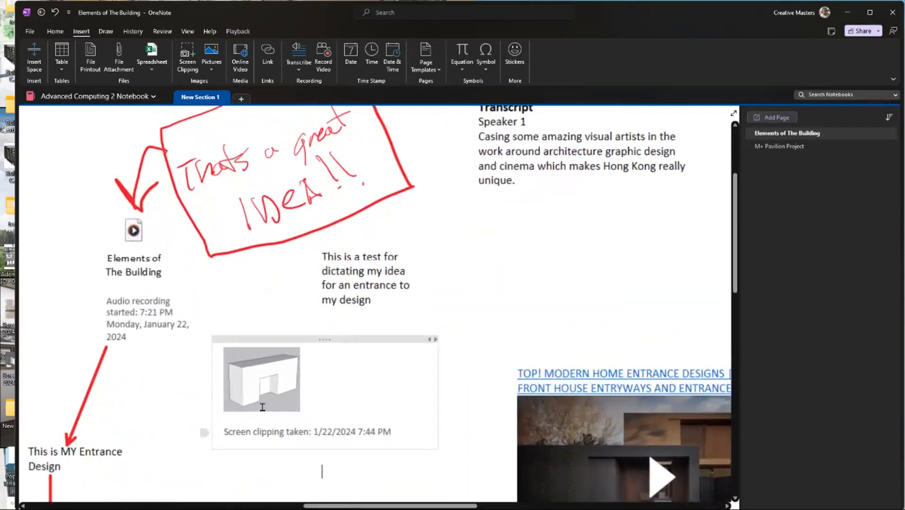
pyautogui.scroll(2, 332, 400)
pyautogui.scroll(-2, 331, 400)
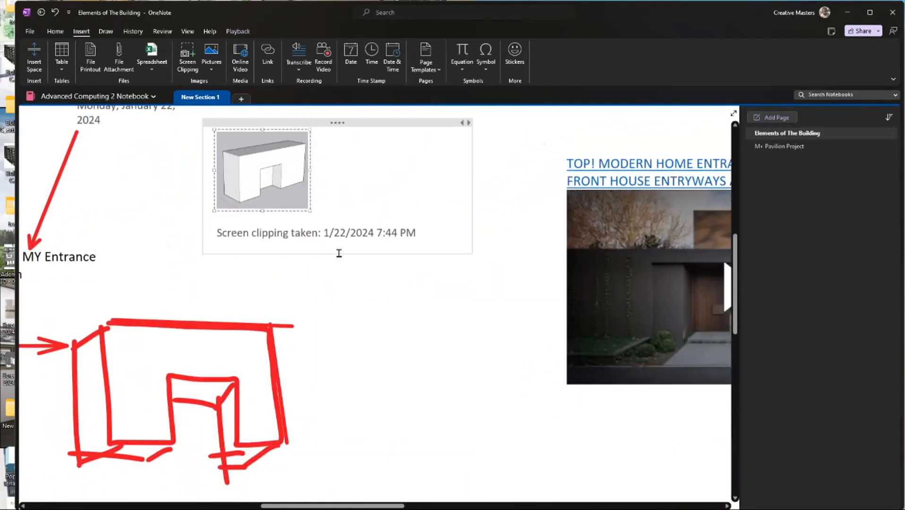
pyautogui.click(332, 201)
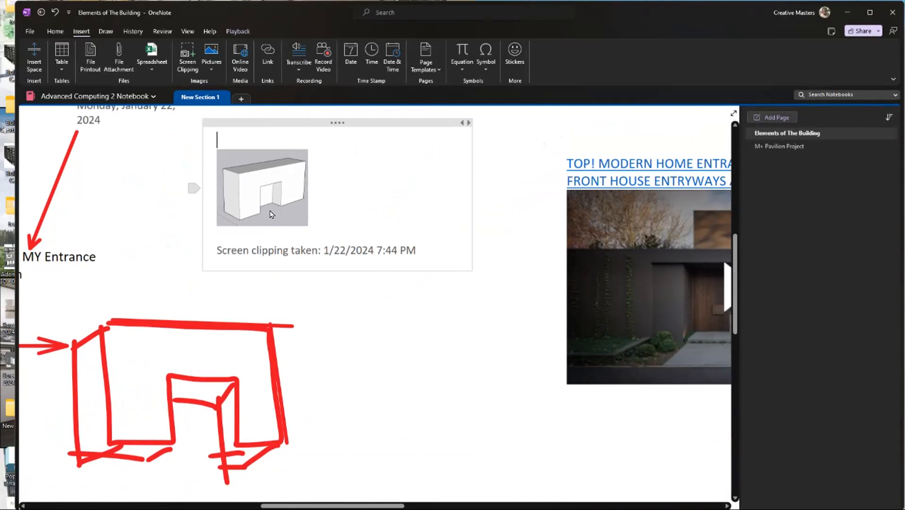
pyautogui.press('Delete')
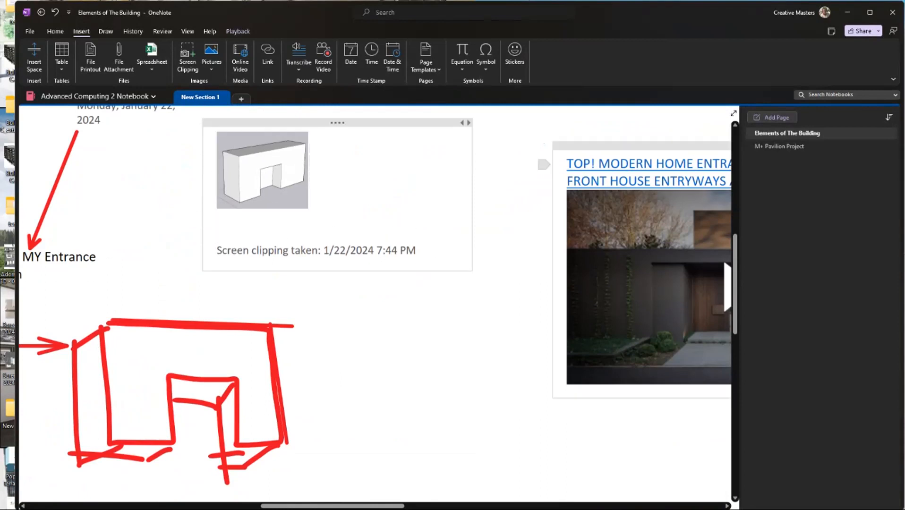
pyautogui.moveTo(473, 211); pyautogui.dragTo(329, 209)
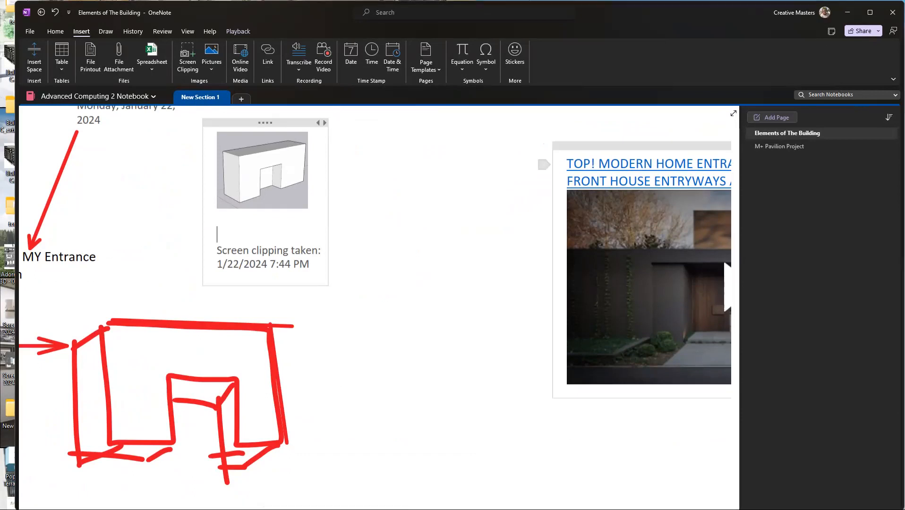
# Step: Switch to SketchUp and save the entrance model to the Desktop as "entrance"
pyautogui.click(551, 1)
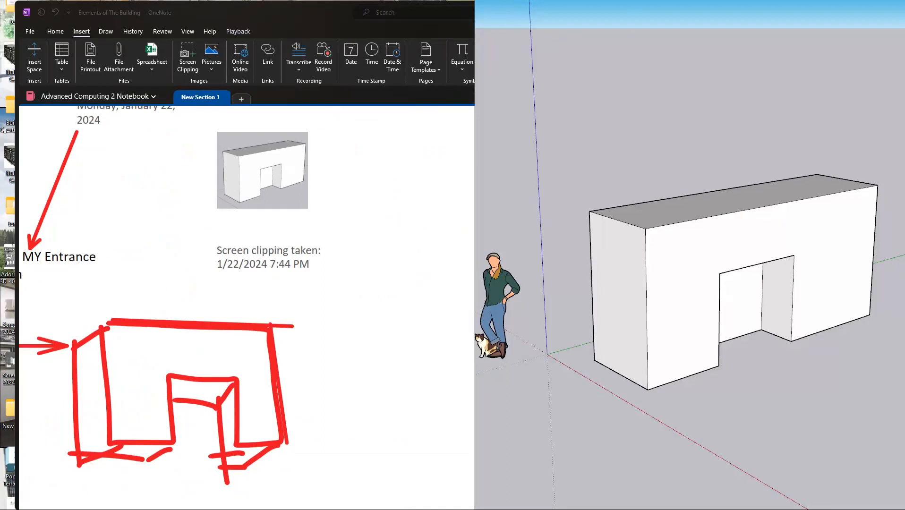
pyautogui.hotkey('ctrl', 's')
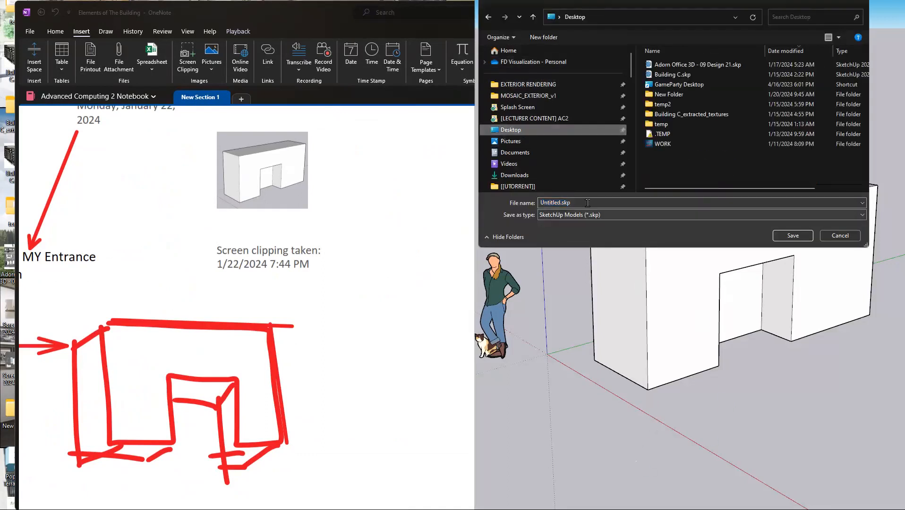
pyautogui.write('entrance')
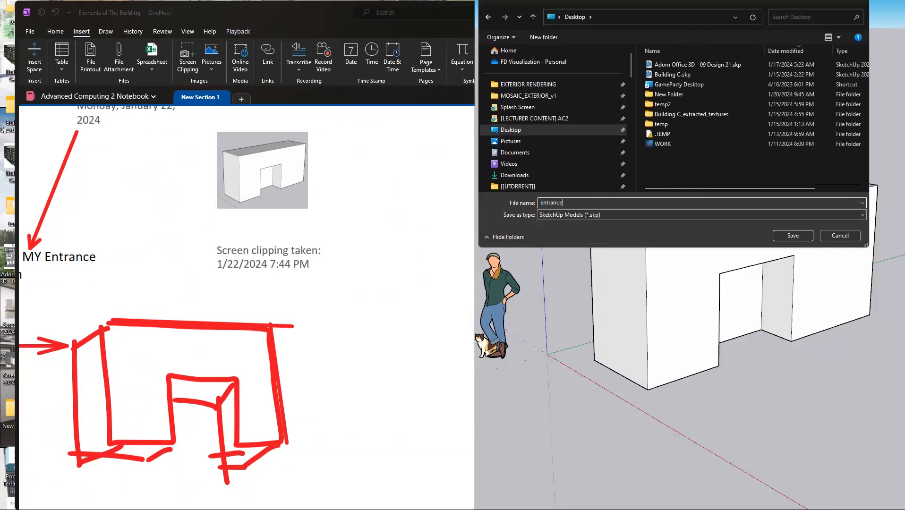
pyautogui.press('Return')
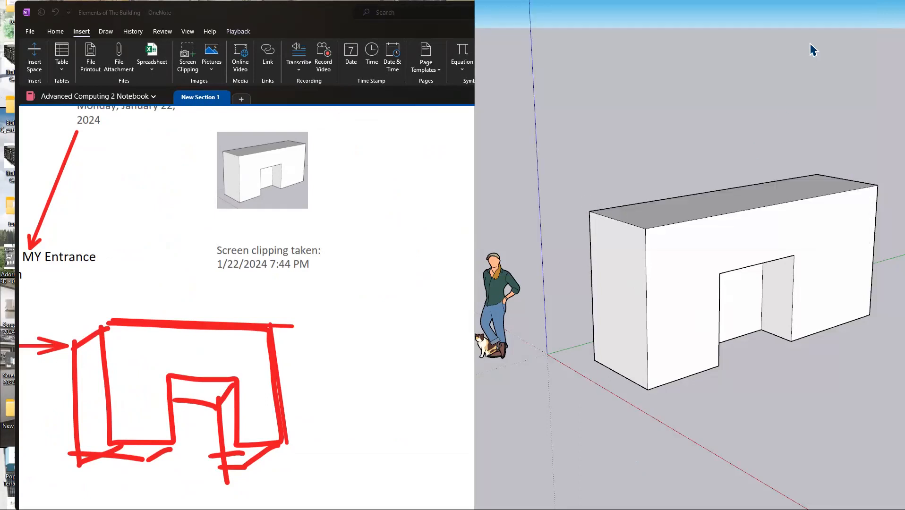
# Step: Return to OneNote and attach entrance.skp from the Desktop as a file between the clipping image and its caption
pyautogui.click(849, 0)
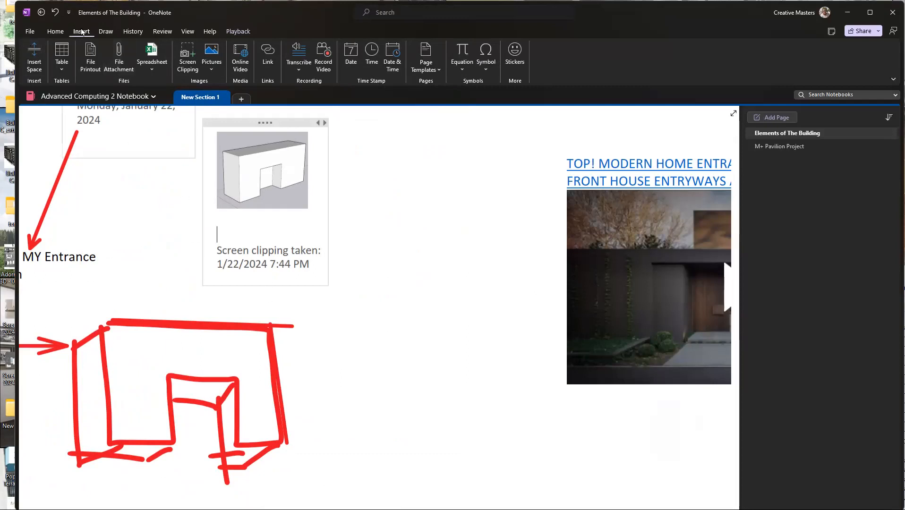
pyautogui.click(122, 64)
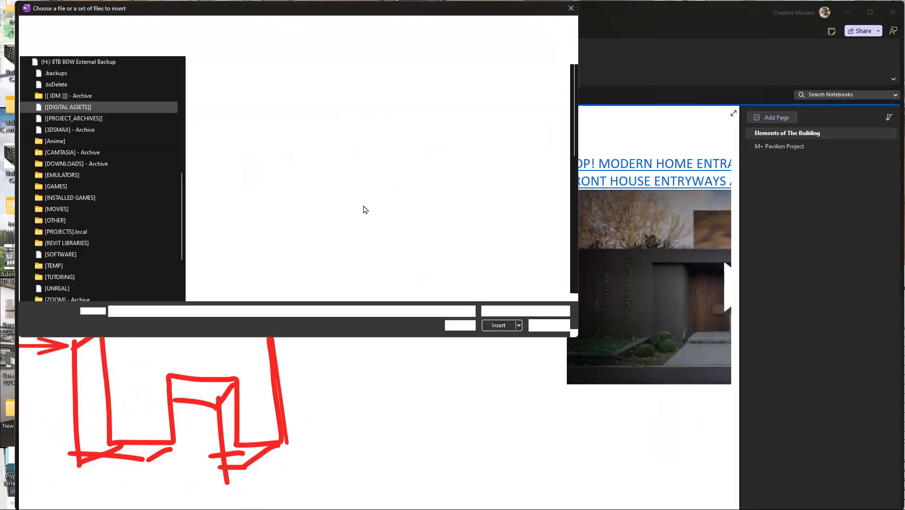
pyautogui.click(51, 129)
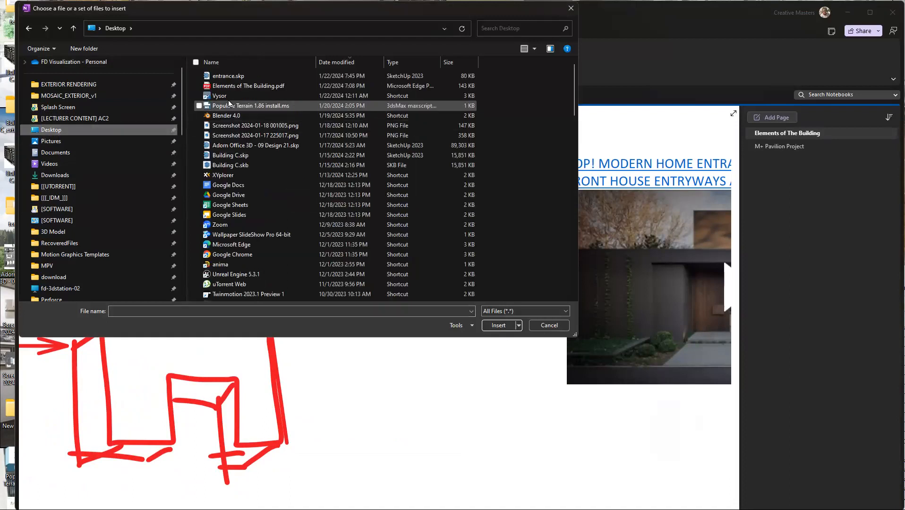
pyautogui.doubleClick(247, 84)
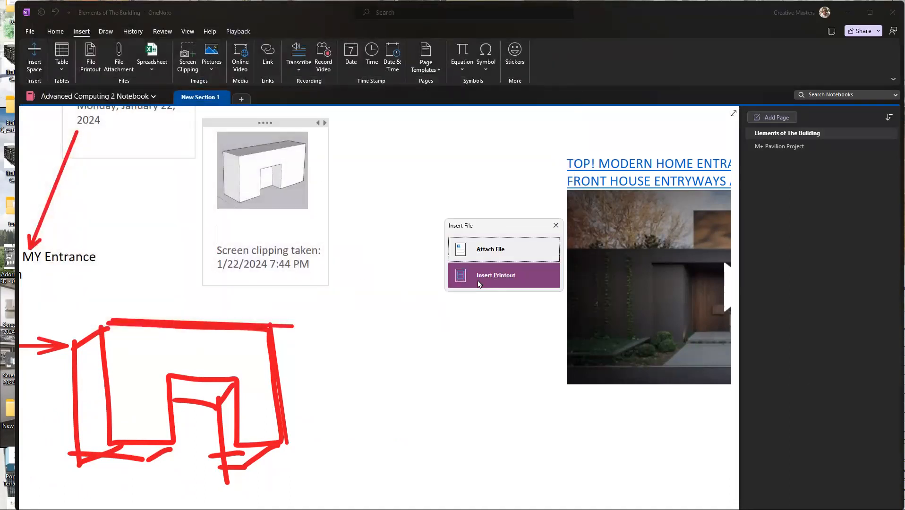
pyautogui.click(500, 250)
# Step: Reposition the note container holding the clipping and the attached model directly beneath the dictated text, clear of the red sketch
pyautogui.moveTo(265, 122); pyautogui.dragTo(345, 112)
pyautogui.scroll(2, 345, 113)
pyautogui.moveTo(307, 209); pyautogui.dragTo(330, 255)
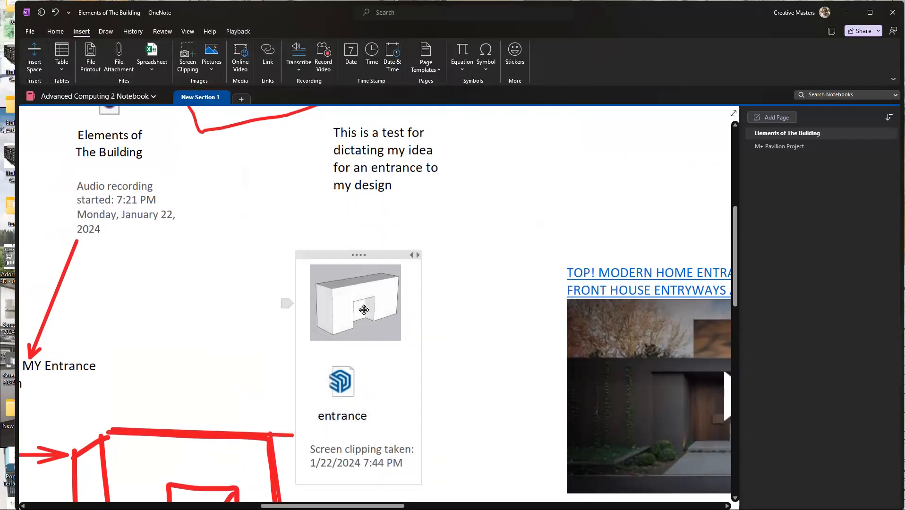
pyautogui.scroll(-4, 444, 311)
pyautogui.scroll(4, 434, 289)
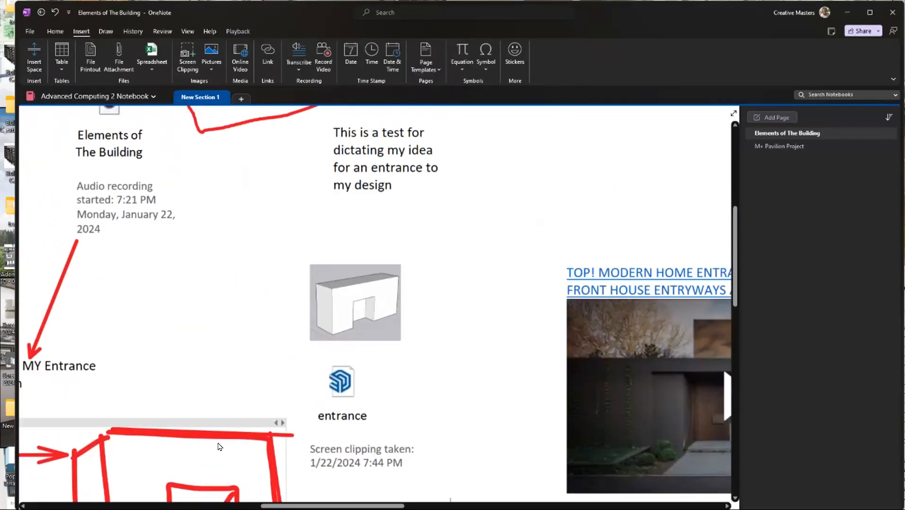
pyautogui.click(339, 402)
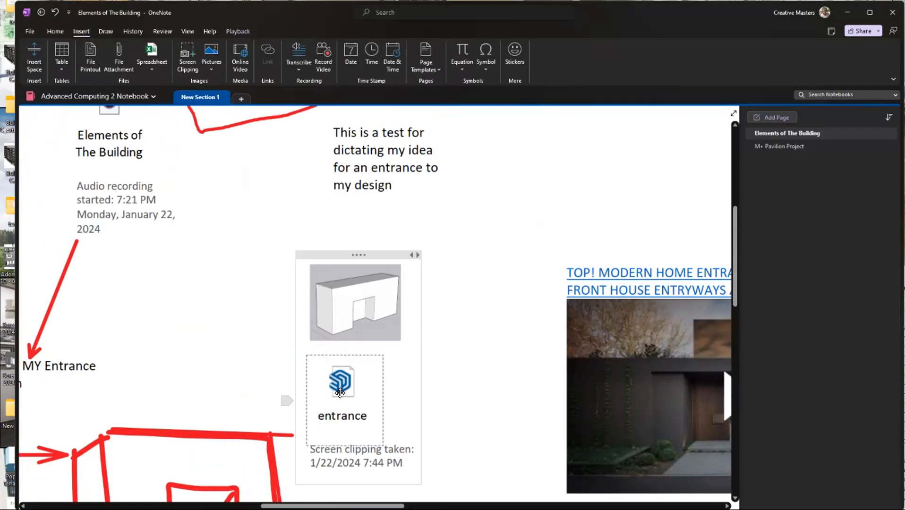
pyautogui.click(492, 326)
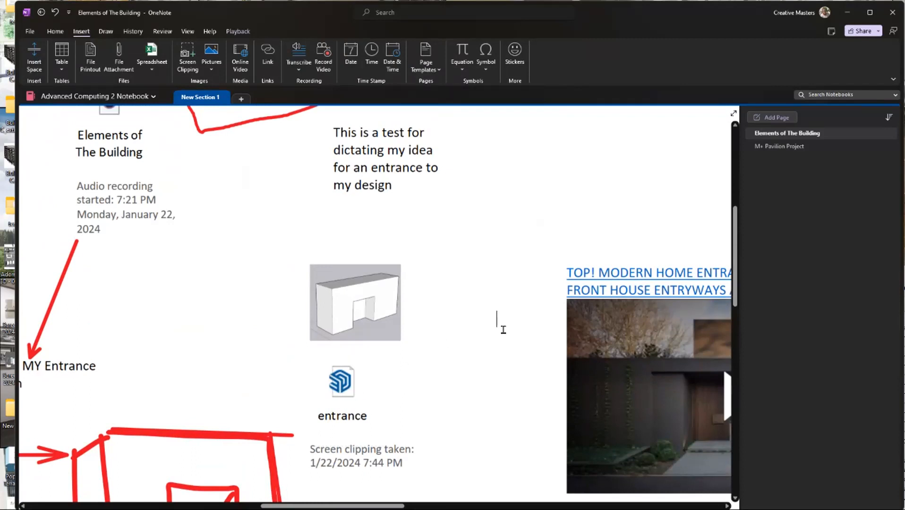
# Step: Bring the mirrored phone window into view to check the same note on the mobile device, and minimise it
pyautogui.moveTo(904, 47); pyautogui.dragTo(769, 48)
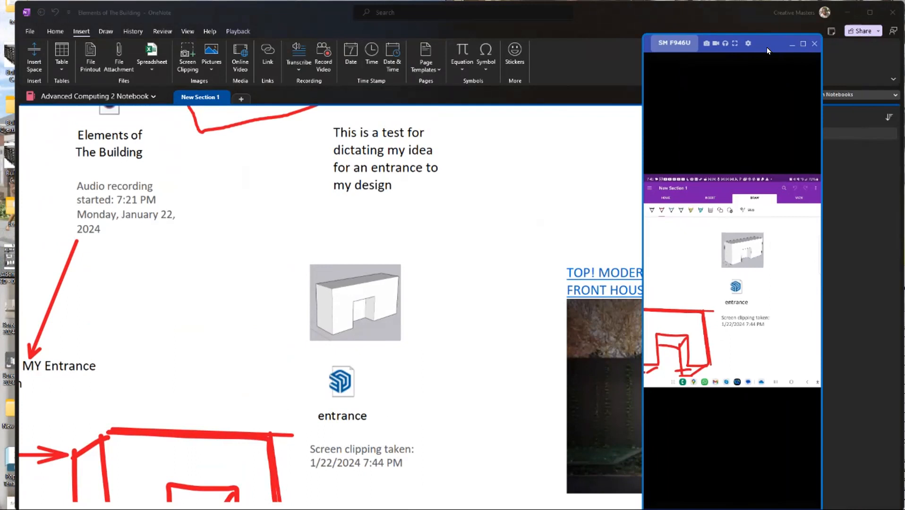
pyautogui.moveTo(768, 50); pyautogui.dragTo(845, 23)
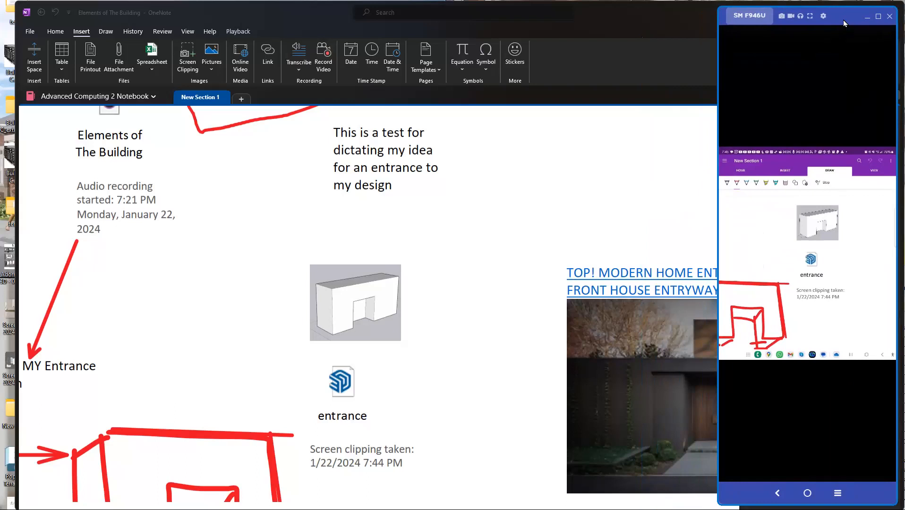
pyautogui.click(867, 17)
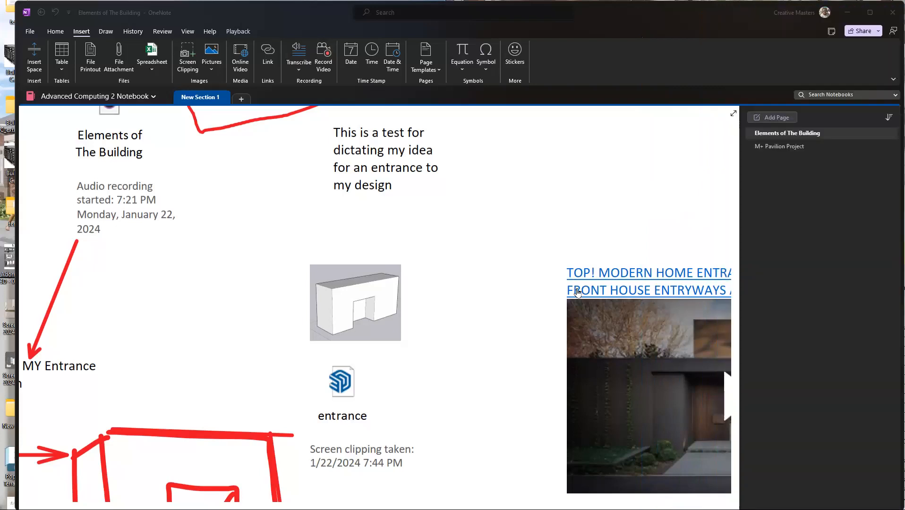
# Step: Switch to the Miro class whiteboard and examine the multimedia data types list and the Editing, Revising & Archiving note
pyautogui.click(561, 243)
pyautogui.press('super+Down')
pyautogui.hotkey('alt', 'Tab')
pyautogui.hotkey('alt', 'Tab')
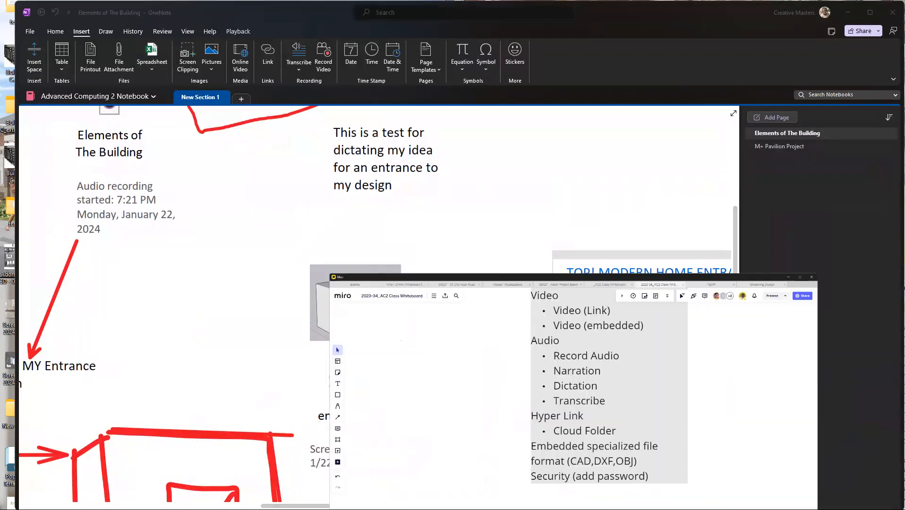
pyautogui.scroll(2, 688, 313)
pyautogui.scroll(-10, 681, 323)
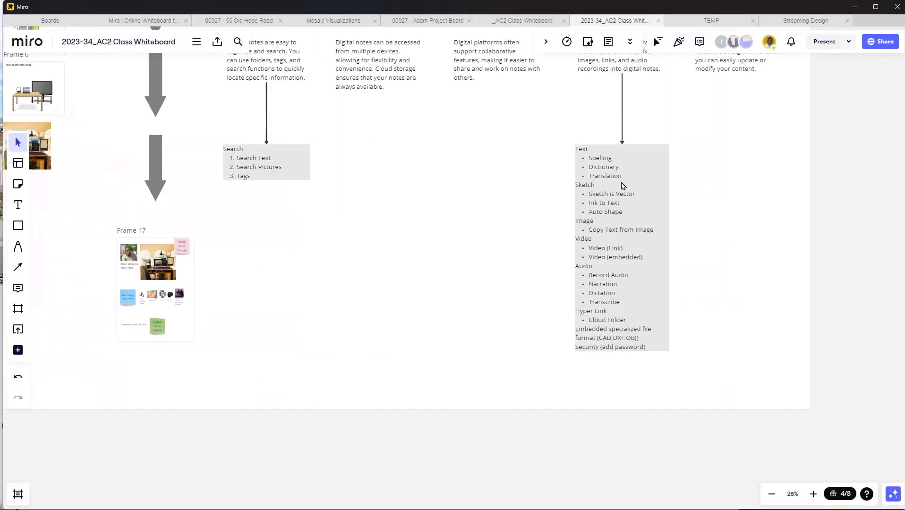
pyautogui.scroll(3, 326, 179)
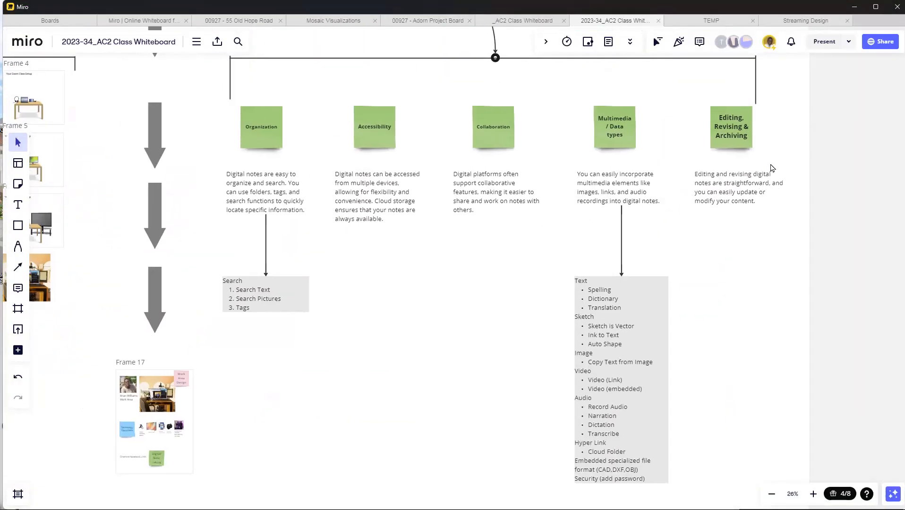
pyautogui.scroll(5, 771, 168)
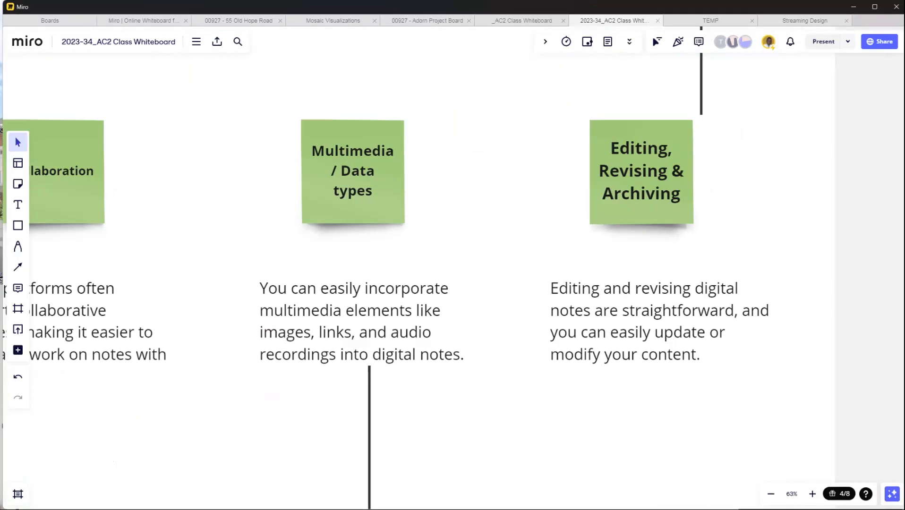
# Step: Return to OneNote and look over the assembled content of the "Elements of The Building" page
pyautogui.hotkey('alt', 'Tab')
pyautogui.scroll(2, 444, 241)
pyautogui.scroll(-6, 465, 279)
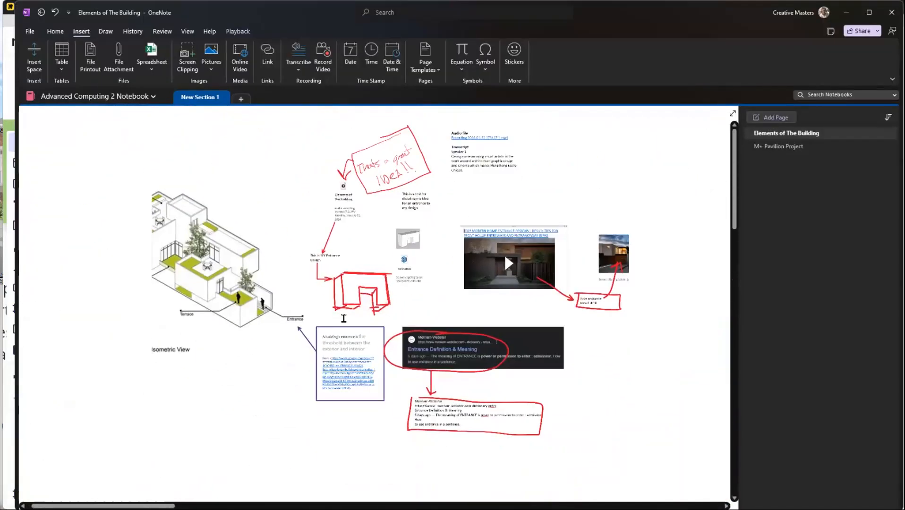
# Step: Look over the building entrance definition, the Merriam-Webster clipping and the audio transcript text on the page
pyautogui.scroll(5, 325, 328)
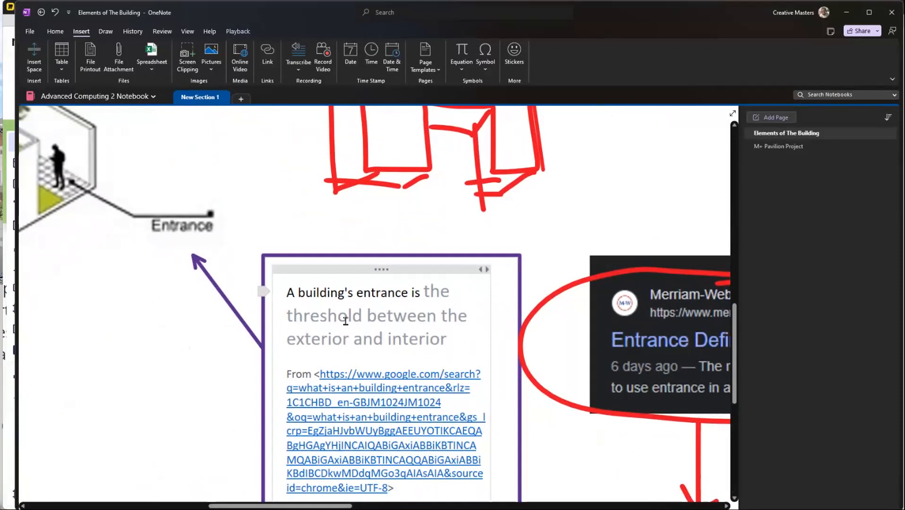
pyautogui.moveTo(348, 315); pyautogui.dragTo(289, 316)
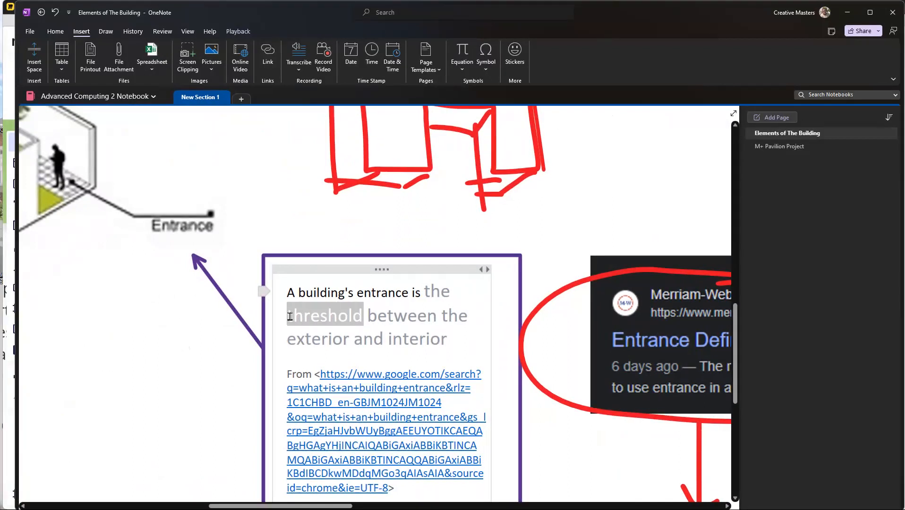
pyautogui.scroll(-3, 446, 347)
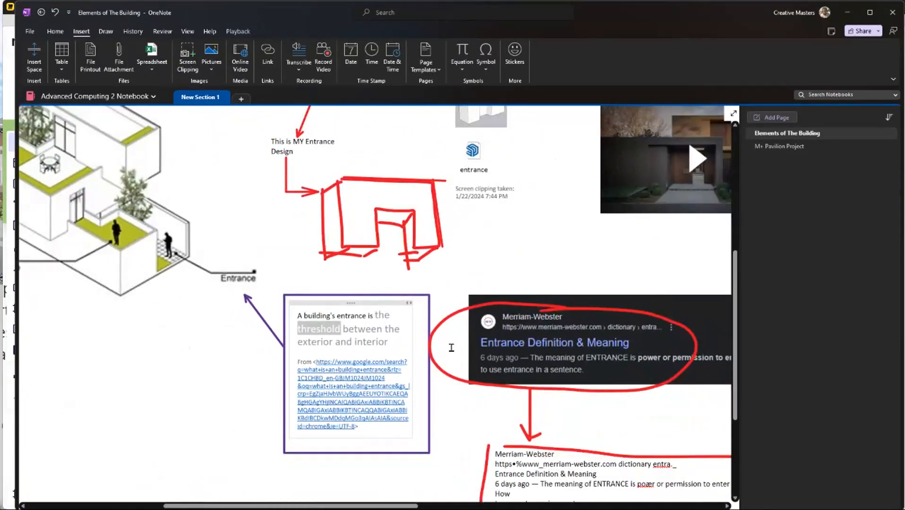
pyautogui.scroll(-2, 519, 348)
pyautogui.scroll(3, 571, 348)
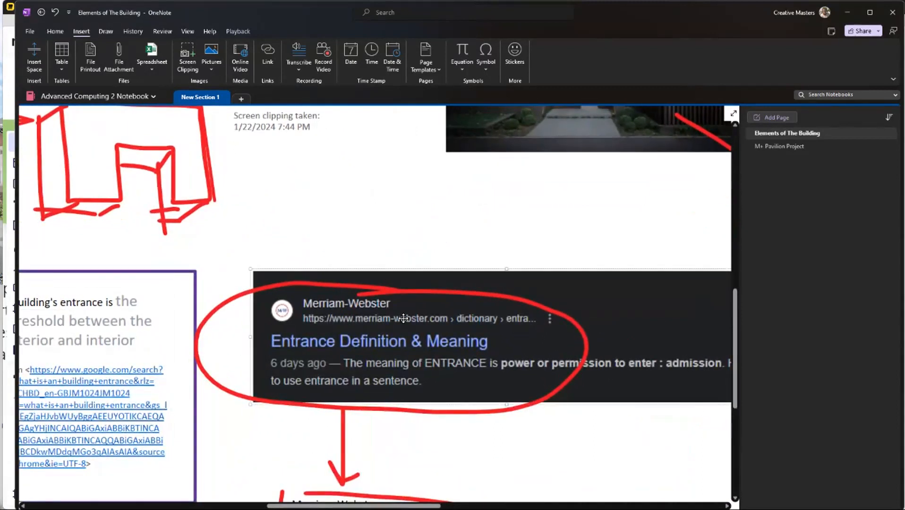
pyautogui.scroll(10, 388, 313)
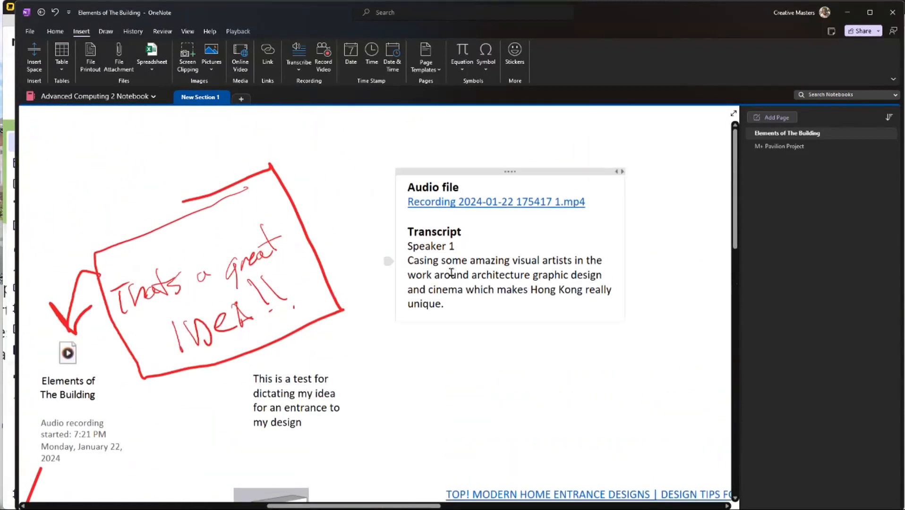
pyautogui.moveTo(445, 304); pyautogui.dragTo(408, 261)
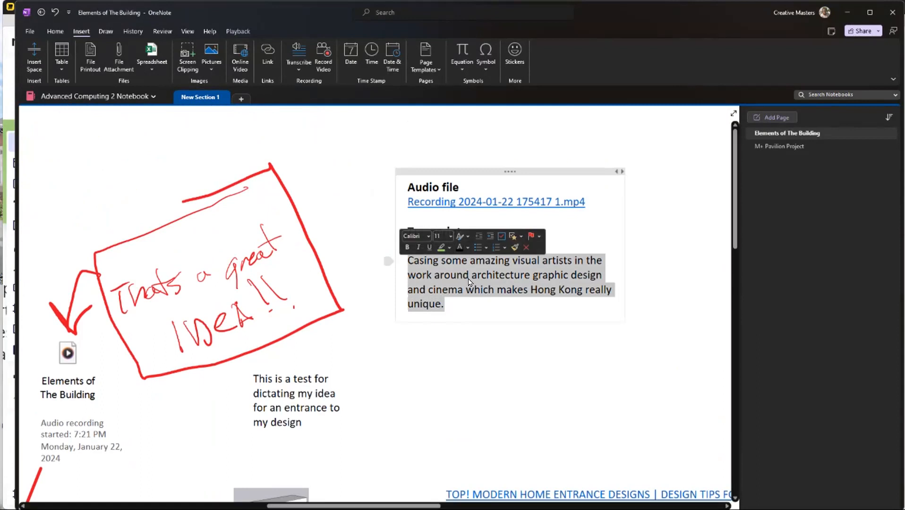
pyautogui.click(516, 277)
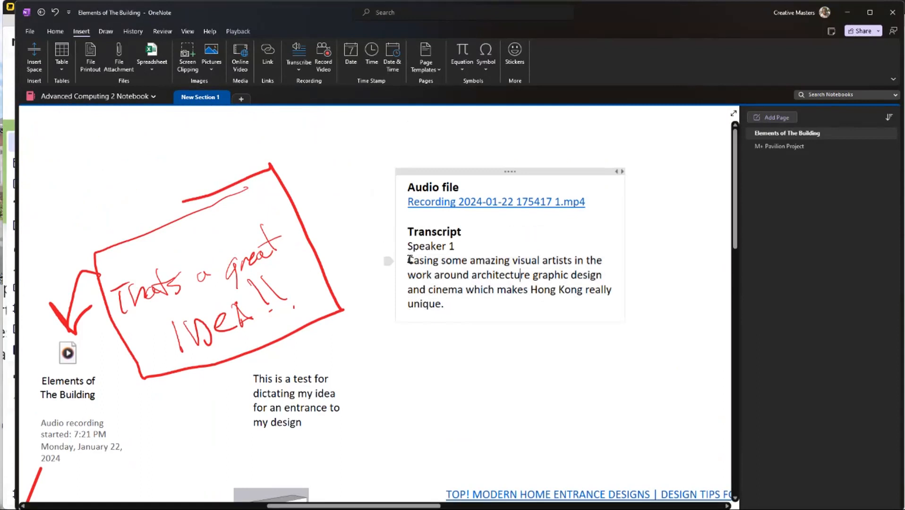
# Step: Tag the "Speaker 1" line of the audio transcript as "Book to read"
pyautogui.moveTo(461, 246); pyautogui.dragTo(403, 244)
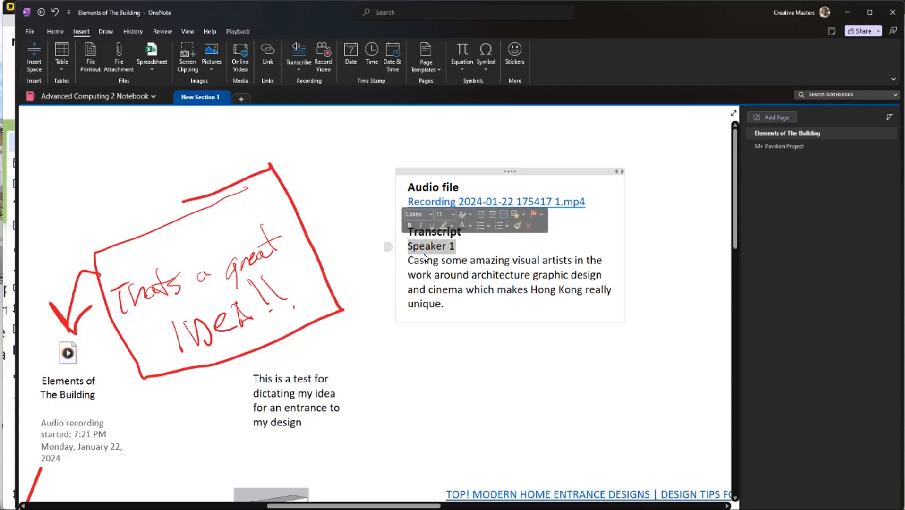
pyautogui.click(49, 32)
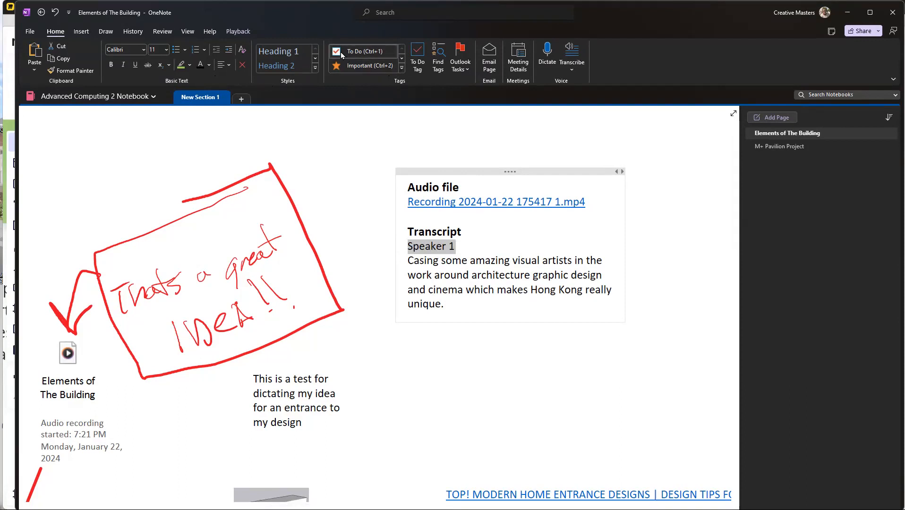
pyautogui.click(402, 69)
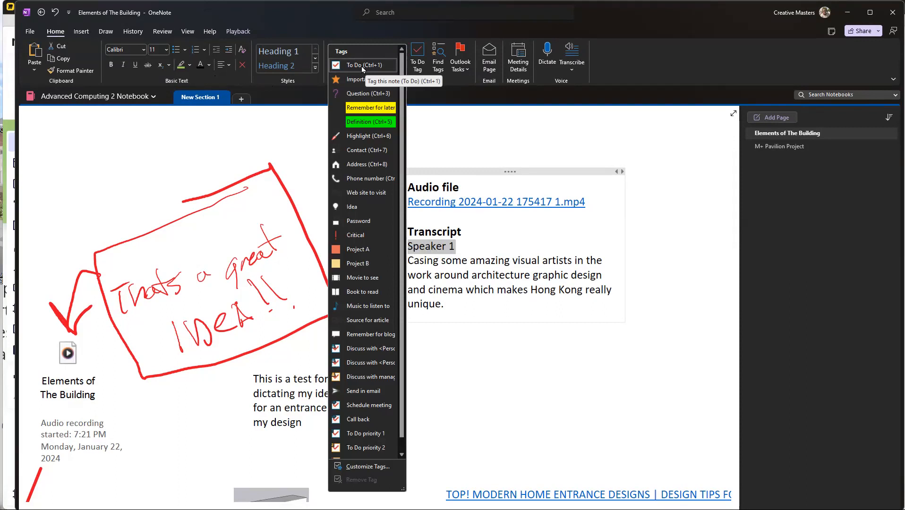
pyautogui.scroll(-1, 378, 213)
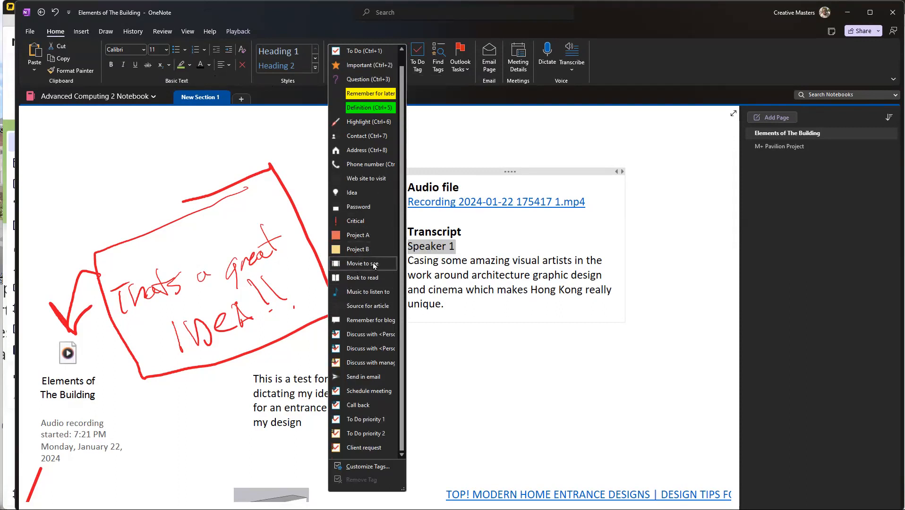
pyautogui.click(353, 278)
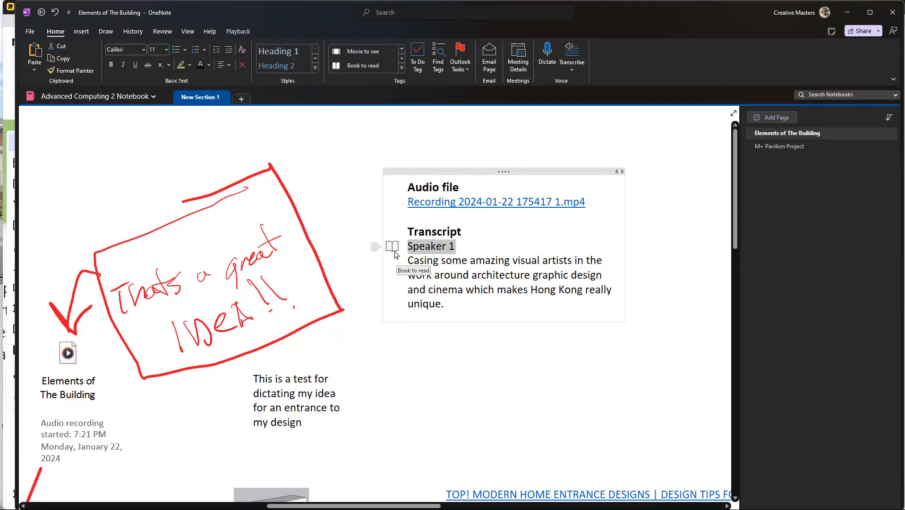
pyautogui.click(444, 307)
# Step: Tag the sentence defining a building's entrance, inside the purple box, as "Important"
pyautogui.scroll(-2, 503, 337)
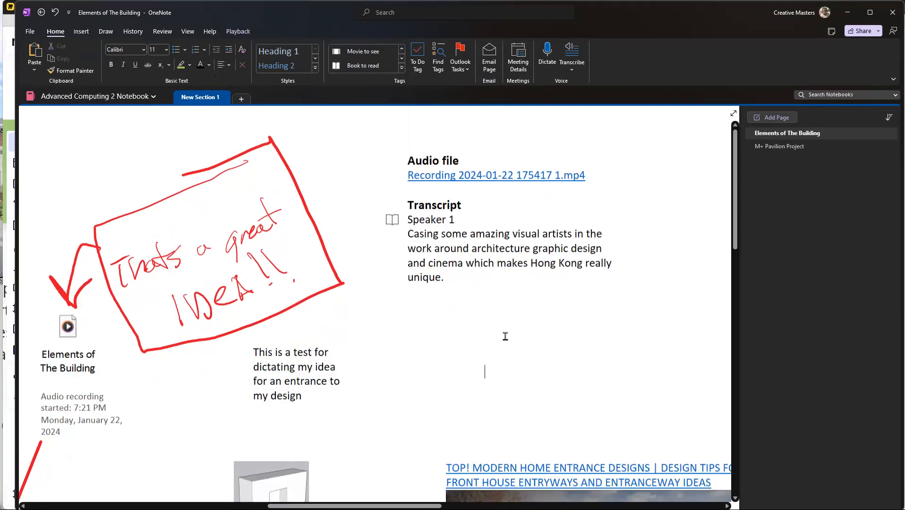
pyautogui.hscroll(-8, 472, 330)
pyautogui.scroll(-4, 421, 327)
pyautogui.scroll(-5, 450, 329)
pyautogui.hscroll(-1, 453, 346)
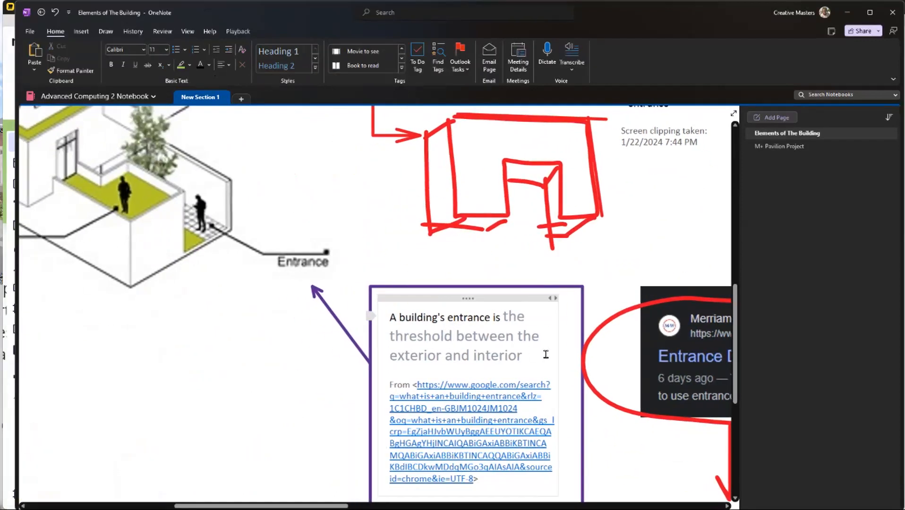
pyautogui.moveTo(524, 358); pyautogui.dragTo(386, 321)
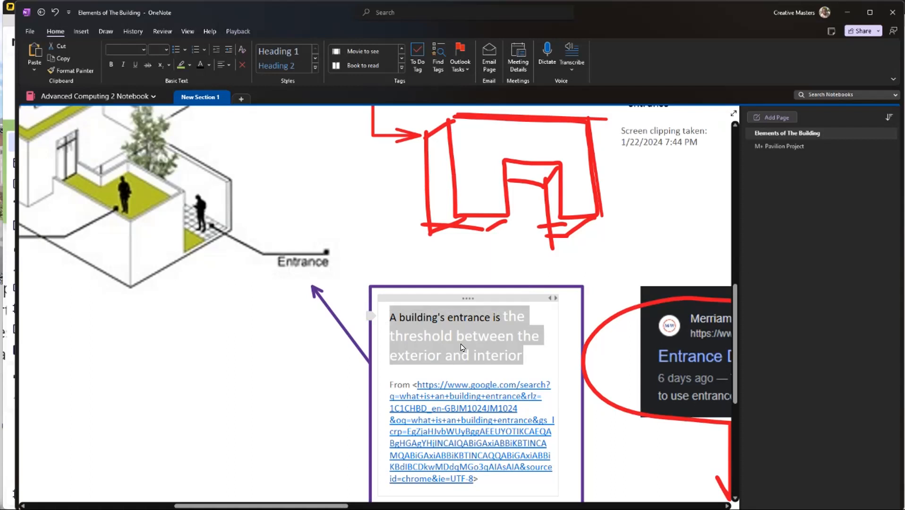
pyautogui.click(401, 67)
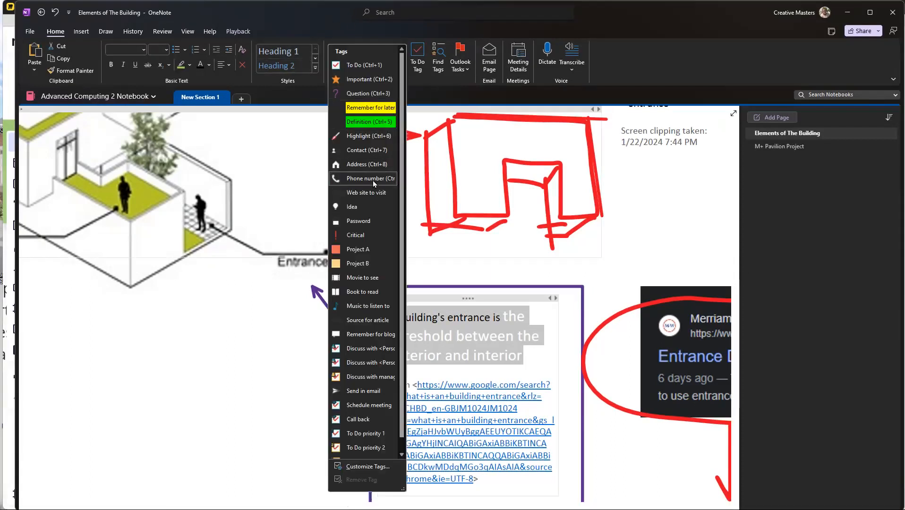
pyautogui.click(368, 79)
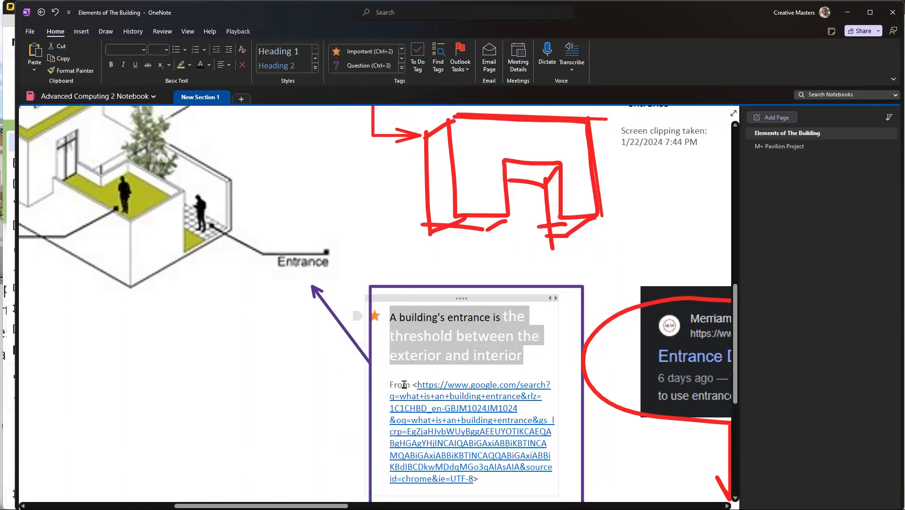
pyautogui.click(189, 333)
# Step: Look across the rest of the page to the Sol LeWitt label photo and the text captured from it
pyautogui.scroll(-5, 297, 299)
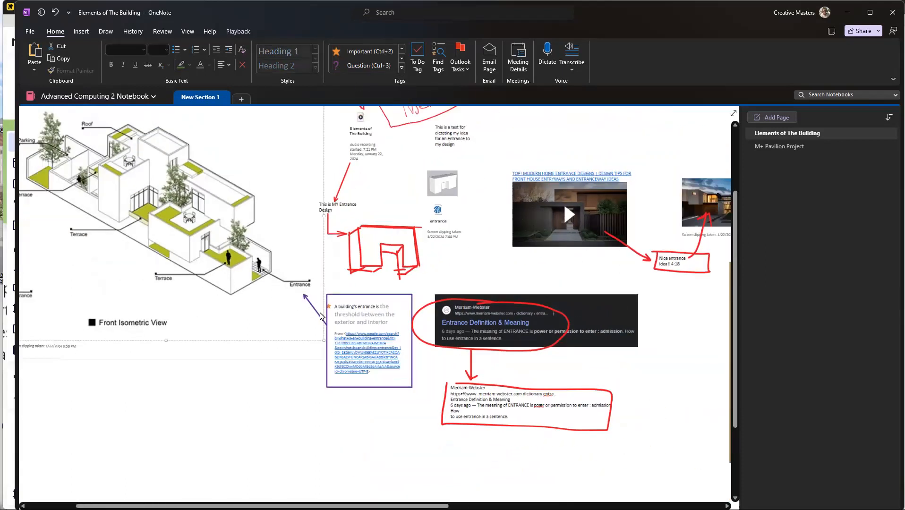
pyautogui.scroll(2, 659, 277)
pyautogui.hscroll(3, 615, 273)
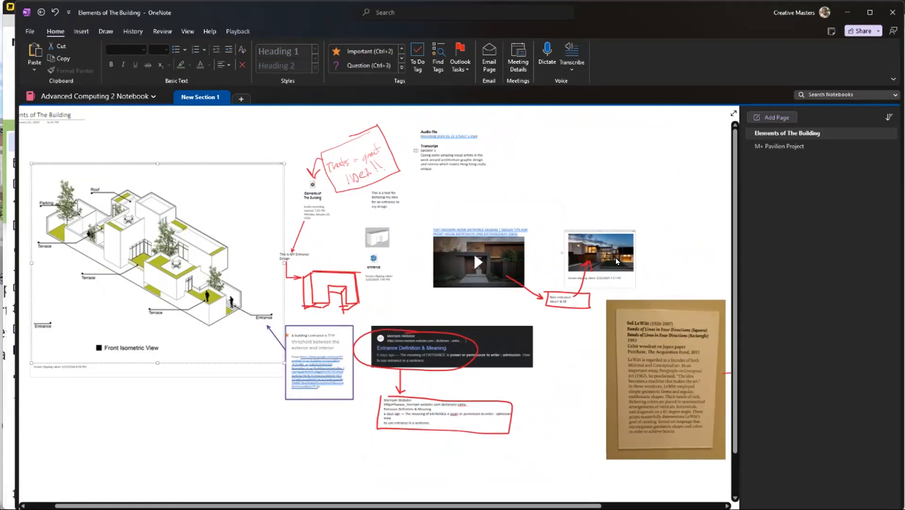
pyautogui.hscroll(3, 598, 274)
pyautogui.keyDown('ctrl'); pyautogui.scroll(2, 584, 364); pyautogui.keyUp('ctrl')
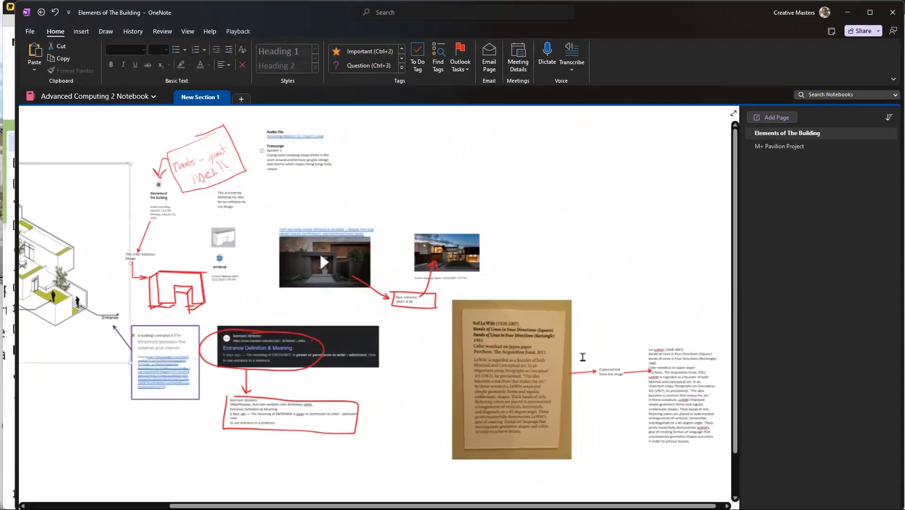
pyautogui.keyDown('ctrl'); pyautogui.scroll(4, 683, 356); pyautogui.keyUp('ctrl')
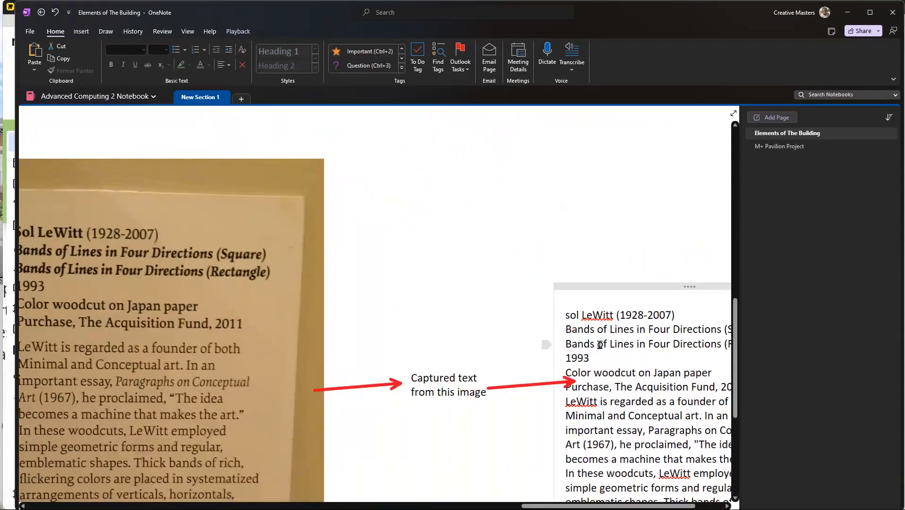
pyautogui.moveTo(582, 340); pyautogui.dragTo(566, 344)
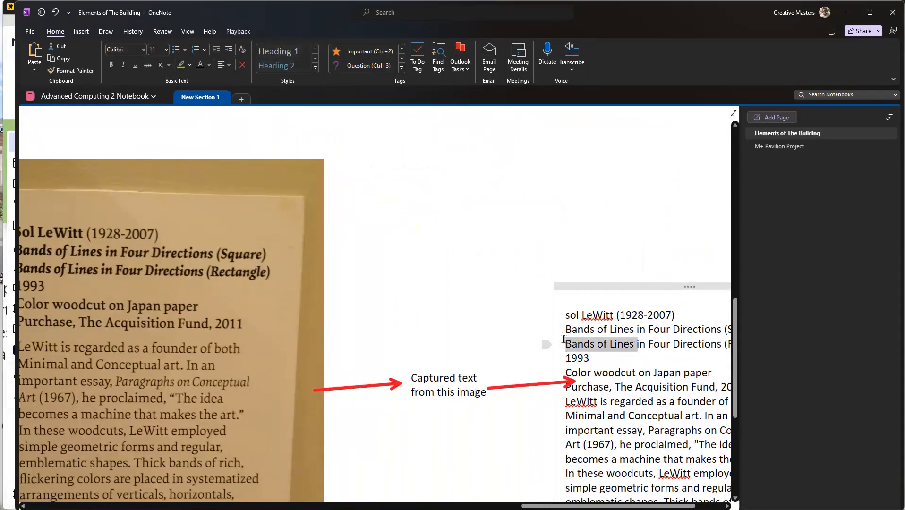
pyautogui.click(592, 358)
# Step: Select the "sol LeWitt (1928-2007)" line in the captured text and review the Customize Tags options, leaving them as they are
pyautogui.moveTo(679, 317); pyautogui.dragTo(566, 315)
pyautogui.click(403, 68)
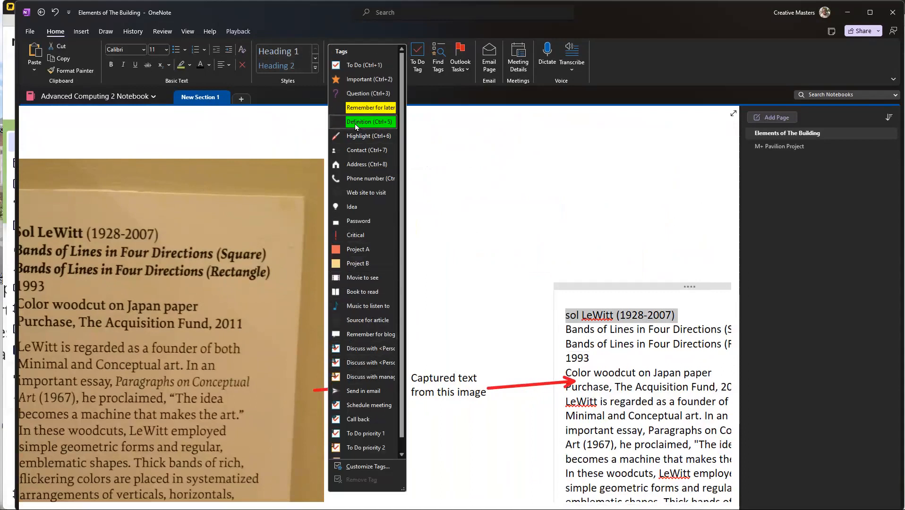
pyautogui.scroll(-1, 370, 422)
pyautogui.click(363, 467)
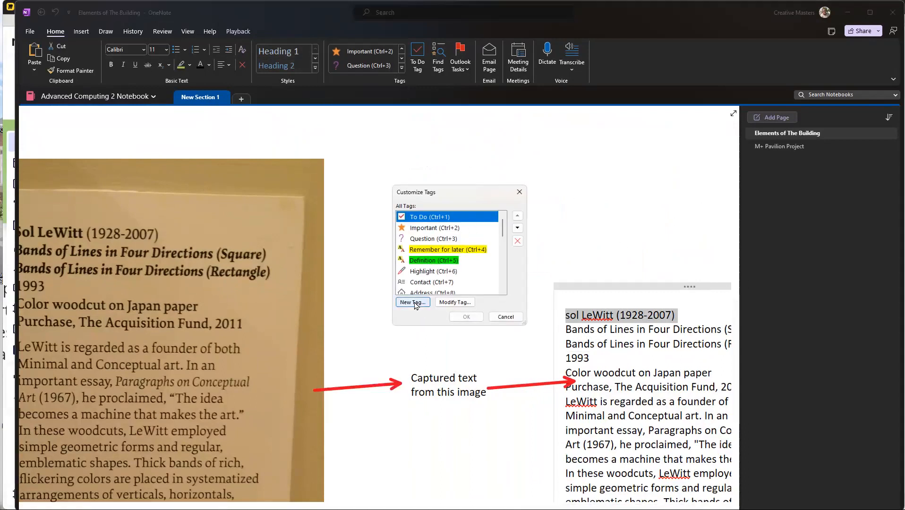
pyautogui.scroll(-1, 440, 293)
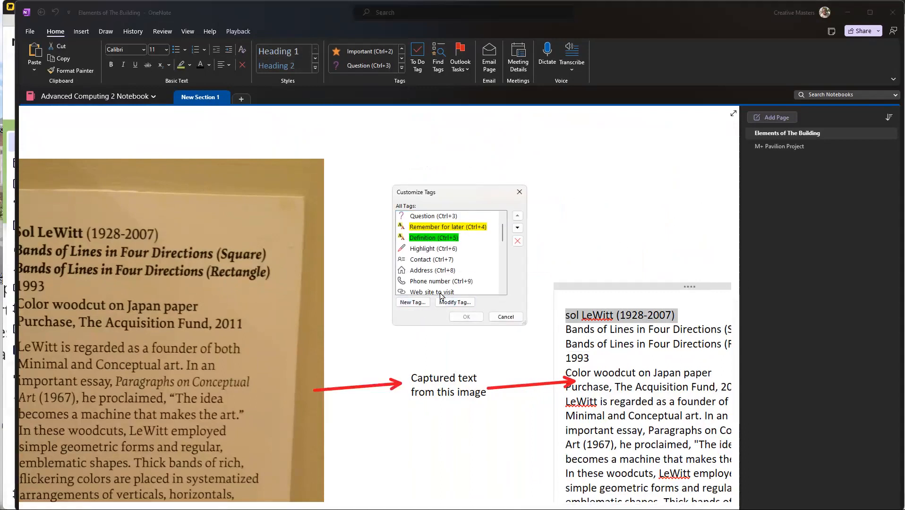
pyautogui.click(510, 318)
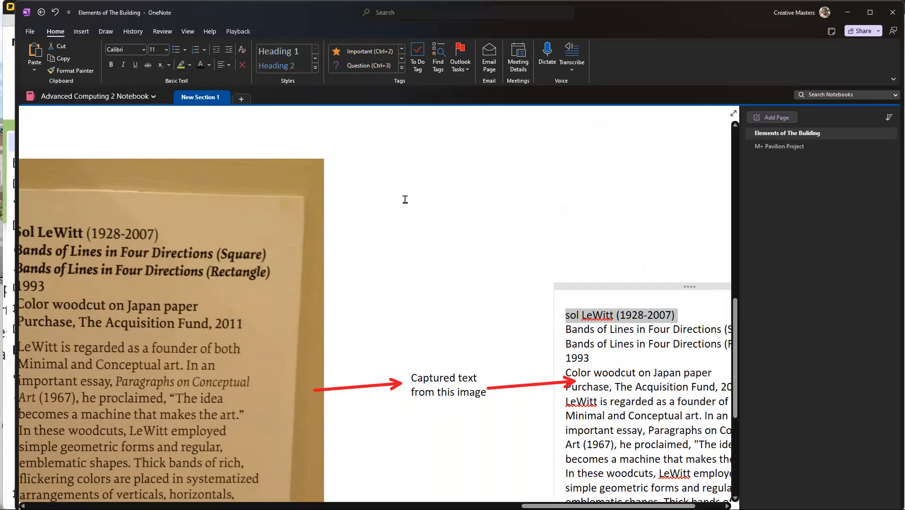
# Step: Tag the selected "sol LeWitt (1928-2007)" line as "Idea"
pyautogui.click(402, 67)
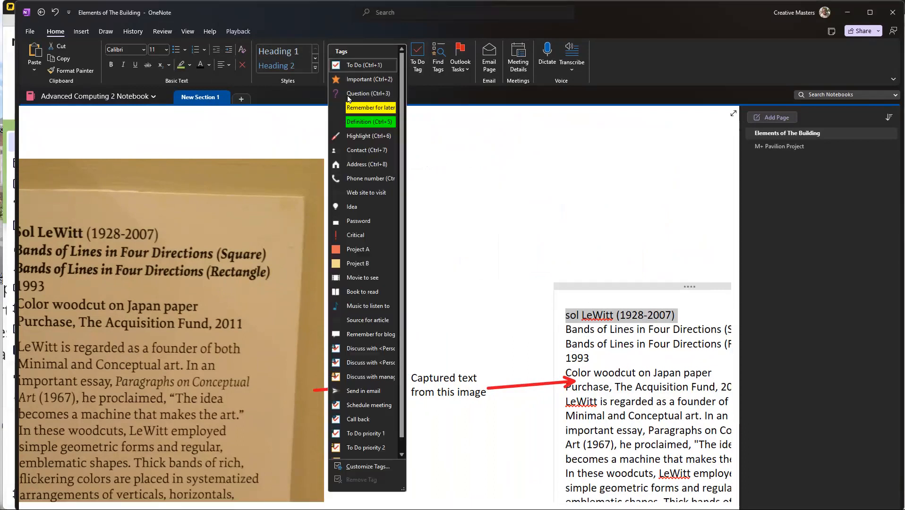
pyautogui.click(356, 210)
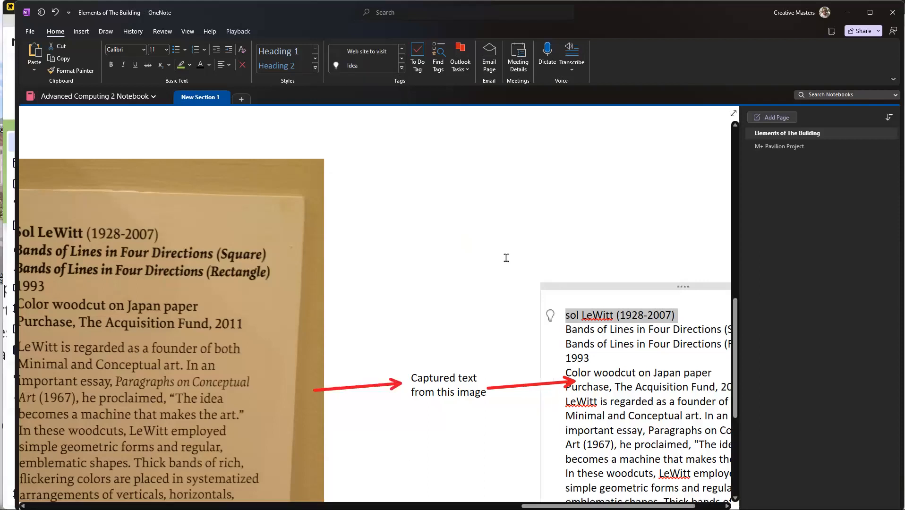
pyautogui.click(401, 281)
# Step: Find the notebook's tagged notes and visit the Book to read, Idea and Important entries in turn
pyautogui.scroll(-5, 491, 247)
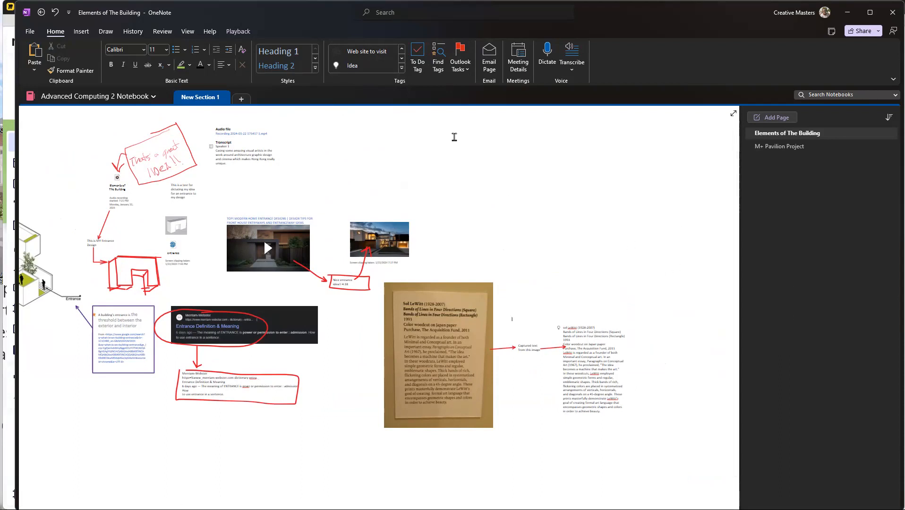
pyautogui.click(444, 71)
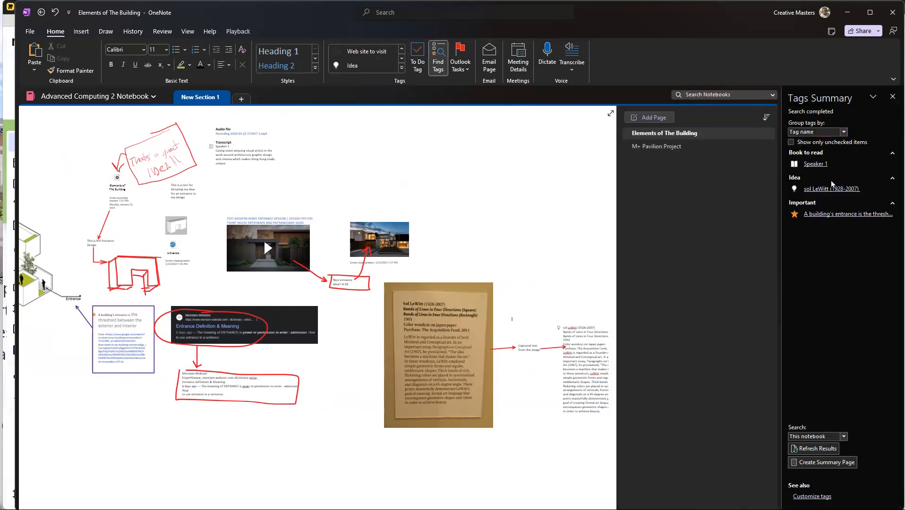
pyautogui.click(814, 166)
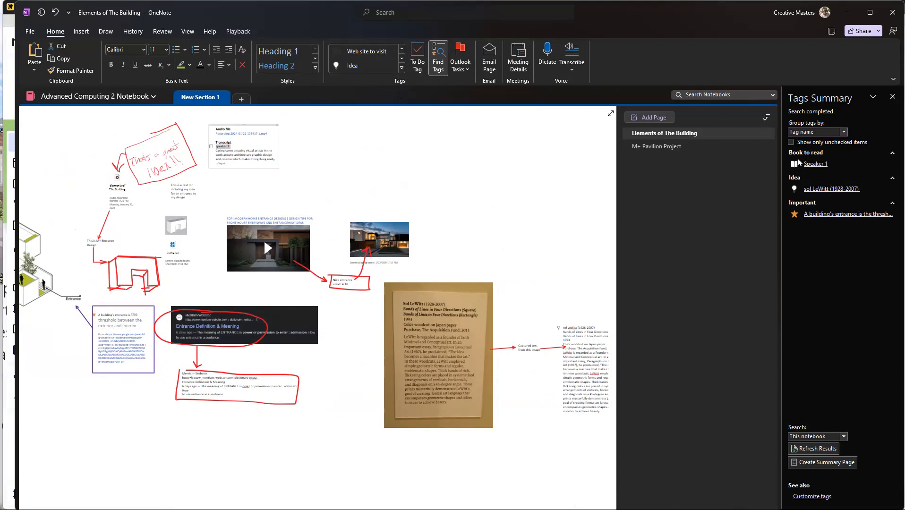
pyautogui.click(830, 190)
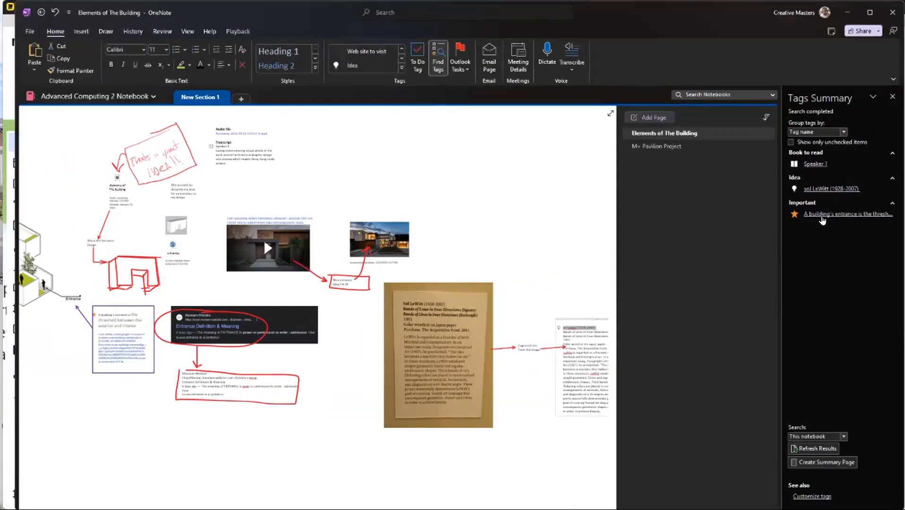
pyautogui.click(822, 216)
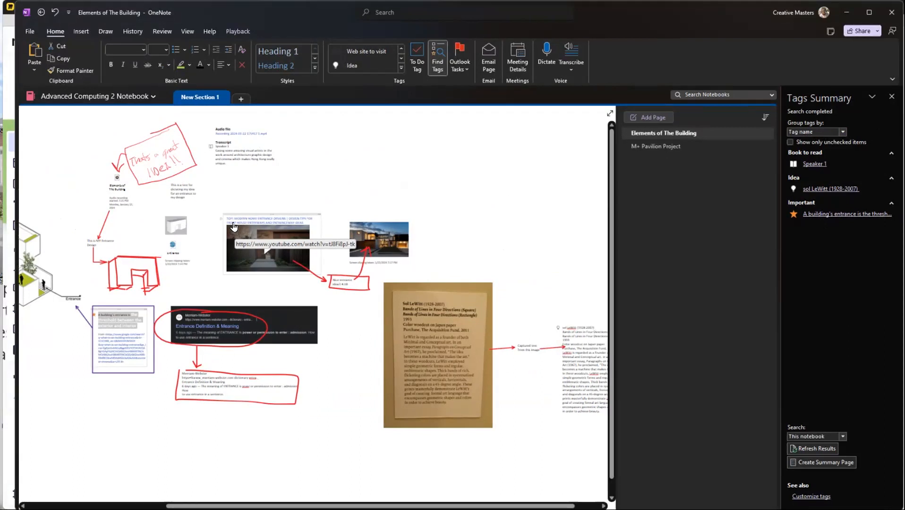
# Step: Switch to the "M.Arch Notes Archive" notebook
pyautogui.click(94, 96)
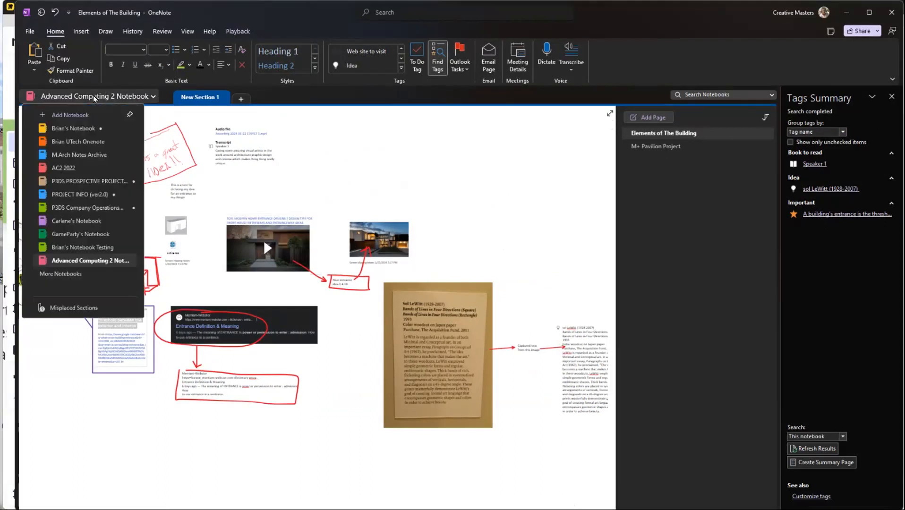
pyautogui.click(86, 155)
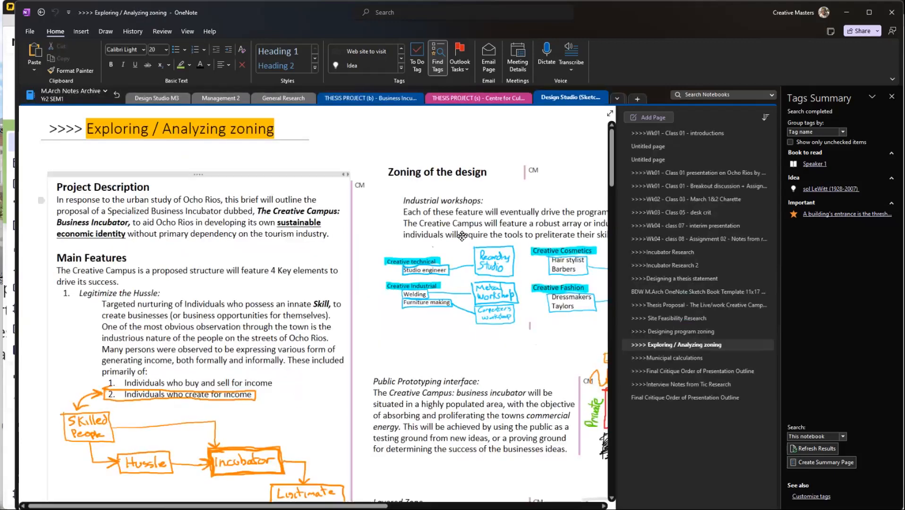
# Step: Examine the "Exploring / Analyzing zoning" page and the opening pages of the archive's THESIS PROJECT (s) and THESIS PROJECT (b) sections
pyautogui.scroll(3, 312, 248)
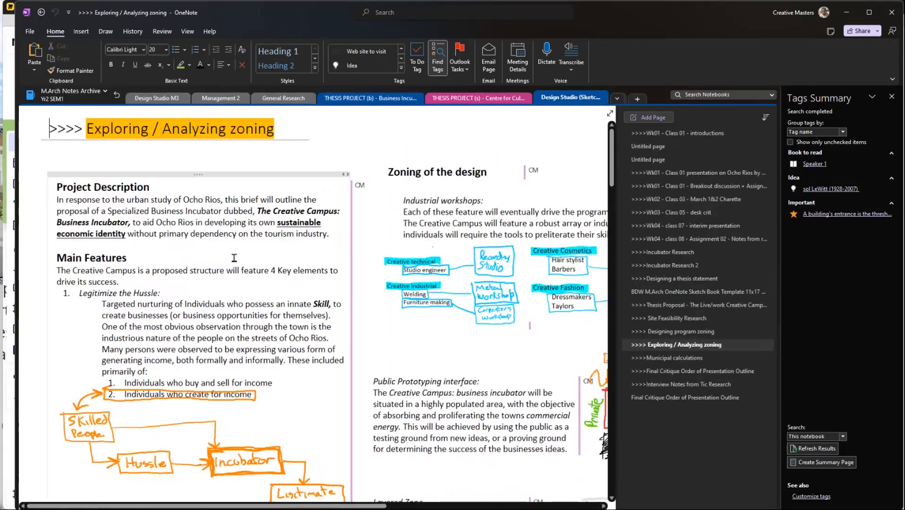
pyautogui.scroll(-3, 214, 266)
pyautogui.scroll(-3, 214, 265)
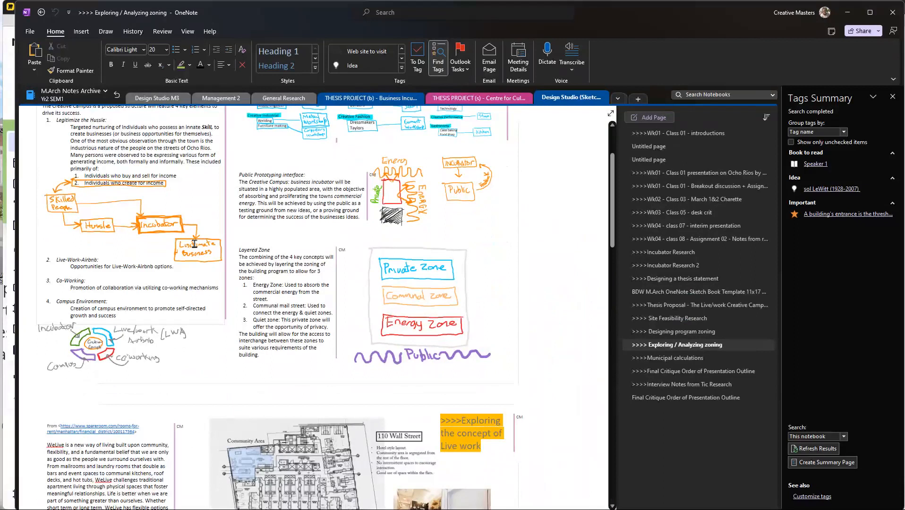
pyautogui.click(465, 103)
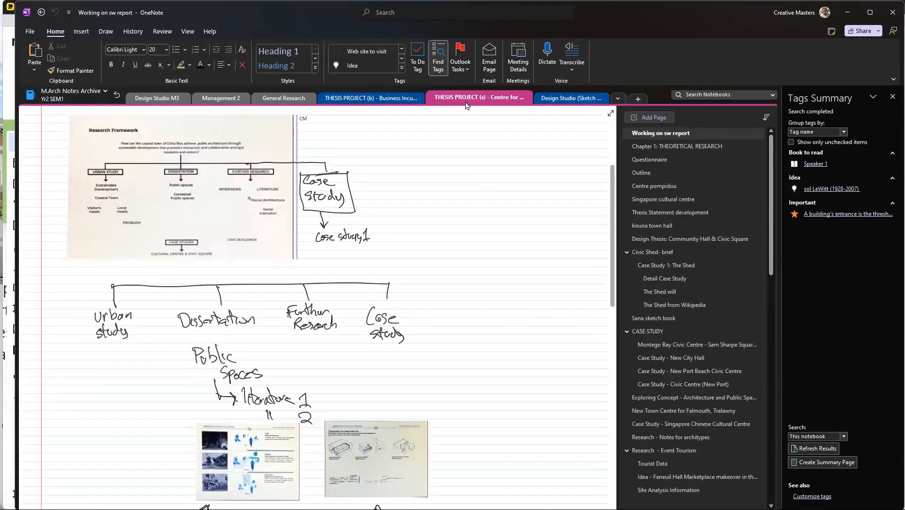
pyautogui.click(361, 98)
pyautogui.scroll(-20, 212, 177)
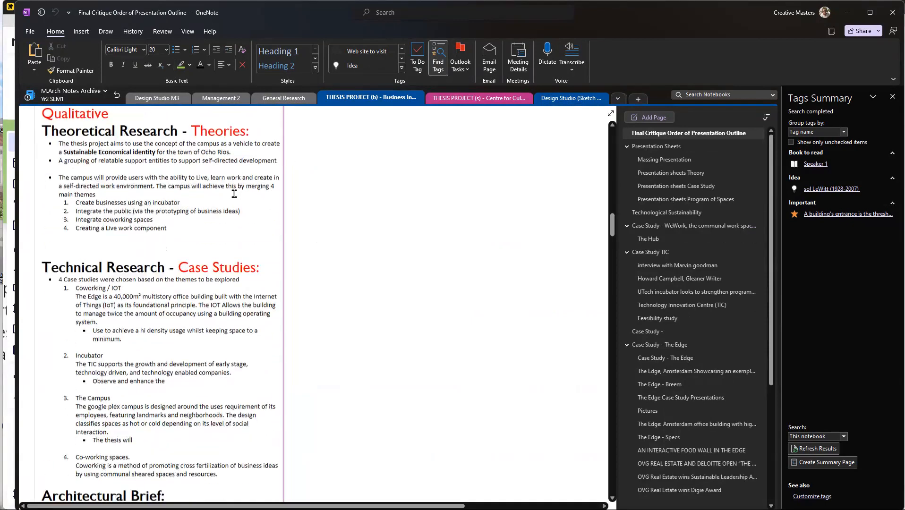
pyautogui.scroll(-6, 264, 190)
# Step: Review the "Working on sw report" page in the THESIS PROJECT (s) section and list the notebook's remaining sections
pyautogui.click(479, 98)
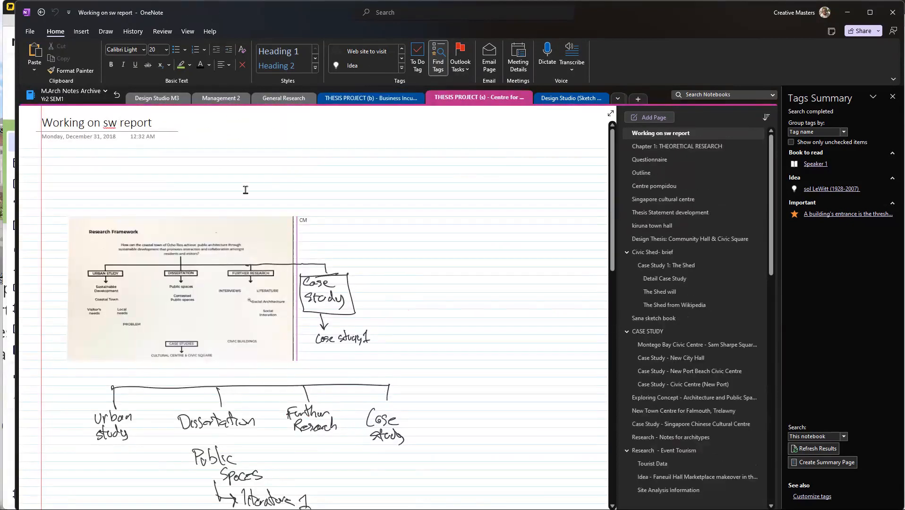
pyautogui.scroll(-15, 241, 190)
pyautogui.scroll(-3, 241, 192)
pyautogui.scroll(20, 248, 193)
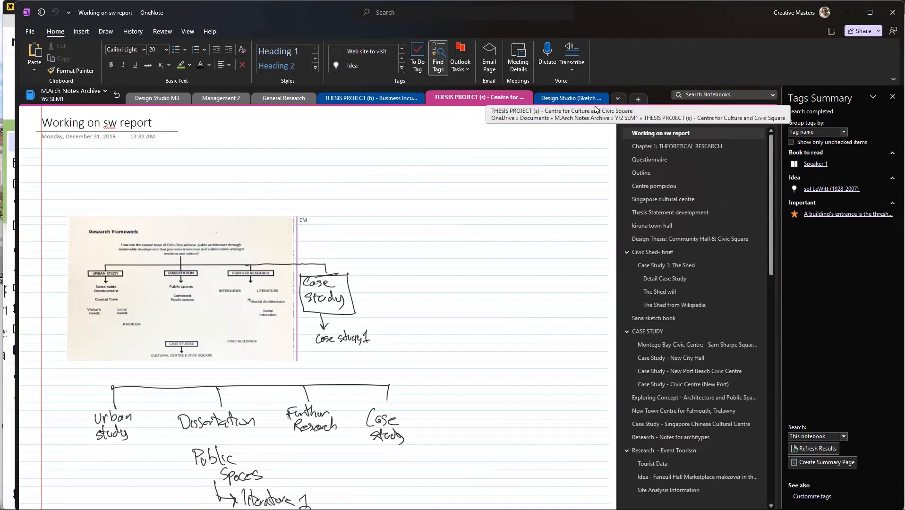
pyautogui.click(618, 98)
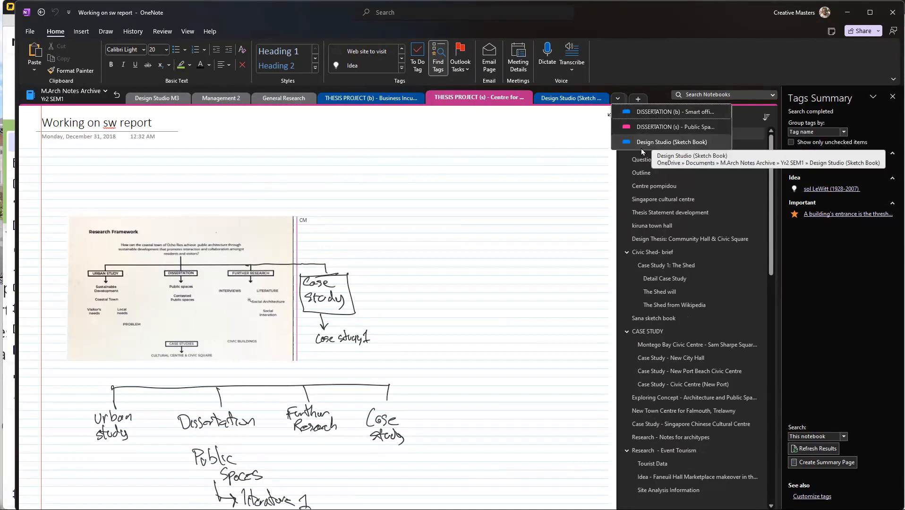
# Step: Review the final critique outline in the THESIS PROJECT (b) section and the embedded paper on its "Case Study - The Edge" page
pyautogui.click(399, 98)
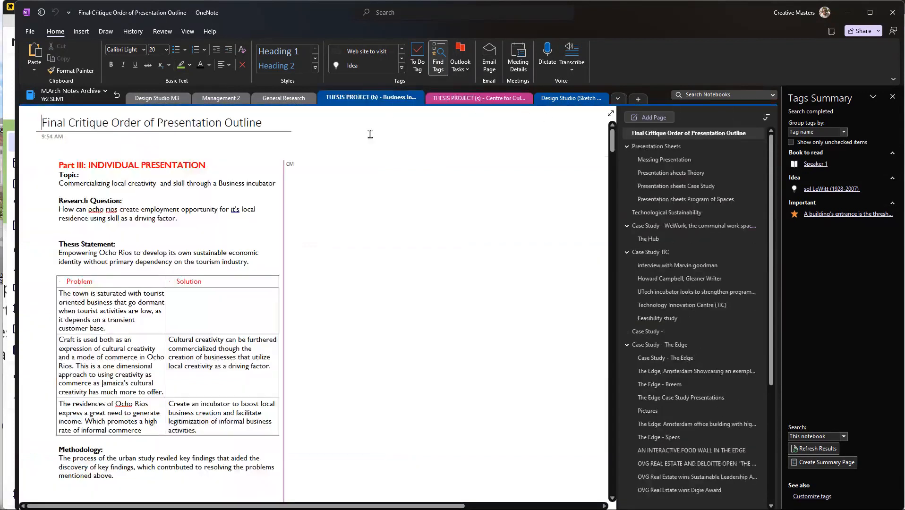
pyautogui.scroll(-5, 718, 164)
pyautogui.scroll(4, 685, 164)
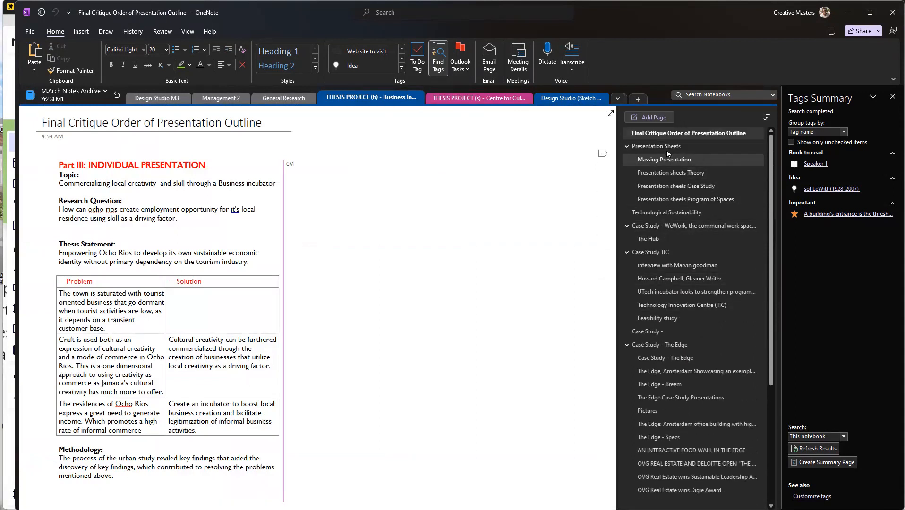
pyautogui.scroll(-3, 670, 152)
pyautogui.click(671, 266)
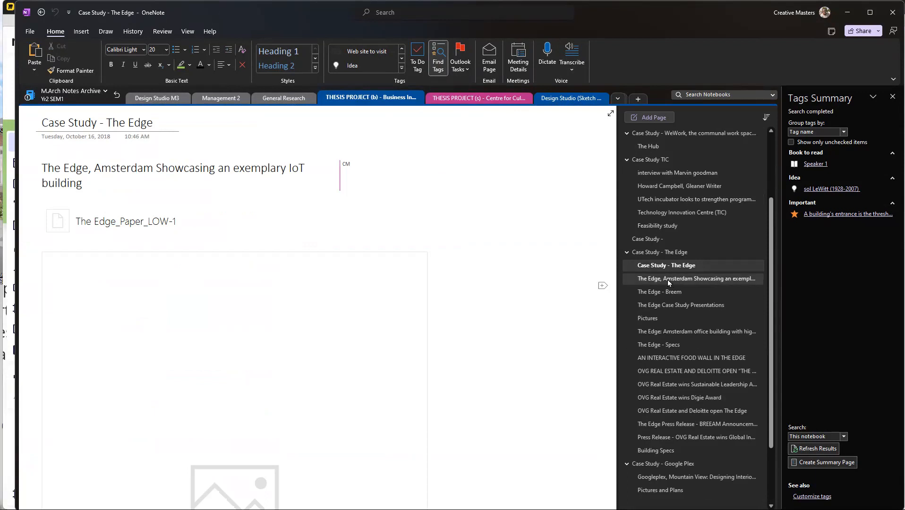
pyautogui.scroll(-6, 152, 318)
pyautogui.scroll(-10, 152, 318)
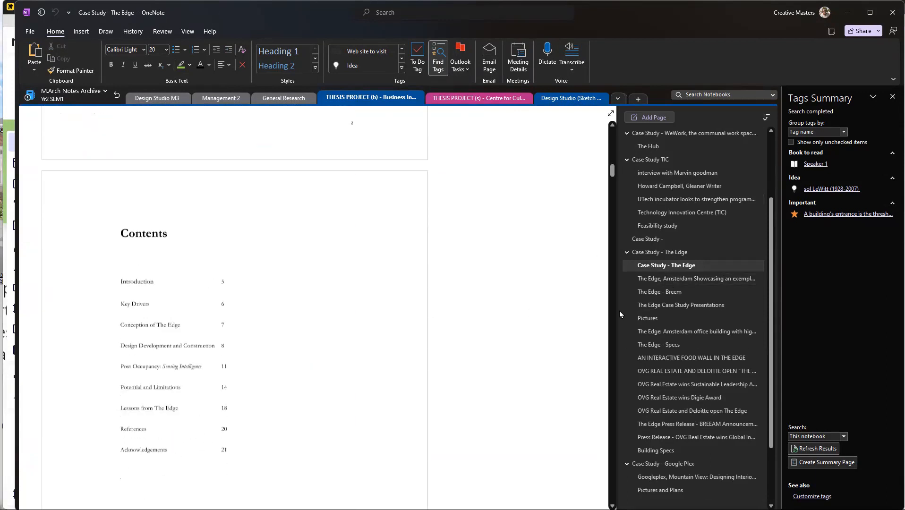
# Step: Read through the web clipping on the "The Edge - Breem" page to its end
pyautogui.click(673, 291)
pyautogui.scroll(-12, 334, 300)
pyautogui.scroll(10, 235, 271)
pyautogui.scroll(-12, 146, 142)
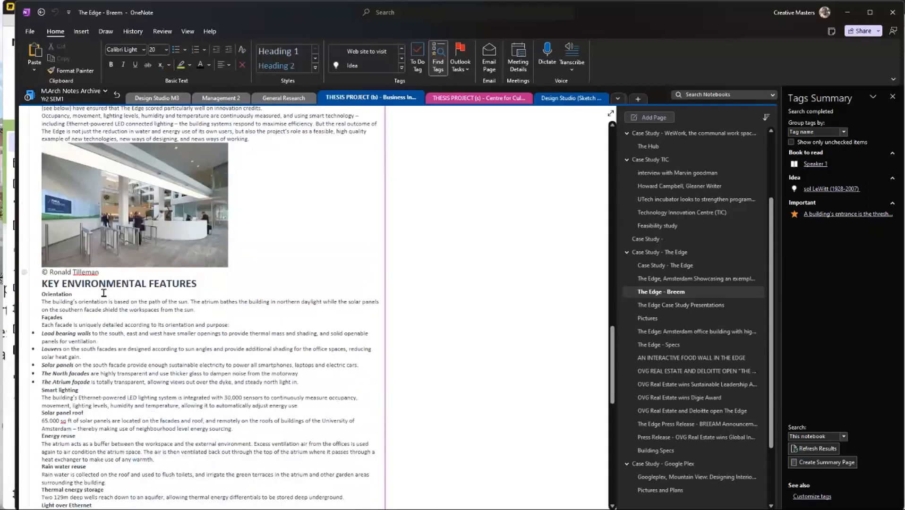
pyautogui.scroll(-6, 125, 272)
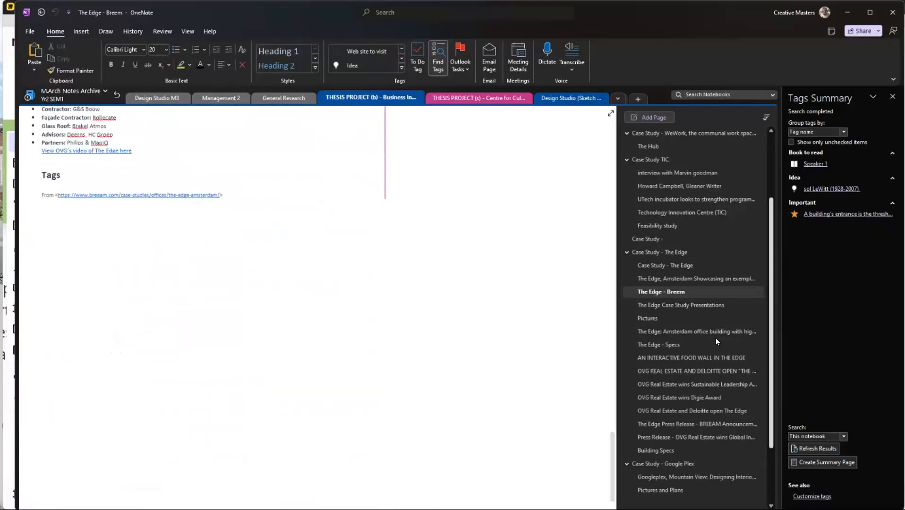
# Step: Look through the "The Edge Case Study Presentations", "Pictures" and "AN INTERACTIVE FOOD WALL IN THE EDGE" pages of the case study
pyautogui.click(665, 306)
pyautogui.scroll(-20, 180, 296)
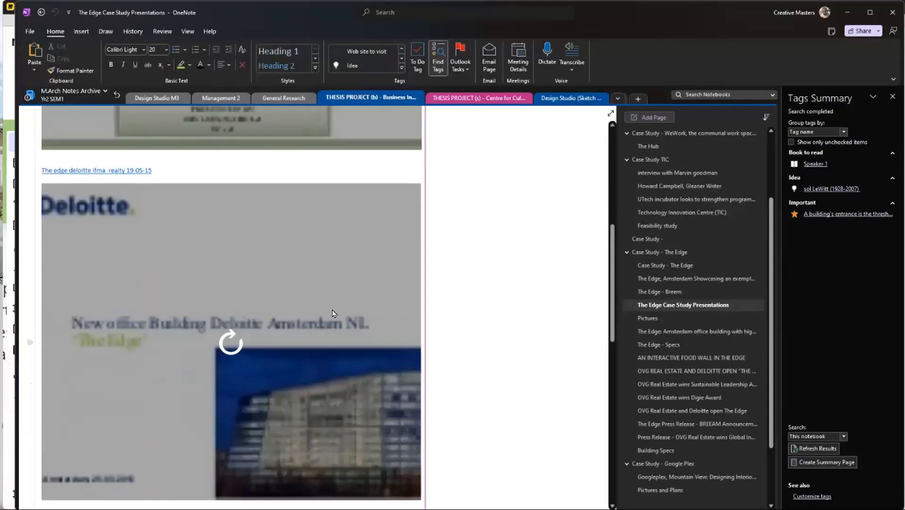
pyautogui.scroll(-2, 216, 258)
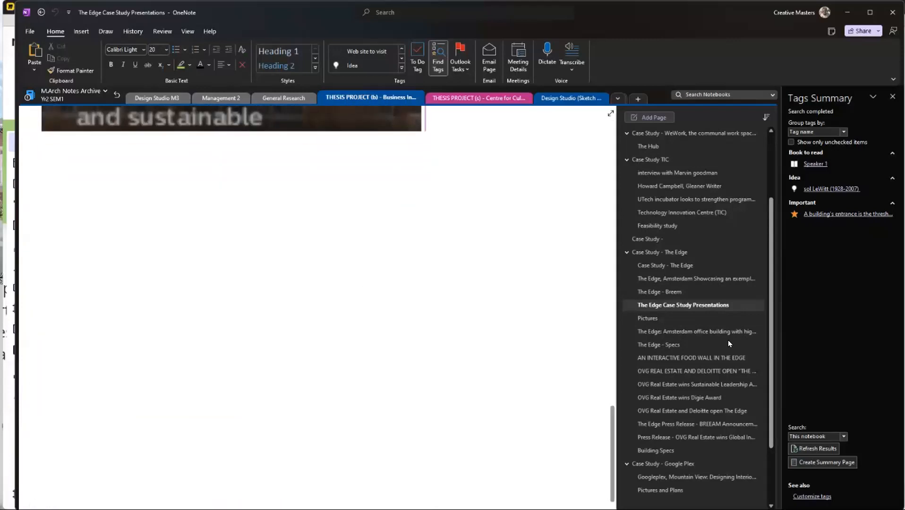
pyautogui.click(651, 318)
pyautogui.click(657, 359)
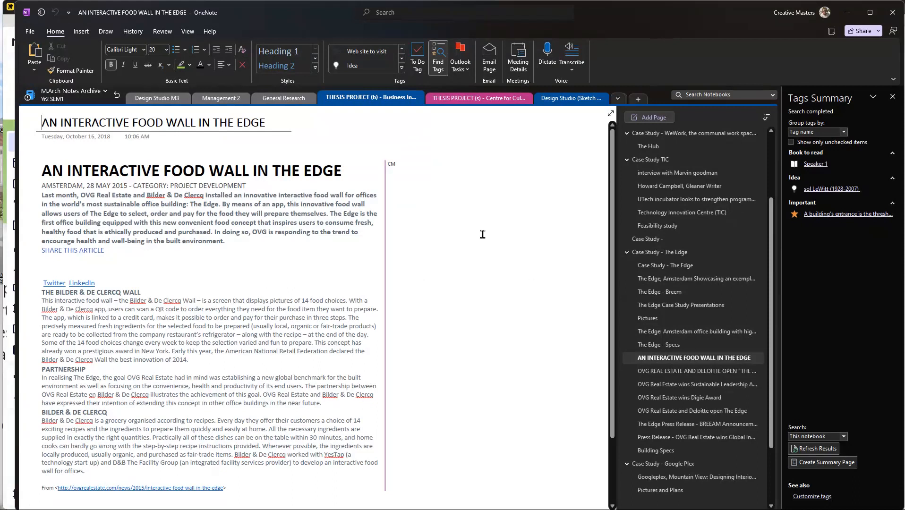
pyautogui.scroll(-3, 693, 283)
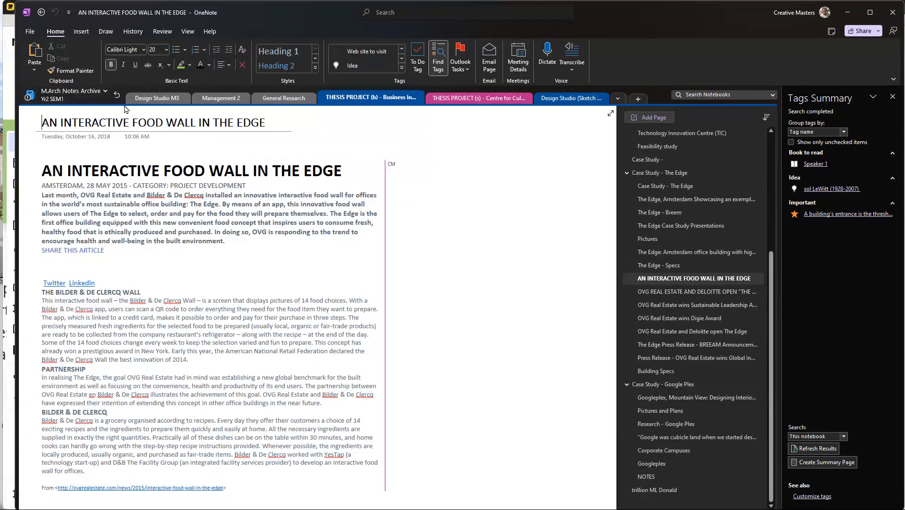
# Step: Switch to the "Advanced Computing 2 Notebook" and bring the notes on its "Elements of The Building" page into view
pyautogui.click(81, 96)
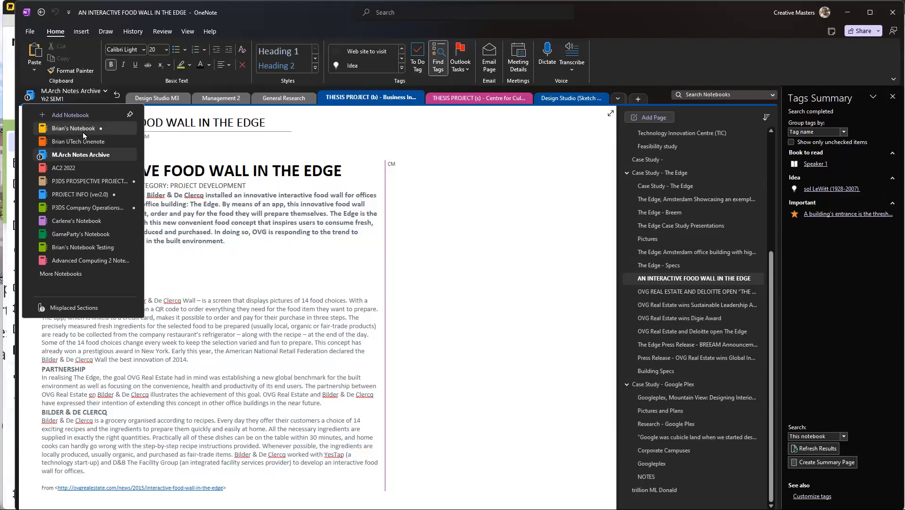
pyautogui.click(83, 132)
pyautogui.click(68, 101)
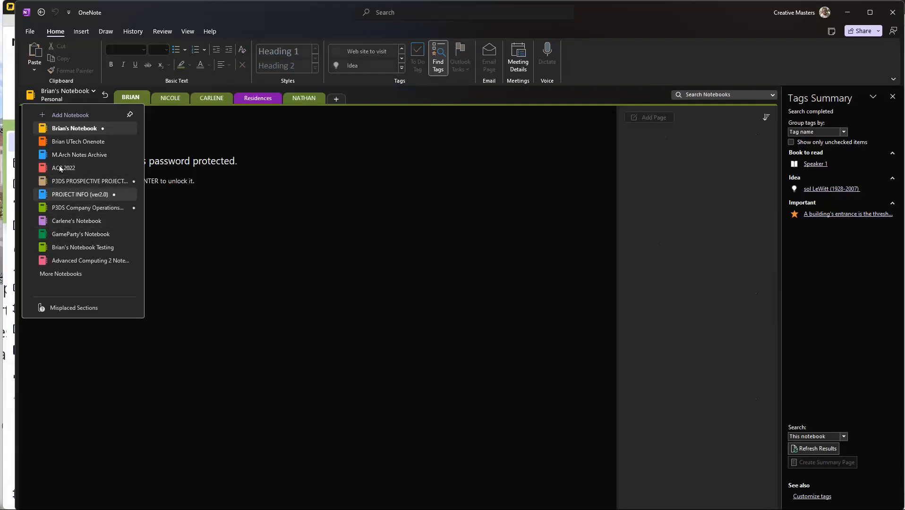
pyautogui.click(92, 261)
pyautogui.hscroll(-2, 489, 240)
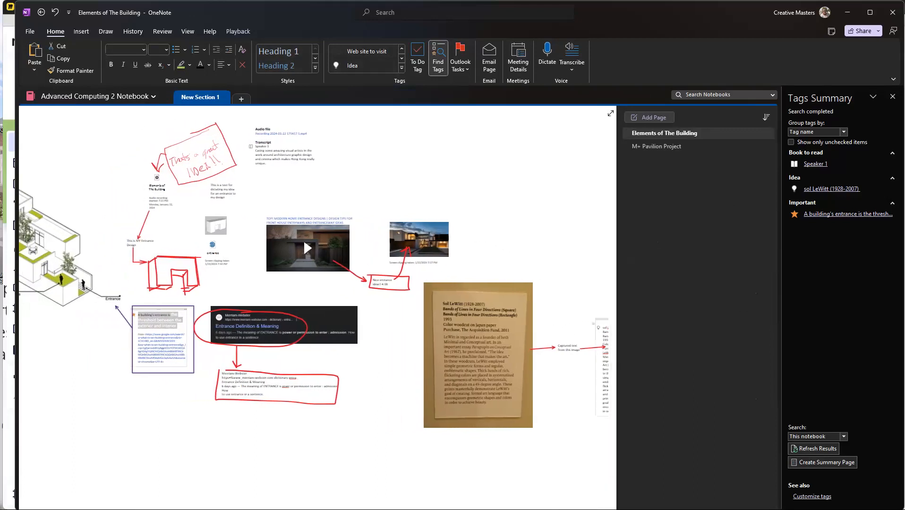
# Step: Switch to the Miro class whiteboard and review the digital note-taking benefits with their Search and multimedia lists
pyautogui.hotkey('alt', 'Tab')
pyautogui.scroll(-3, 511, 316)
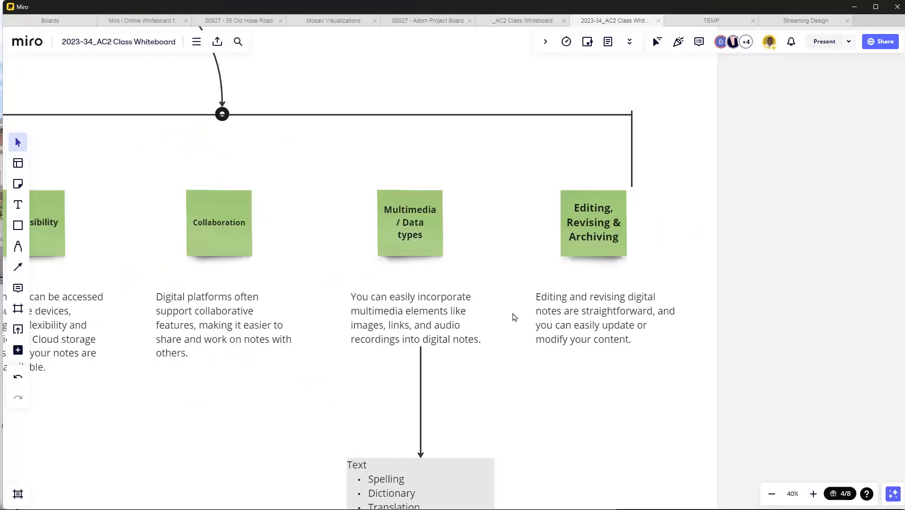
pyautogui.moveTo(412, 436); pyautogui.dragTo(688, 156)
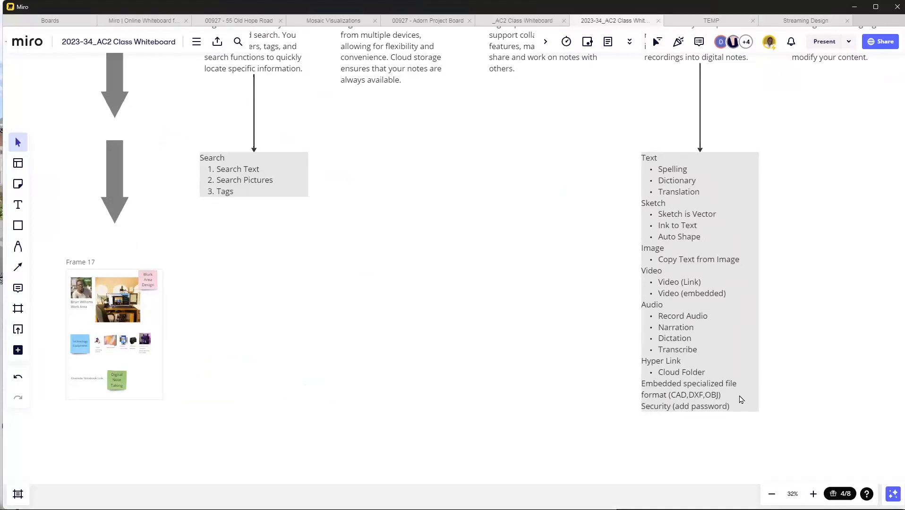
pyautogui.scroll(3, 220, 188)
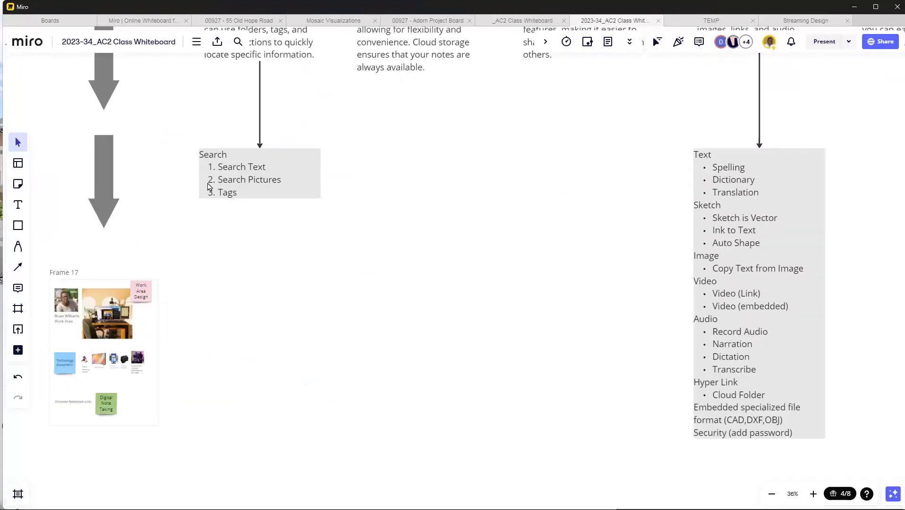
pyautogui.scroll(-5, 518, 152)
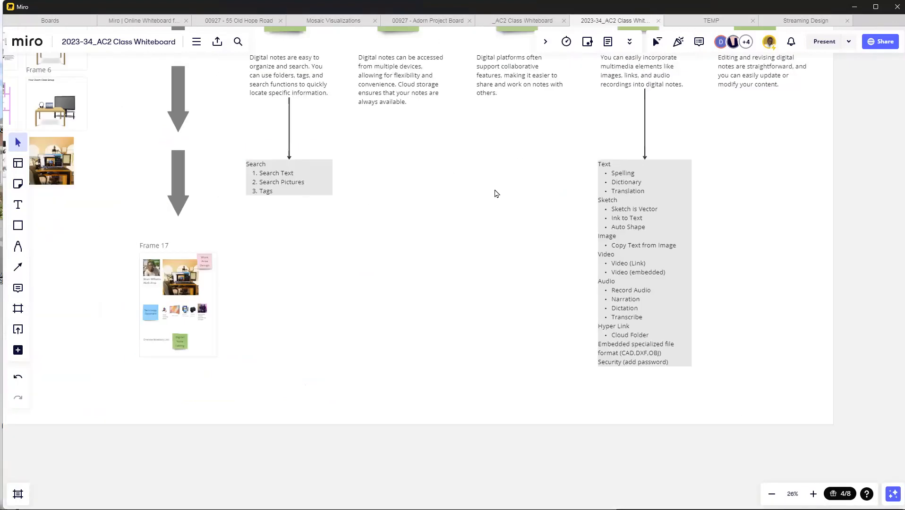
pyautogui.moveTo(554, 238); pyautogui.dragTo(478, 351)
pyautogui.scroll(2, 506, 316)
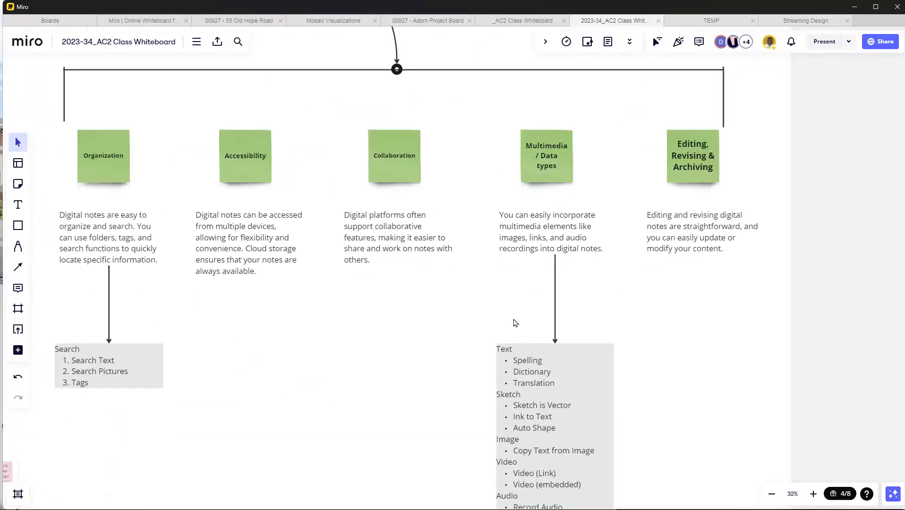
pyautogui.moveTo(615, 313); pyautogui.dragTo(638, 320)
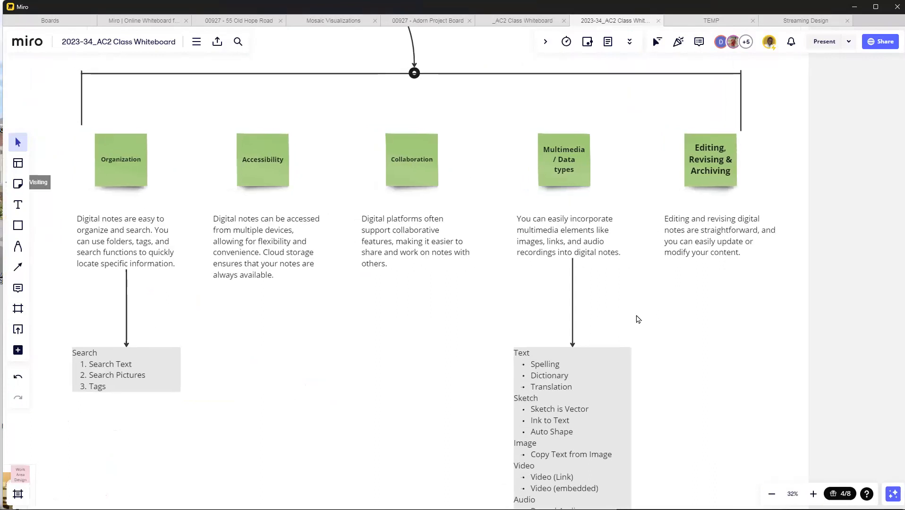
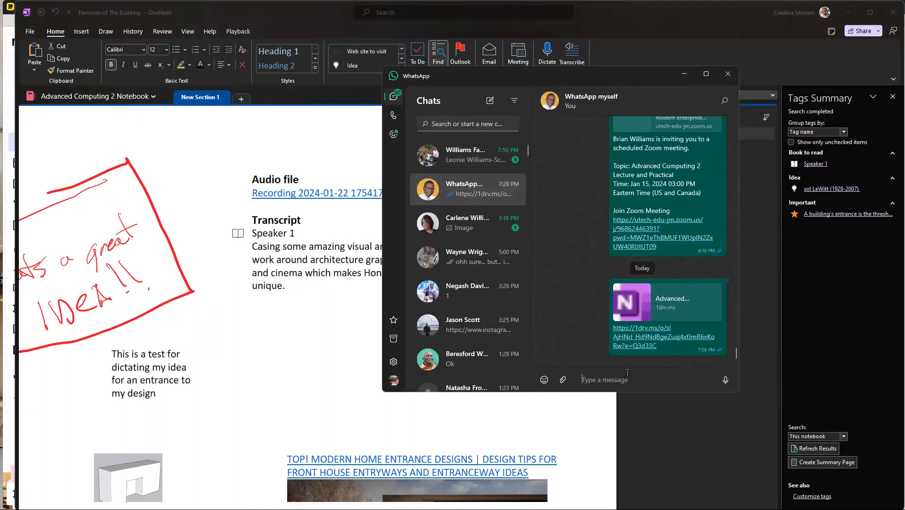
# Step: Send the copied OneNote paragraph link as a message in the WhatsApp self-chat
pyautogui.hotkey('ctrl', 'v')
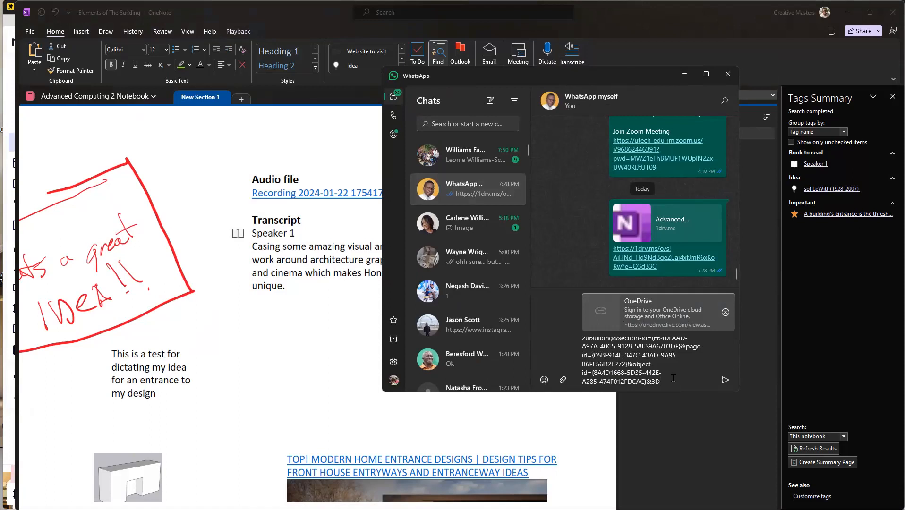
pyautogui.press('Return')
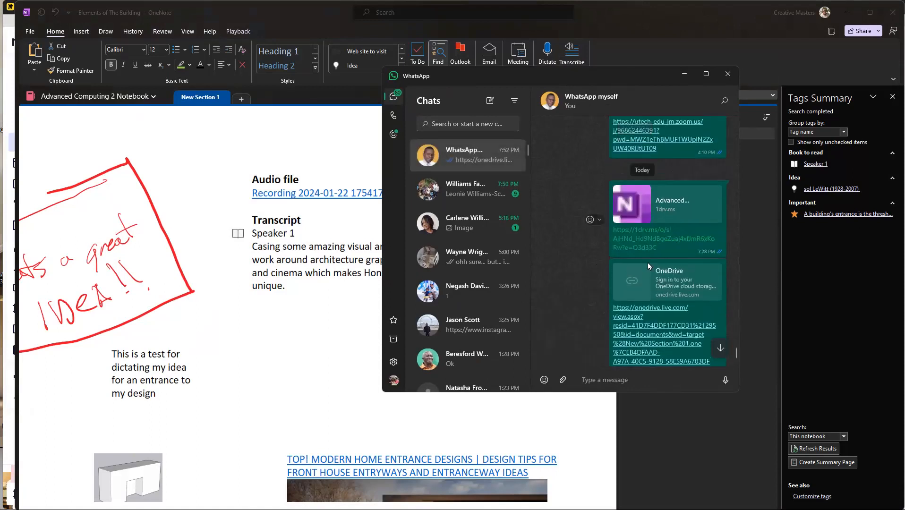
pyautogui.scroll(-3, 646, 257)
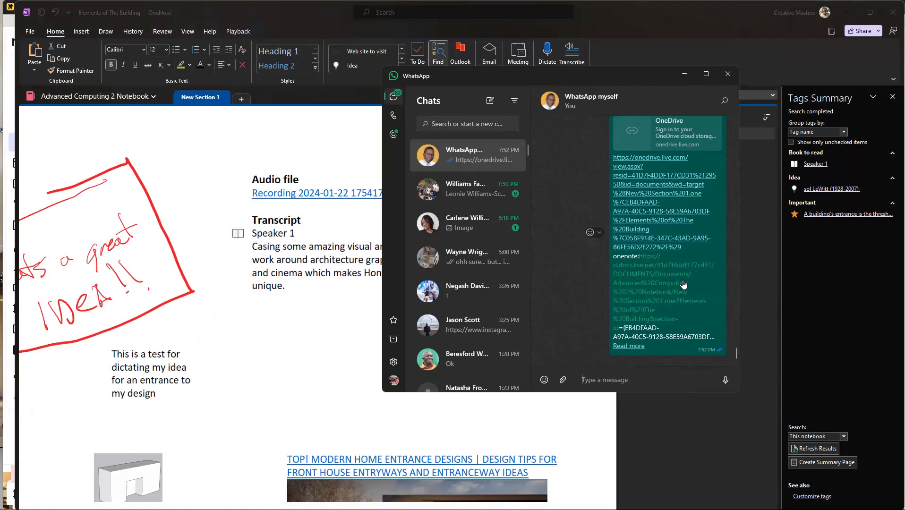
# Step: Expand the sent link message in full and widen the WhatsApp window to show it
pyautogui.moveTo(573, 74); pyautogui.dragTo(580, 70)
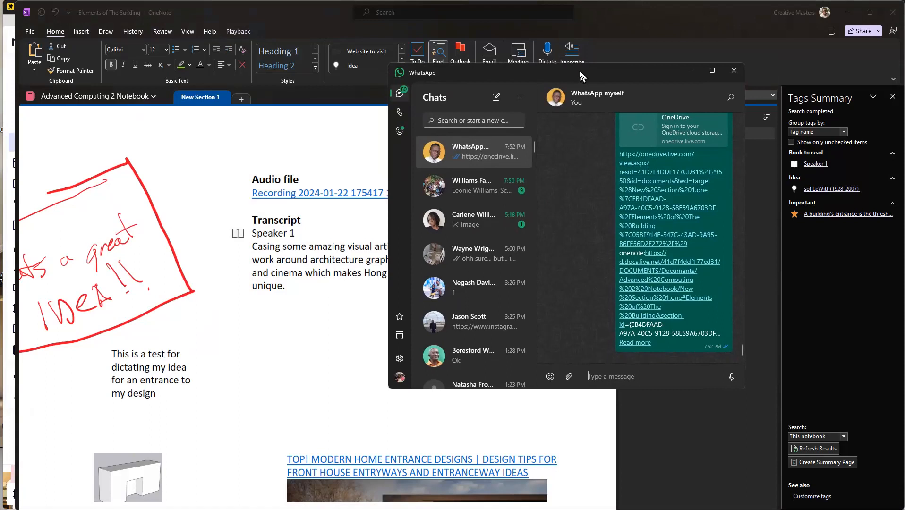
pyautogui.click(635, 343)
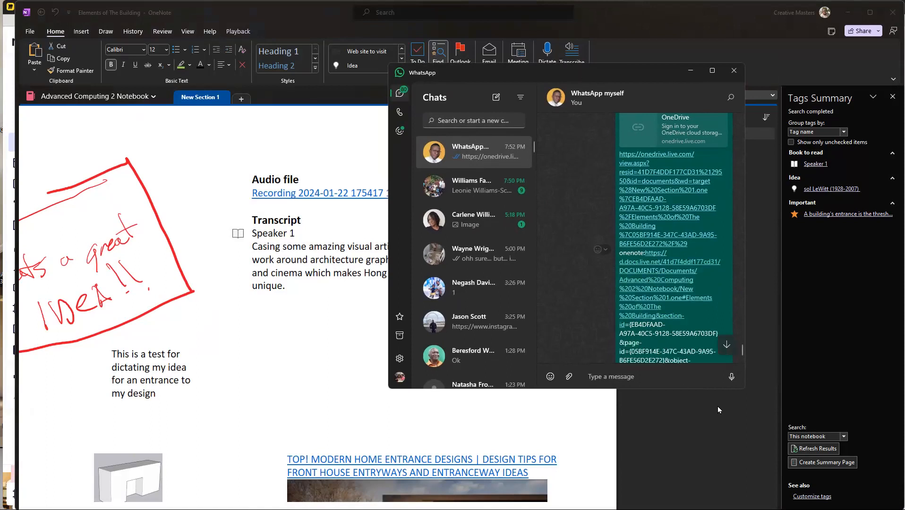
pyautogui.scroll(-1, 643, 327)
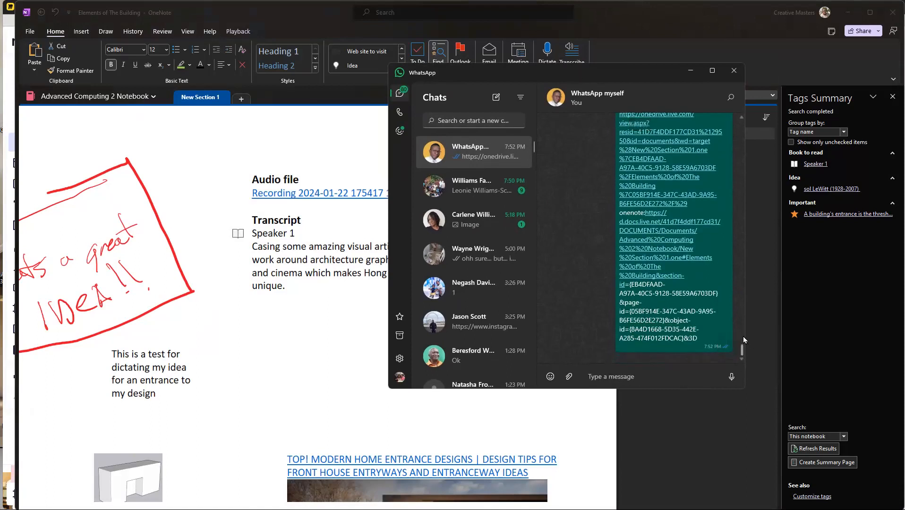
pyautogui.moveTo(747, 327); pyautogui.dragTo(835, 322)
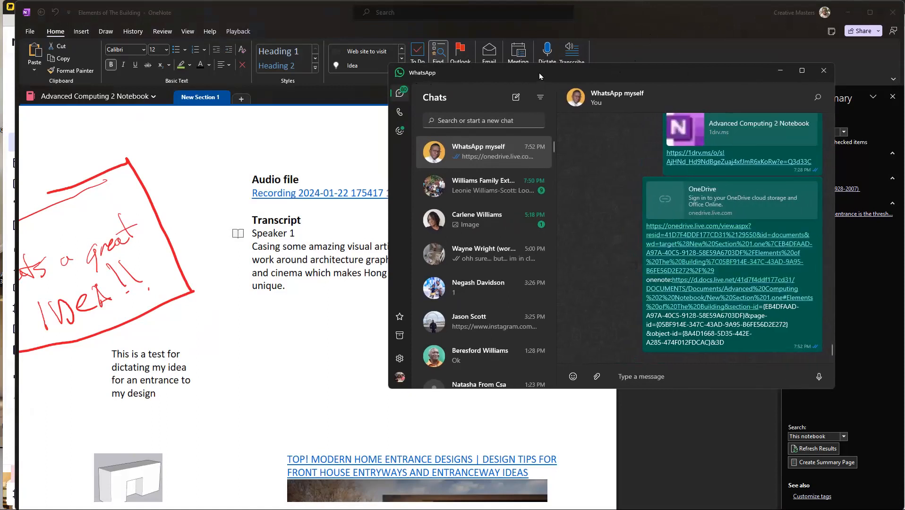
# Step: Bring the mirrored phone on screen in place of WhatsApp, wake it to try the shared OneNote link, and move the mirror away
pyautogui.moveTo(541, 76); pyautogui.dragTo(904, 76)
pyautogui.moveTo(904, 22); pyautogui.dragTo(751, 36)
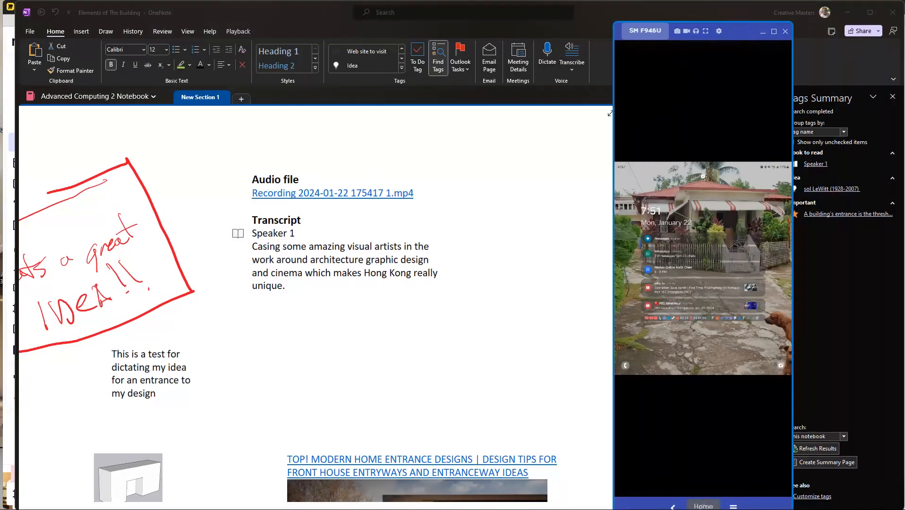
pyautogui.click(703, 507)
pyautogui.moveTo(699, 361); pyautogui.dragTo(714, 245)
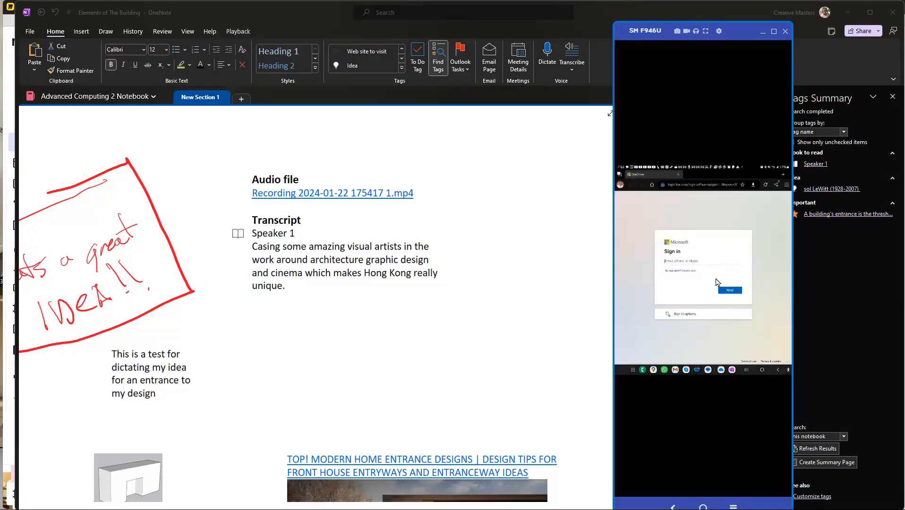
pyautogui.moveTo(731, 32); pyautogui.dragTo(904, 71)
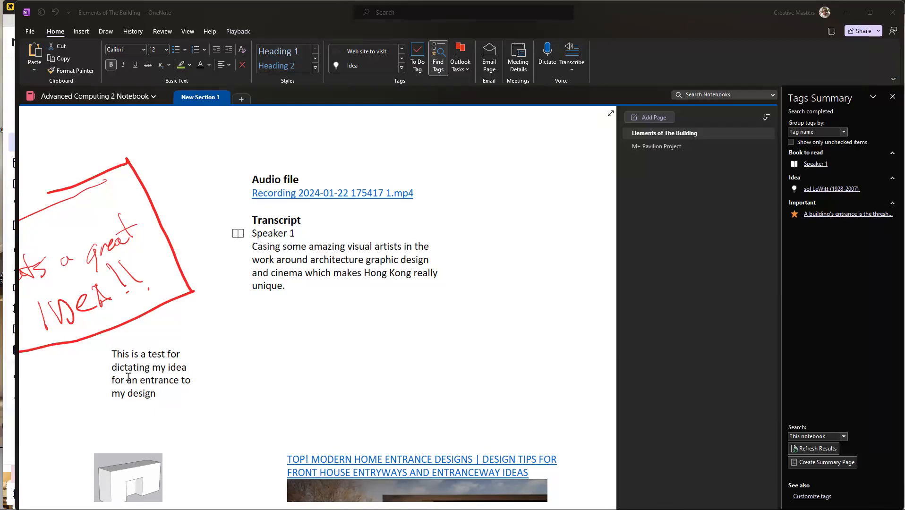
# Step: Select the dictated entrance idea paragraph and show the whole "Elements of The Building" page
pyautogui.tripleClick(168, 386)
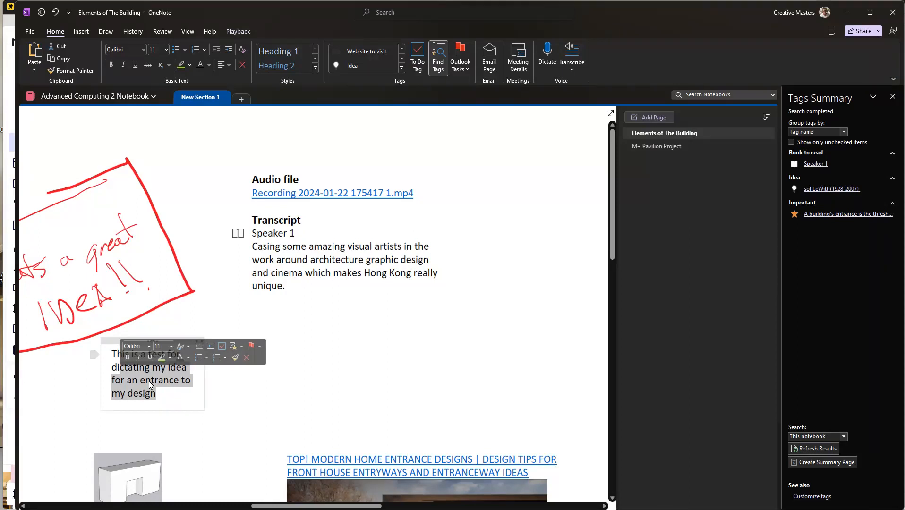
pyautogui.click(155, 398)
pyautogui.click(92, 358)
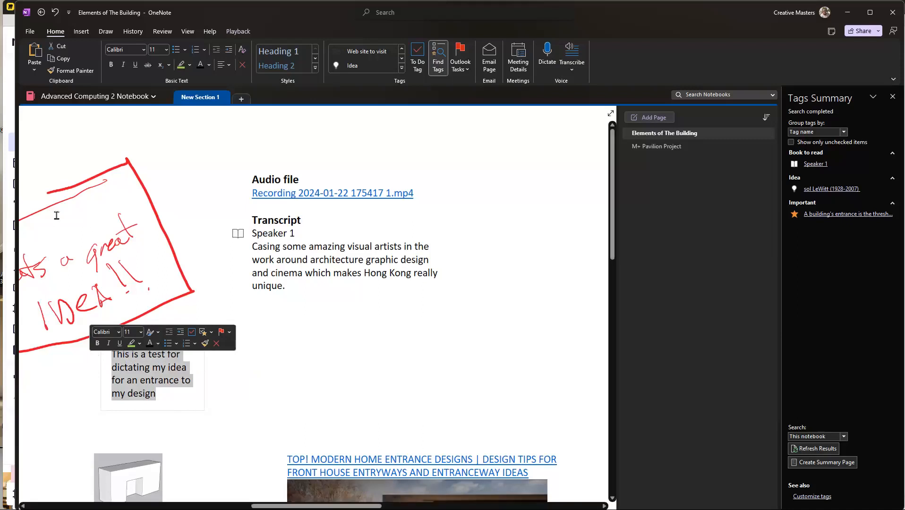
pyautogui.scroll(-1, 416, 326)
pyautogui.scroll(1, 397, 306)
pyautogui.scroll(-10, 397, 306)
pyautogui.hscroll(-5, 397, 306)
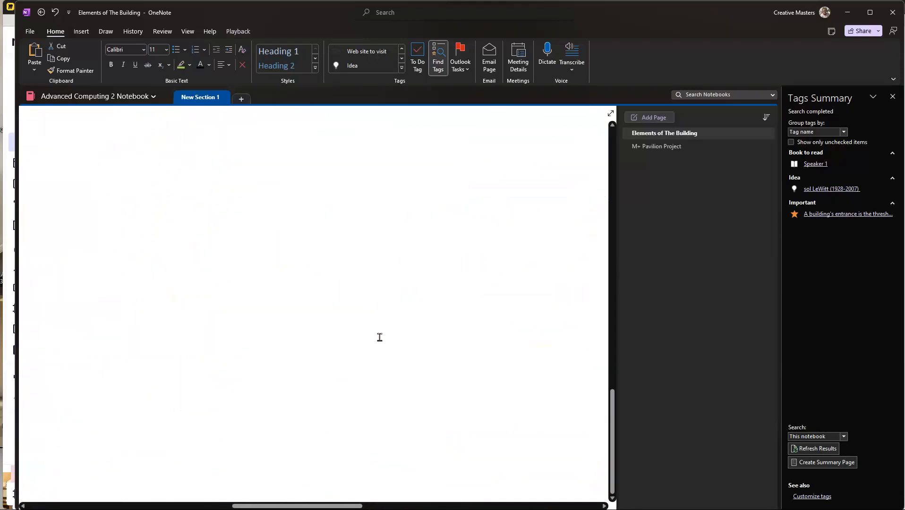
pyautogui.scroll(-3, 382, 349)
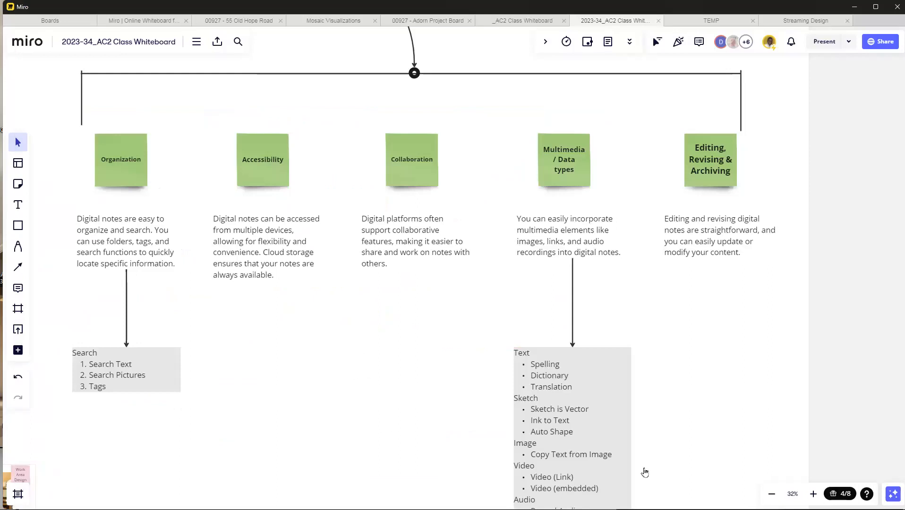
# Step: Switch to the Miro class whiteboard and highlight "Narration" in the Audio list of note-taking features
pyautogui.scroll(-3, 576, 402)
pyautogui.scroll(8, 580, 461)
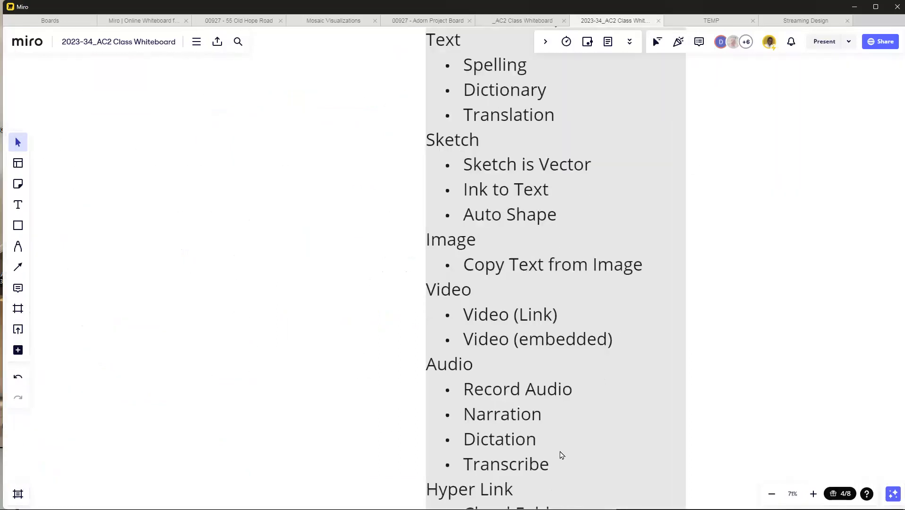
pyautogui.click(493, 384)
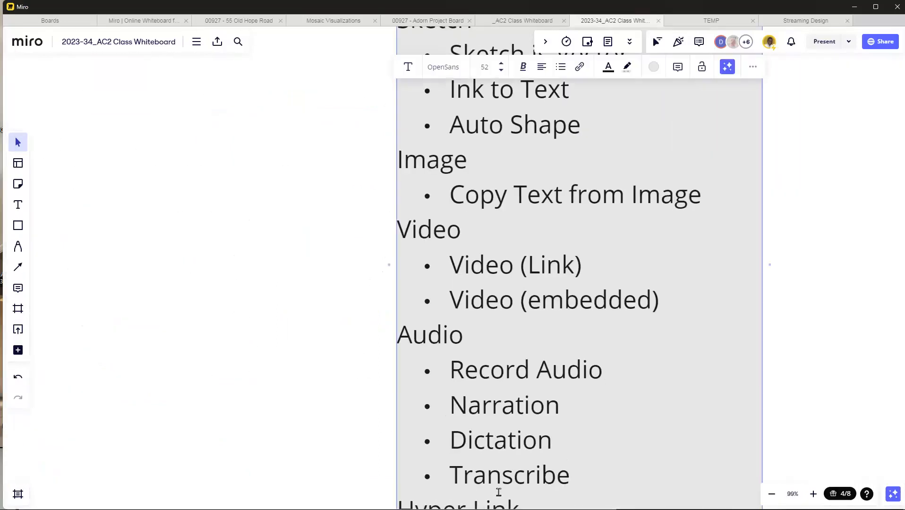
pyautogui.click(501, 475)
pyautogui.moveTo(569, 424); pyautogui.dragTo(445, 416)
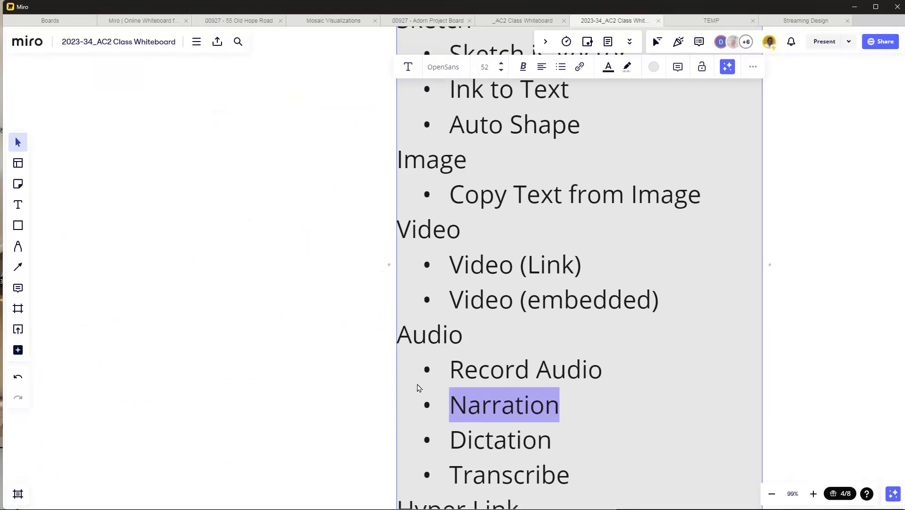
pyautogui.click(808, 226)
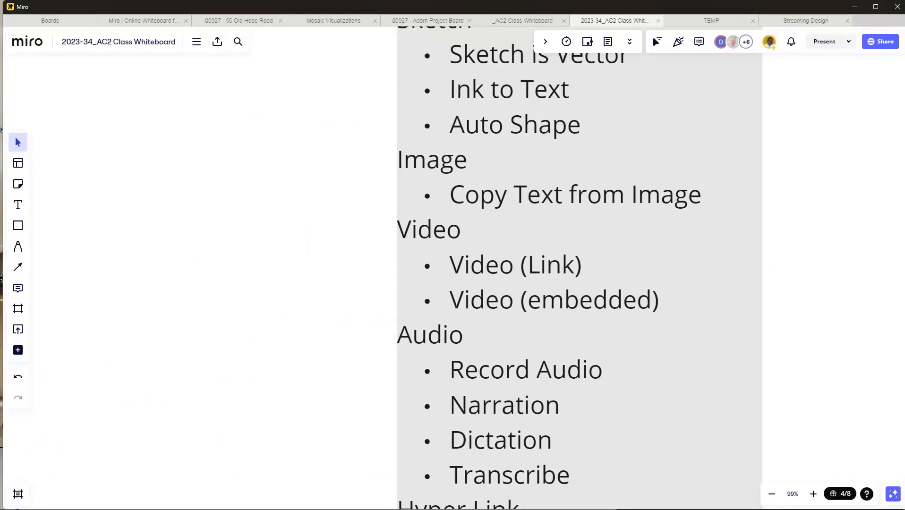
# Step: Switch back to the "Elements of The Building" page in OneNote and clear the text selection
pyautogui.hotkey('alt', 'Tab')
pyautogui.hotkey('alt', 'Tab')
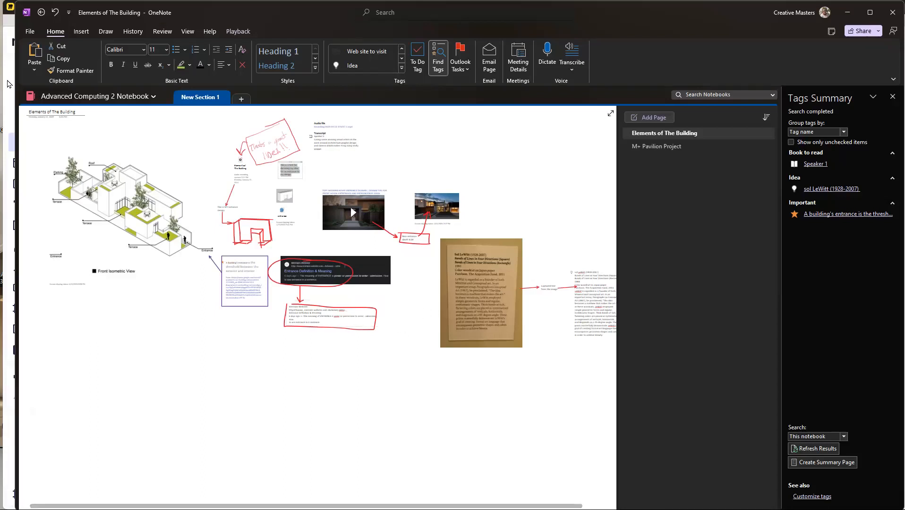
pyautogui.click(62, 97)
pyautogui.click(299, 375)
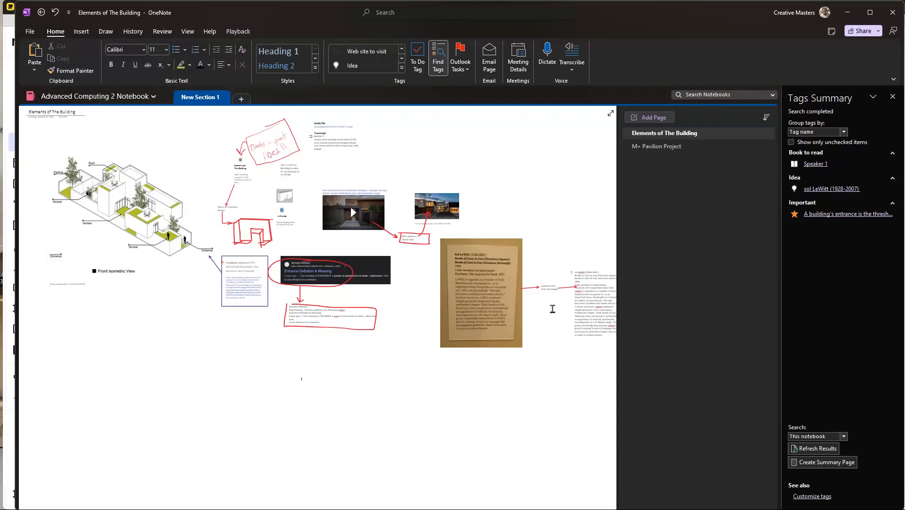
# Step: Open the M.Arch Notes Archive notebook and look through the "Exploring / Analyzing zoning" page in its Design Studio section
pyautogui.click(97, 97)
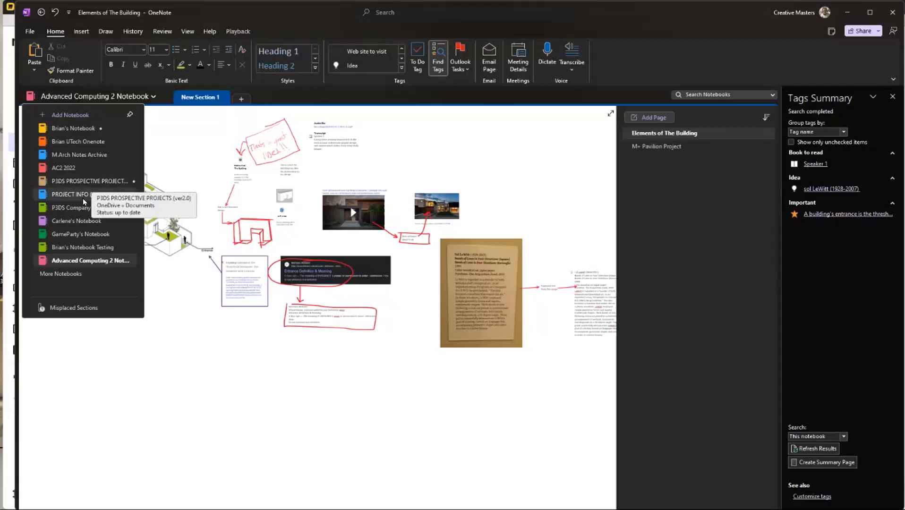
pyautogui.click(109, 158)
pyautogui.scroll(-4, 327, 262)
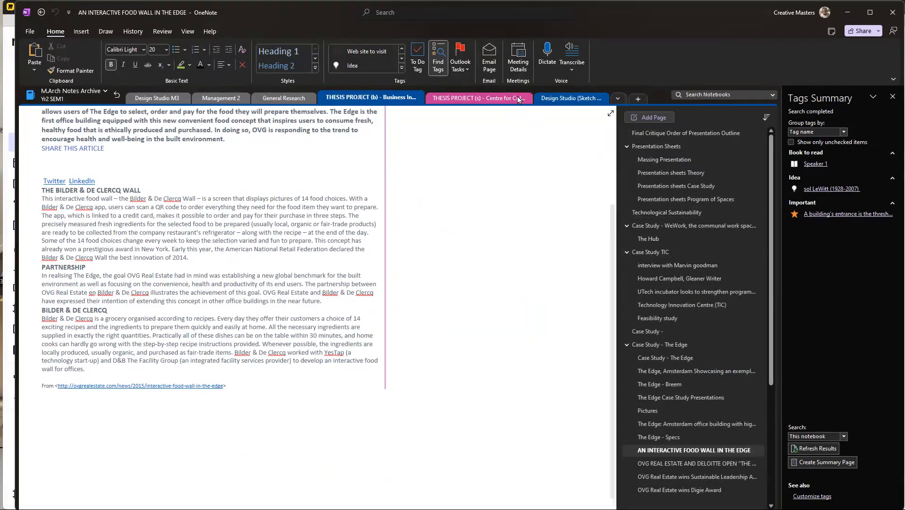
pyautogui.click(561, 99)
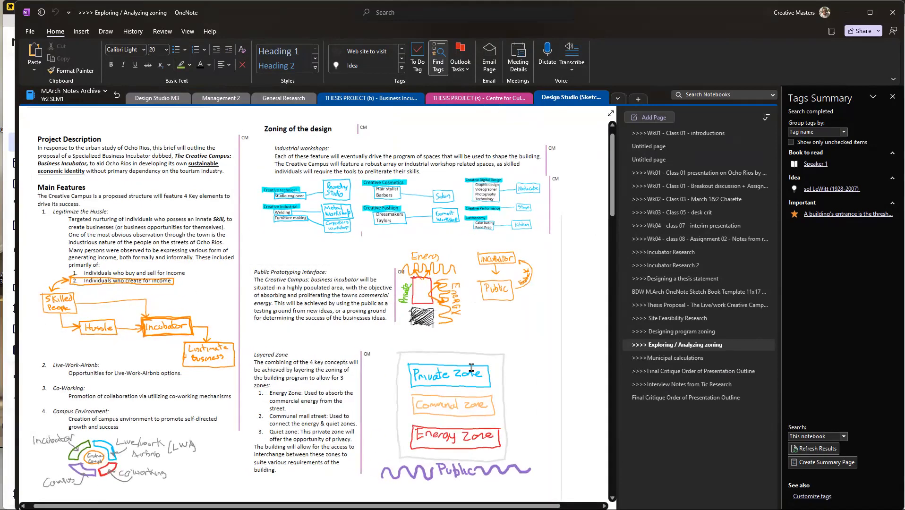
pyautogui.scroll(-10, 377, 340)
pyautogui.scroll(-12, 218, 249)
pyautogui.scroll(5, 288, 258)
pyautogui.scroll(2, 289, 258)
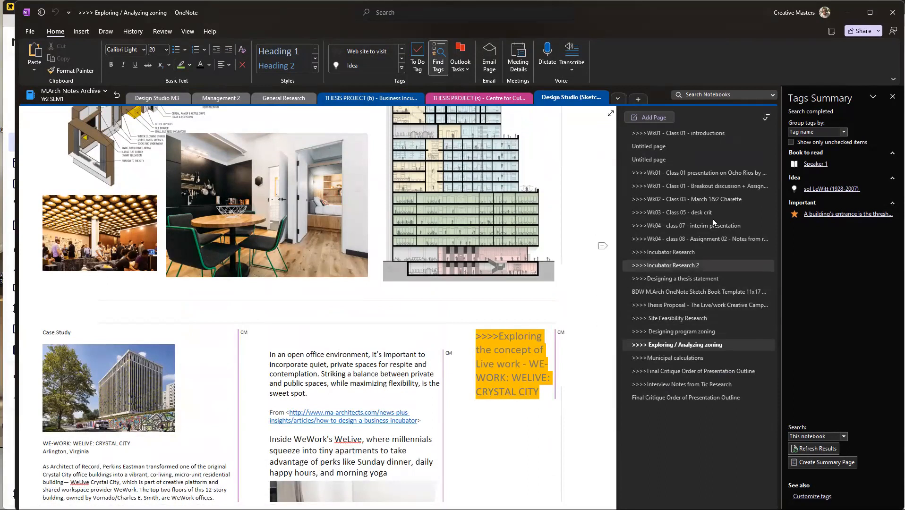
# Step: Open the owner's personal notebook and go up from its "Personal" section group to the main sections
pyautogui.click(71, 93)
pyautogui.click(76, 130)
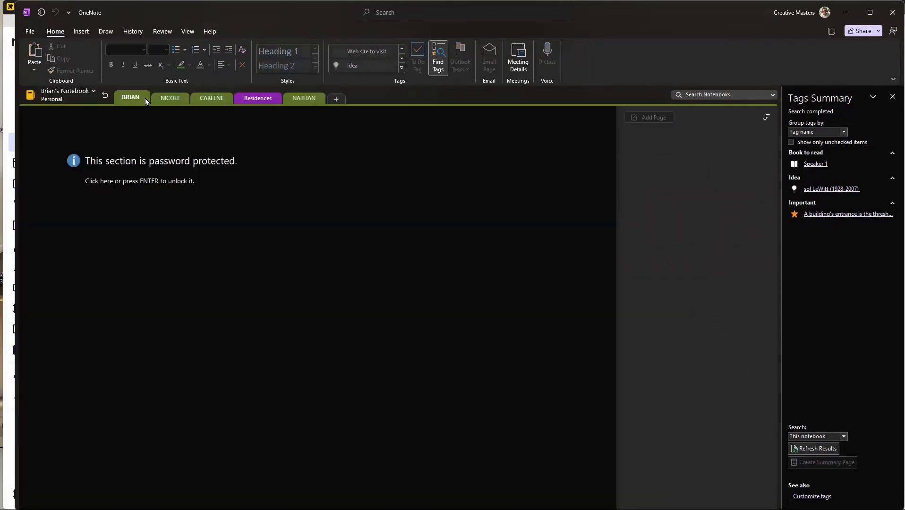
pyautogui.click(108, 97)
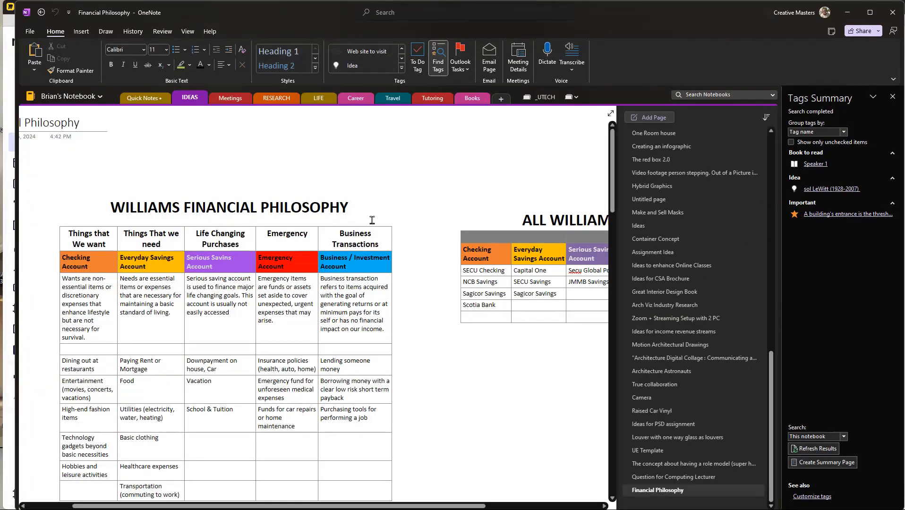
# Step: Look through the "Container Concept", "Make and Sell Masks" and "Hybrid Graphics" pages in the IDEAS section
pyautogui.click(676, 238)
pyautogui.scroll(-10, 369, 284)
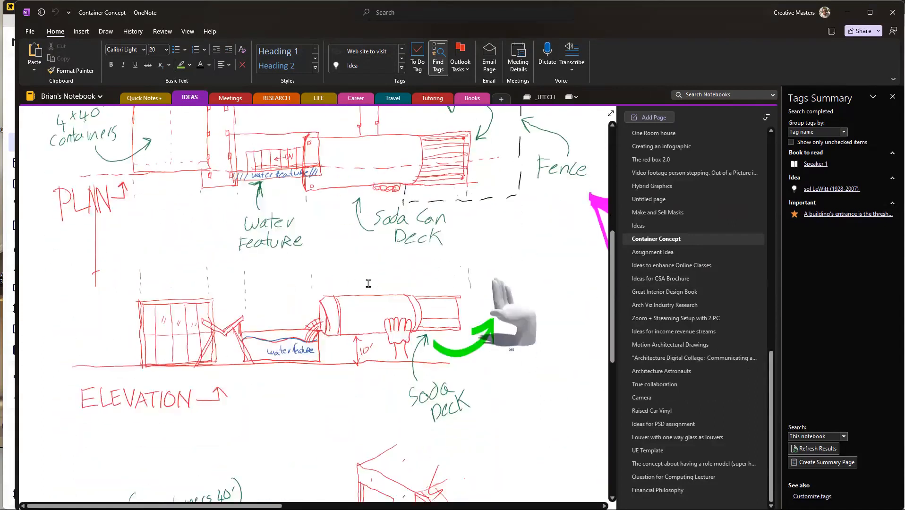
pyautogui.scroll(15, 408, 304)
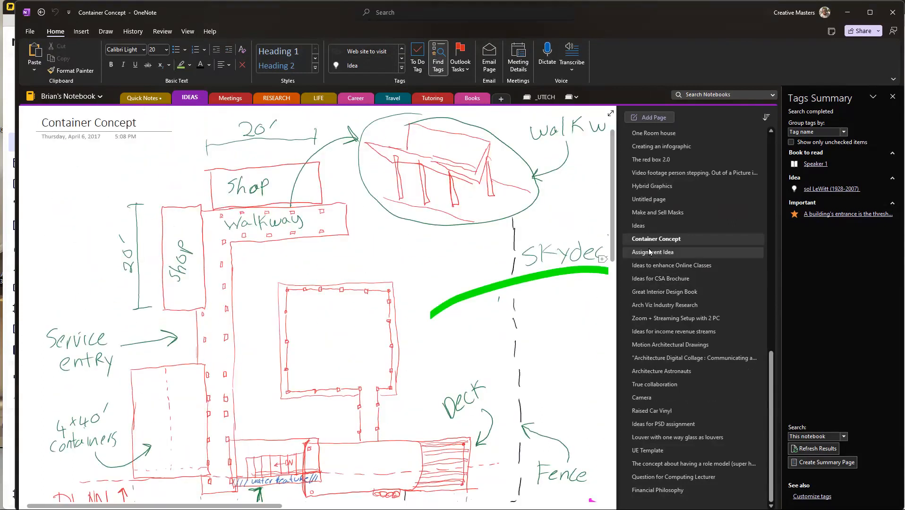
pyautogui.click(658, 212)
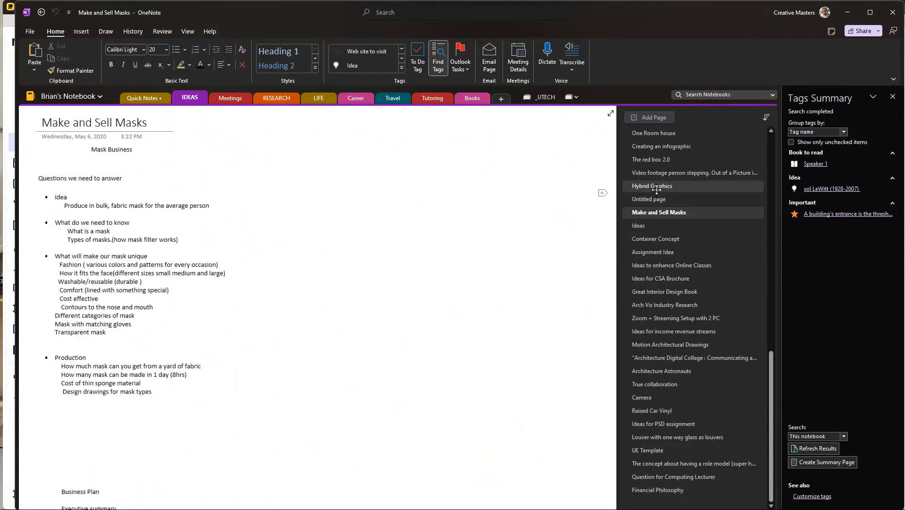
pyautogui.click(661, 185)
pyautogui.click(661, 172)
# Step: Open "The red box 2.0" page and examine its sketches down to the folding chair storage drawing
pyautogui.click(652, 159)
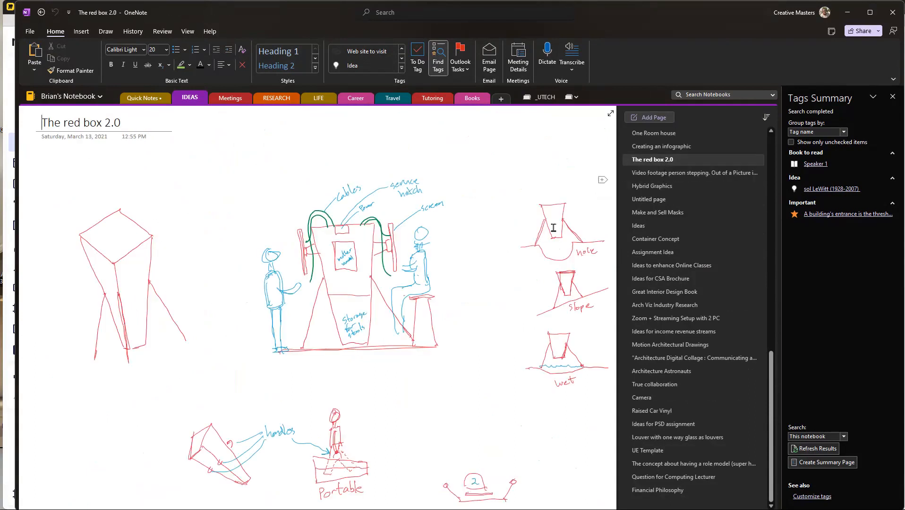
pyautogui.scroll(-4, 388, 280)
pyautogui.scroll(-4, 457, 247)
pyautogui.scroll(-4, 457, 251)
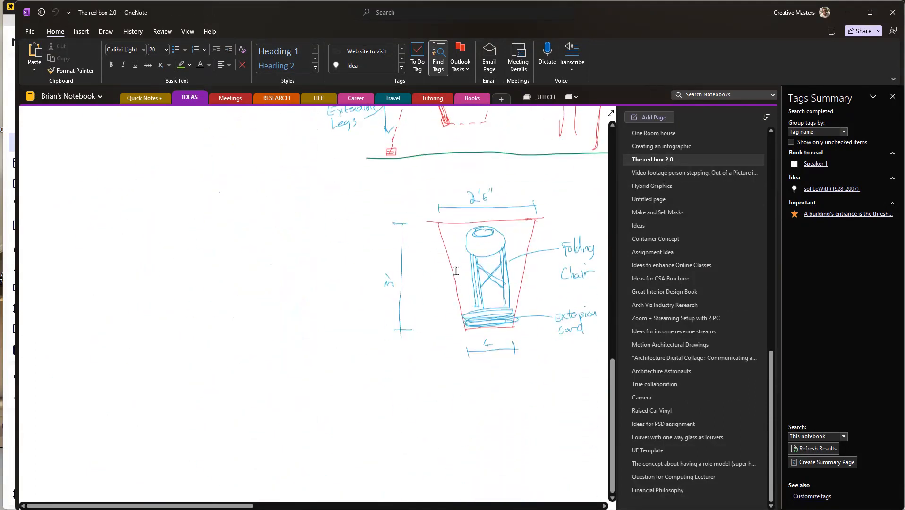
pyautogui.scroll(5, 494, 233)
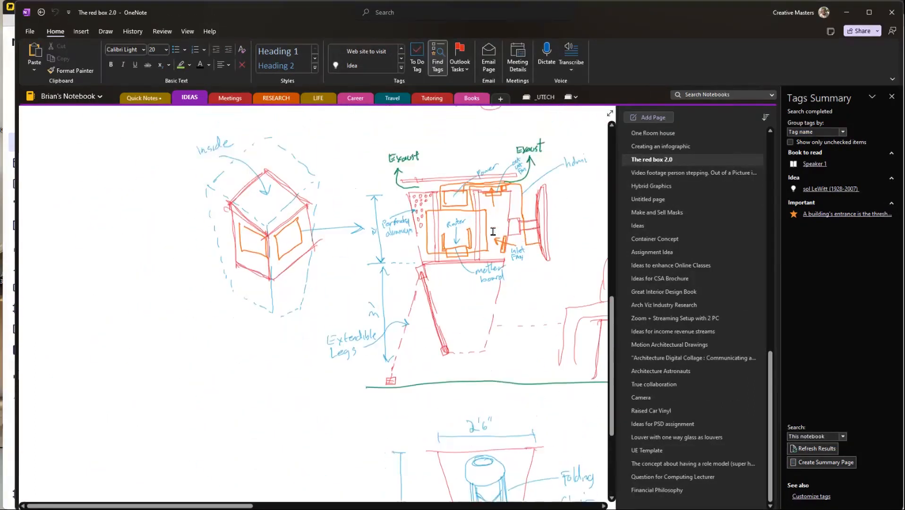
# Step: Return to the "Elements of The Building" page of the Advanced Computing 2 Notebook
pyautogui.click(94, 98)
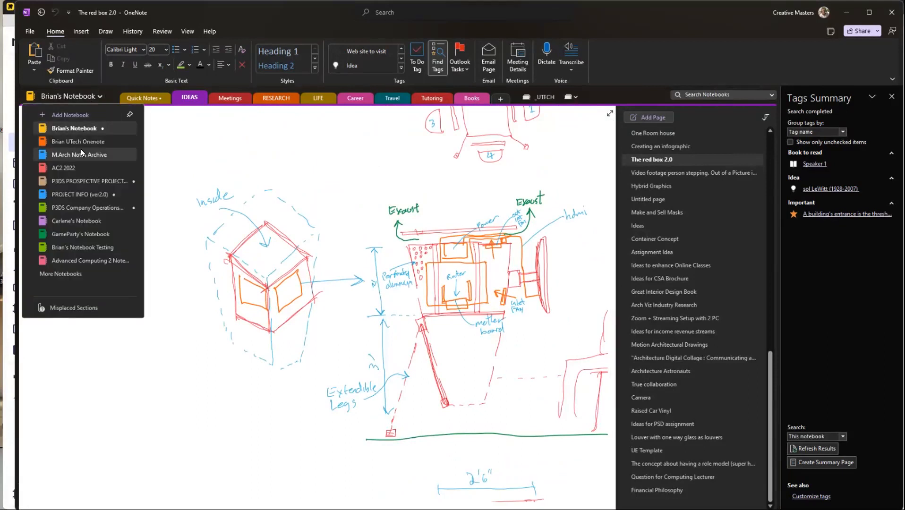
pyautogui.click(100, 261)
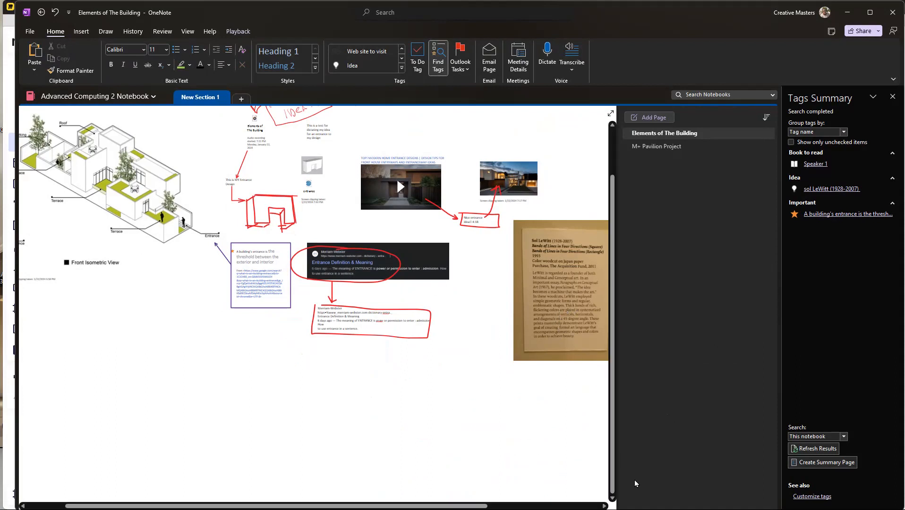
pyautogui.click(334, 402)
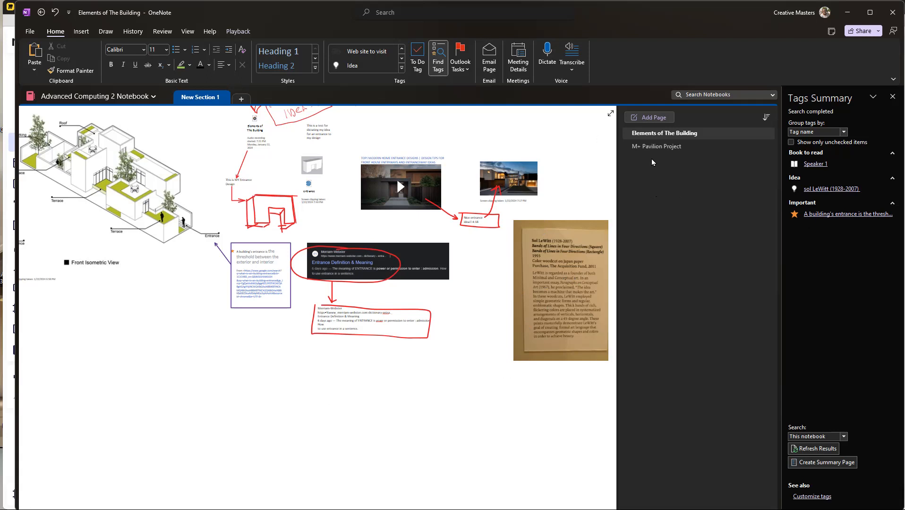
# Step: Copy the title of the "M+ Pavilion Project" page and search Google for it in the Chrome window
pyautogui.click(659, 147)
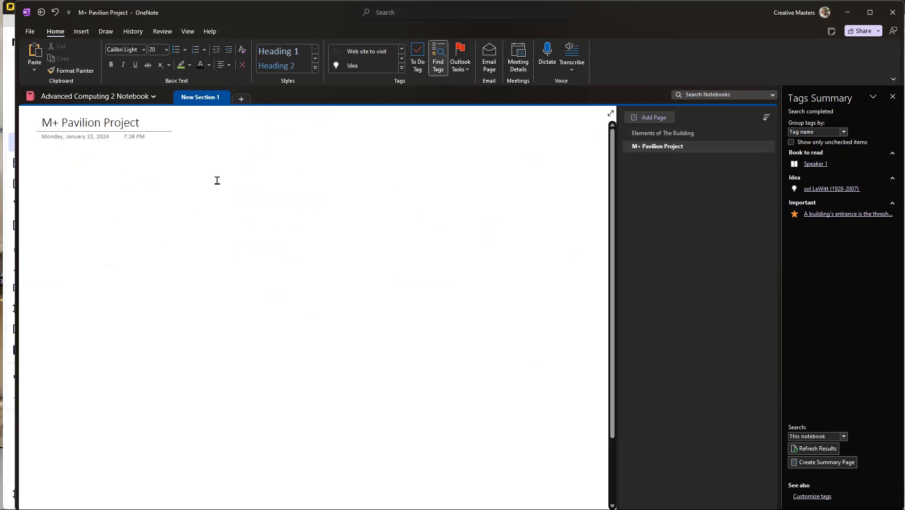
pyautogui.moveTo(144, 123); pyautogui.dragTo(22, 122)
pyautogui.hotkey('ctrl', 'c')
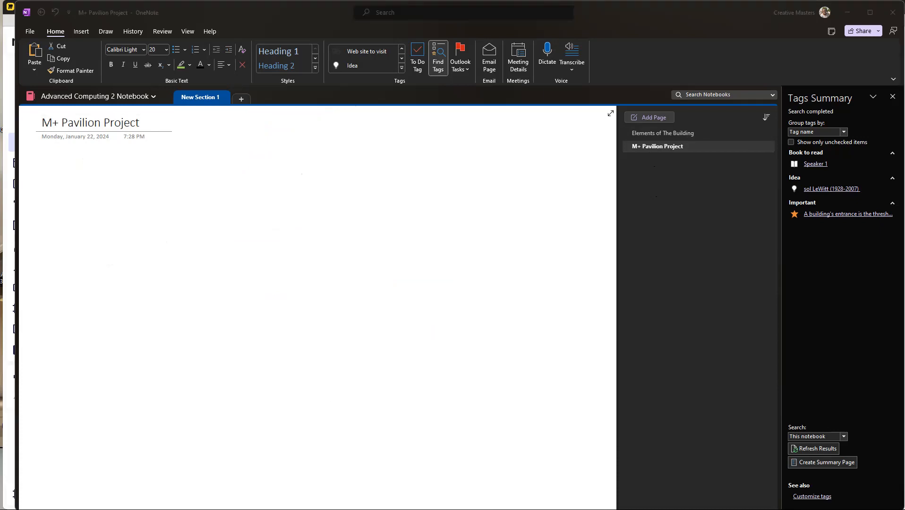
pyautogui.hotkey('alt', 'Tab')
pyautogui.moveTo(717, 65); pyautogui.dragTo(587, 67)
pyautogui.hotkey('ctrl', 'v')
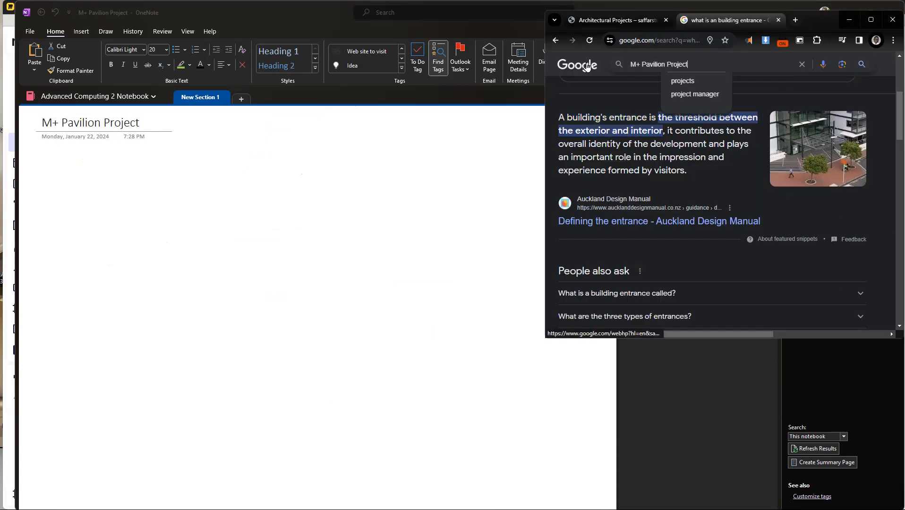
pyautogui.press('Return')
pyautogui.moveTo(669, 340); pyautogui.dragTo(669, 439)
# Step: Open the ArchDaily article on the M+ Pavilion in a new tab and look through its text and photos
pyautogui.middleClick(601, 202)
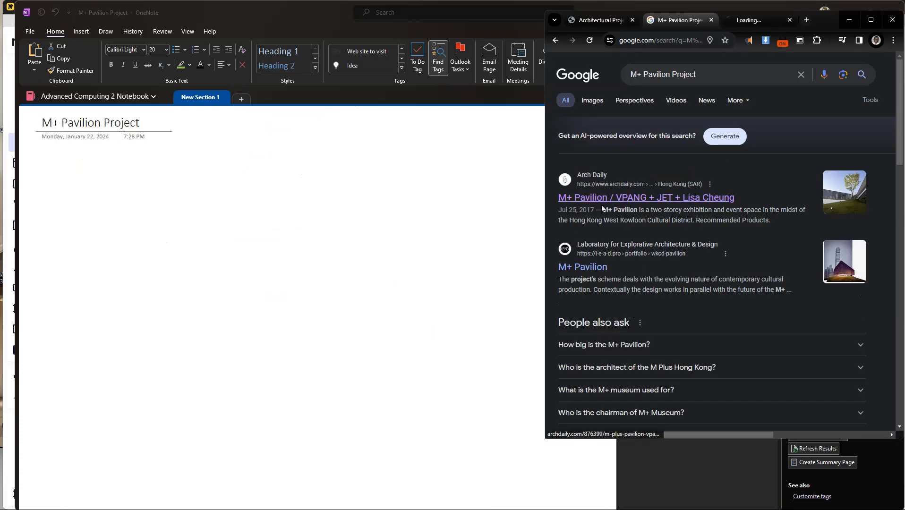
pyautogui.click(754, 20)
pyautogui.scroll(-5, 663, 374)
pyautogui.scroll(-20, 662, 322)
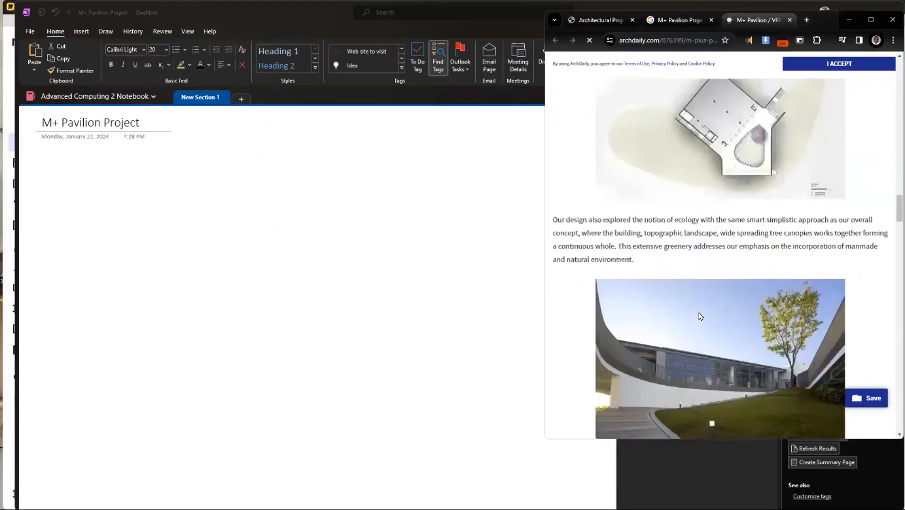
pyautogui.scroll(-20, 702, 317)
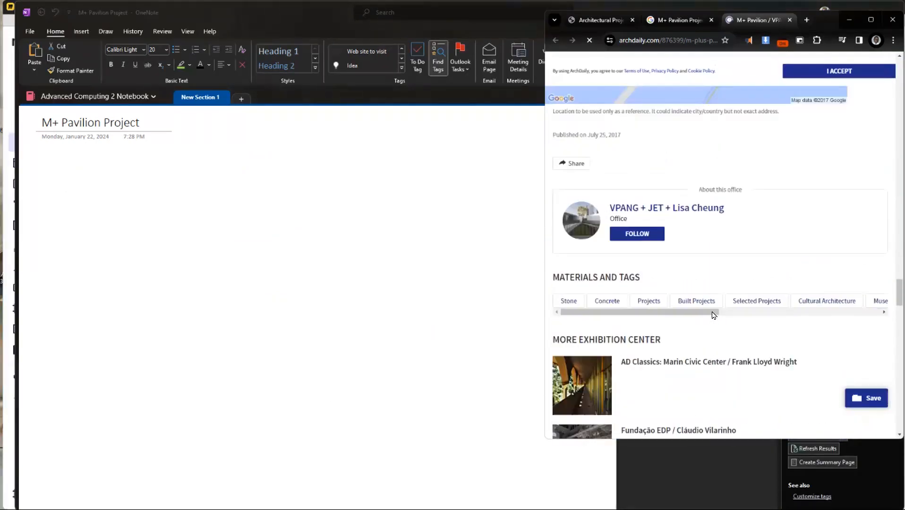
pyautogui.scroll(20, 713, 313)
pyautogui.scroll(-10, 713, 313)
pyautogui.scroll(2, 713, 312)
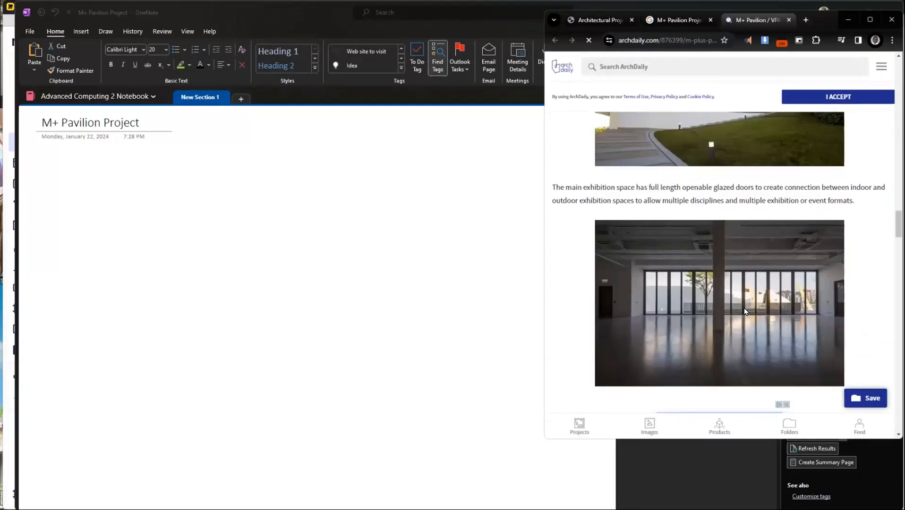
# Step: Copy the ArchDaily article from its beginning through the main exhibition space paragraph into the "M+ Pavilion Project" page in OneNote
pyautogui.scroll(1, 744, 314)
pyautogui.moveTo(865, 249); pyautogui.dragTo(553, 337)
pyautogui.scroll(10, 800, 224)
pyautogui.click(70, 200)
pyautogui.click(203, 236)
pyautogui.hotkey('ctrl', 'v')
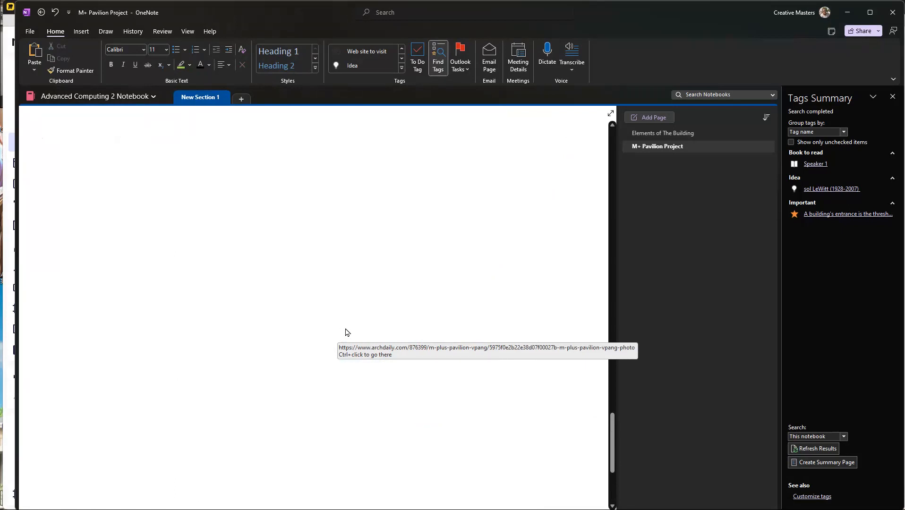
# Step: Look through the pasted article, from the source link at its end back to the page title
pyautogui.scroll(15, 345, 311)
pyautogui.scroll(-2, 279, 216)
pyautogui.scroll(-15, 280, 218)
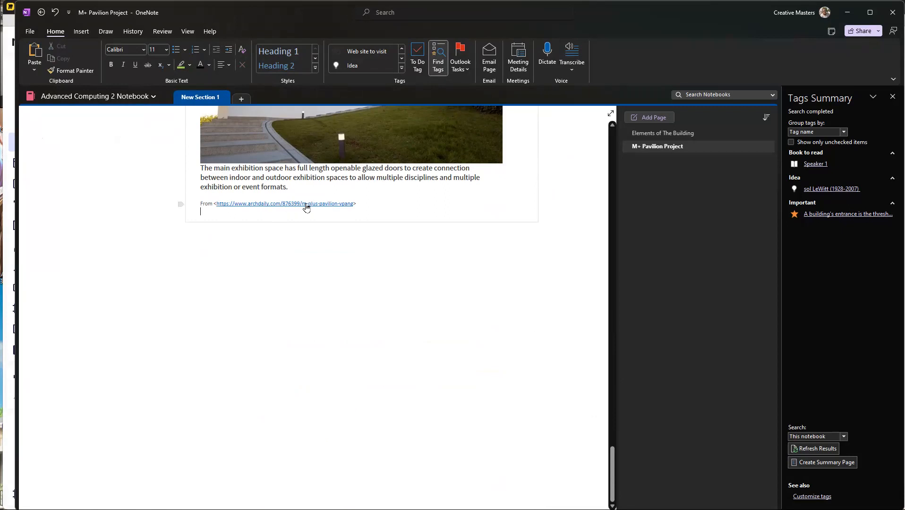
pyautogui.scroll(2, 442, 245)
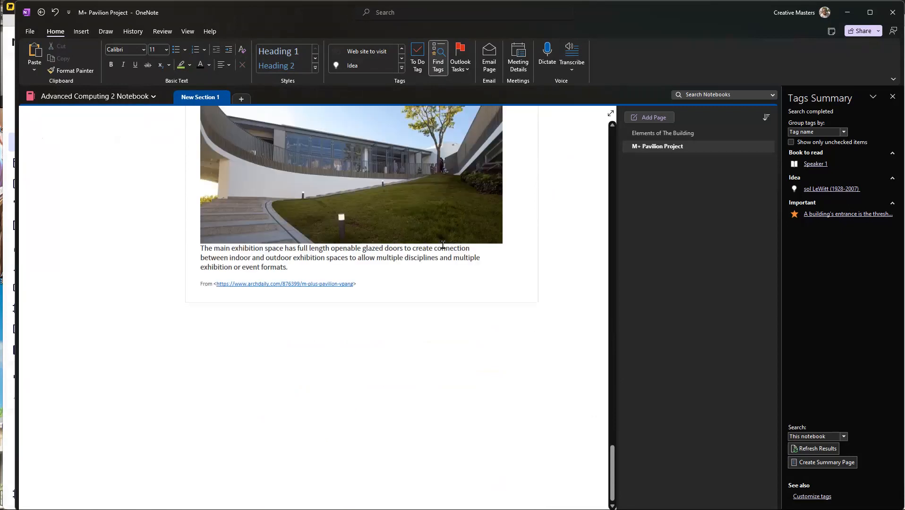
pyautogui.scroll(15, 443, 245)
pyautogui.moveTo(336, 225); pyautogui.dragTo(333, 193)
# Step: Open the "M+ Pavilion Project" page in Immersive Reader and resize its window to fill the screen
pyautogui.click(162, 31)
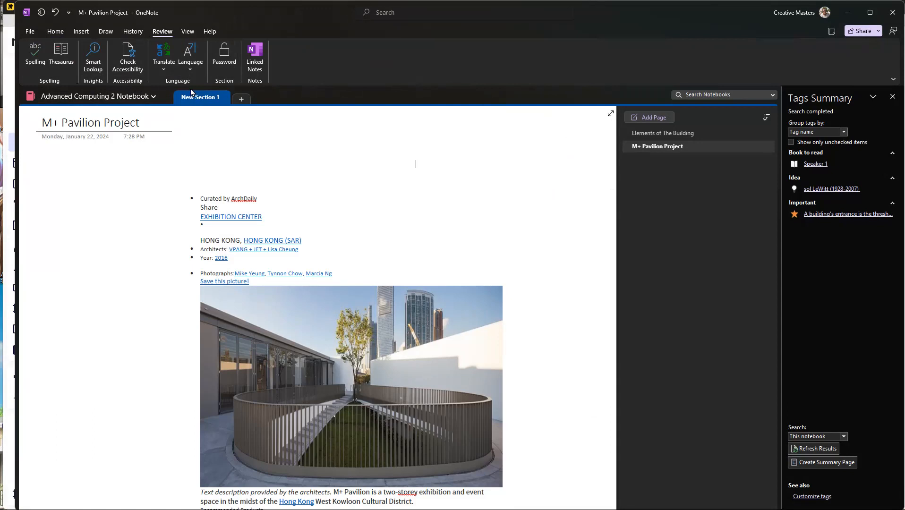
pyautogui.click(184, 32)
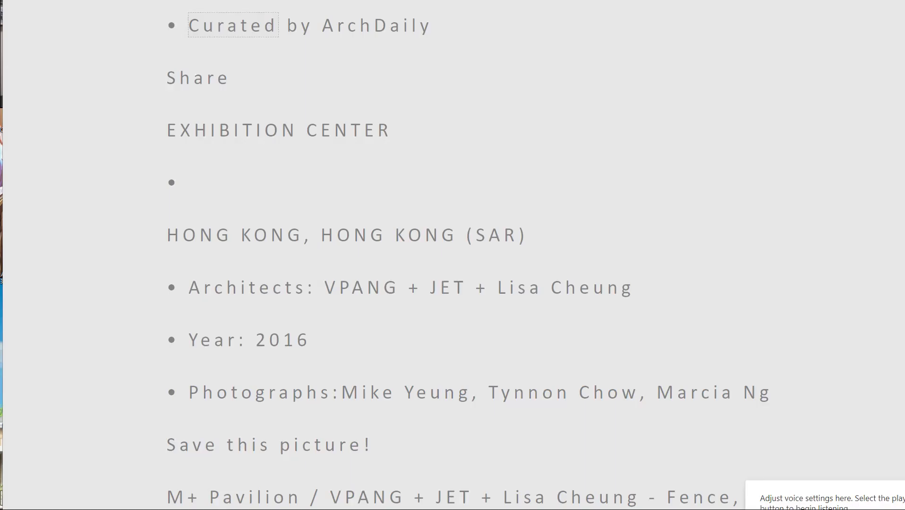
pyautogui.moveTo(904, 1); pyautogui.dragTo(676, 1)
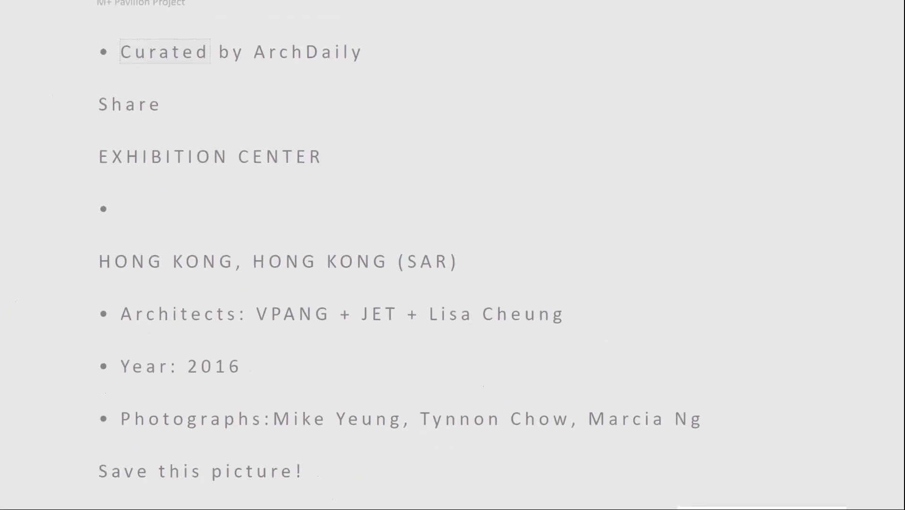
pyautogui.moveTo(639, 195); pyautogui.dragTo(515, 270)
pyautogui.moveTo(440, 276); pyautogui.dragTo(511, 10)
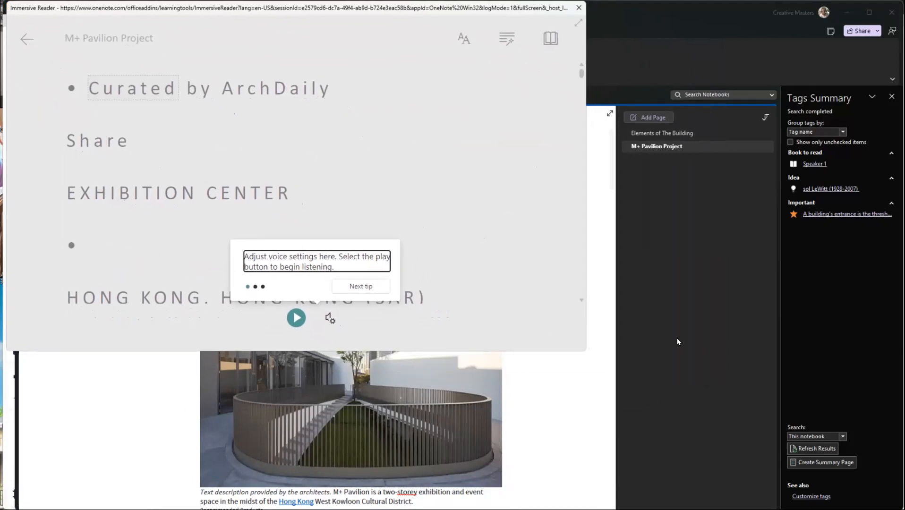
pyautogui.moveTo(587, 354); pyautogui.dragTo(904, 506)
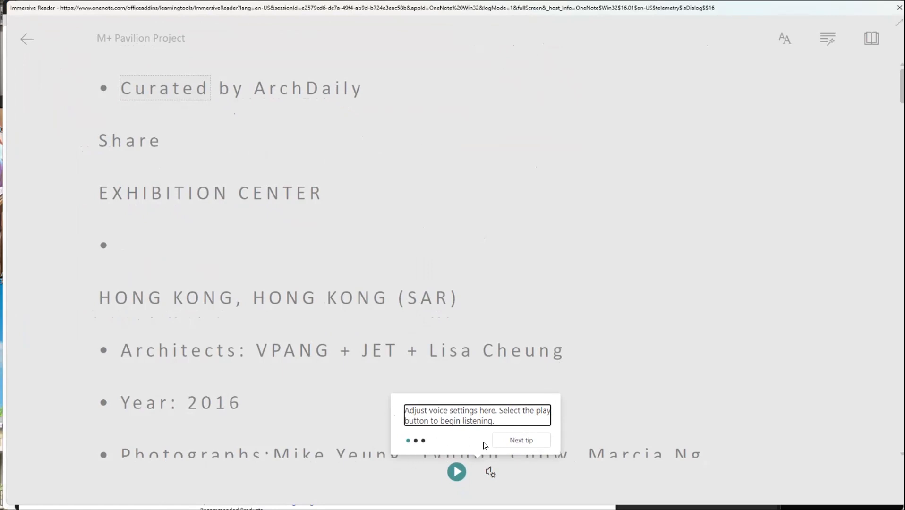
# Step: Go through the Immersive Reader tips and set the text size to 36
pyautogui.click(520, 441)
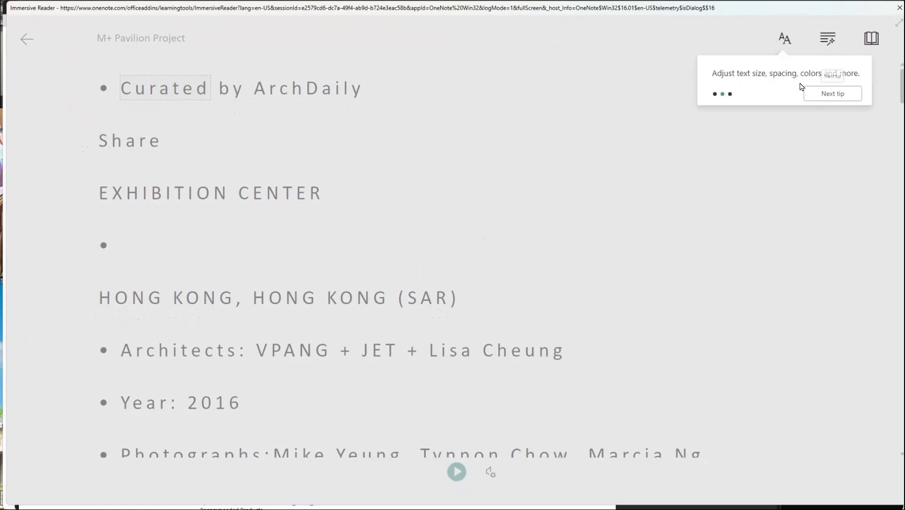
pyautogui.click(824, 95)
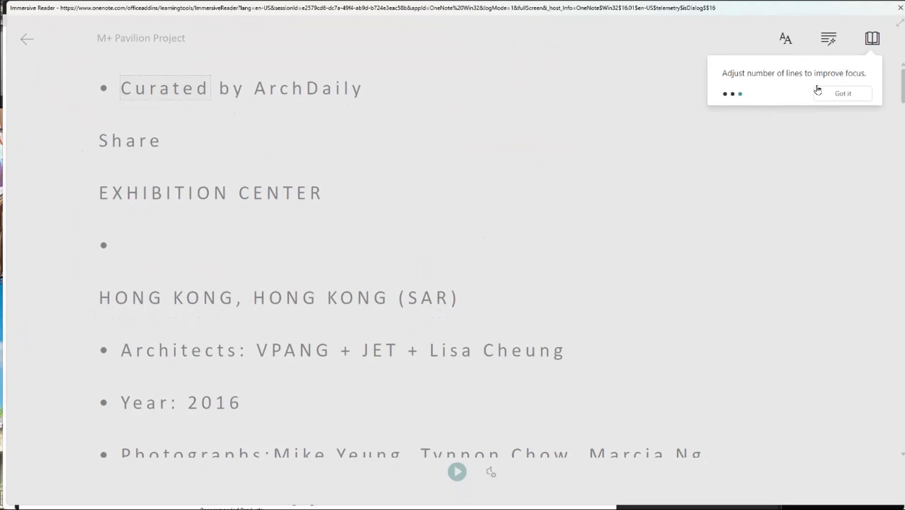
pyautogui.click(845, 97)
pyautogui.click(785, 38)
pyautogui.moveTo(815, 87); pyautogui.dragTo(805, 89)
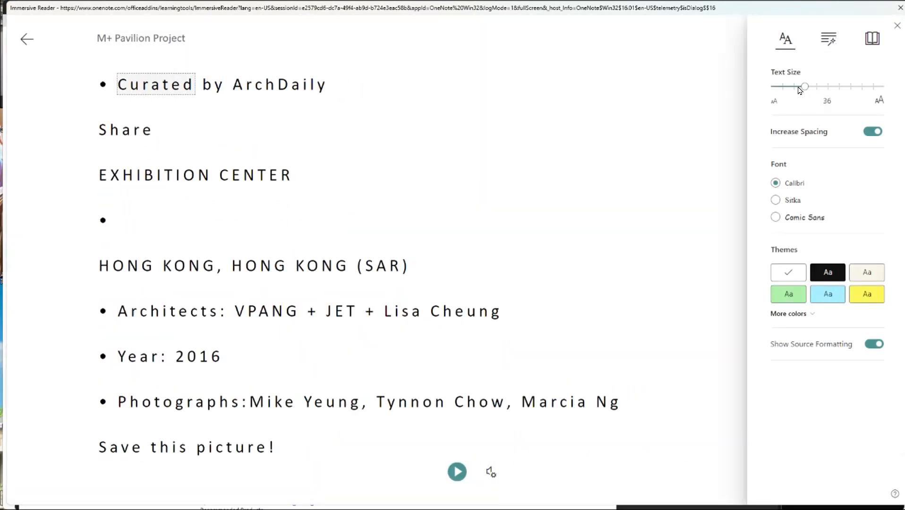
pyautogui.scroll(-20, 372, 235)
pyautogui.scroll(20, 374, 235)
# Step: Try the noun highlighting and syllable splitting on the text, switch both off again, and show the reading preferences
pyautogui.click(829, 39)
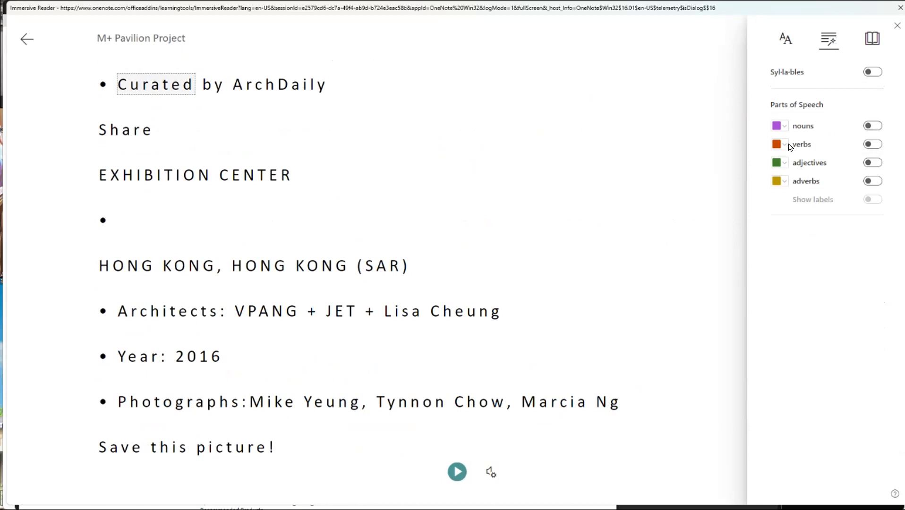
pyautogui.click(867, 128)
pyautogui.click(868, 128)
pyautogui.click(872, 73)
pyautogui.click(872, 72)
pyautogui.click(868, 42)
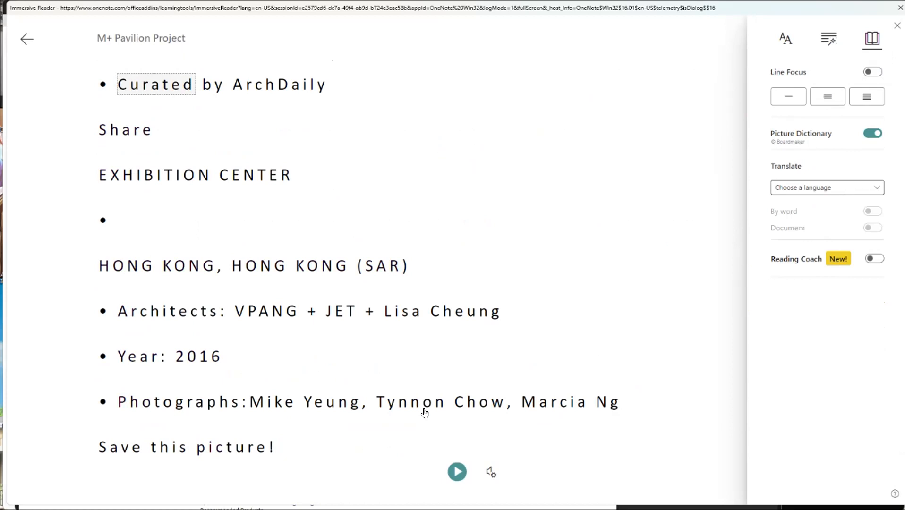
# Step: Play the text aloud briefly from the beginning, and again from the paragraph starting "In September 2013"
pyautogui.click(457, 471)
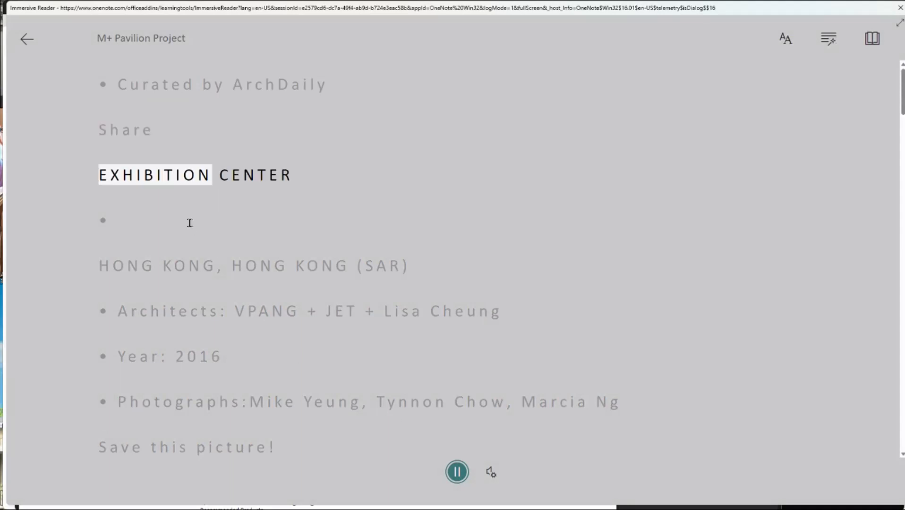
pyautogui.click(457, 472)
pyautogui.scroll(-5, 385, 349)
pyautogui.scroll(-20, 309, 288)
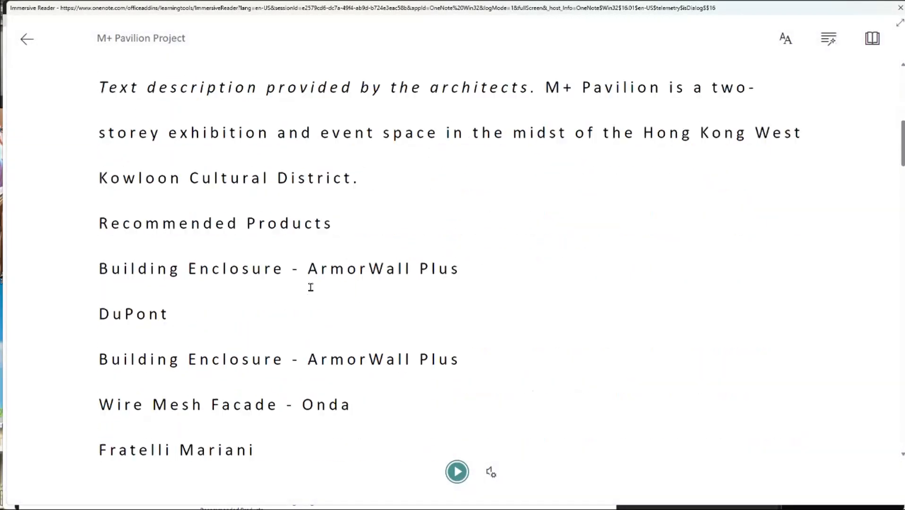
pyautogui.scroll(6, 312, 289)
pyautogui.scroll(1, 312, 290)
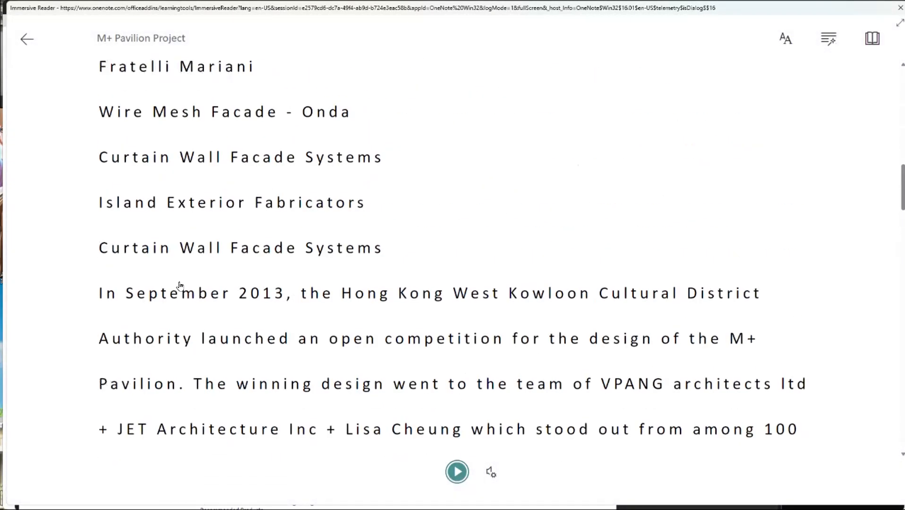
pyautogui.click(108, 303)
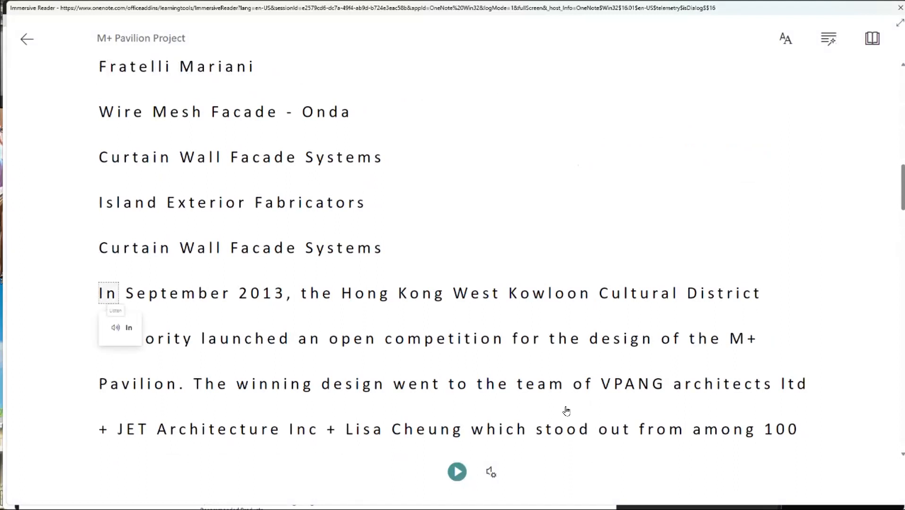
pyautogui.click(455, 472)
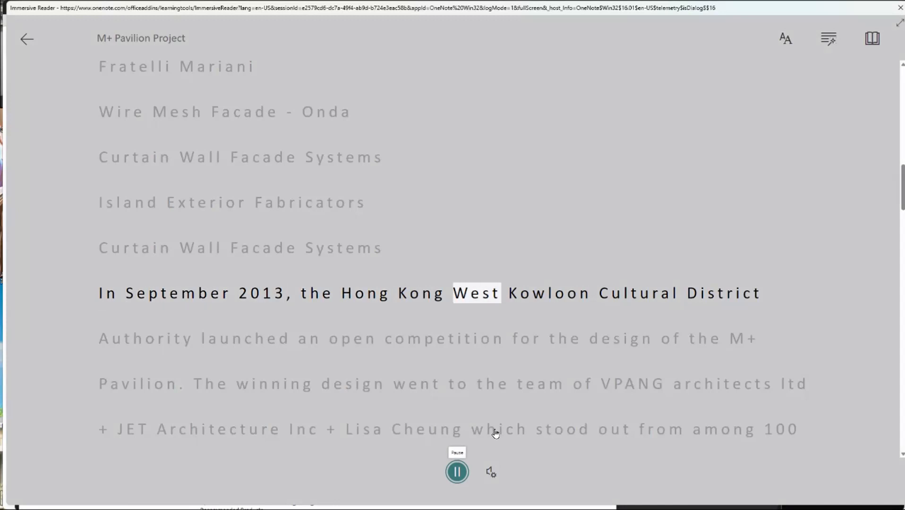
pyautogui.click(462, 474)
# Step: View the voice speed and voice selection settings, and resume reading aloud up to "international entries"
pyautogui.click(492, 473)
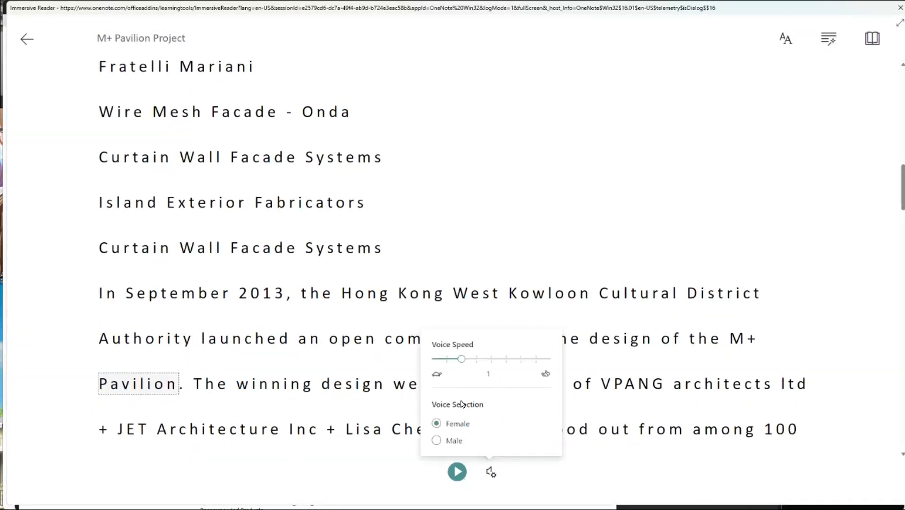
pyautogui.click(457, 473)
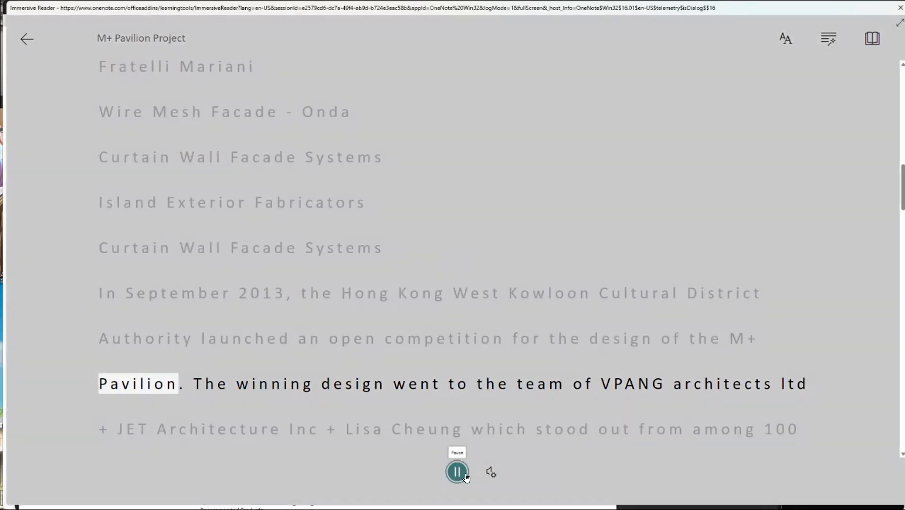
pyautogui.scroll(-1, 523, 424)
pyautogui.scroll(-1, 522, 421)
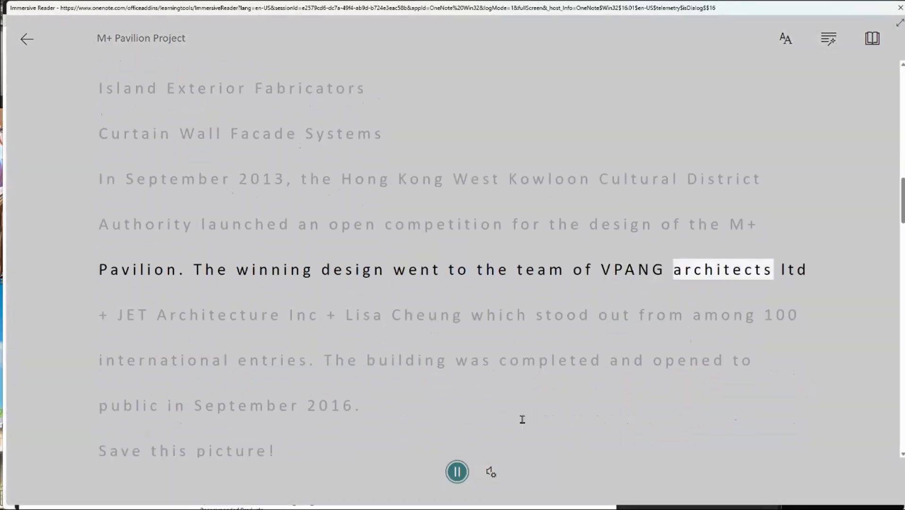
pyautogui.click(462, 476)
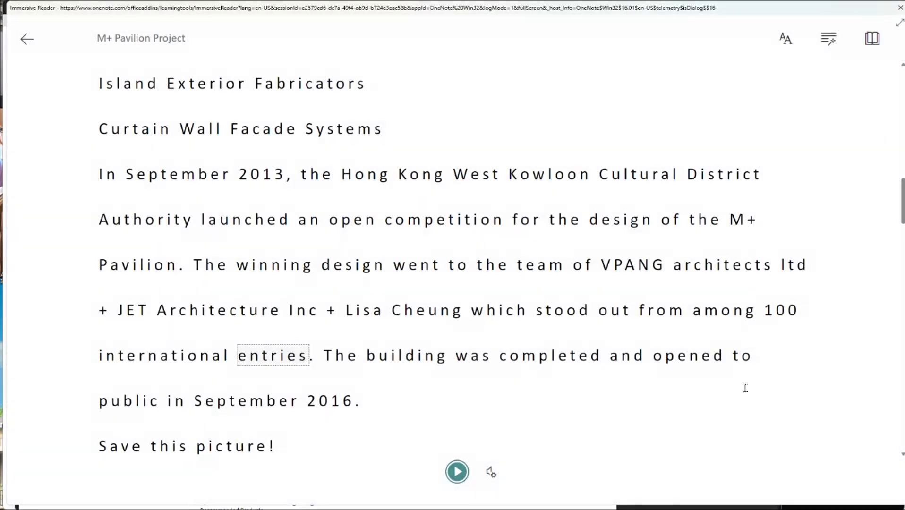
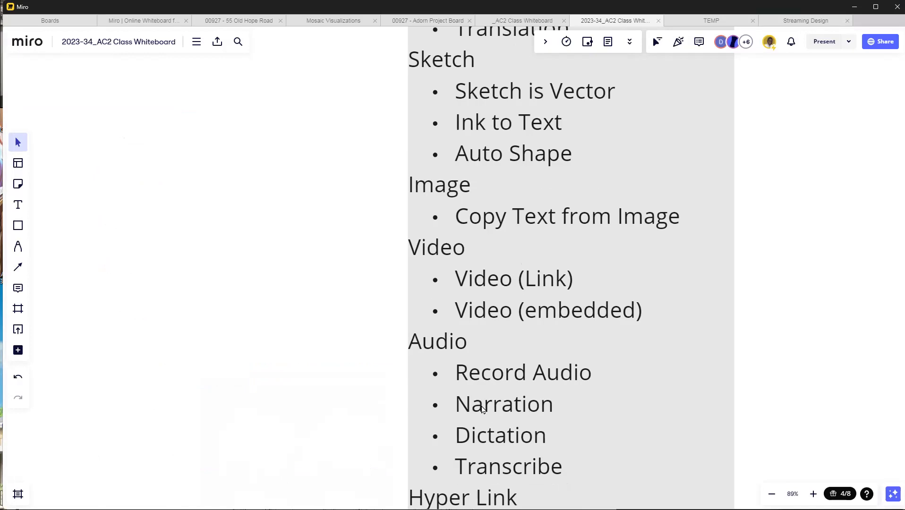
# Step: Review the Multimedia / Data types feature list and the surrounding digital note-taking benefits on the class board
pyautogui.click(491, 410)
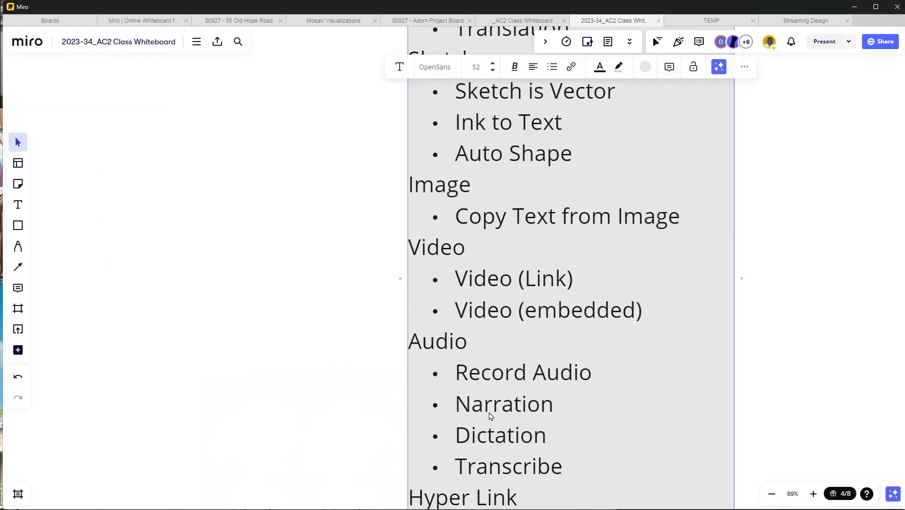
pyautogui.scroll(-5, 447, 400)
pyautogui.click(720, 404)
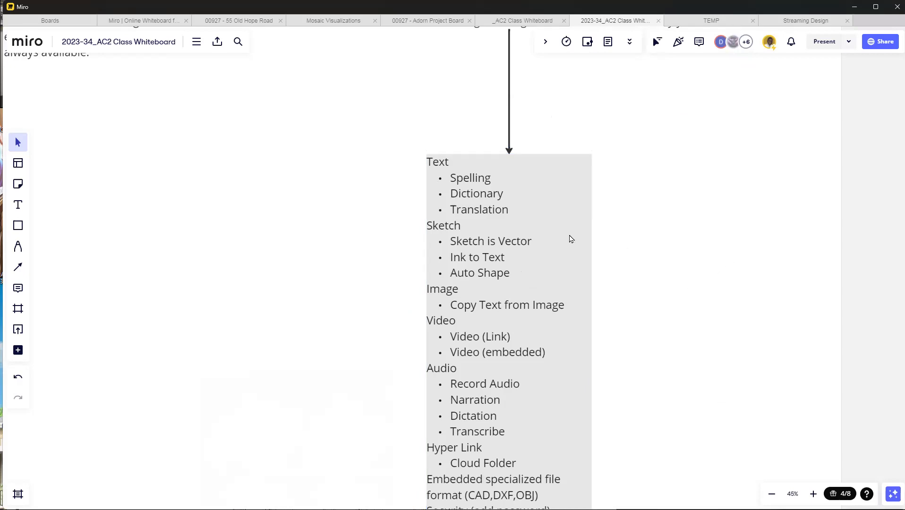
pyautogui.scroll(-2, 567, 241)
pyautogui.scroll(-3, 547, 369)
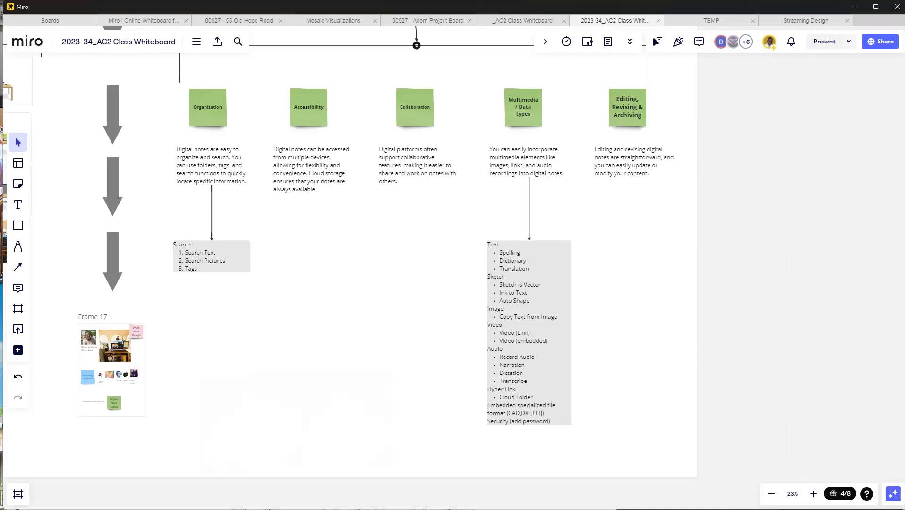
pyautogui.scroll(-2, 648, 324)
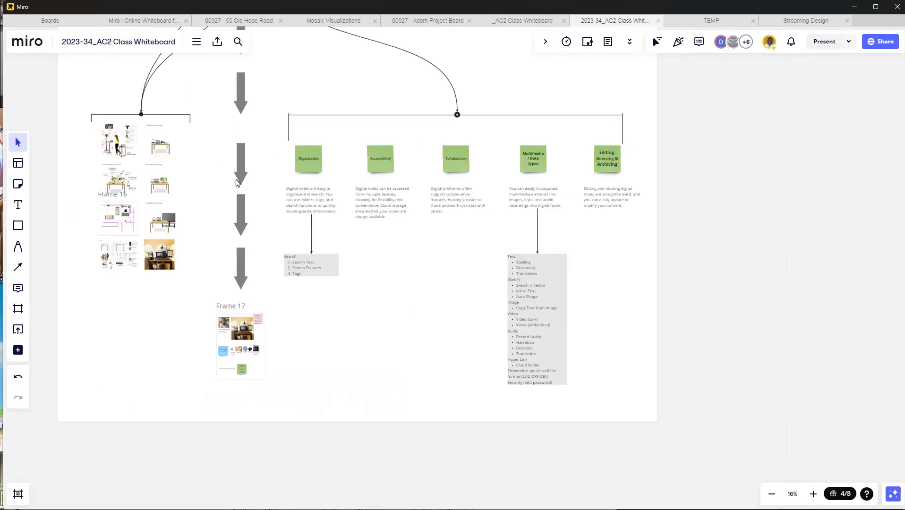
pyautogui.scroll(3, 499, 284)
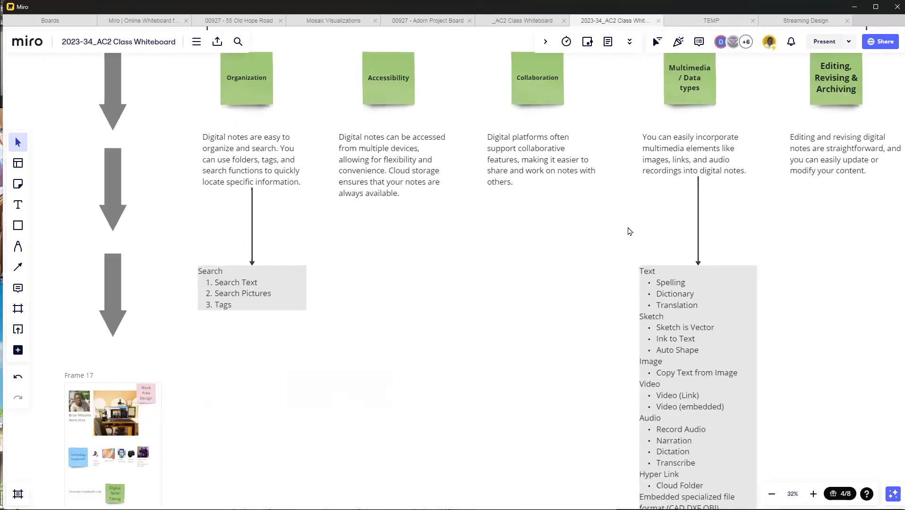
pyautogui.scroll(-2, 677, 398)
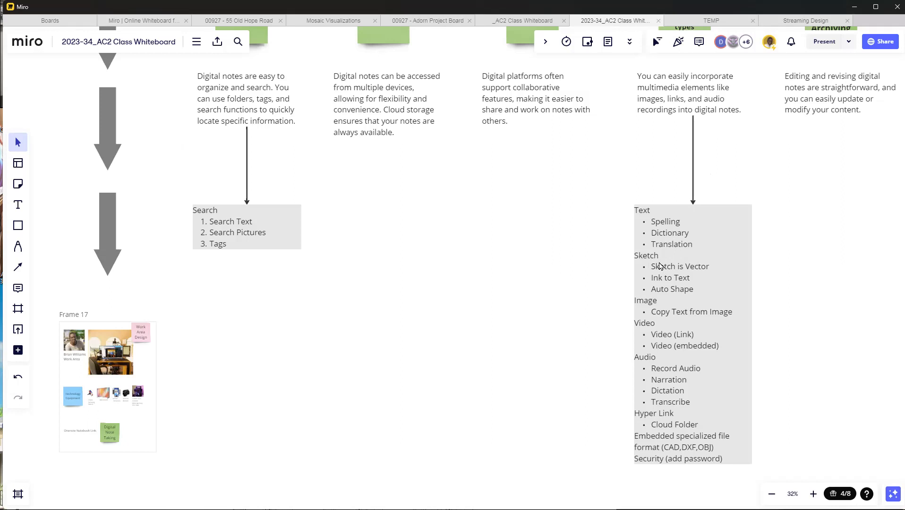
pyautogui.scroll(-1, 732, 331)
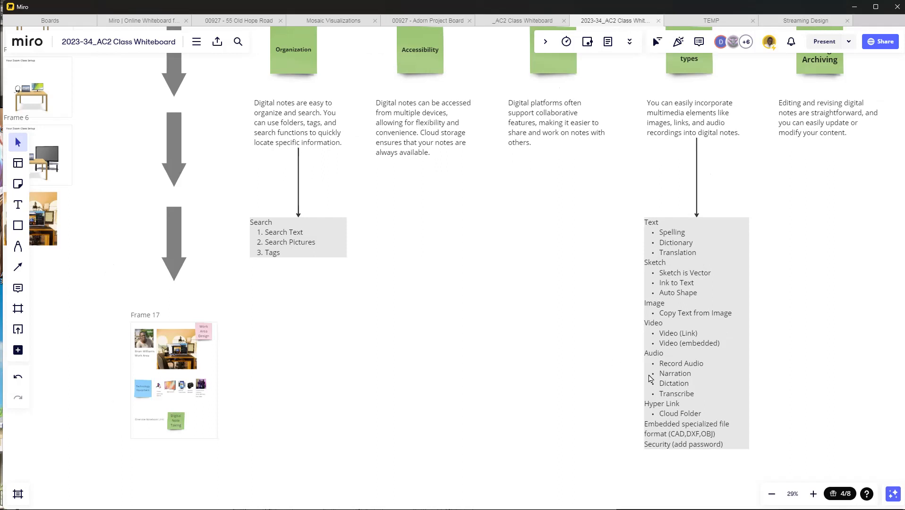
pyautogui.scroll(-2, 651, 378)
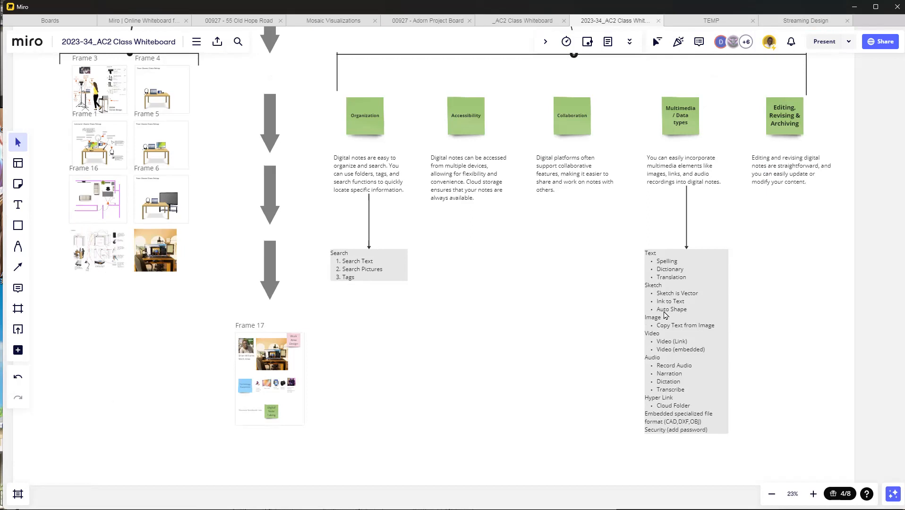
pyautogui.scroll(-3, 669, 358)
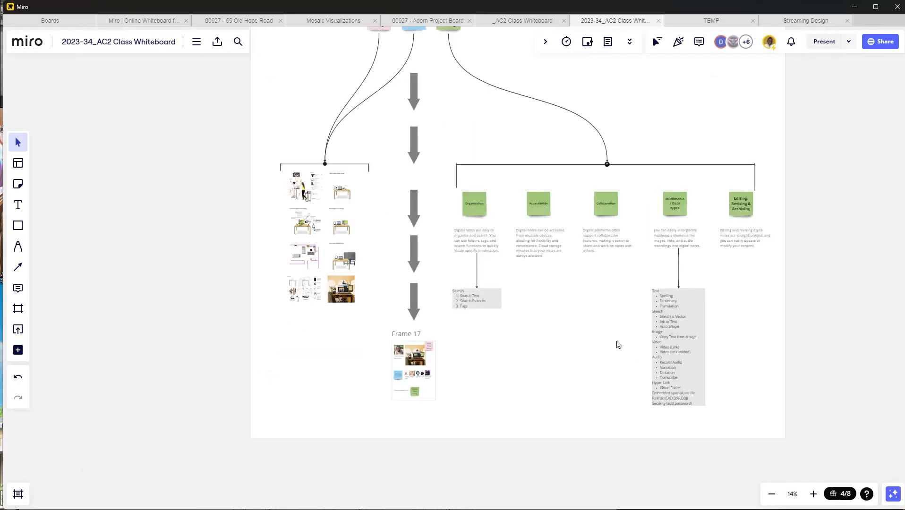
pyautogui.scroll(1, 619, 345)
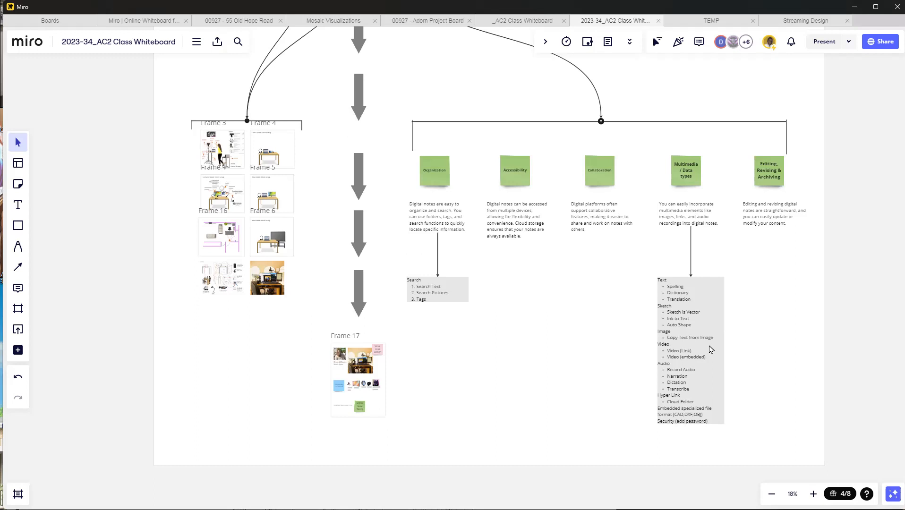
# Step: Examine the Class Activity #1 Work Area Profile instructions and the example profiles under Follow the grid
pyautogui.scroll(-6, 731, 359)
pyautogui.scroll(2, 73, 159)
pyautogui.scroll(5, 73, 160)
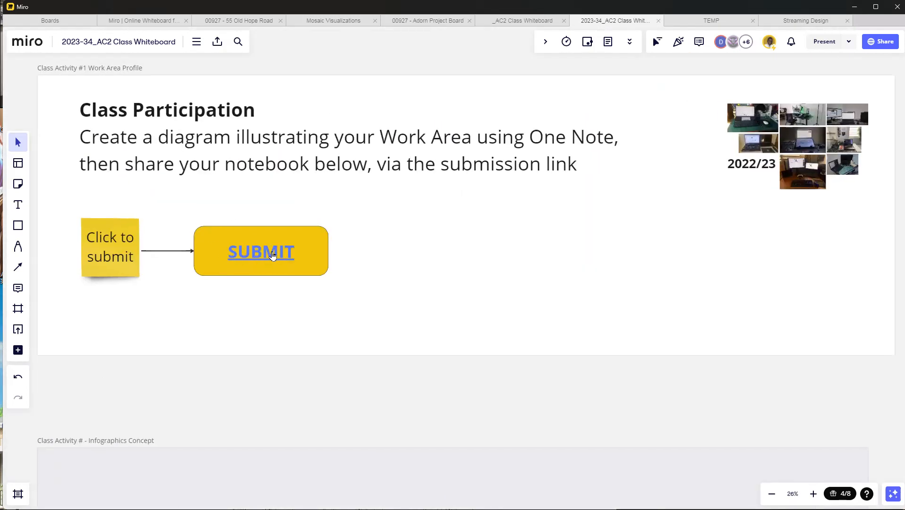
pyautogui.scroll(-3, 228, 268)
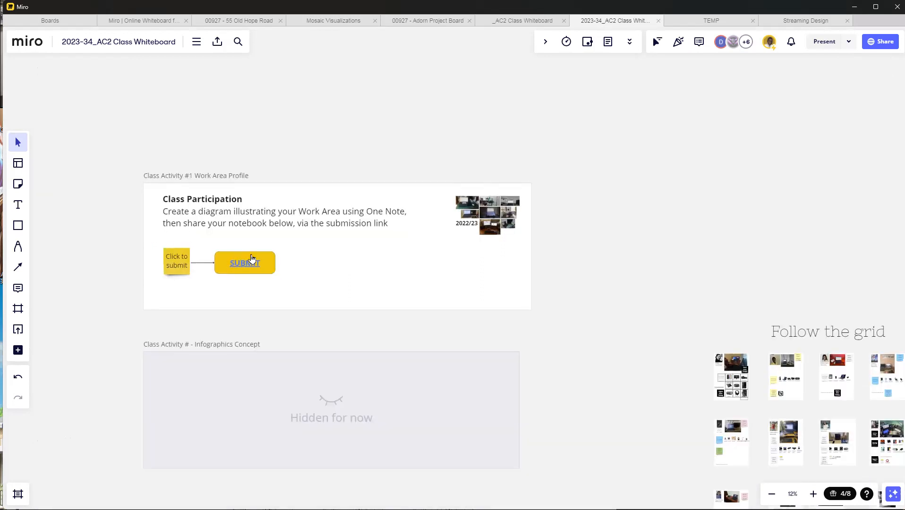
pyautogui.scroll(-4, 422, 299)
pyautogui.scroll(1, 519, 304)
pyautogui.scroll(5, 518, 303)
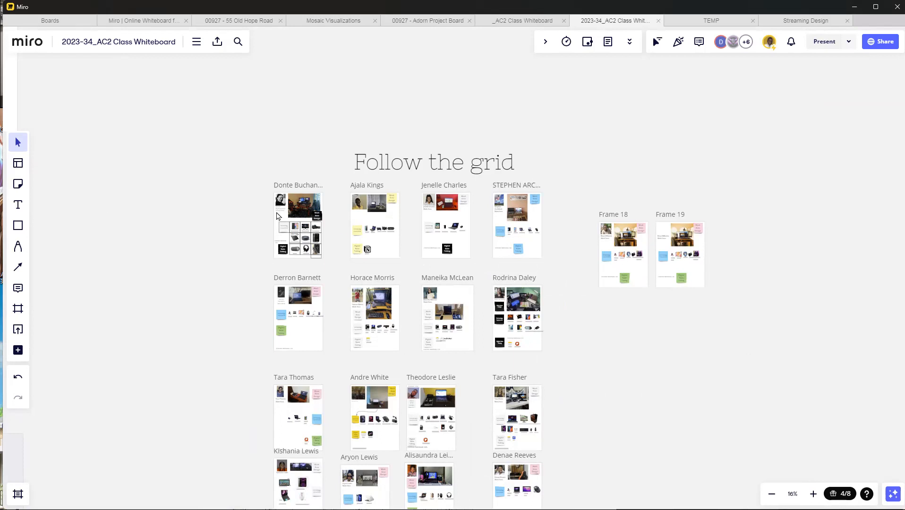
# Step: Select Frame 18 together with all its contents beside the student profile grid
pyautogui.scroll(5, 649, 258)
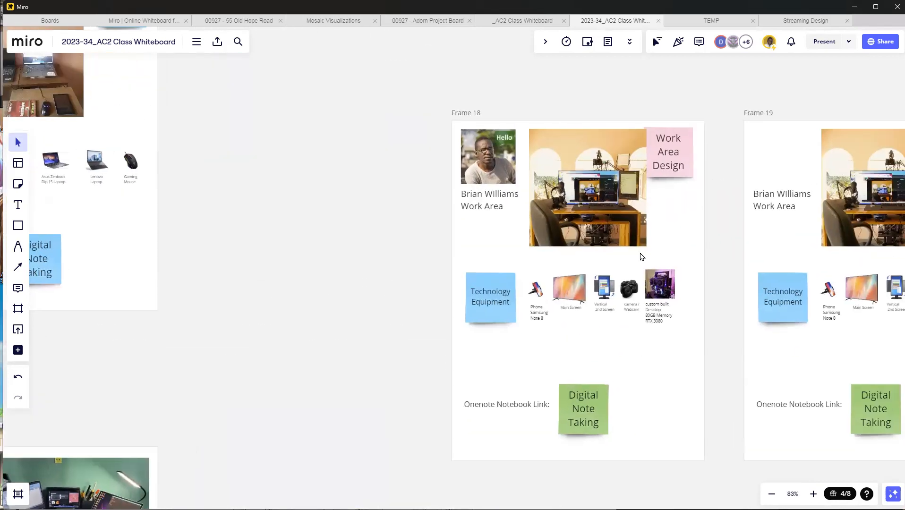
pyautogui.moveTo(422, 103); pyautogui.dragTo(735, 487)
pyautogui.rightClick(656, 375)
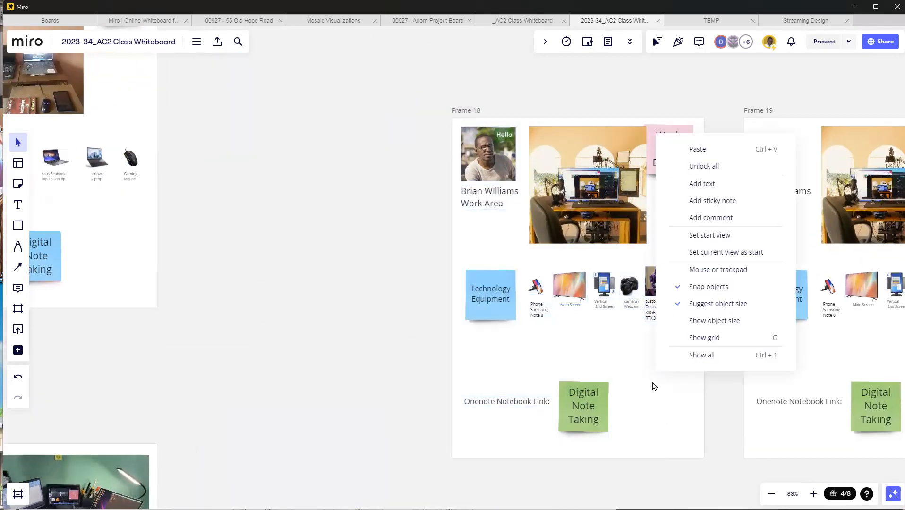
pyautogui.click(617, 372)
pyautogui.scroll(3, 501, 421)
pyautogui.scroll(-4, 504, 362)
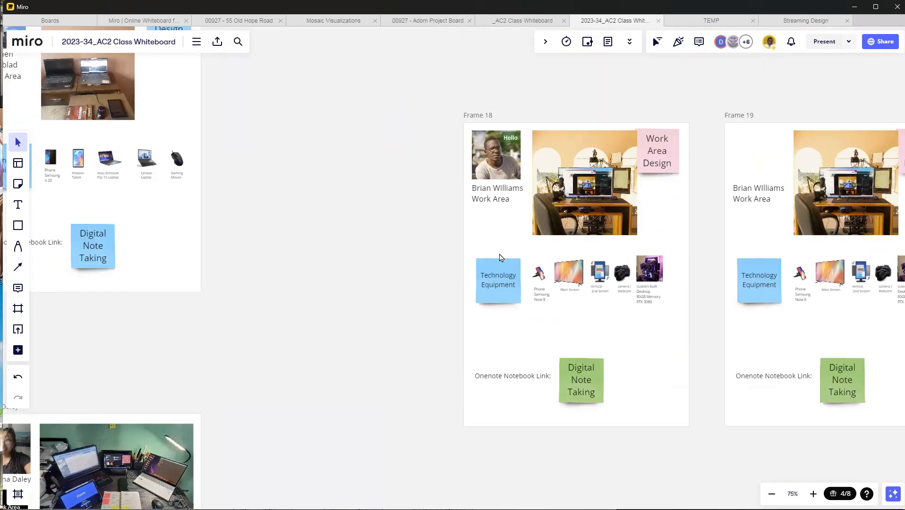
pyautogui.moveTo(433, 94); pyautogui.dragTo(704, 459)
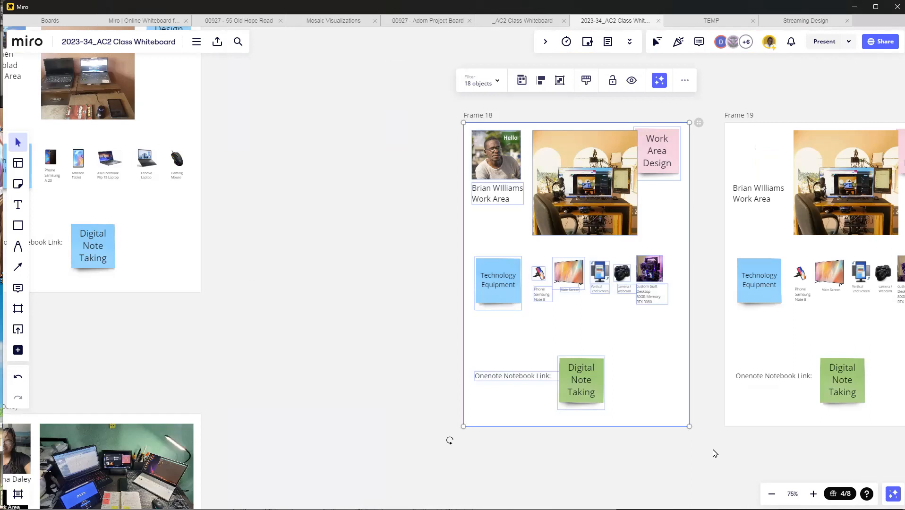
# Step: Switch to OneNote and add a new page to New Section 1
pyautogui.hotkey('alt', 'Tab')
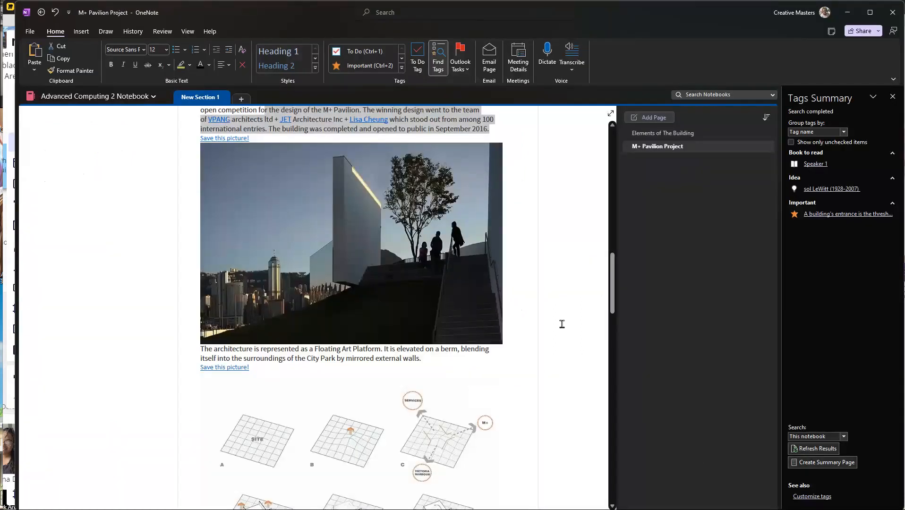
pyautogui.click(648, 117)
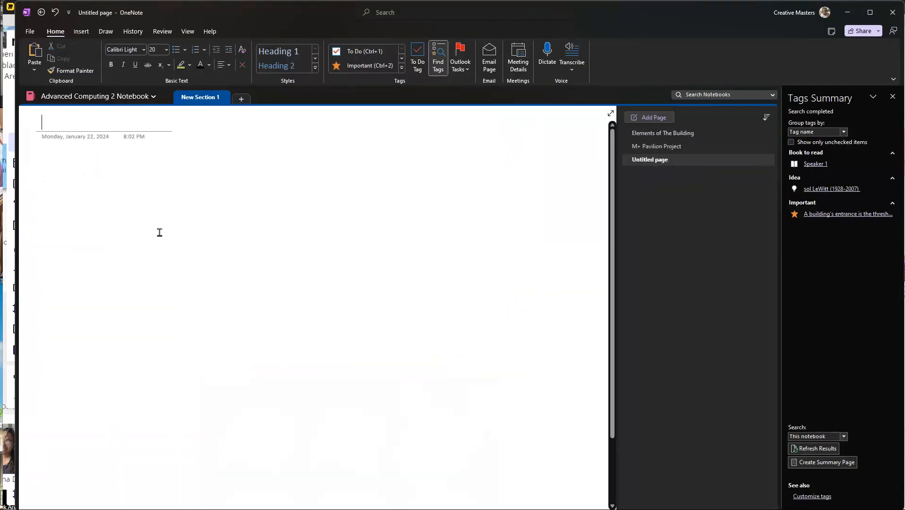
# Step: Try pasting the frame's contents onto the new page, and undo the paste
pyautogui.moveTo(73, 156); pyautogui.dragTo(289, 225)
pyautogui.hotkey('ctrl', 'z')
pyautogui.hotkey('ctrl', 'z')
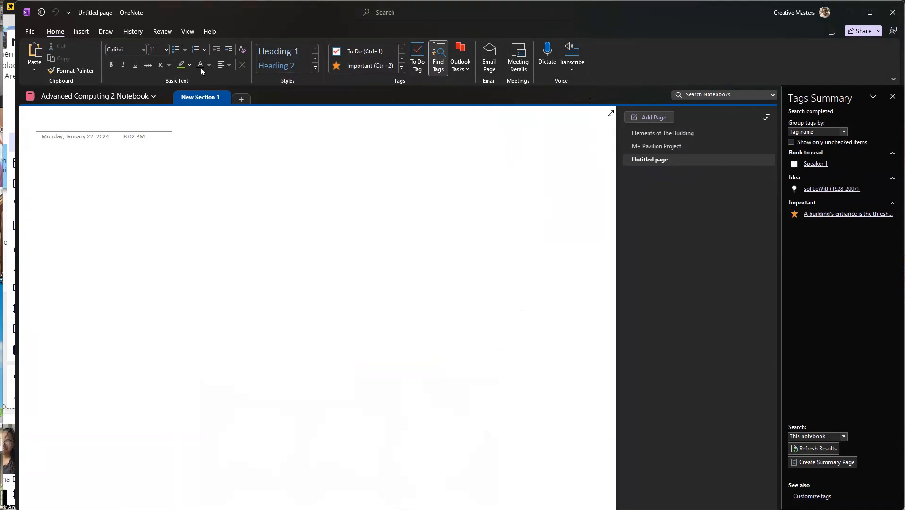
# Step: Insert a screen clipping of the whole Frame 18 work area profile from the Miro board onto the page
pyautogui.click(83, 33)
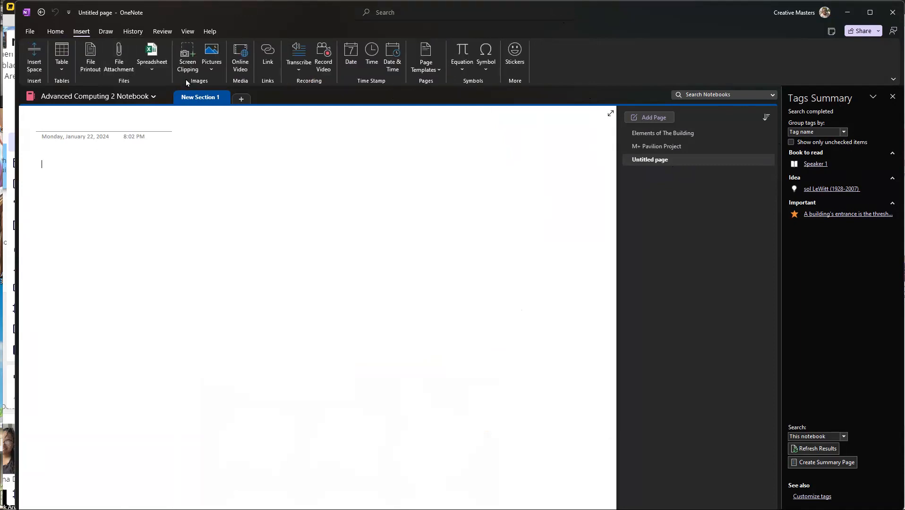
pyautogui.click(192, 55)
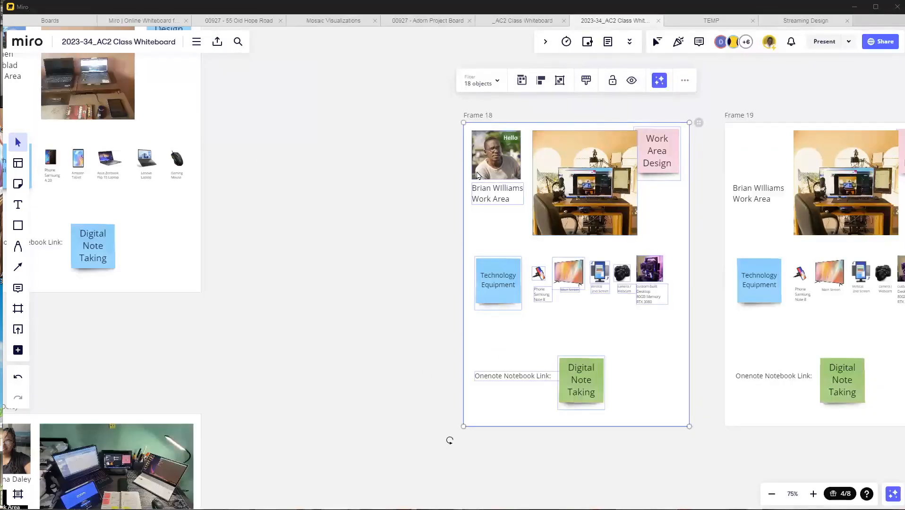
pyautogui.moveTo(455, 119); pyautogui.dragTo(689, 441)
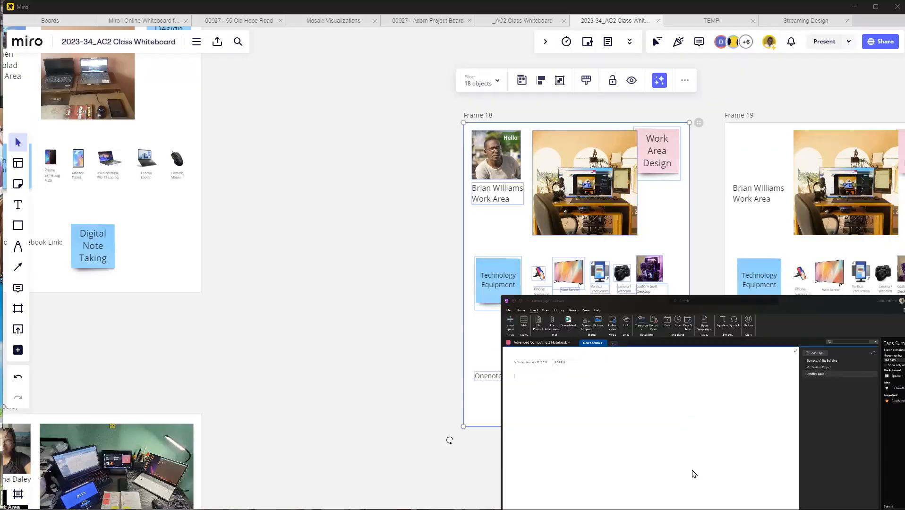
pyautogui.scroll(1, 189, 185)
# Step: Title the page with the screen clipping "Work Area Profile"
pyautogui.click(105, 125)
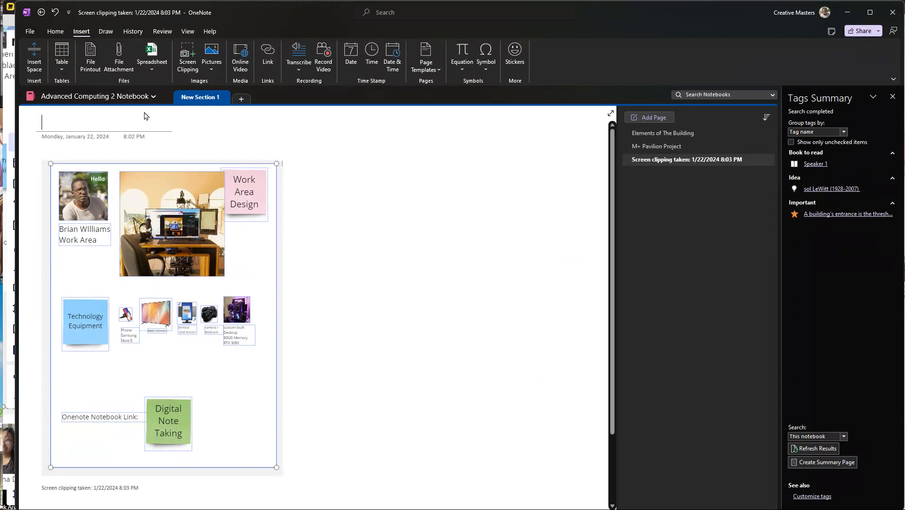
pyautogui.write('Work Are')
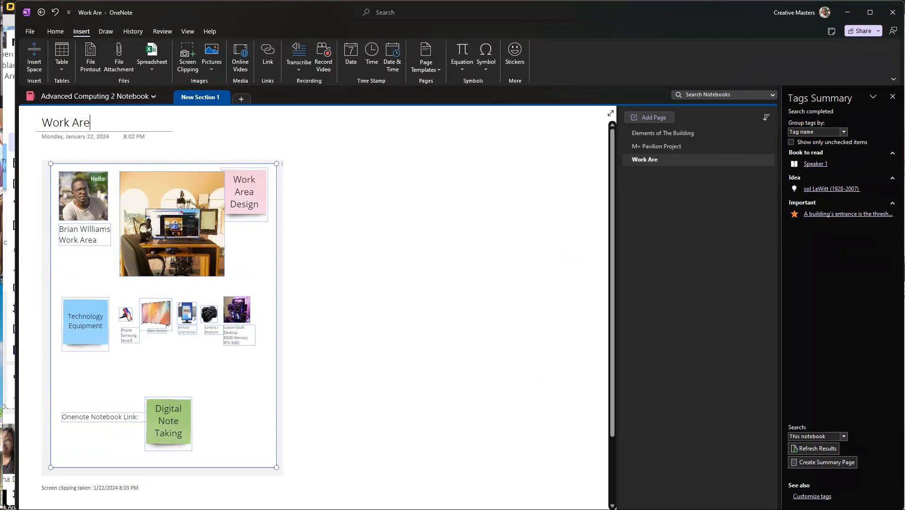
pyautogui.write('a Profile')
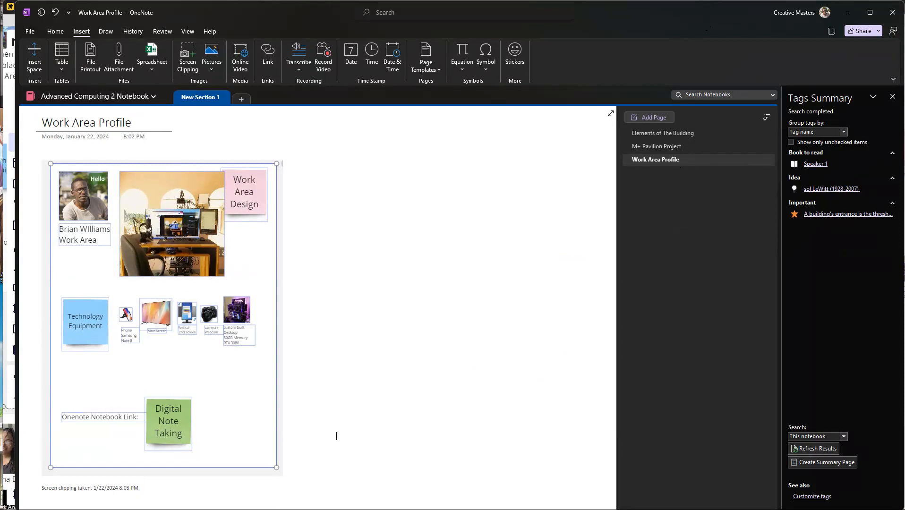
# Step: Switch to the Miro board and view the SUBMIT link in the Class Activity #1 Work Area Profile frame
pyautogui.hotkey('alt', 'Tab')
pyautogui.moveTo(217, 218); pyautogui.dragTo(534, 307)
pyautogui.scroll(-8, 533, 315)
pyautogui.moveTo(201, 154); pyautogui.dragTo(334, 249)
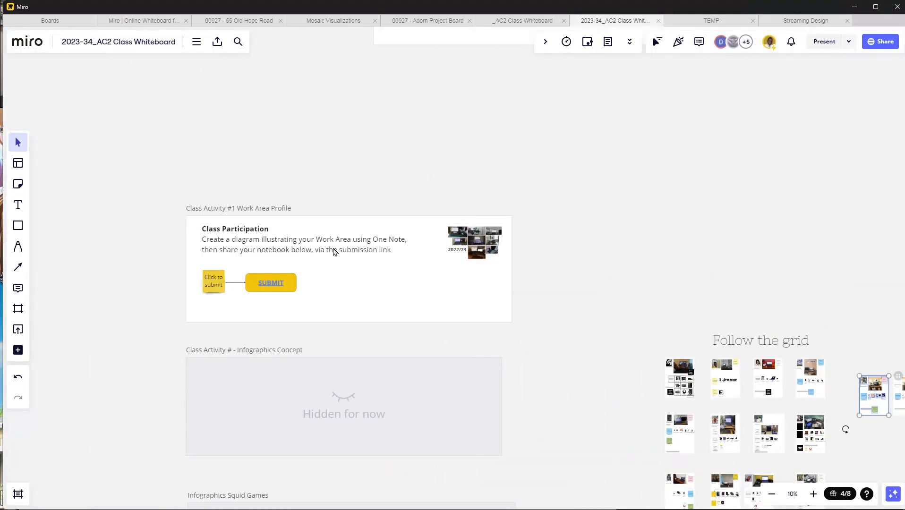
pyautogui.scroll(8, 188, 287)
pyautogui.scroll(-1, 603, 305)
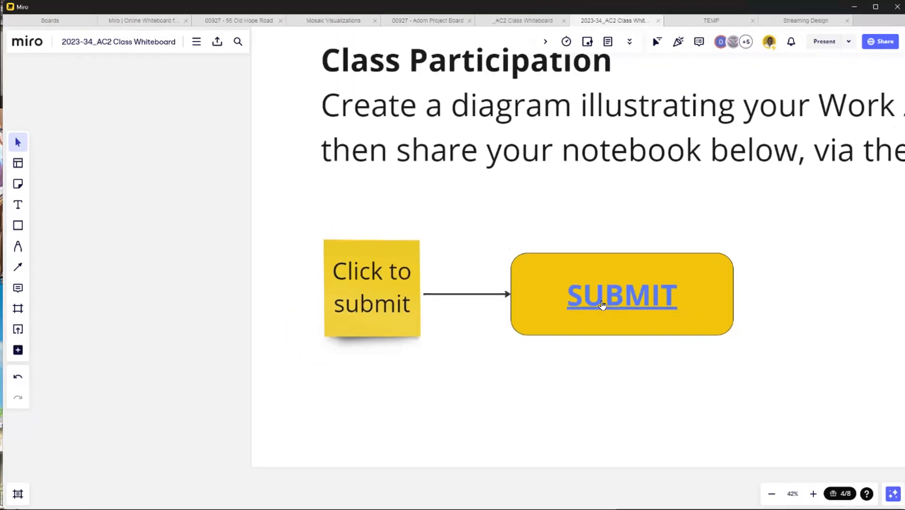
pyautogui.scroll(-1, 603, 305)
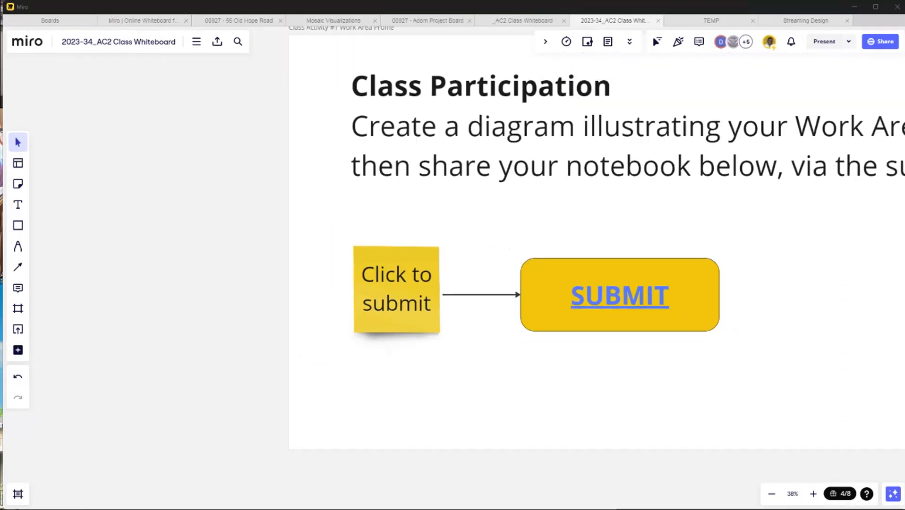
# Step: Switch back to OneNote, copy the sharing link that lets anyone edit the entire notebook, and close the sharing dialog
pyautogui.hotkey('alt', 'Tab')
pyautogui.click(871, 32)
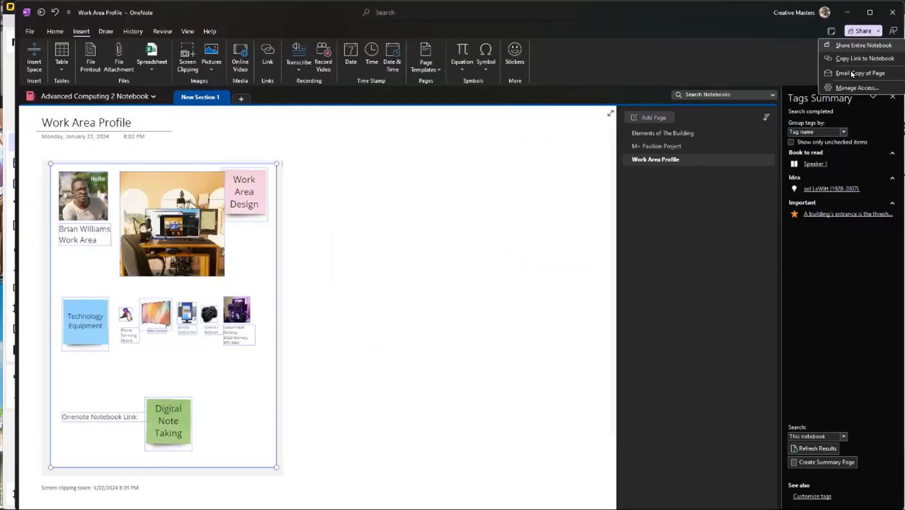
pyautogui.click(851, 45)
pyautogui.click(575, 325)
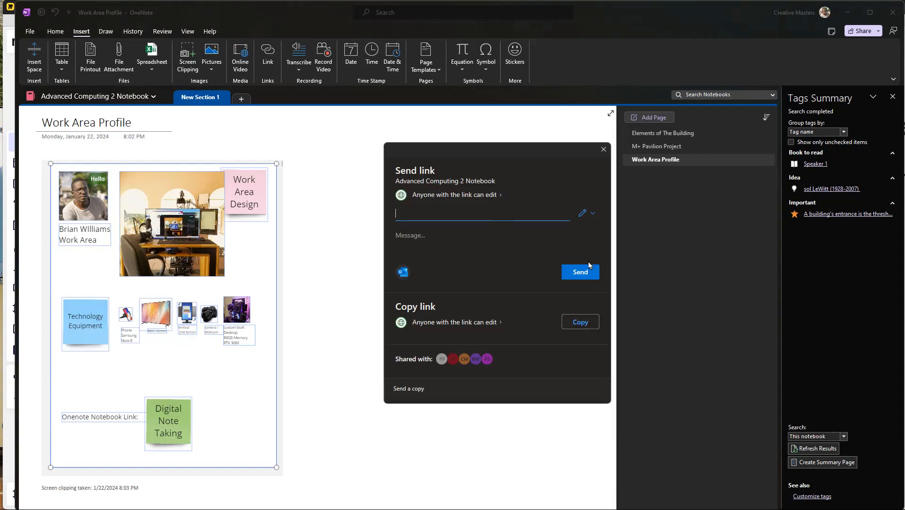
pyautogui.click(603, 150)
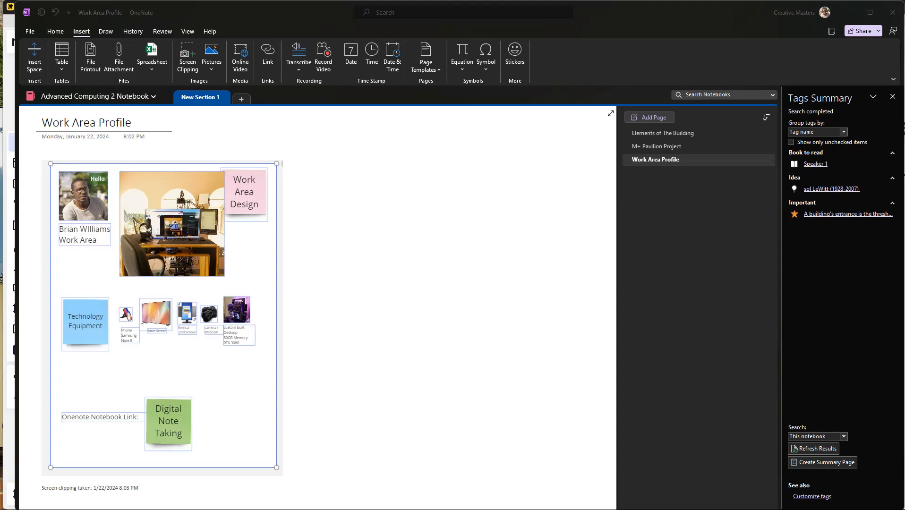
# Step: Go to the "Hans Rosling's 200 Countries, 200 Years, 4 Minutes" video and skip to near its end
pyautogui.moveTo(708, 270); pyautogui.dragTo(759, 269)
pyautogui.click(707, 351)
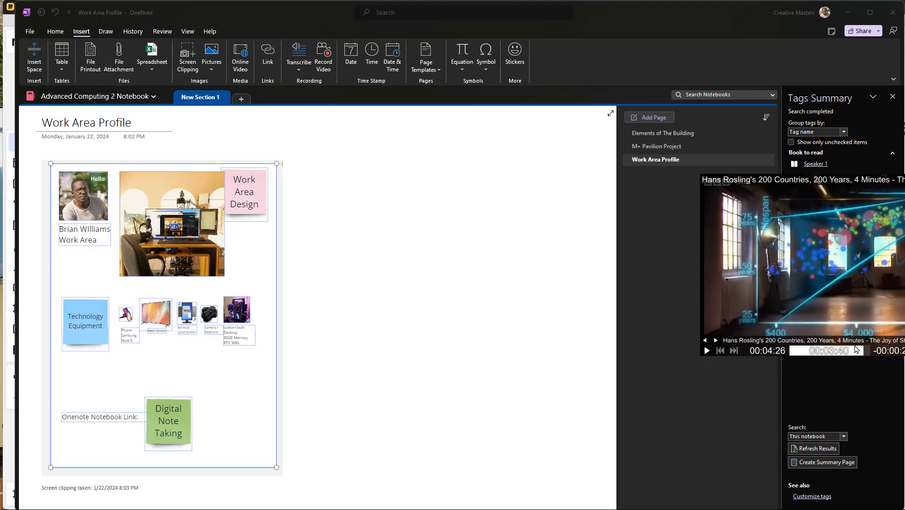
pyautogui.click(814, 351)
pyautogui.moveTo(814, 352); pyautogui.dragTo(868, 354)
# Step: Enlarge the video player to fill the screen and raise its volume to 104%
pyautogui.moveTo(898, 244); pyautogui.dragTo(200, 70)
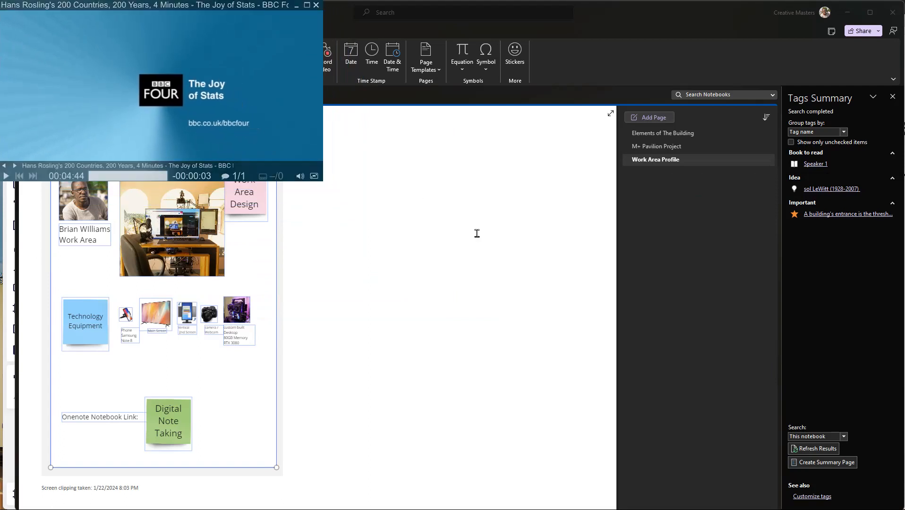
pyautogui.moveTo(322, 182); pyautogui.dragTo(903, 508)
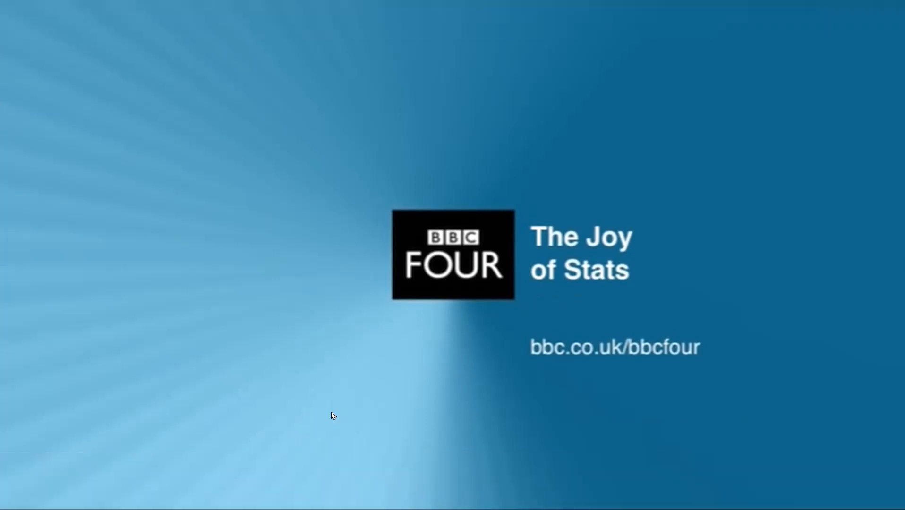
pyautogui.scroll(2, 333, 416)
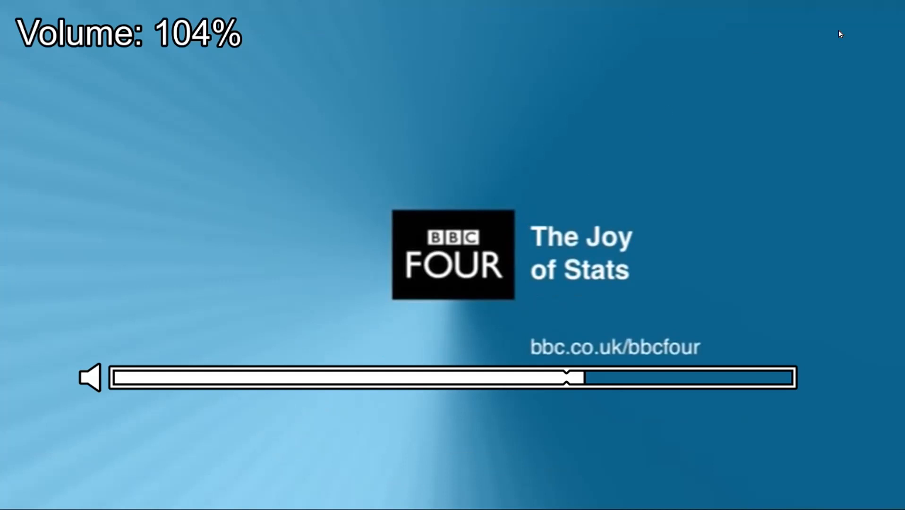
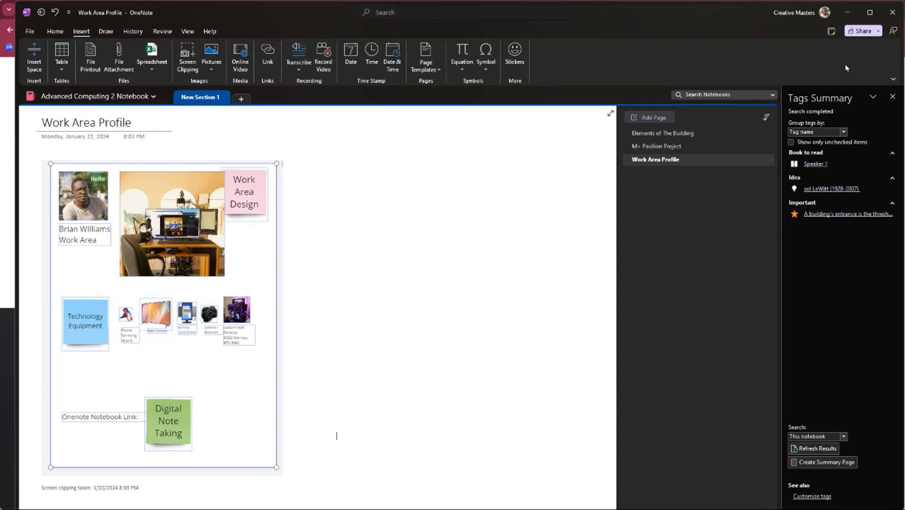
# Step: Open the Advanced Computing 2 Notebook's sharing options and copy the link that lets anyone with it edit
pyautogui.click(857, 30)
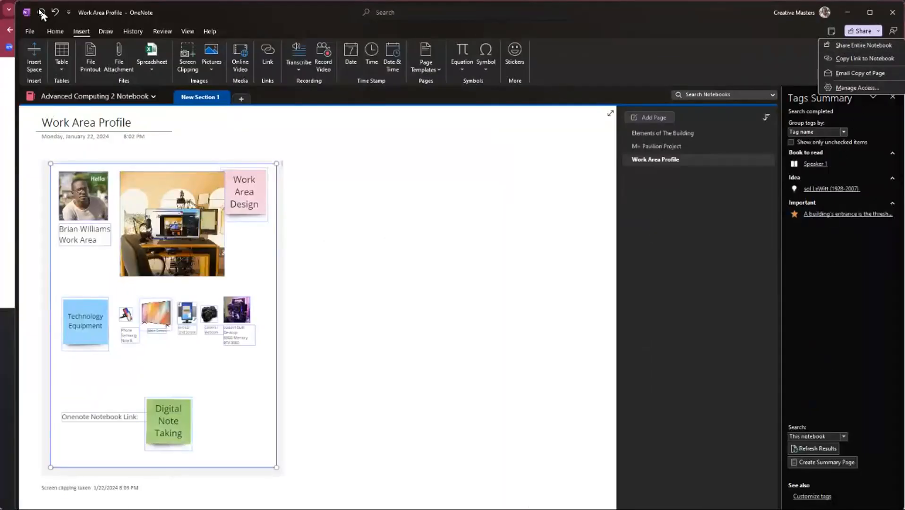
pyautogui.click(30, 31)
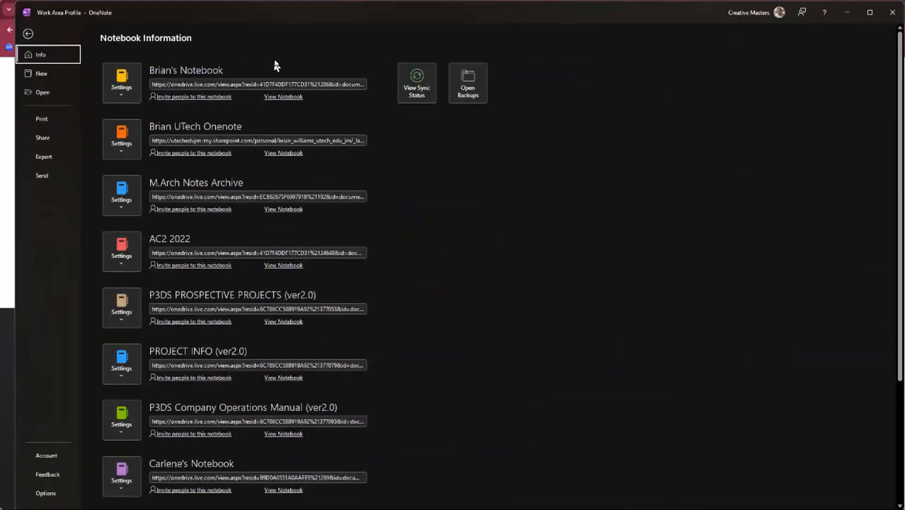
pyautogui.click(49, 141)
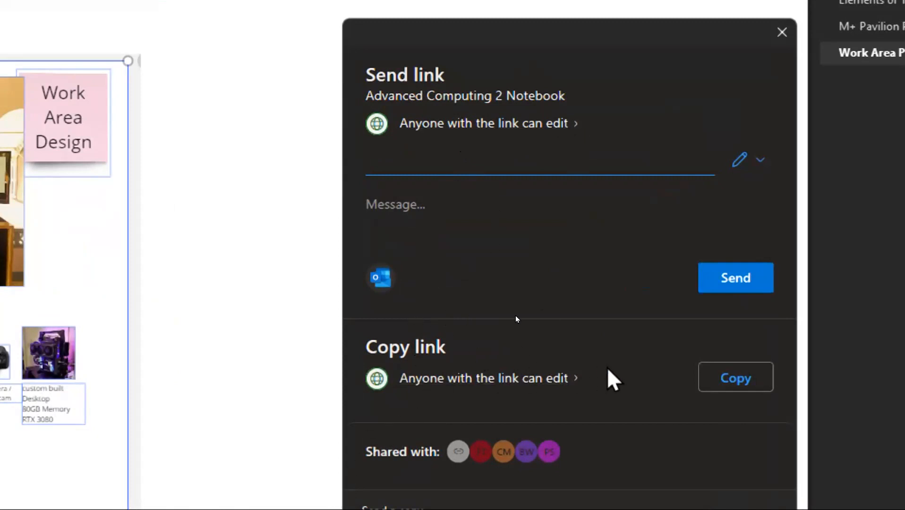
pyautogui.click(736, 377)
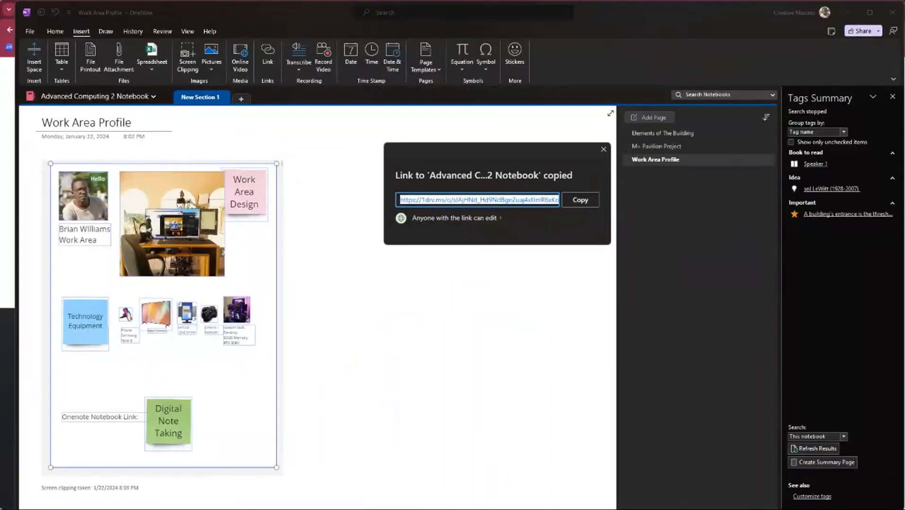
# Step: Switch to the Miro board and open the Google Form linked from SUBMIT in the Class Activity #1 Work Area Profile frame
pyautogui.hotkey('alt', 'Tab')
pyautogui.scroll(3, 140, 123)
pyautogui.scroll(-4, 271, 162)
pyautogui.scroll(-3, 278, 168)
pyautogui.scroll(2, 364, 107)
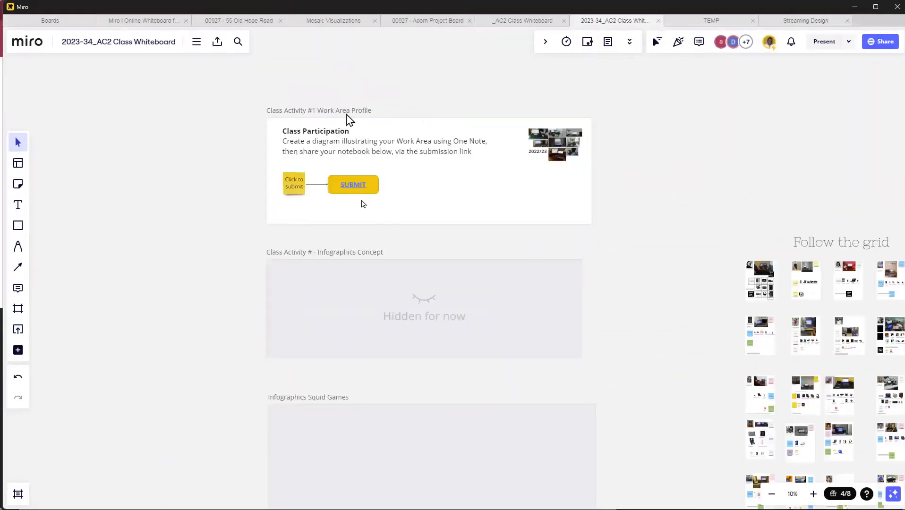
pyautogui.scroll(1, 350, 188)
pyautogui.click(350, 187)
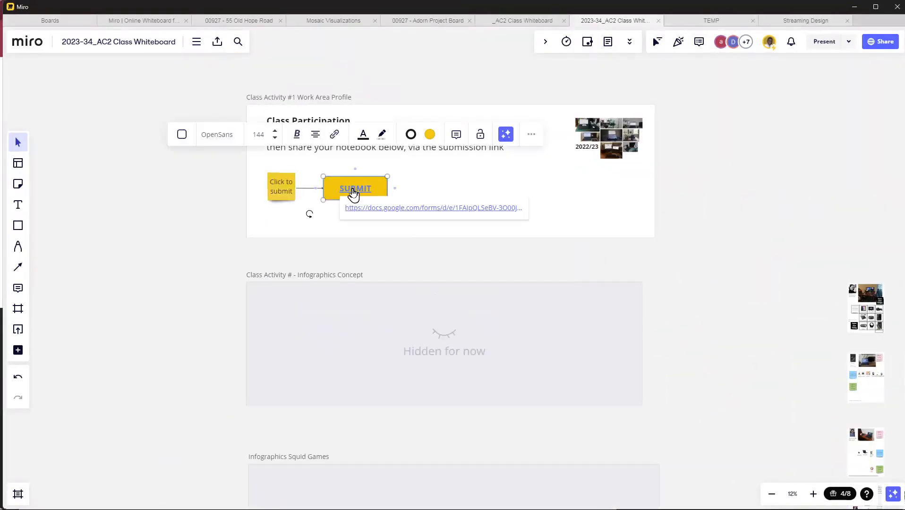
pyautogui.click(446, 210)
# Step: Go to the form's "Paste a link to your onenote notebook" answer field, leave it empty, and return to the Miro board
pyautogui.scroll(-4, 386, 181)
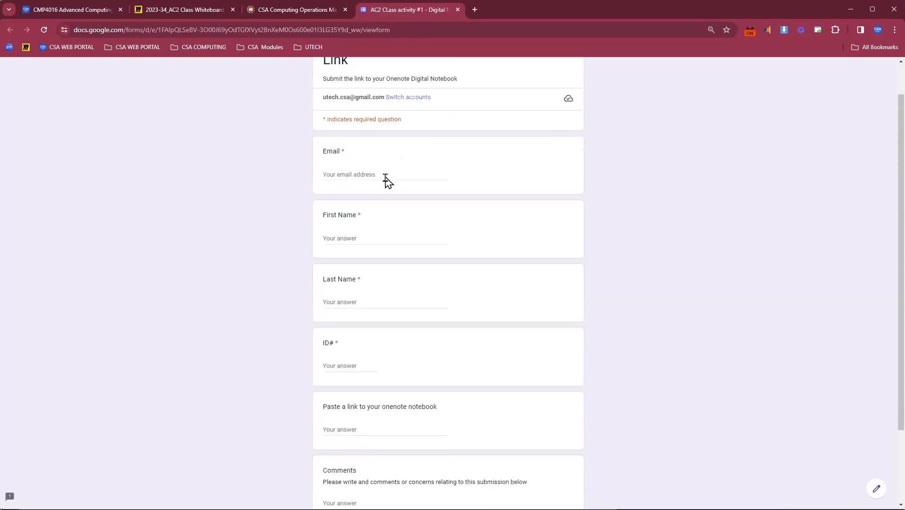
pyautogui.click(373, 334)
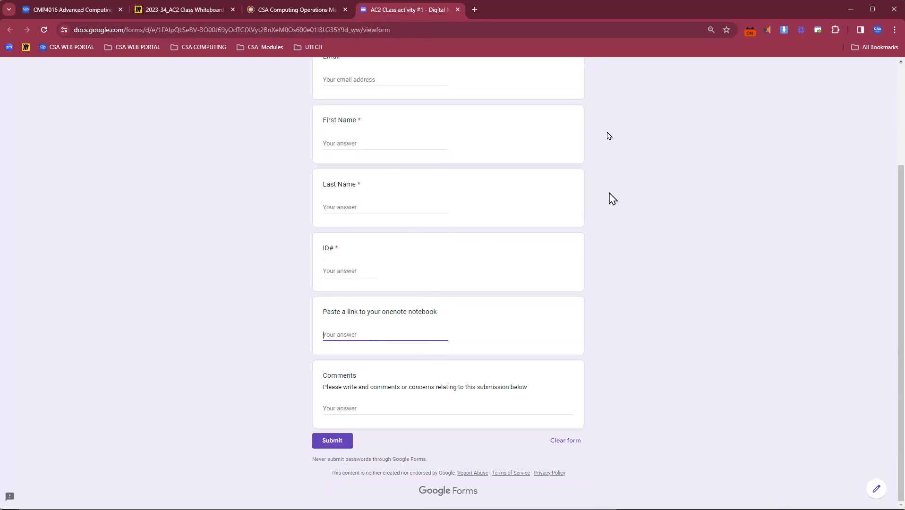
pyautogui.click(851, 9)
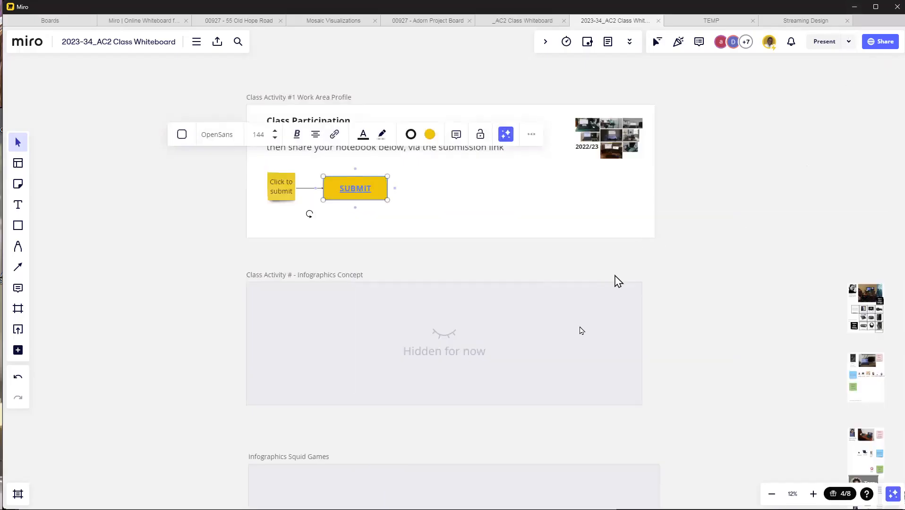
# Step: Examine the students' work area profiles under "Follow the grid", both up close and as a whole
pyautogui.scroll(-4, 258, 230)
pyautogui.scroll(6, 719, 403)
pyautogui.scroll(10, 455, 272)
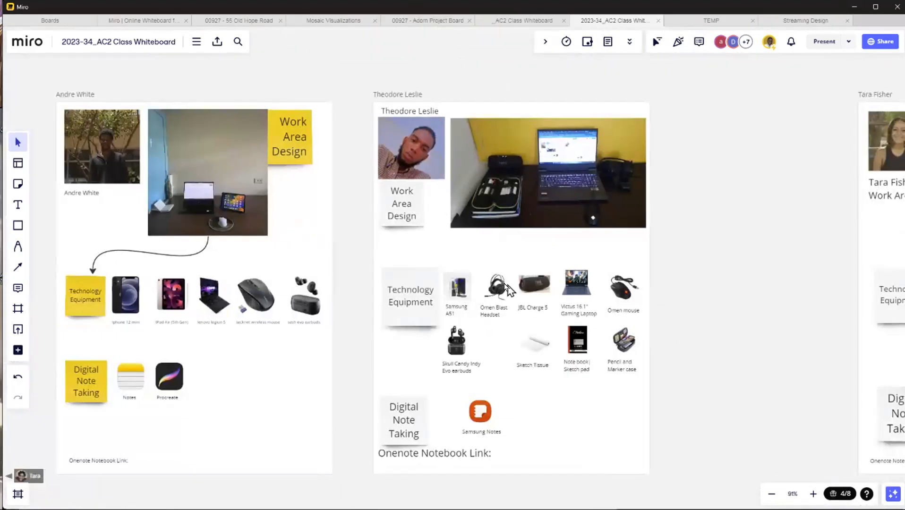
pyautogui.scroll(-1, 485, 305)
pyautogui.scroll(-4, 484, 305)
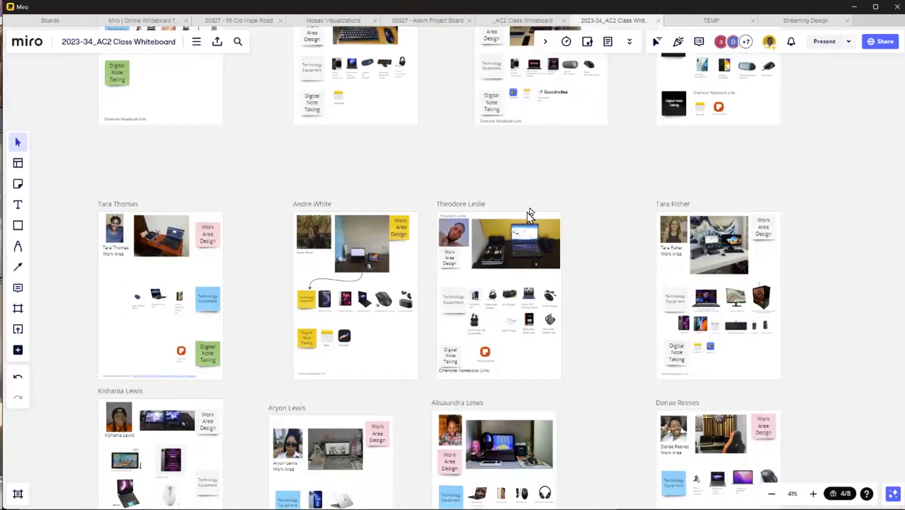
pyautogui.scroll(-3, 703, 207)
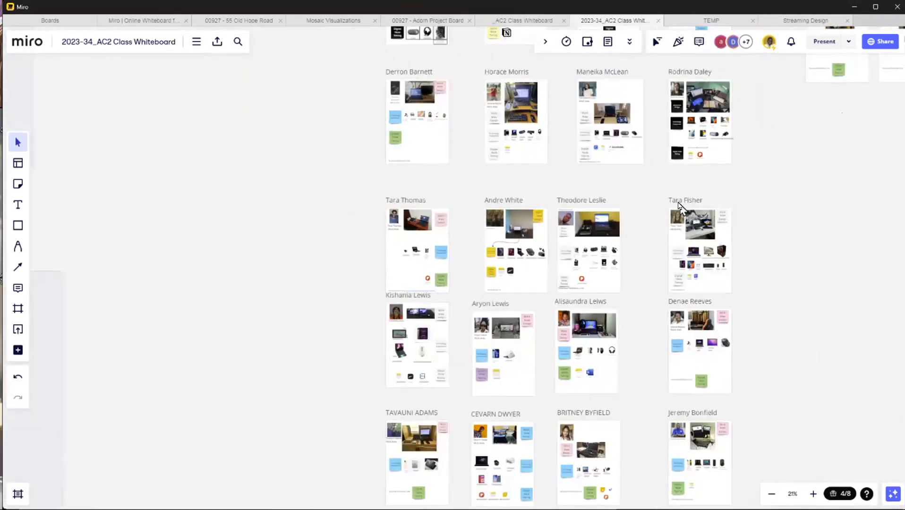
pyautogui.scroll(-2, 679, 226)
pyautogui.scroll(-2, 679, 226)
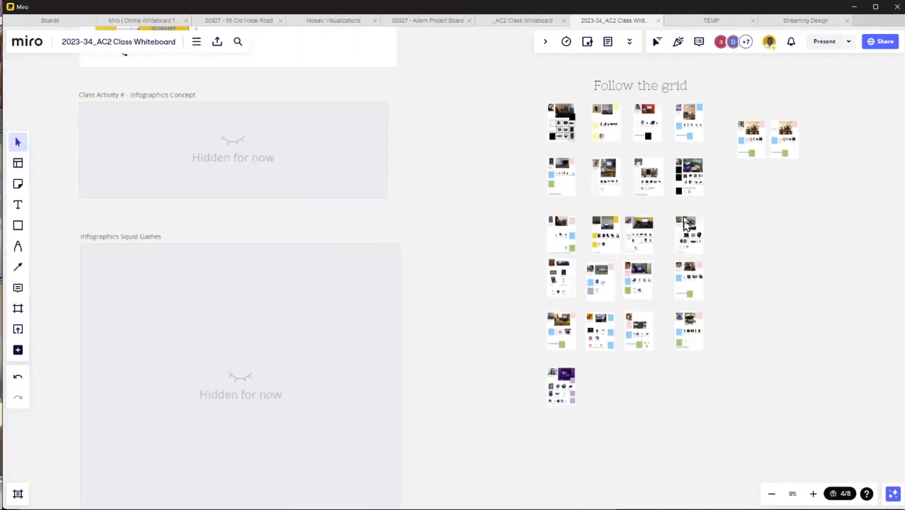